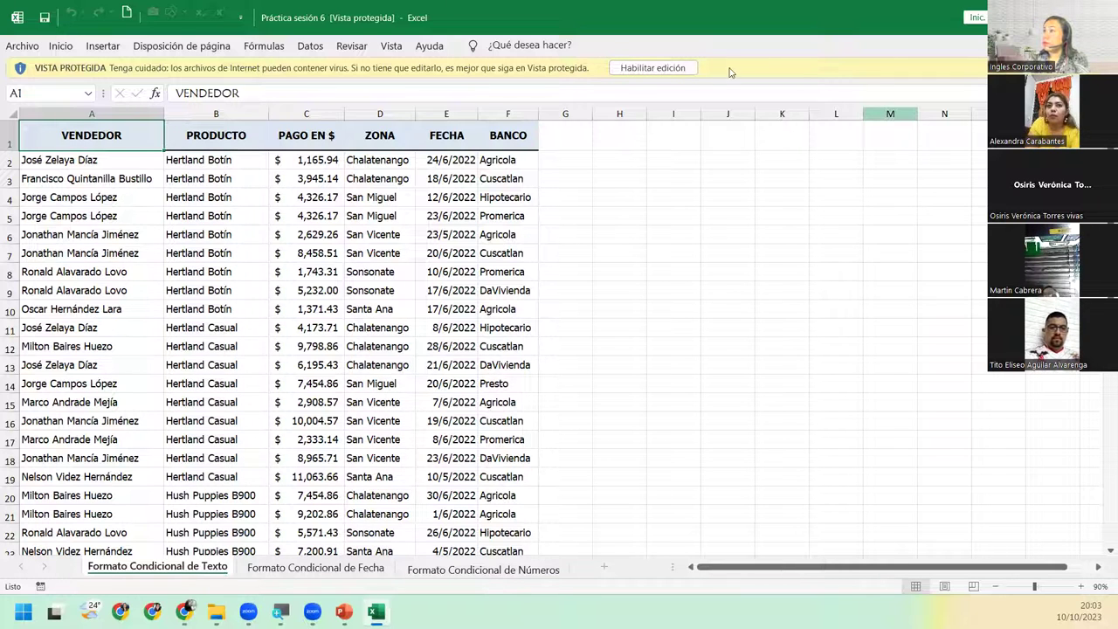
- Enable editing on the protected Práctica sesión 6 workbook
left_click(638, 69)
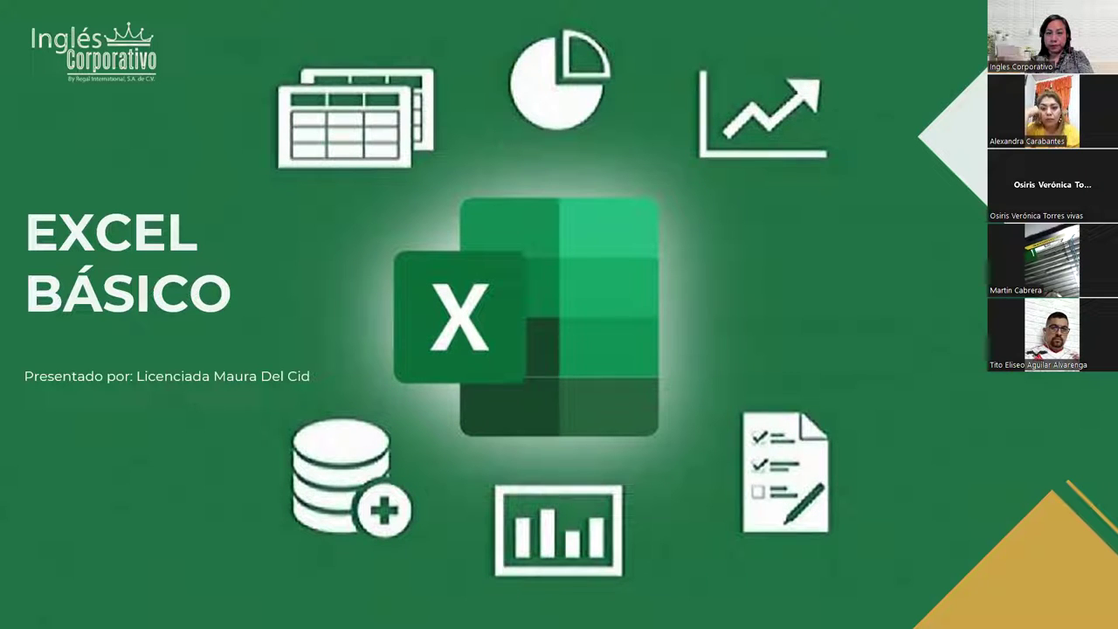
- Step through the contents and session 6 objective slides to the FORMATO CONDICIONAL definition
key("Right")
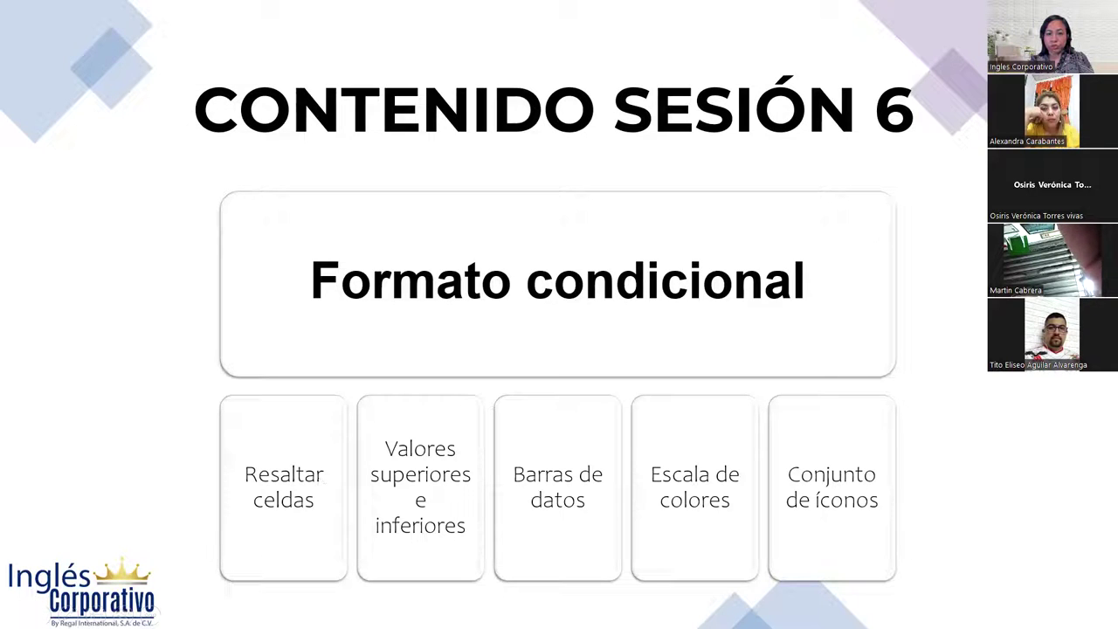
key("Right")
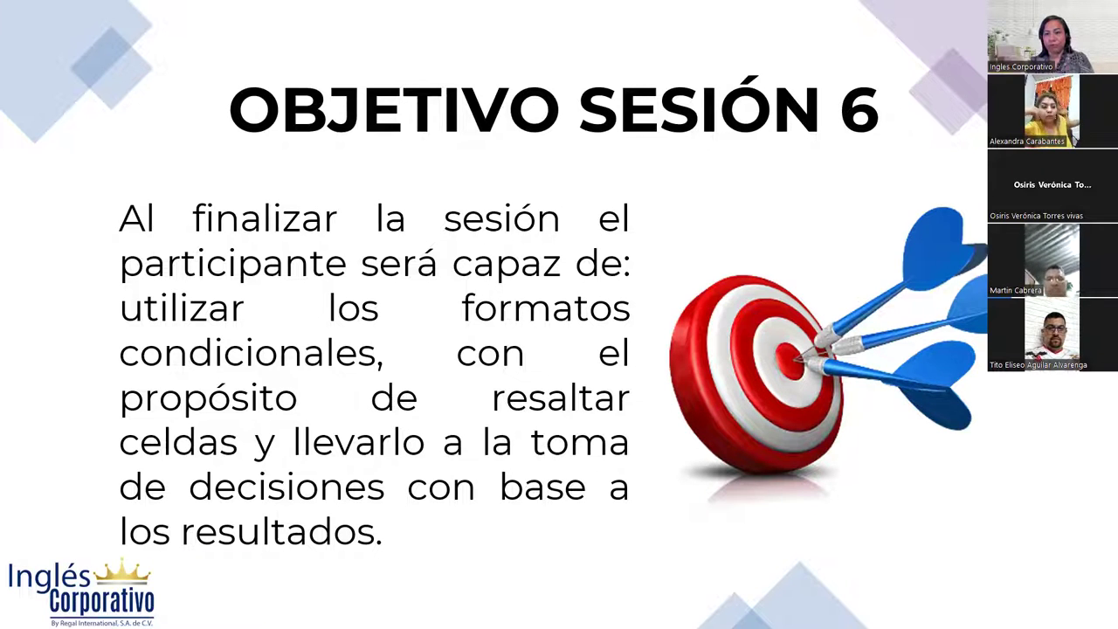
key("Right")
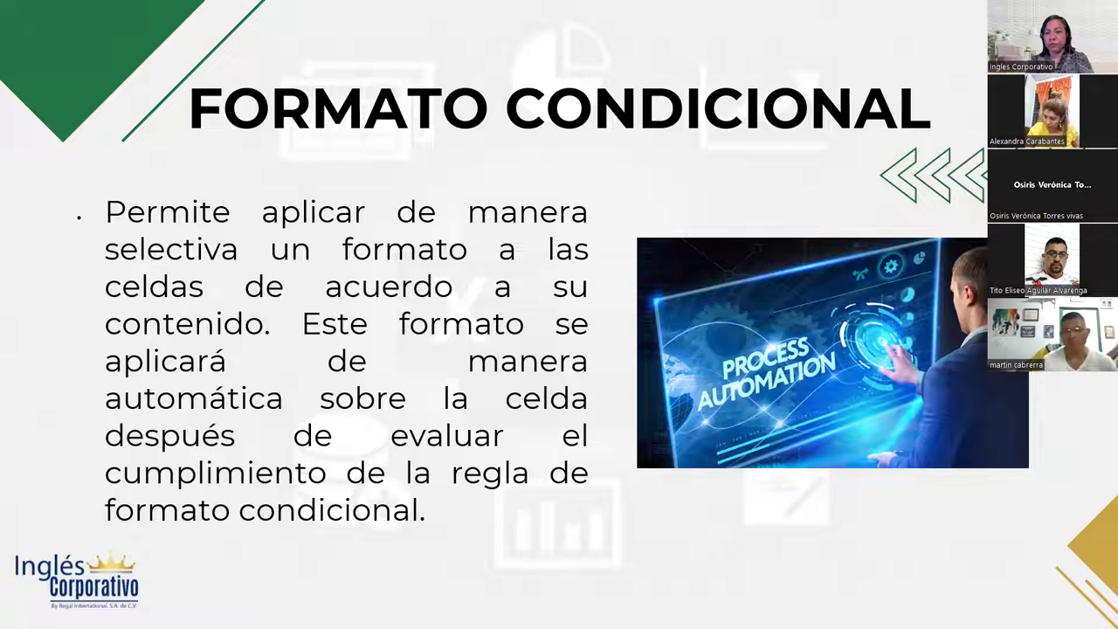
- Move past the 'what it is for' slide to '¿CÓMO SE APLICA EL FORMATO CONDICIONAL?'
key("Right")
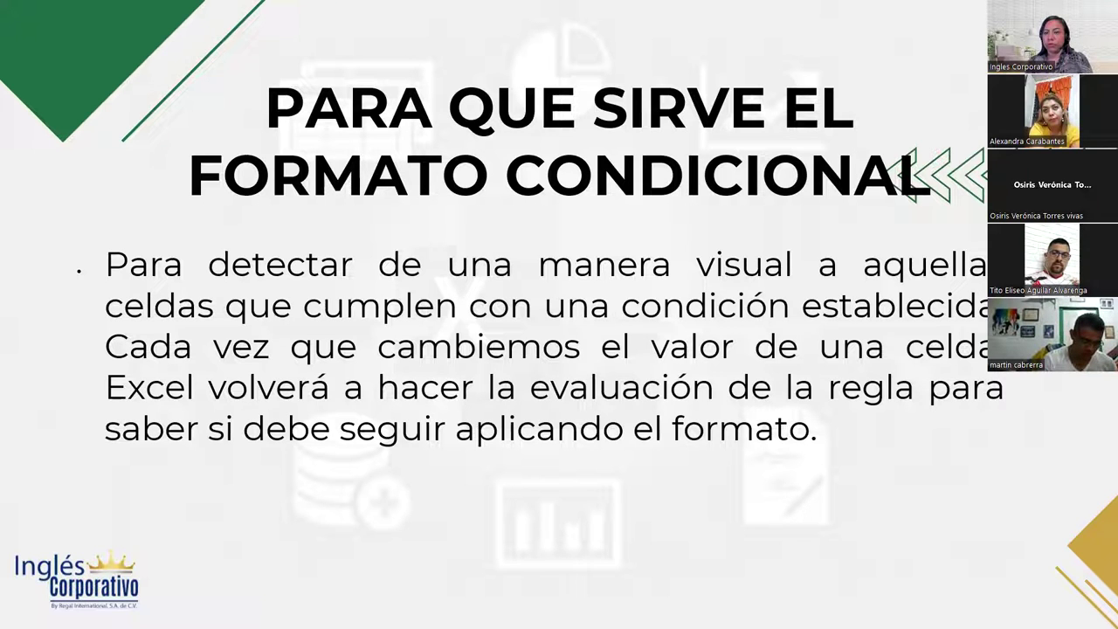
key("Right")
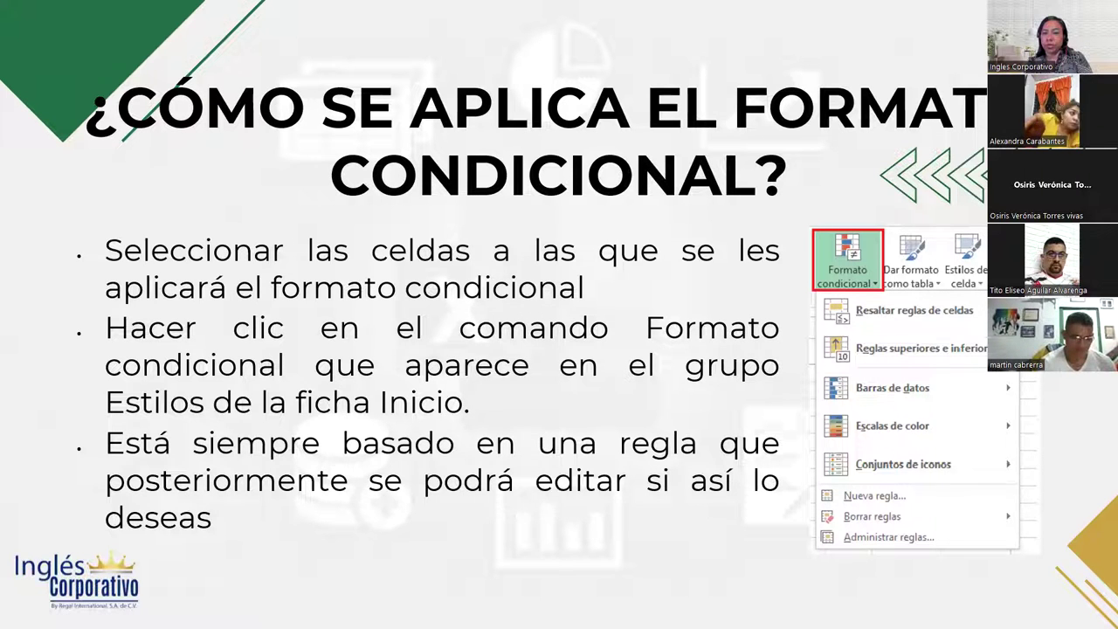
- Go through the rules and practice slides, then return to the Práctica sesión 6 workbook
key("Right")
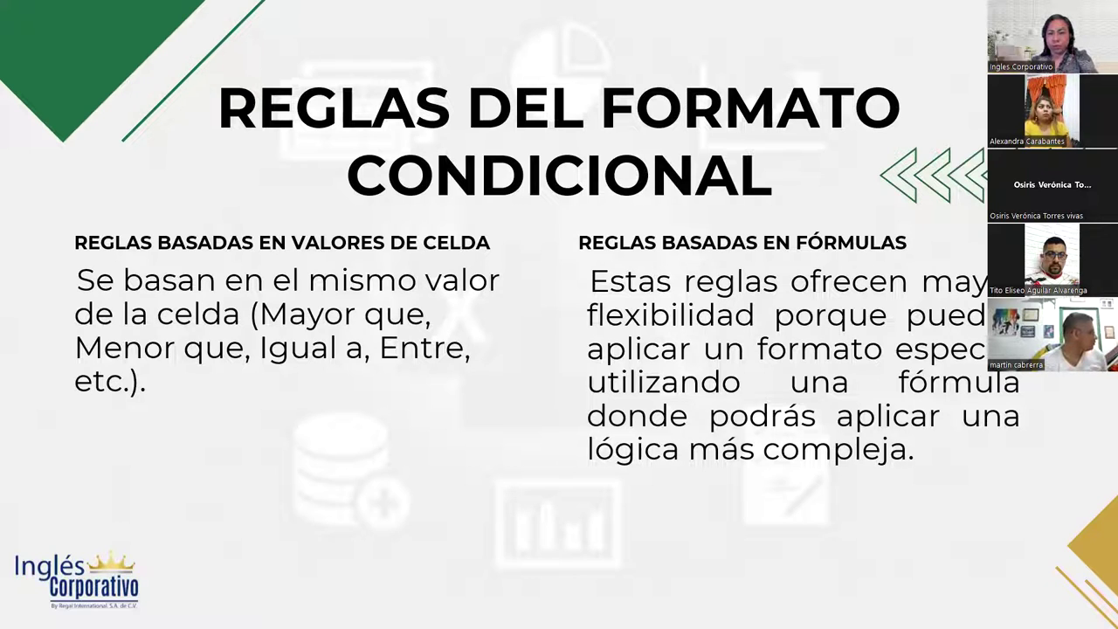
key("Right")
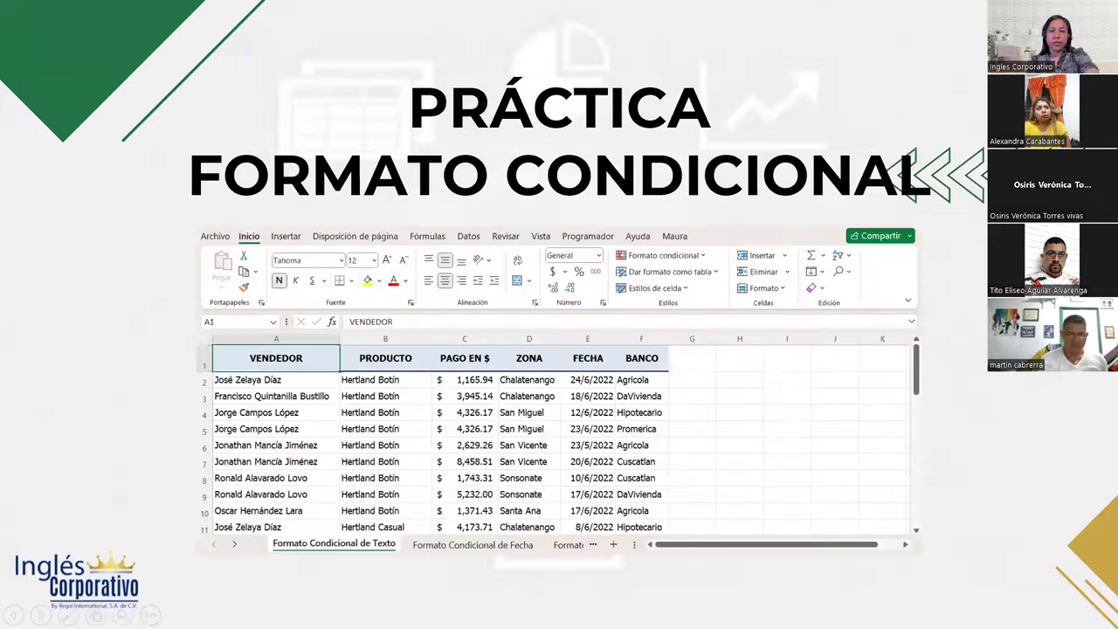
key("alt+Tab")
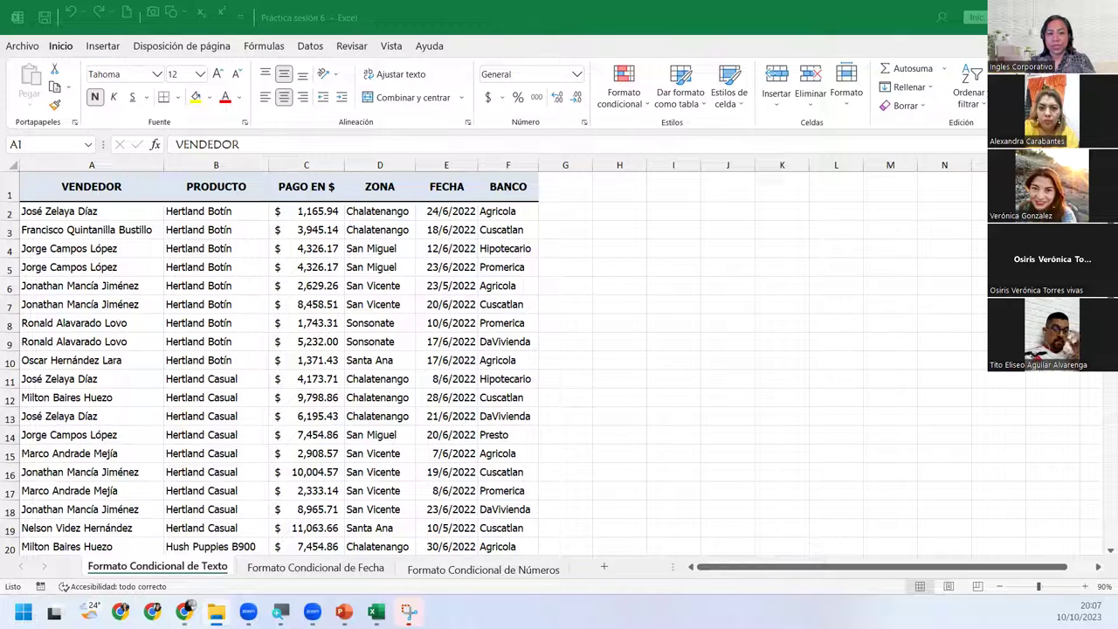
- Select the city column D2:D39, from Chalatenango down to Santa Ana
left_click(139, 193)
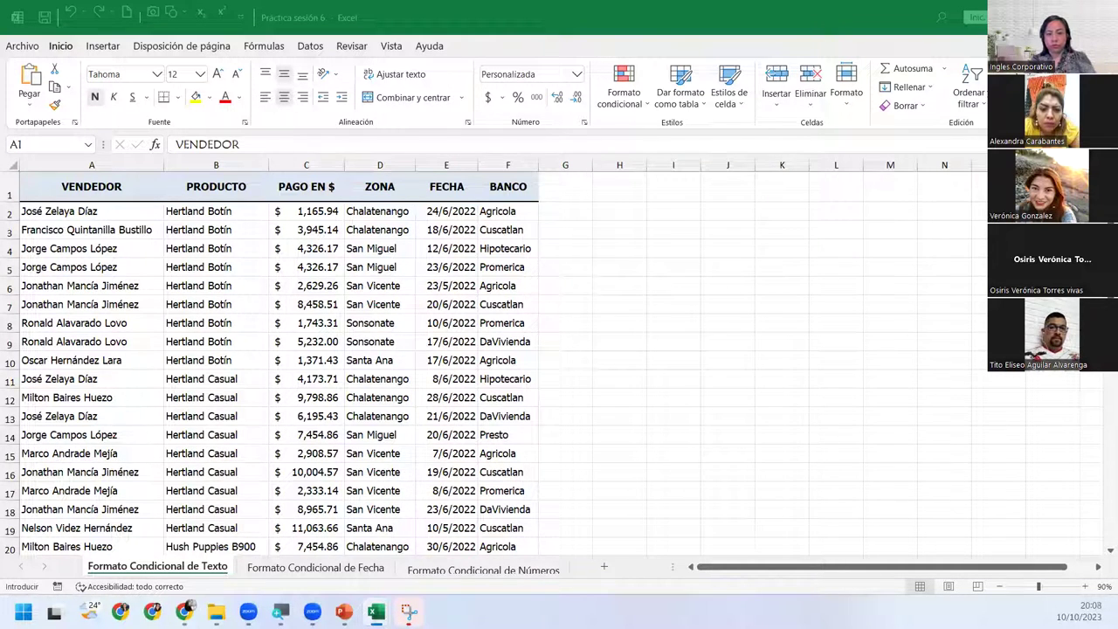
key("Escape")
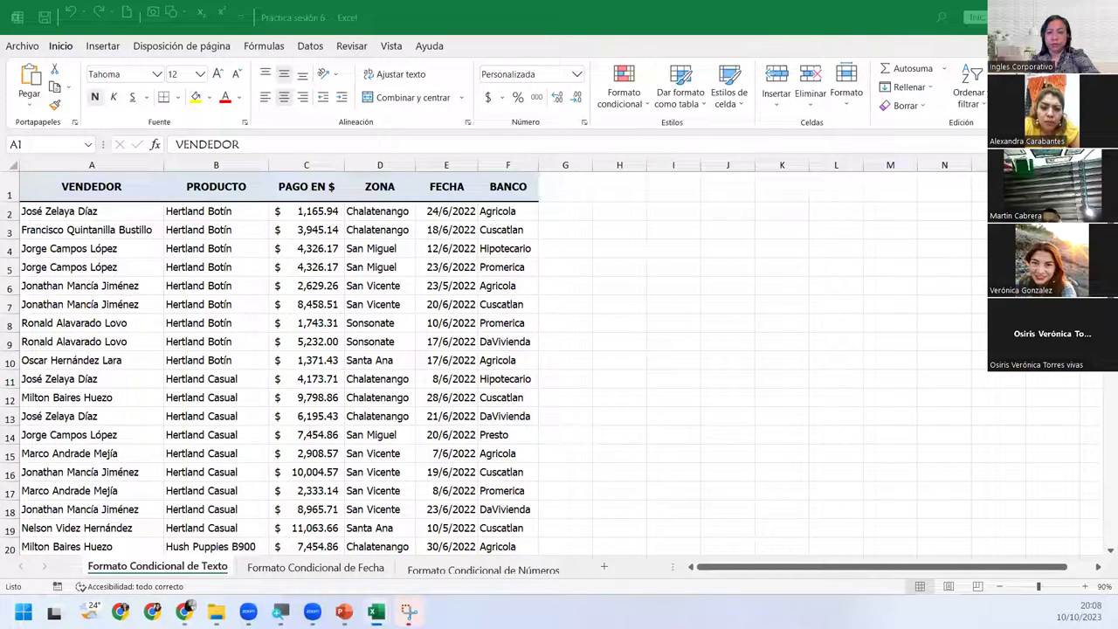
left_click(166, 268)
left_click(166, 268)
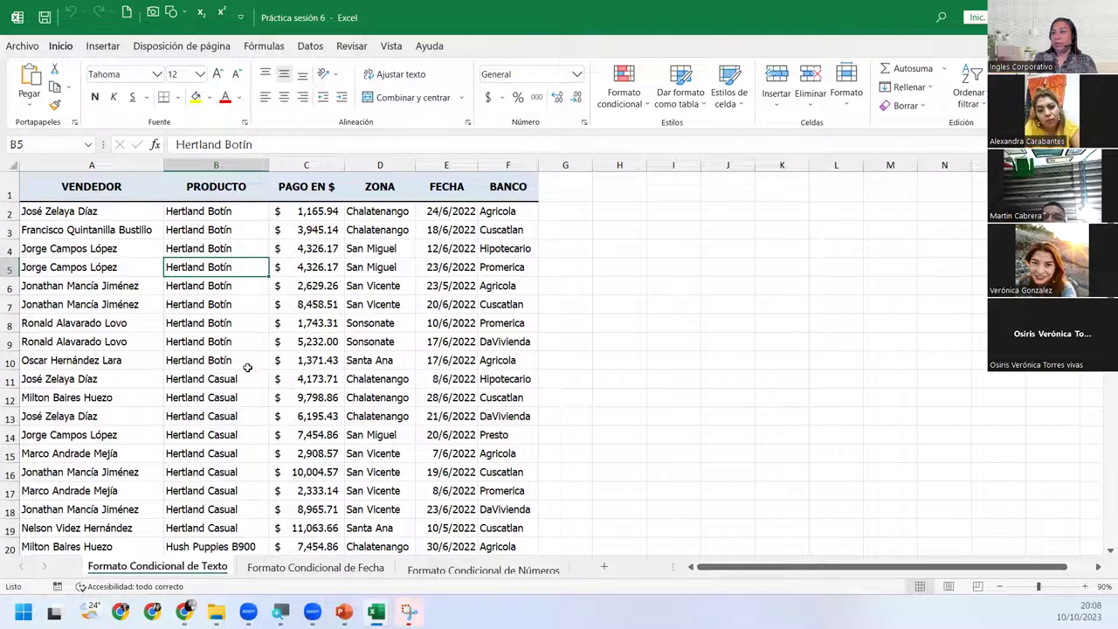
left_click(353, 234)
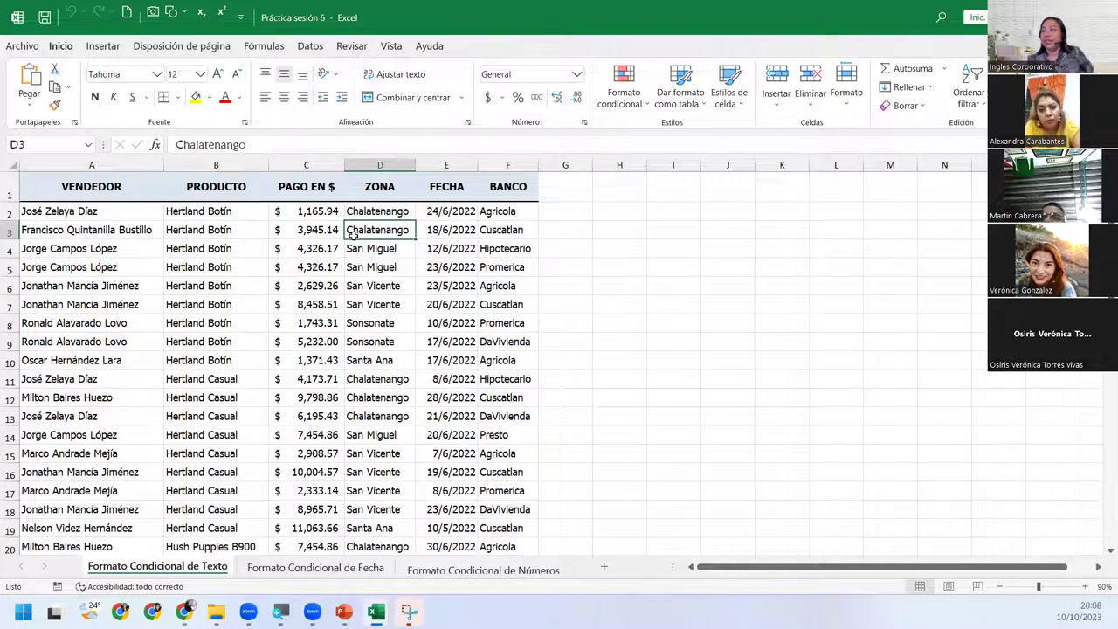
left_click(367, 208)
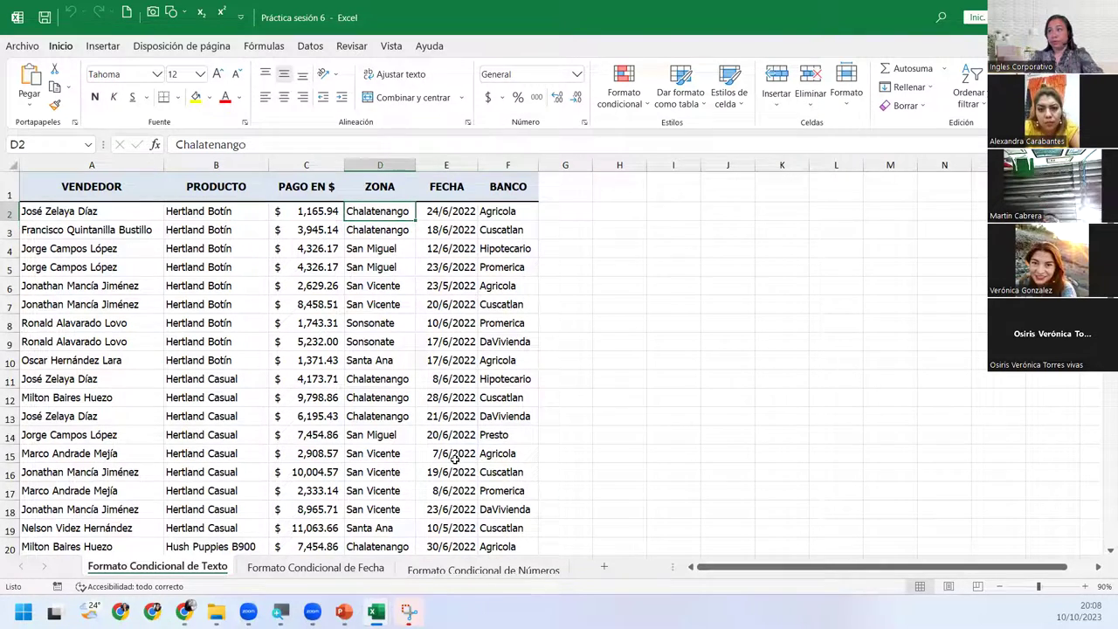
key("ctrl+shift+Down")
scroll(454, 461, "down", 1)
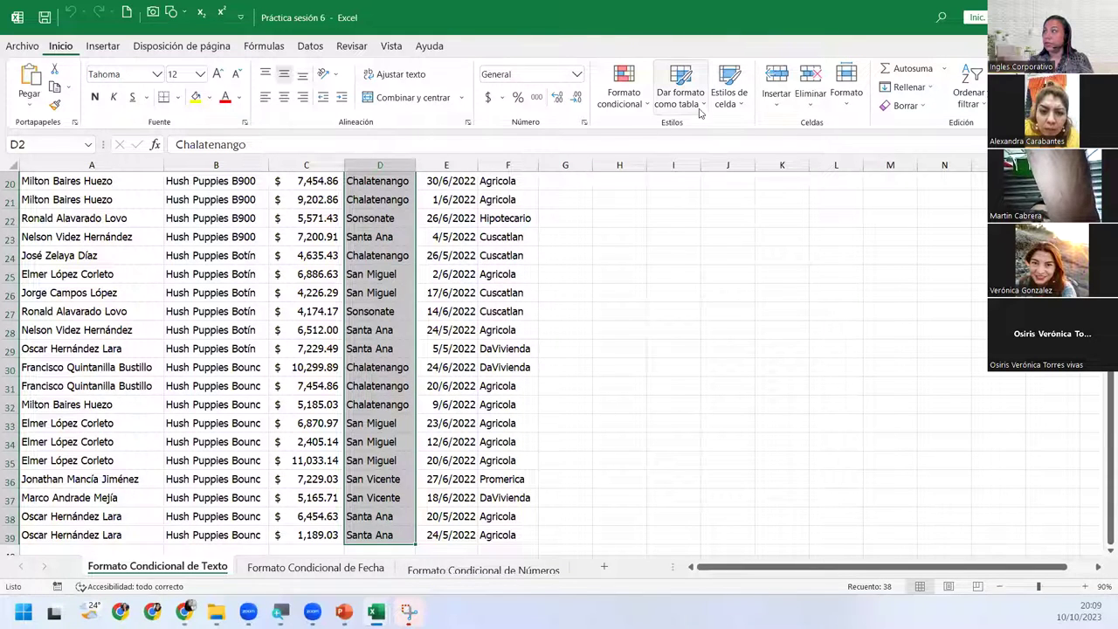
- Show the Highlight Cells Rules submenu under Conditional Formatting
left_click(637, 105)
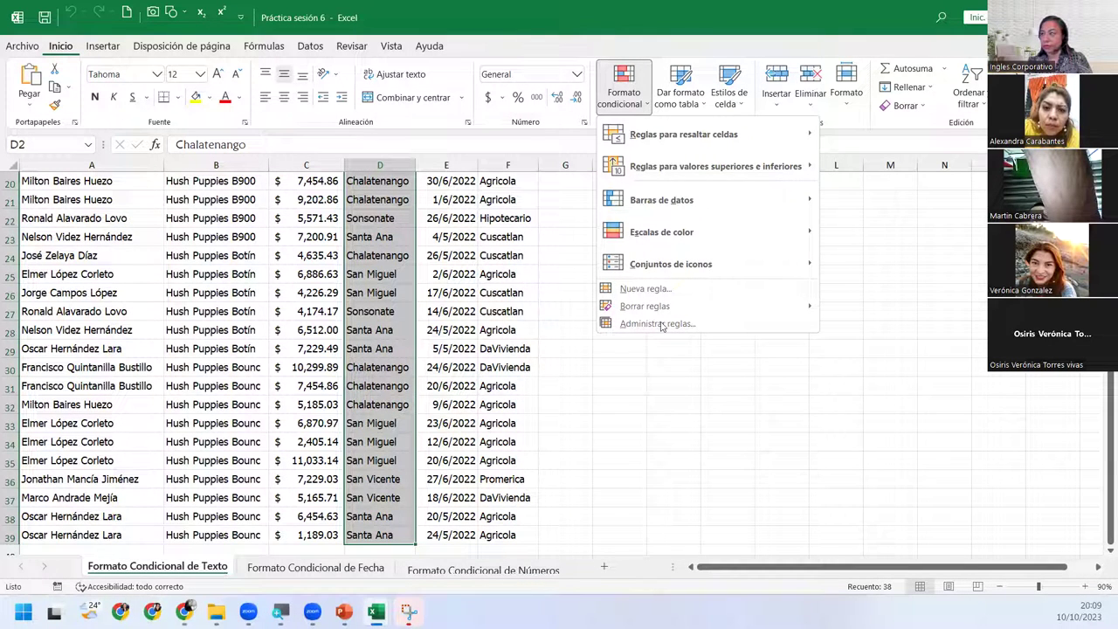
mouse_move(642, 138)
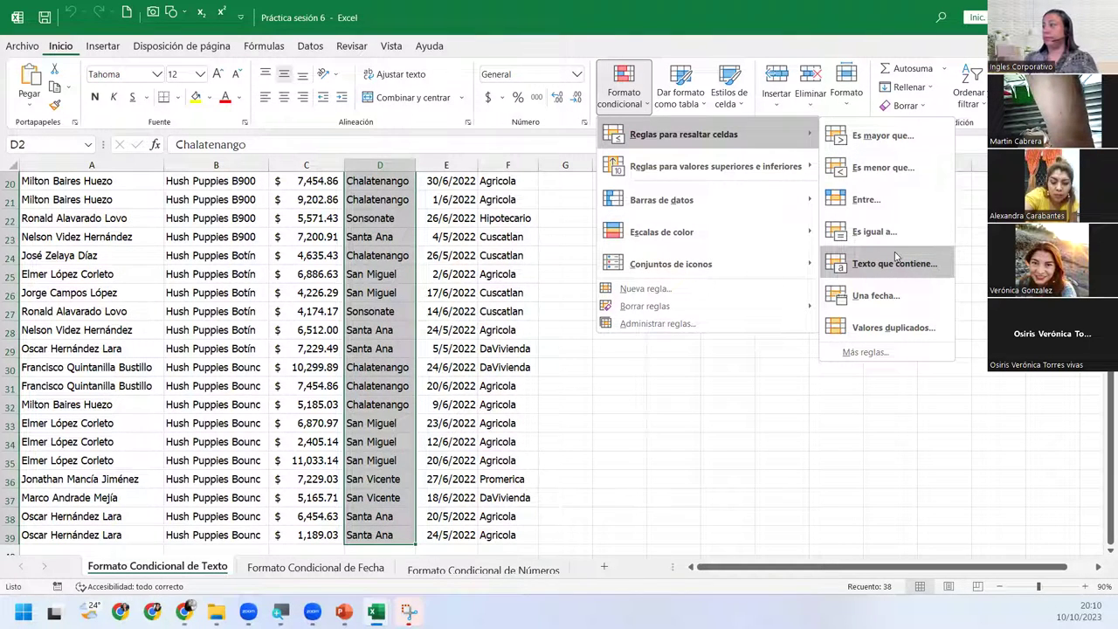
- Create an Equal To rule matching 'Chalatenango' with the default light red fill preview
left_click(873, 232)
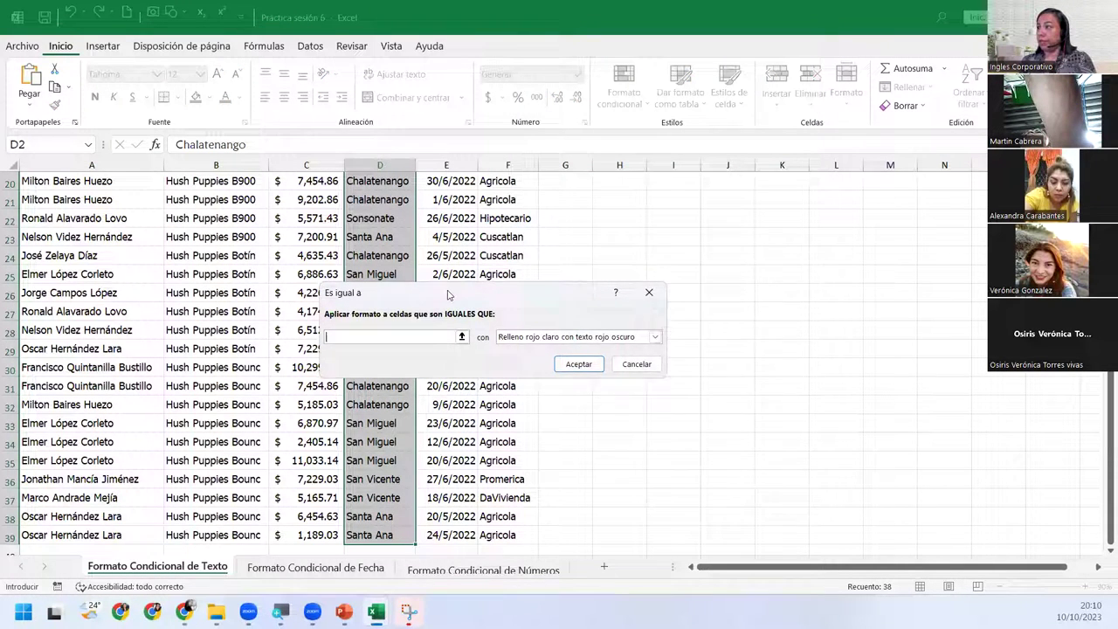
left_click_drag(426, 289, 565, 251)
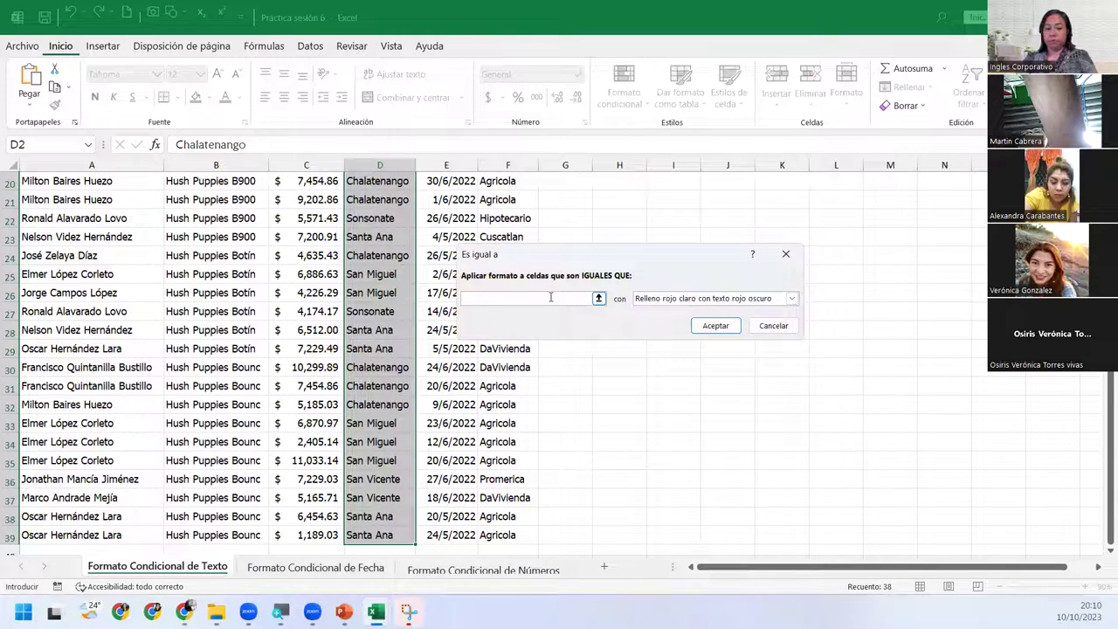
type("Chalatenan")
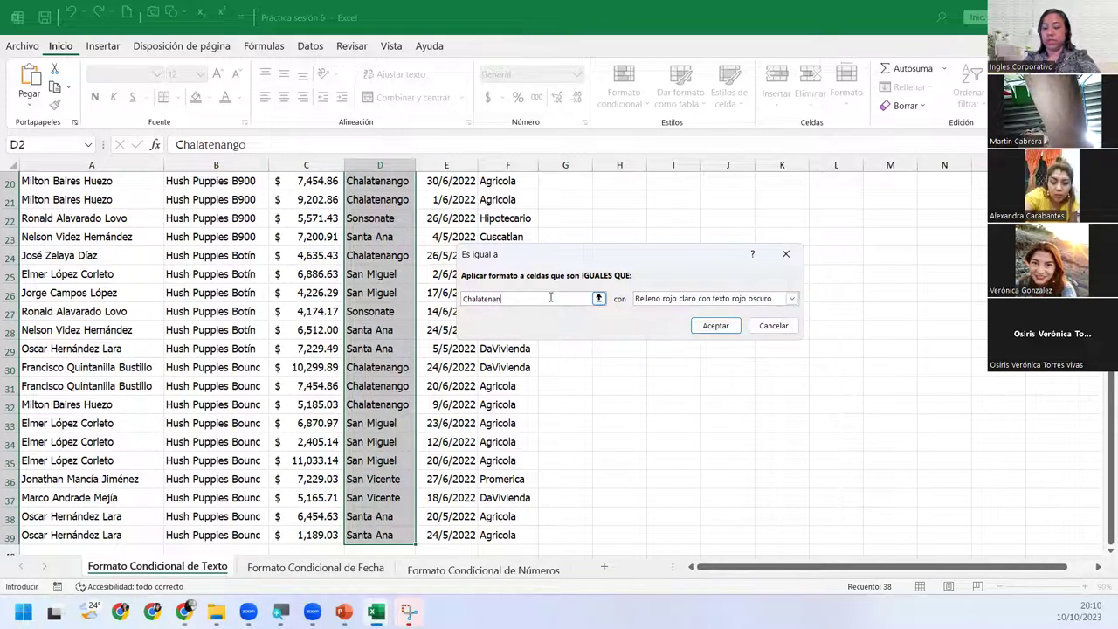
type("go")
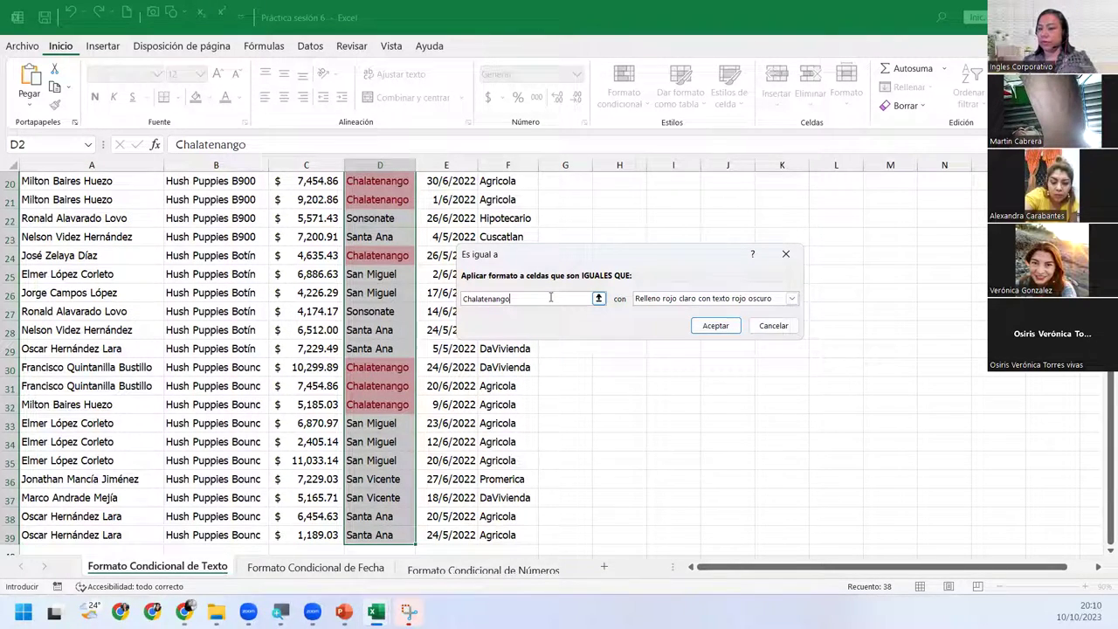
left_click(767, 300)
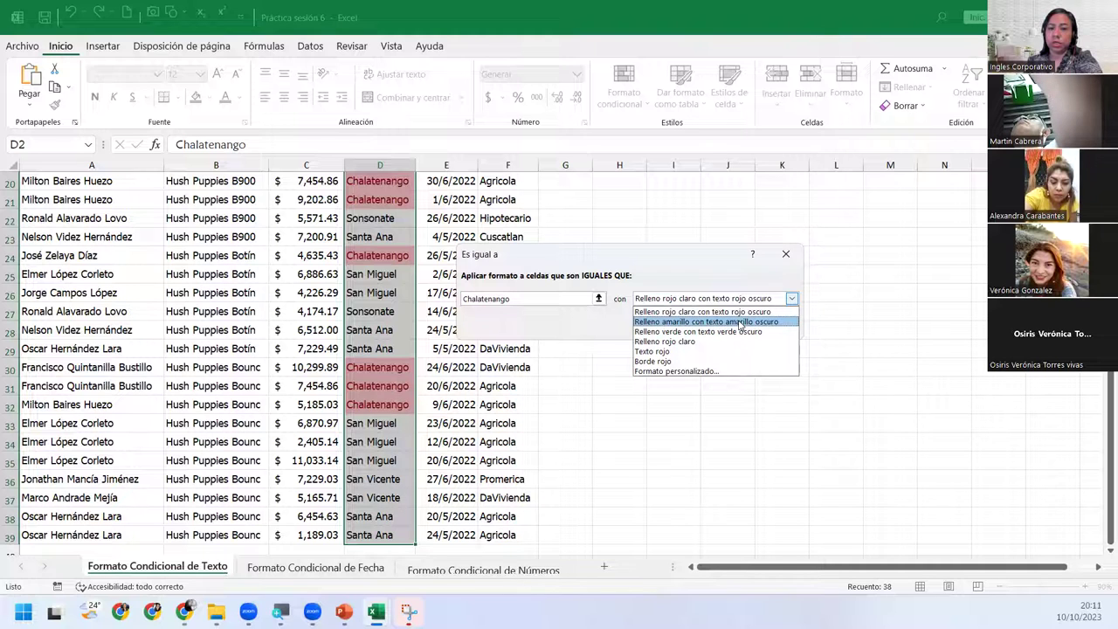
left_click(740, 322)
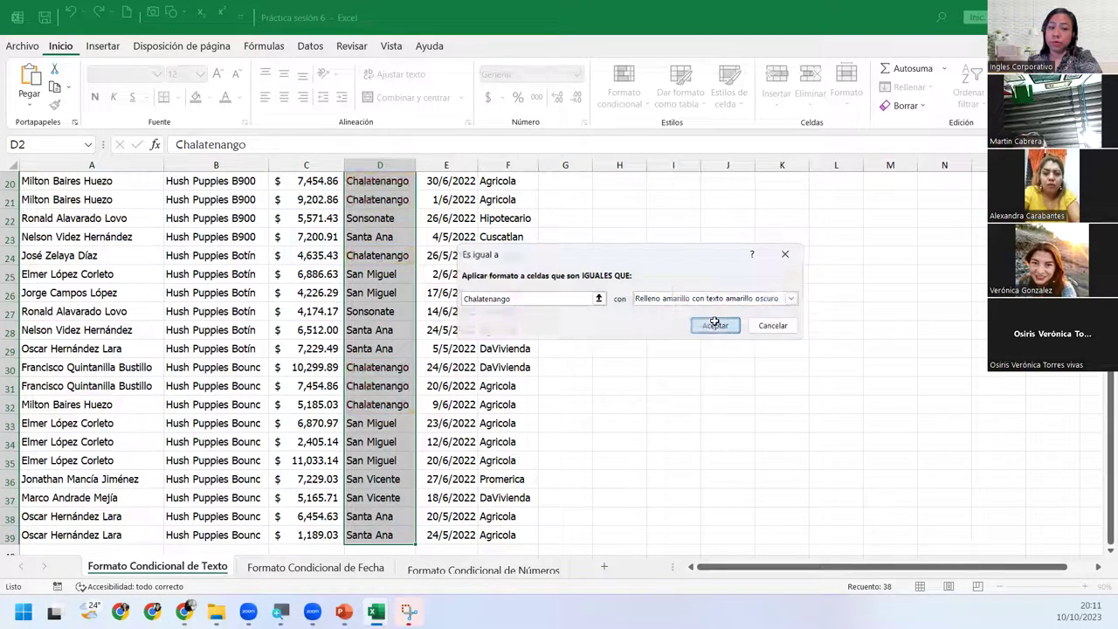
left_click(716, 325)
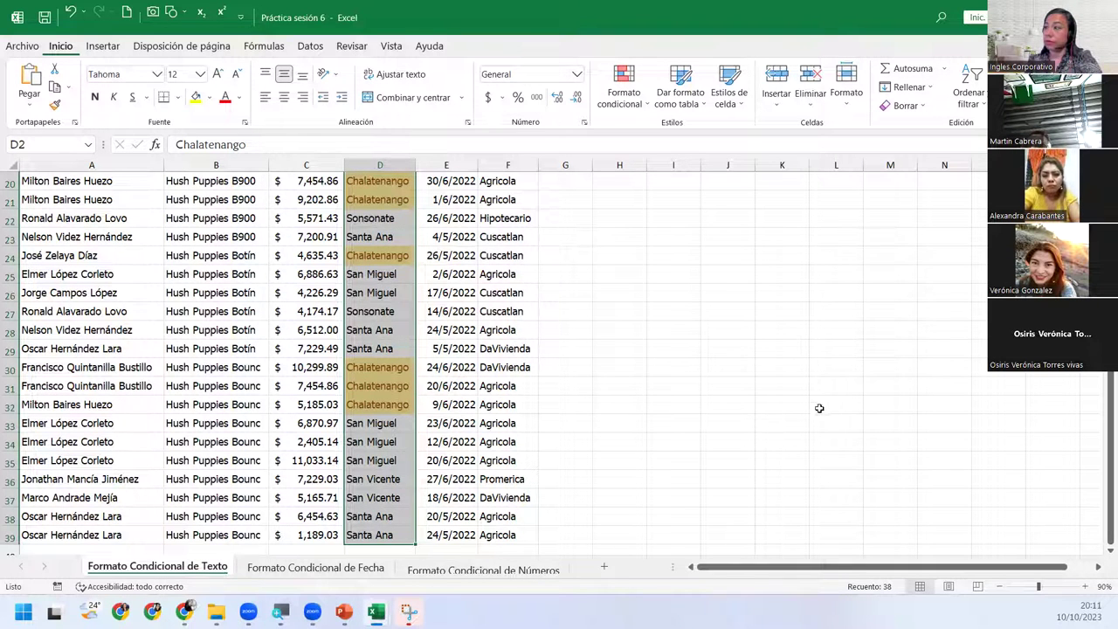
left_click(390, 353)
scroll(389, 357, "down", 6)
scroll(389, 357, "up", 6)
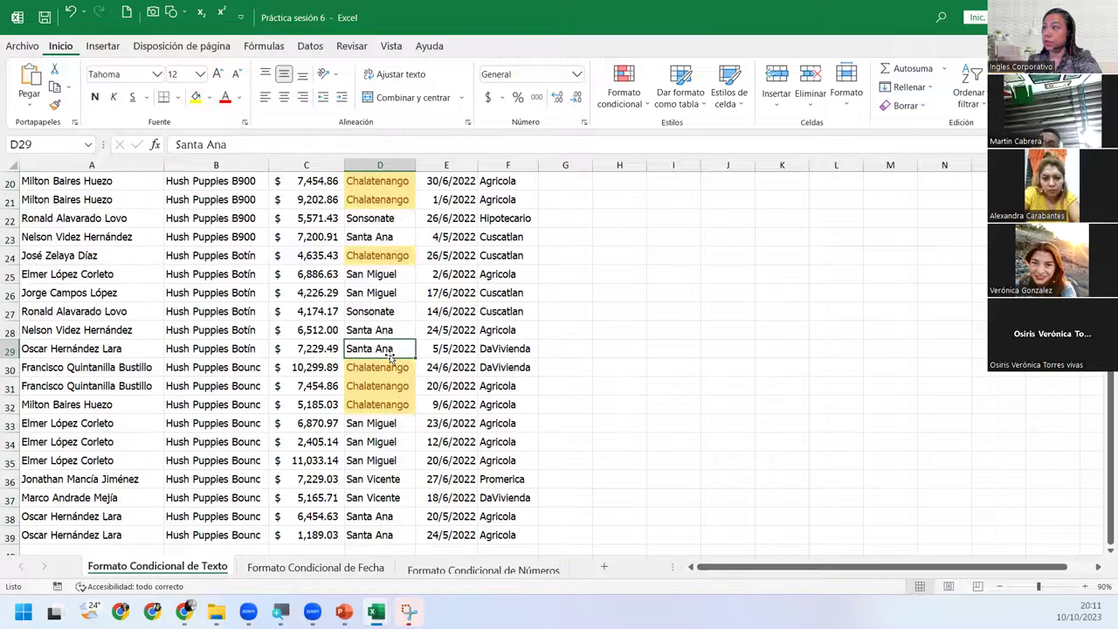
scroll(390, 357, "up", 6)
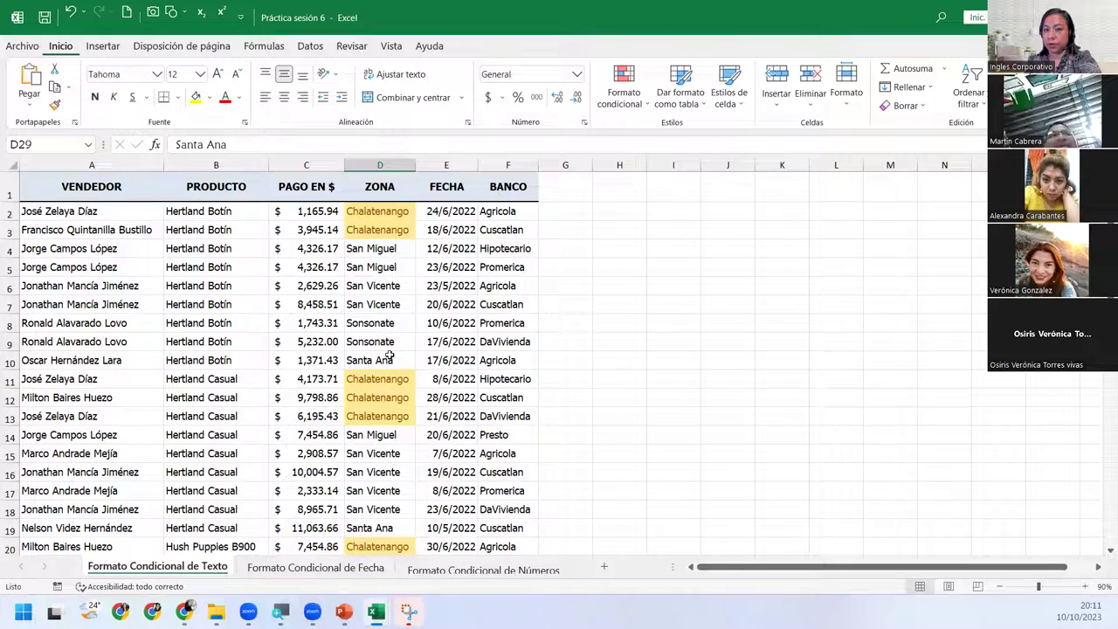
left_click(385, 208)
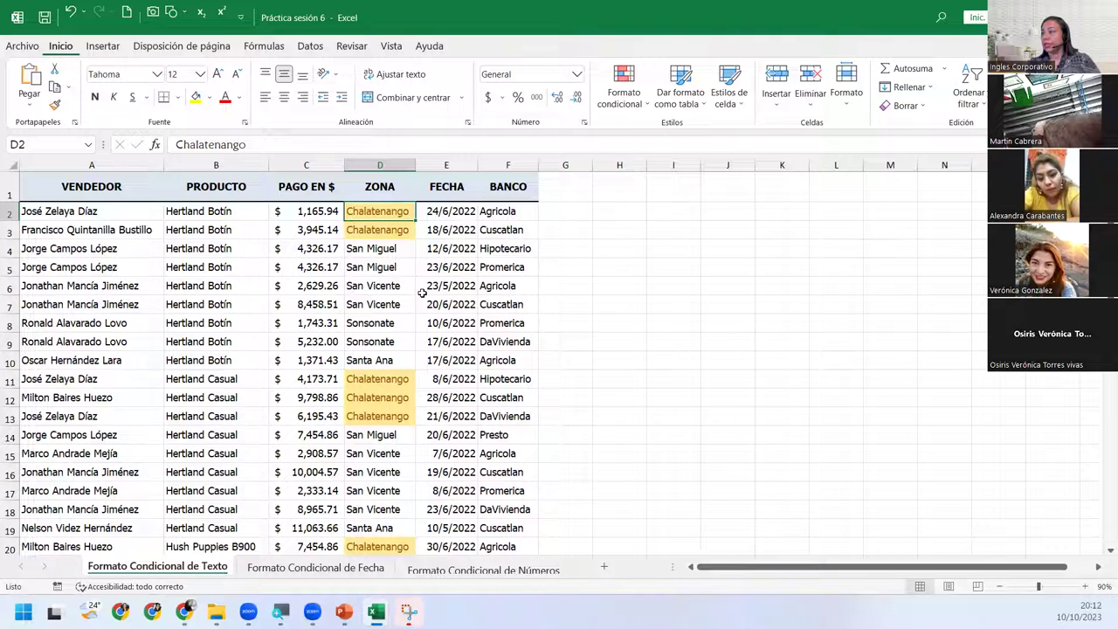
scroll(397, 326, "down", 4)
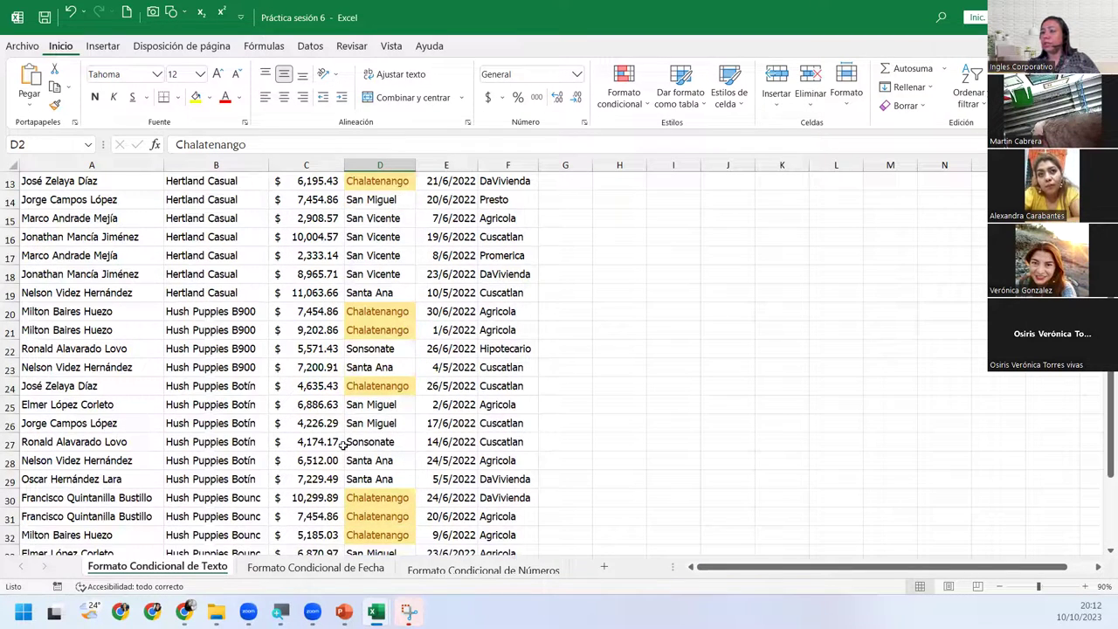
scroll(343, 446, "down", 5)
scroll(343, 445, "up", 7)
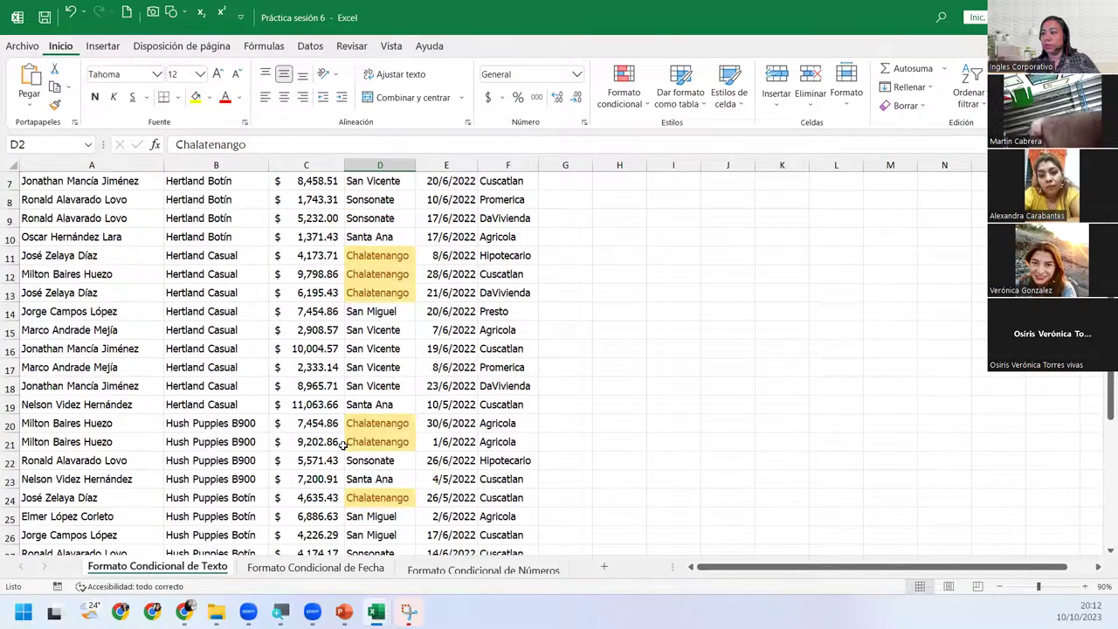
scroll(343, 446, "up", 2)
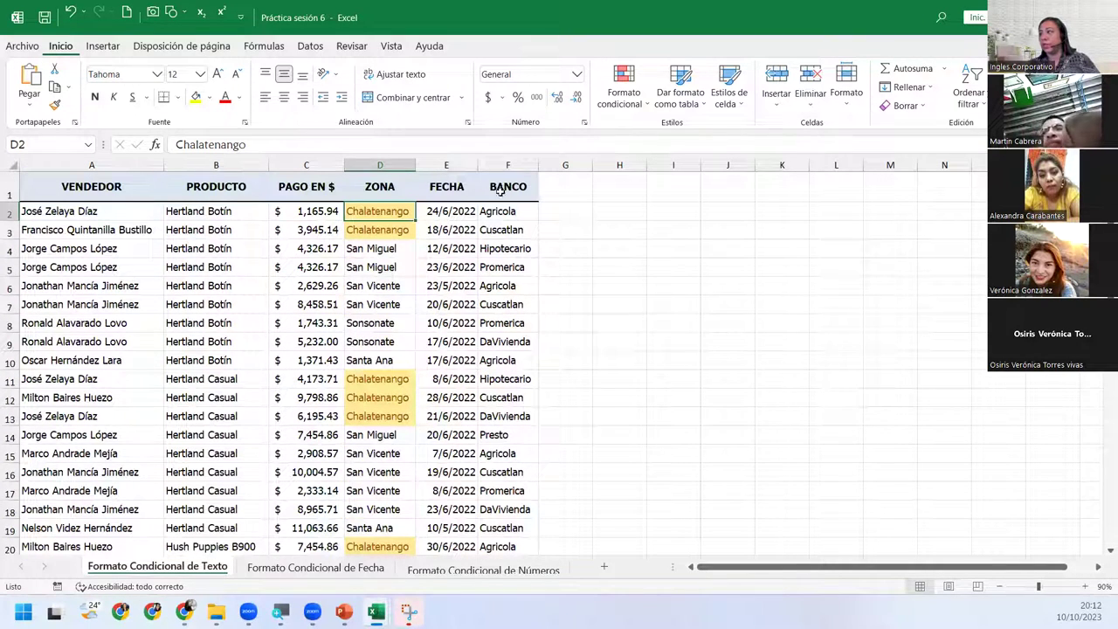
left_click(509, 211)
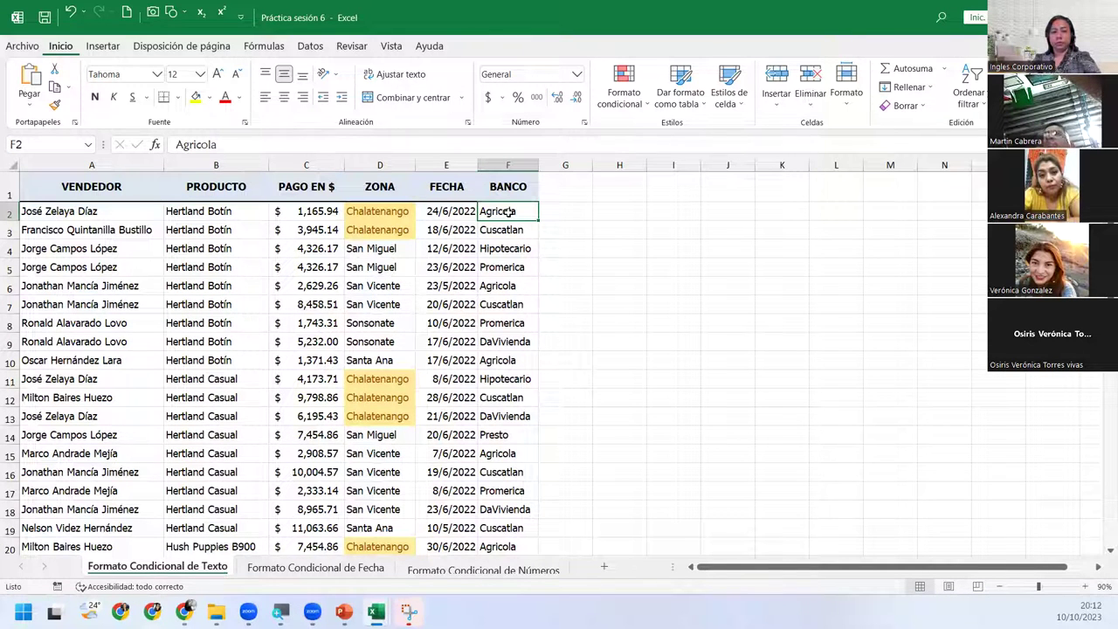
- Select the bank column F2:F39 and start an Equal To highlight rule
key("ctrl+shift+Down")
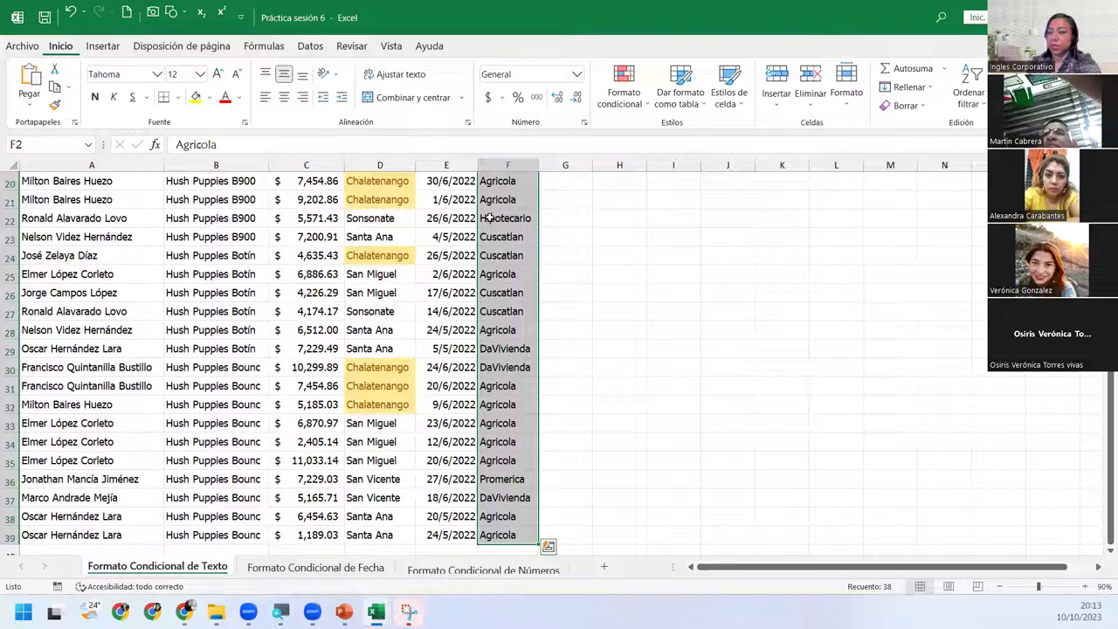
left_click(619, 101)
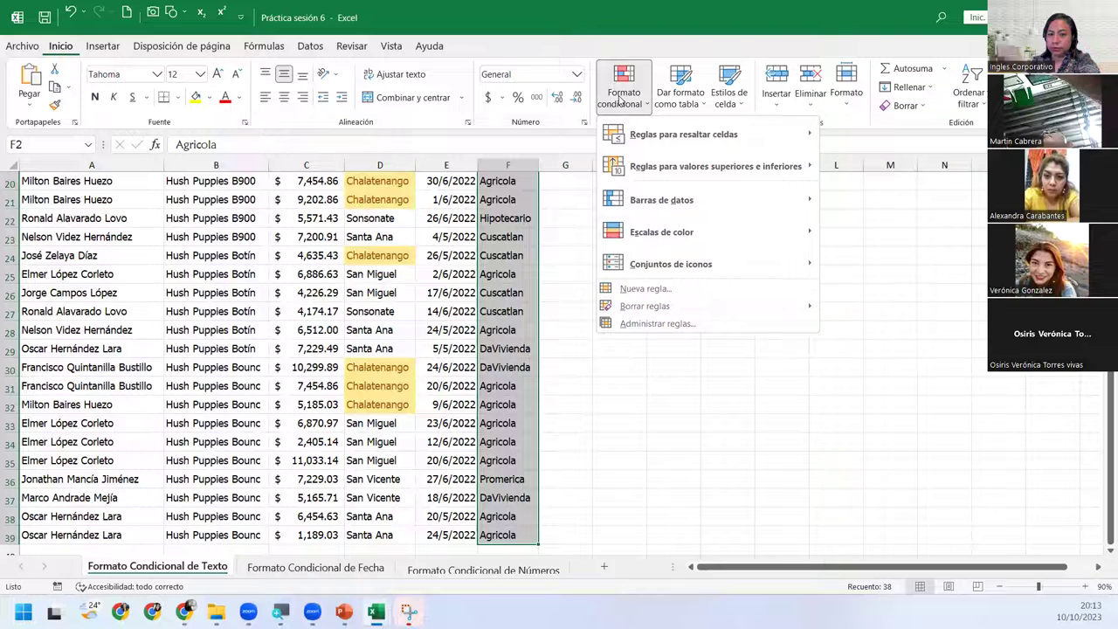
mouse_move(649, 136)
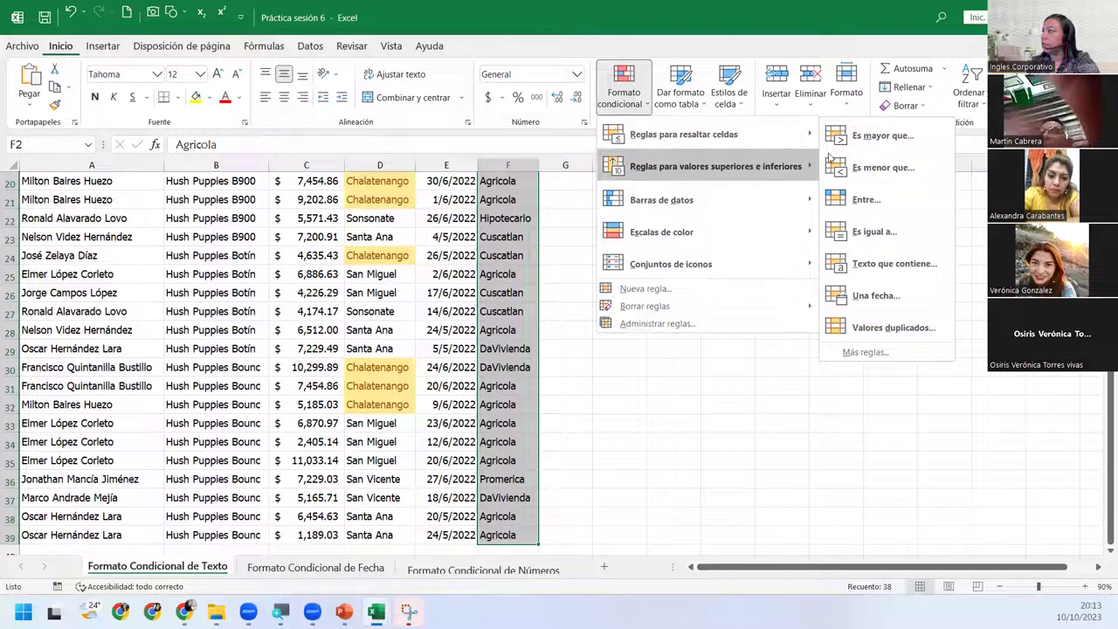
left_click(915, 231)
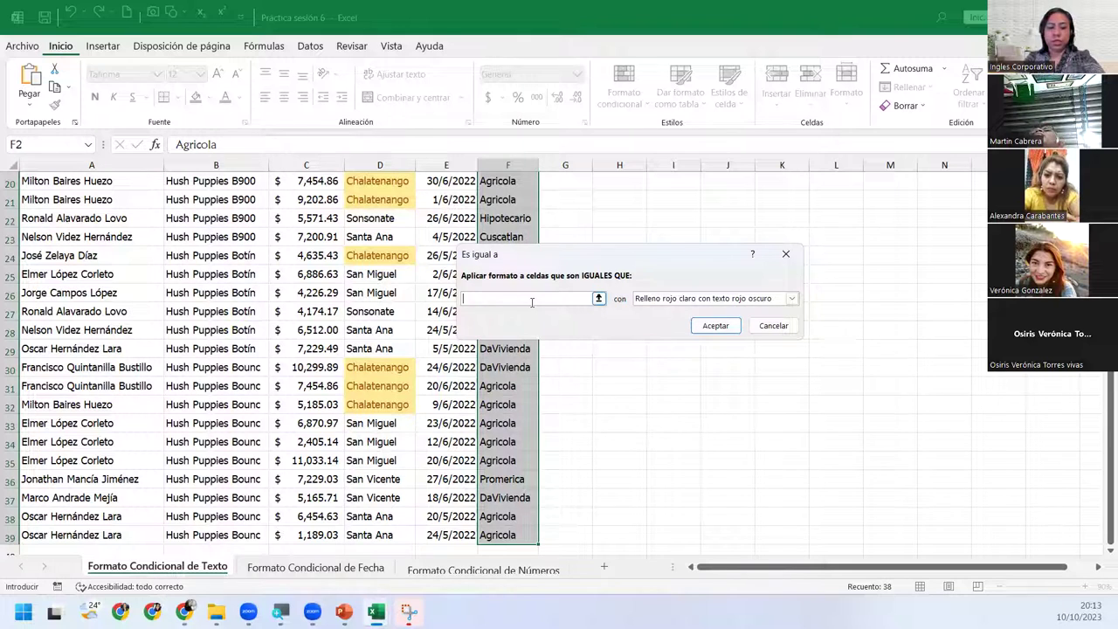
- Set the rule's match value to 'DaVivienda' and open the preset format list
type("DAVIVIEN")
key("BackSpace")
key("BackSpace")
key("BackSpace")
key("BackSpace")
key("BackSpace")
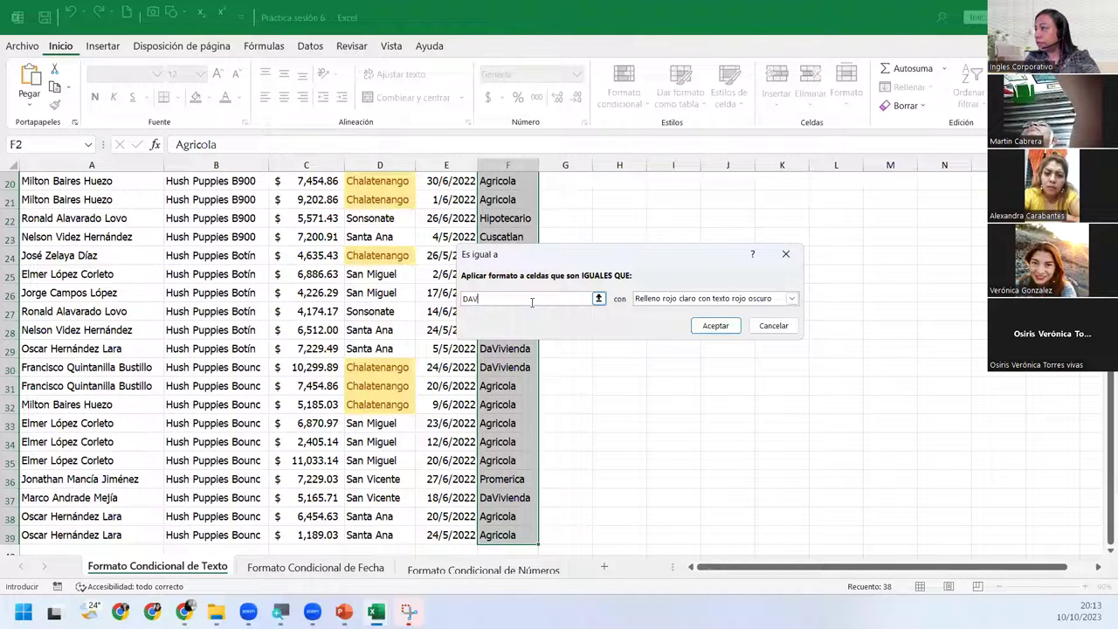
key("BackSpace")
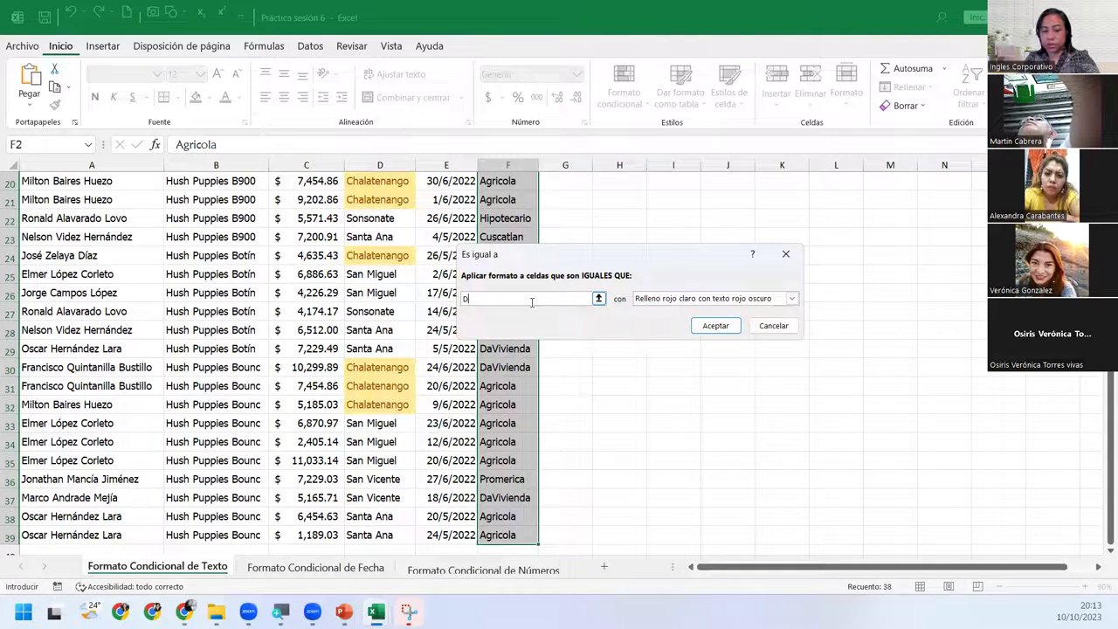
type("Vivienda")
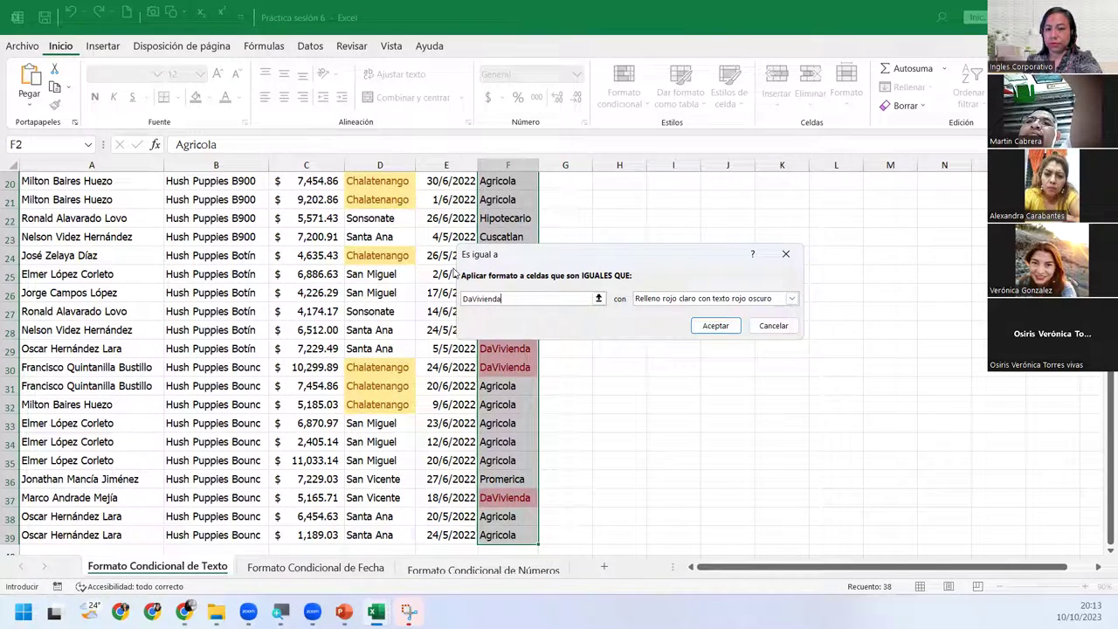
left_click(792, 299)
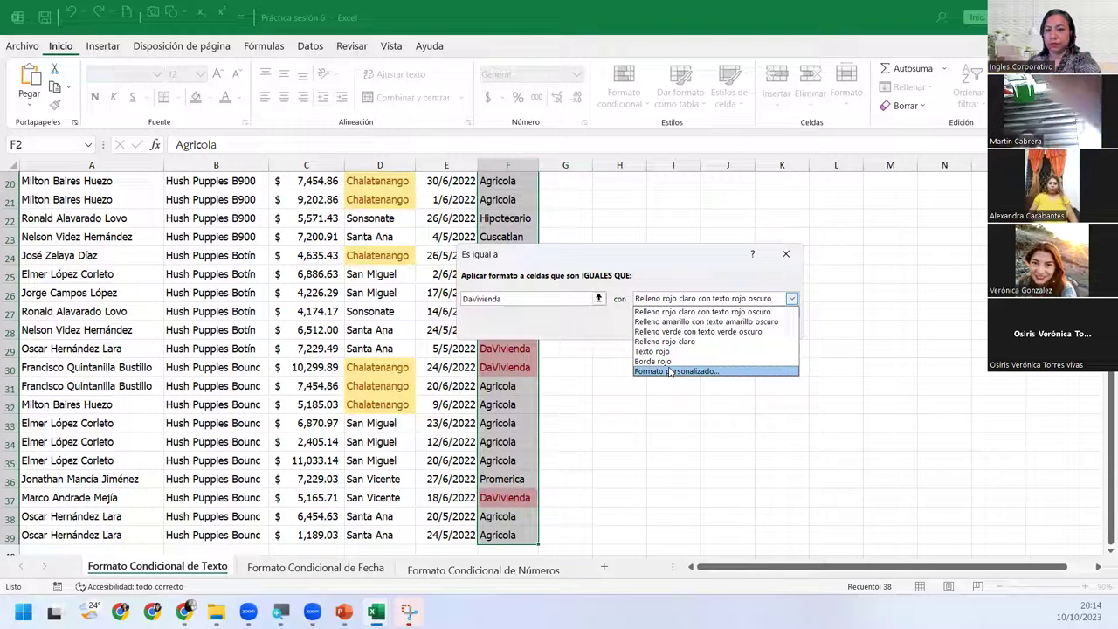
- Give DaVivienda matches a custom font format of dark red italic text
left_click(670, 371)
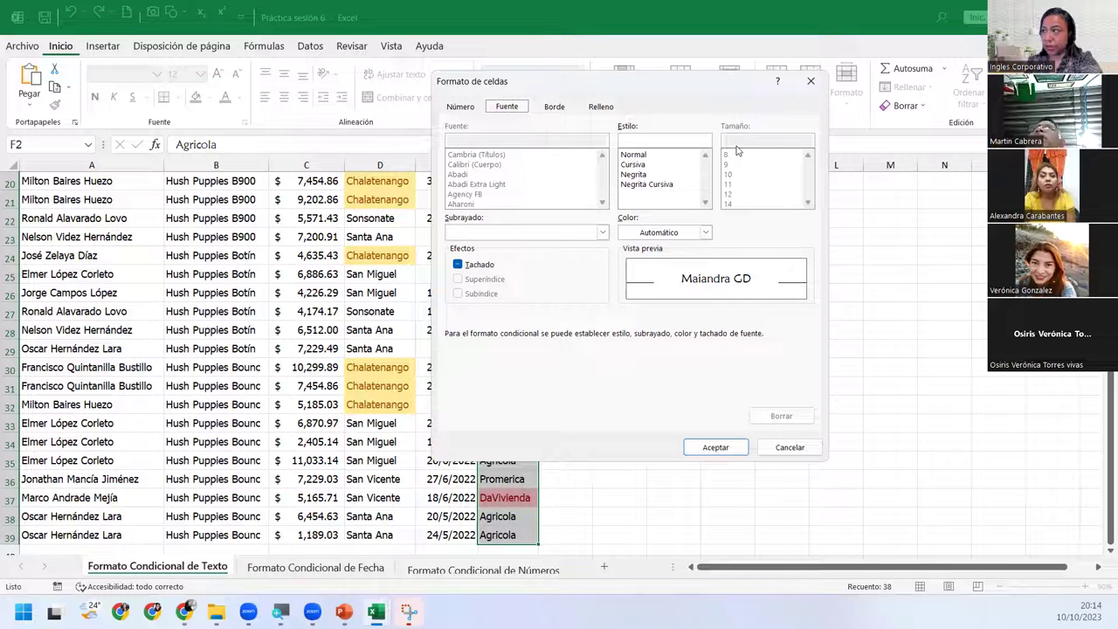
left_click(705, 233)
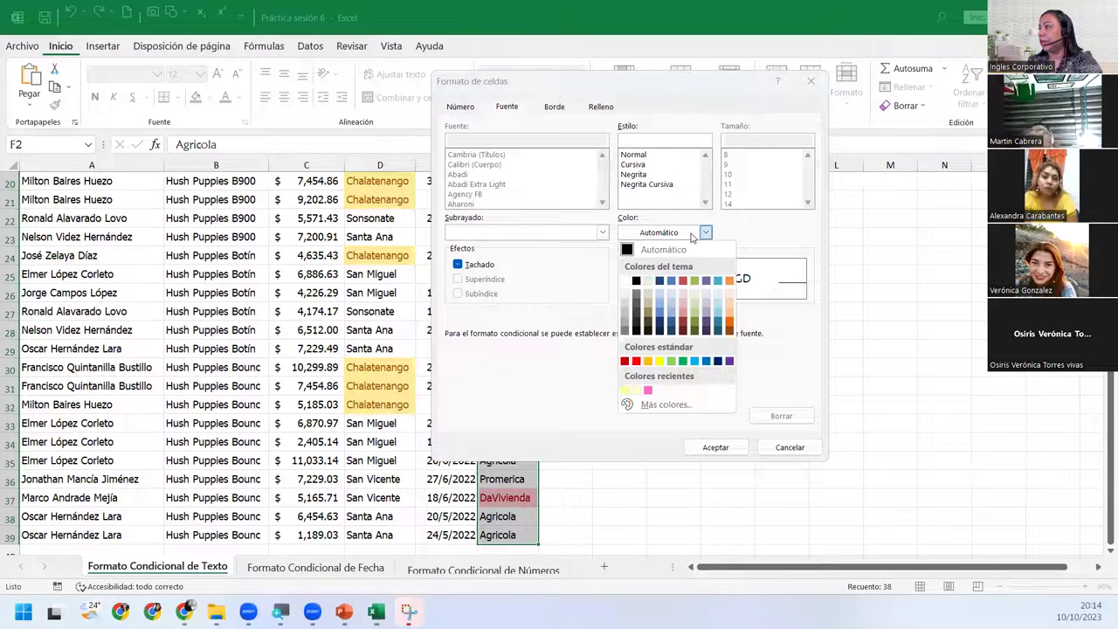
left_click(625, 362)
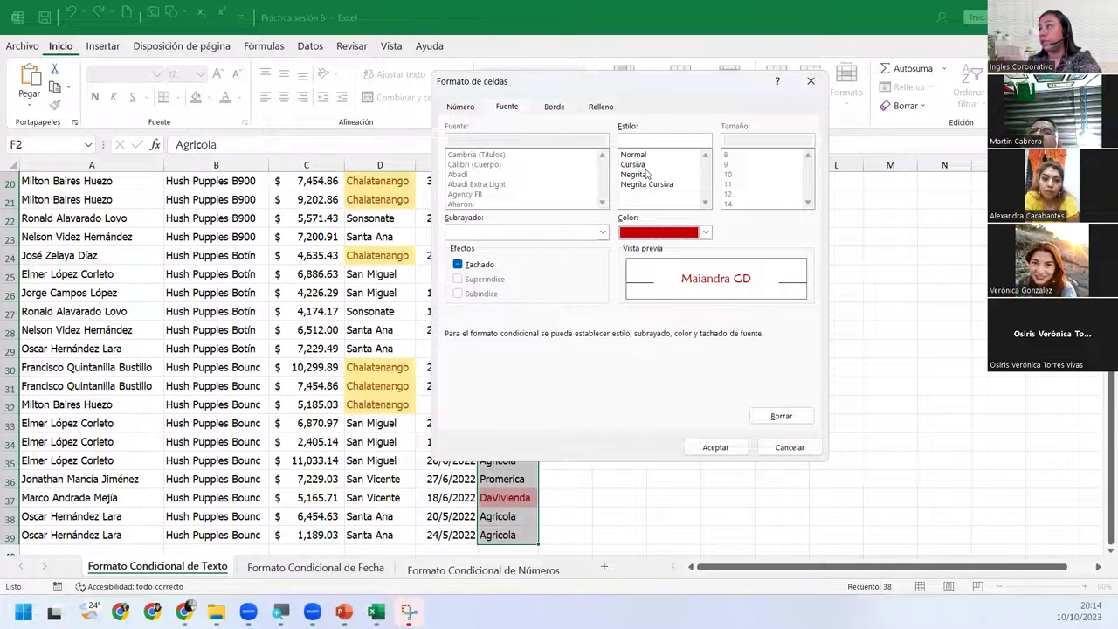
left_click(646, 166)
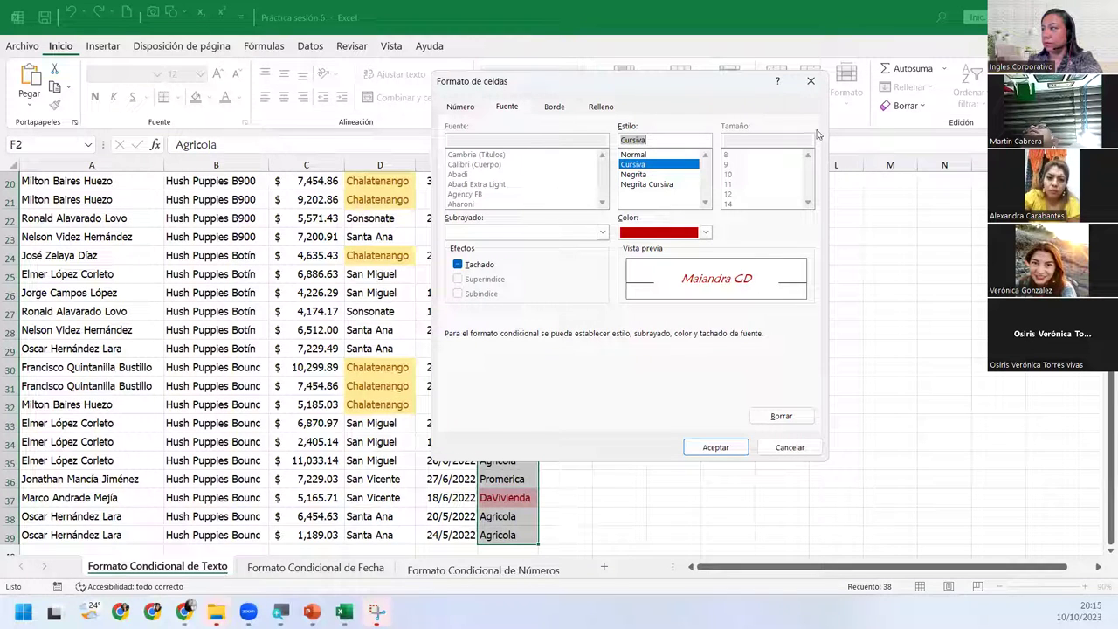
- Apply the DaVivienda rule with its dark red italic format and scroll through the results
left_click(715, 447)
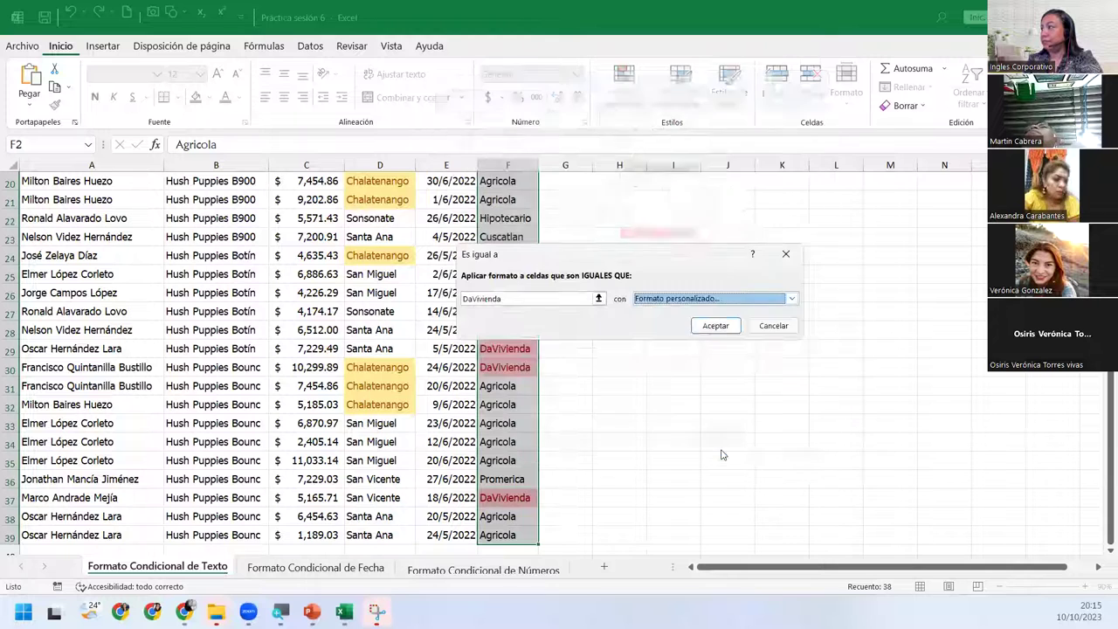
left_click(718, 326)
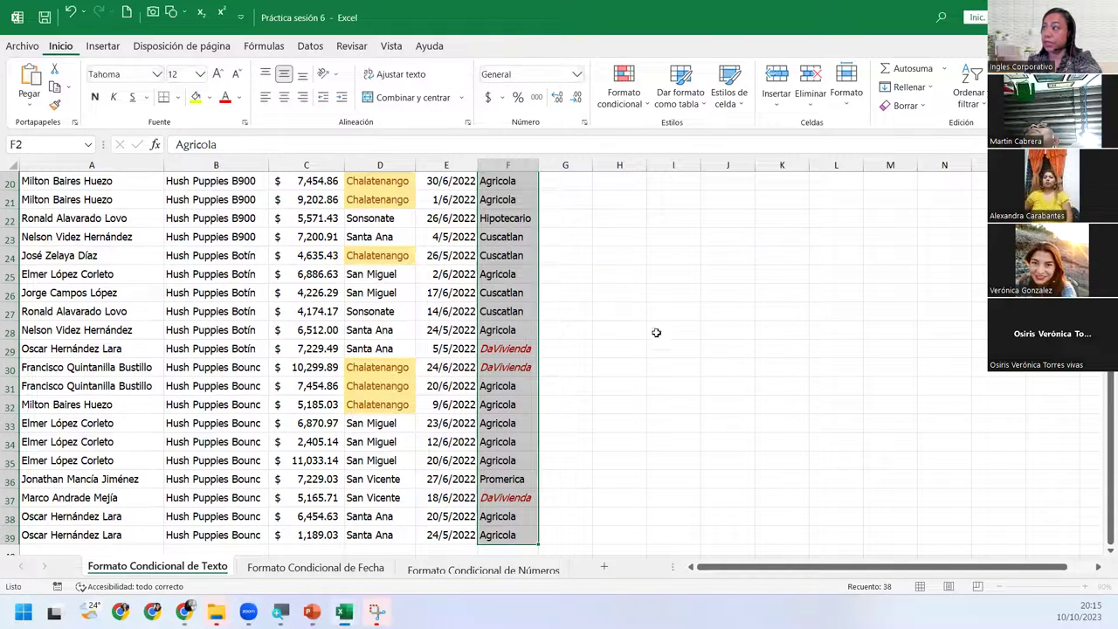
left_click(516, 423)
scroll(516, 423, "down", 4)
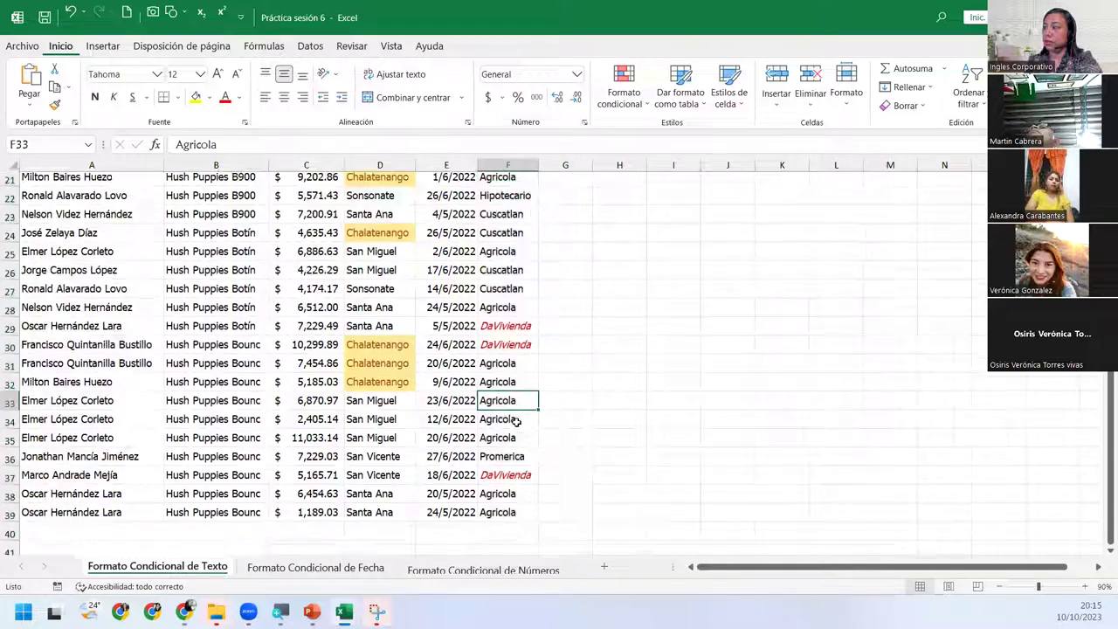
scroll(516, 423, "up", 5)
scroll(516, 423, "up", 5)
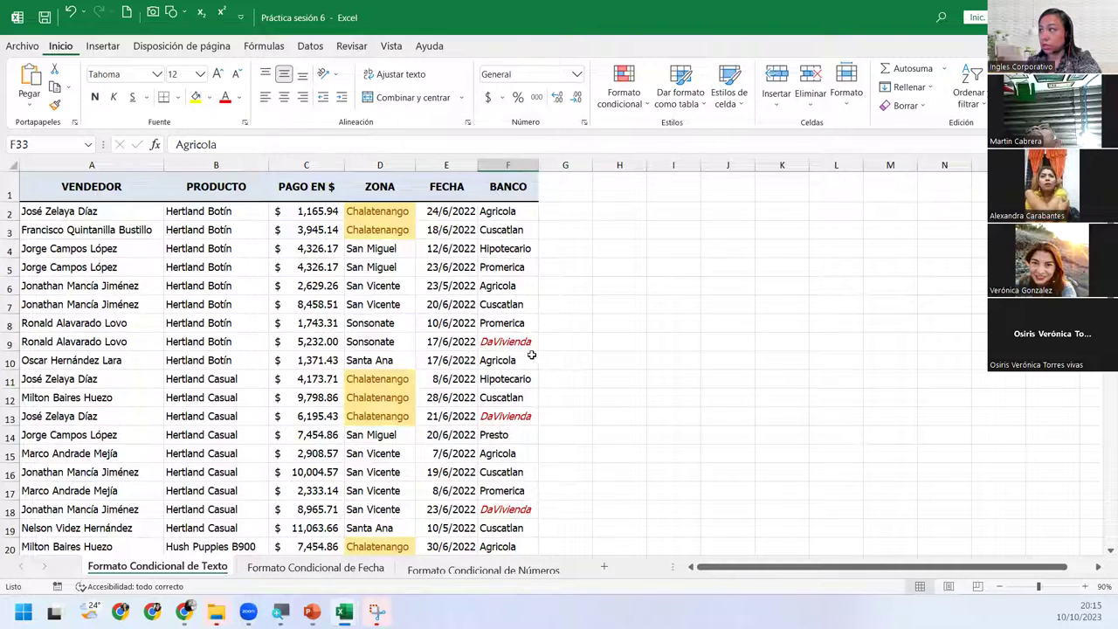
- Reselect the bank column range F2:F39
left_click(517, 210)
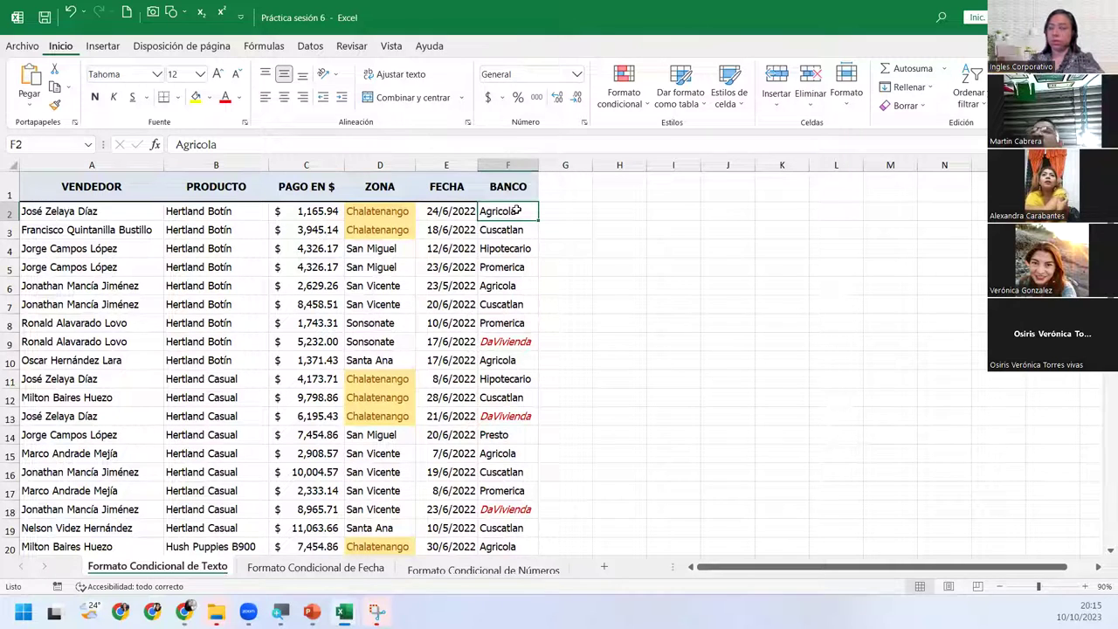
key("ctrl+shift+Down")
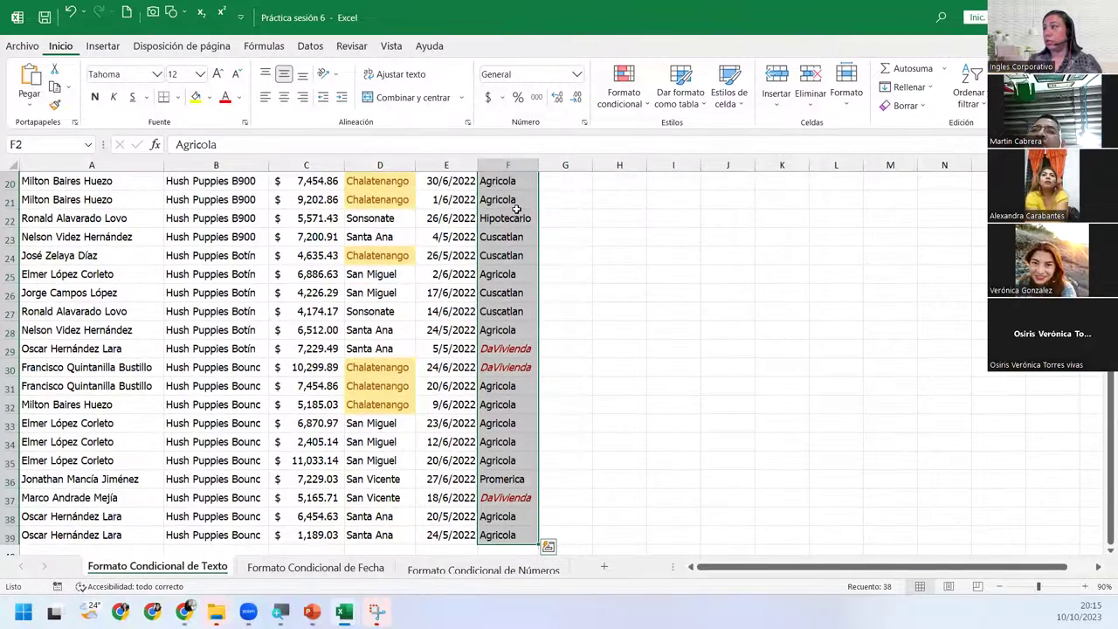
scroll(547, 314, "up", 6)
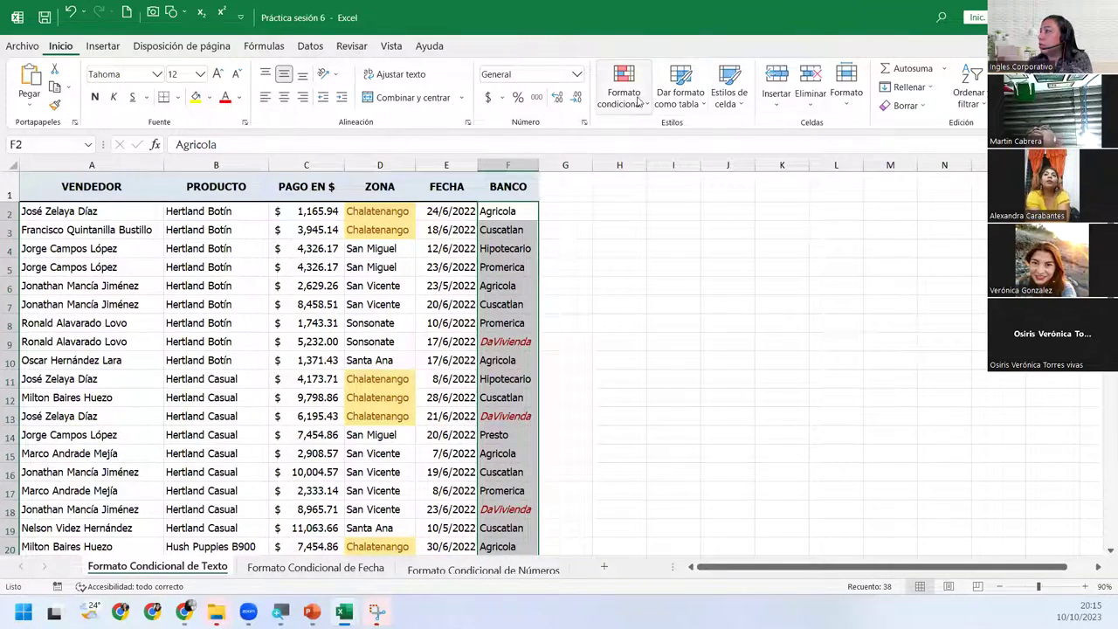
- In Administrar reglas, review the DaVivienda rule's dark red italic font, then confirm it
left_click(623, 94)
left_click(626, 322)
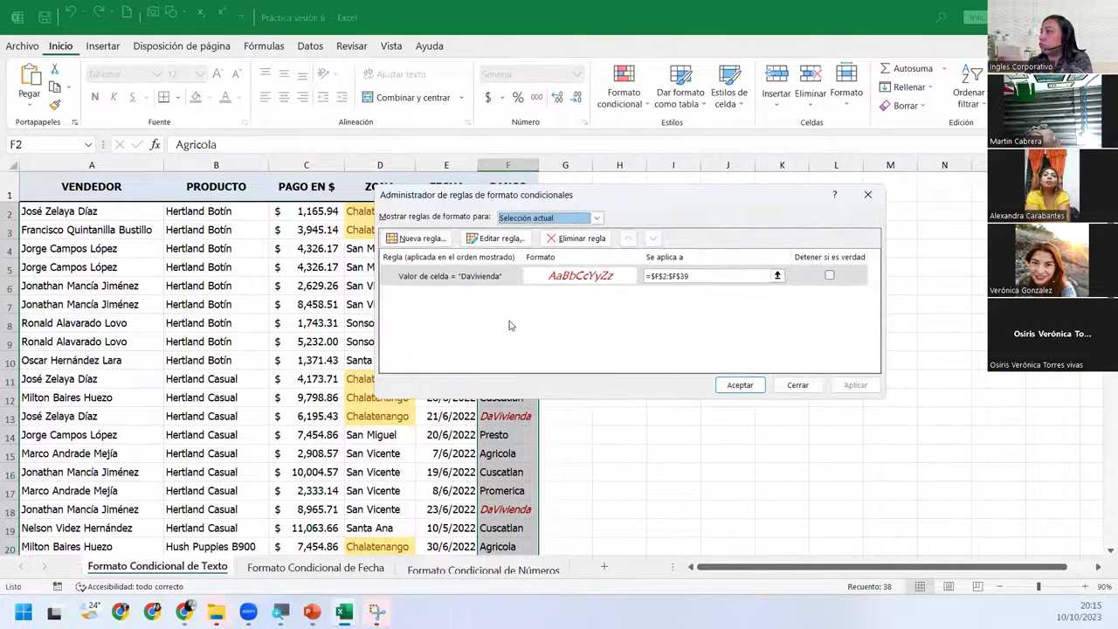
double_click(474, 275)
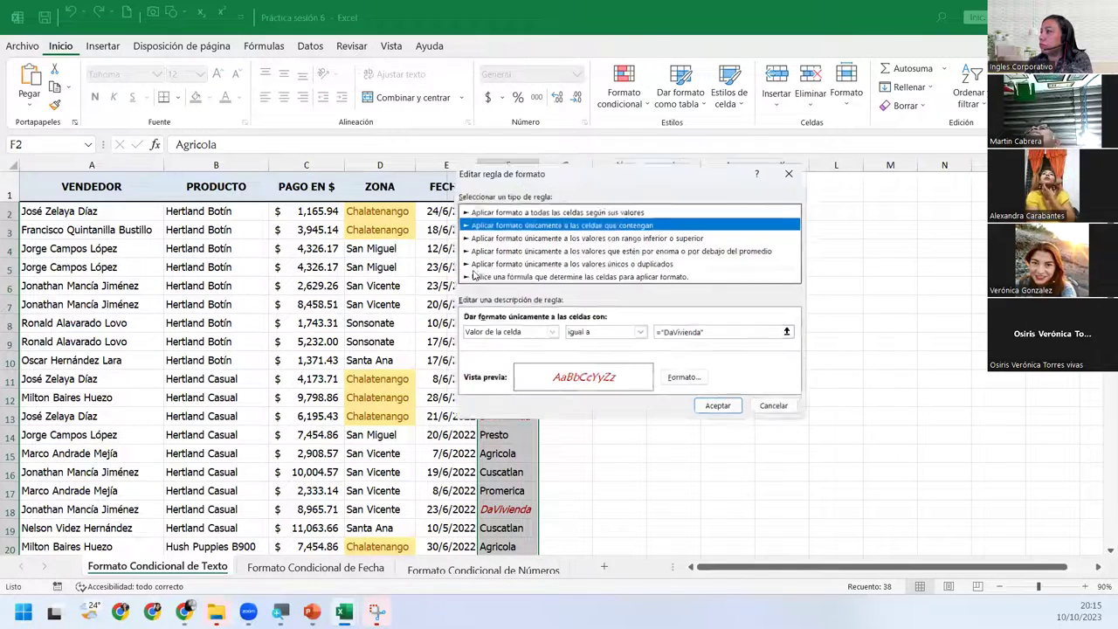
left_click(699, 384)
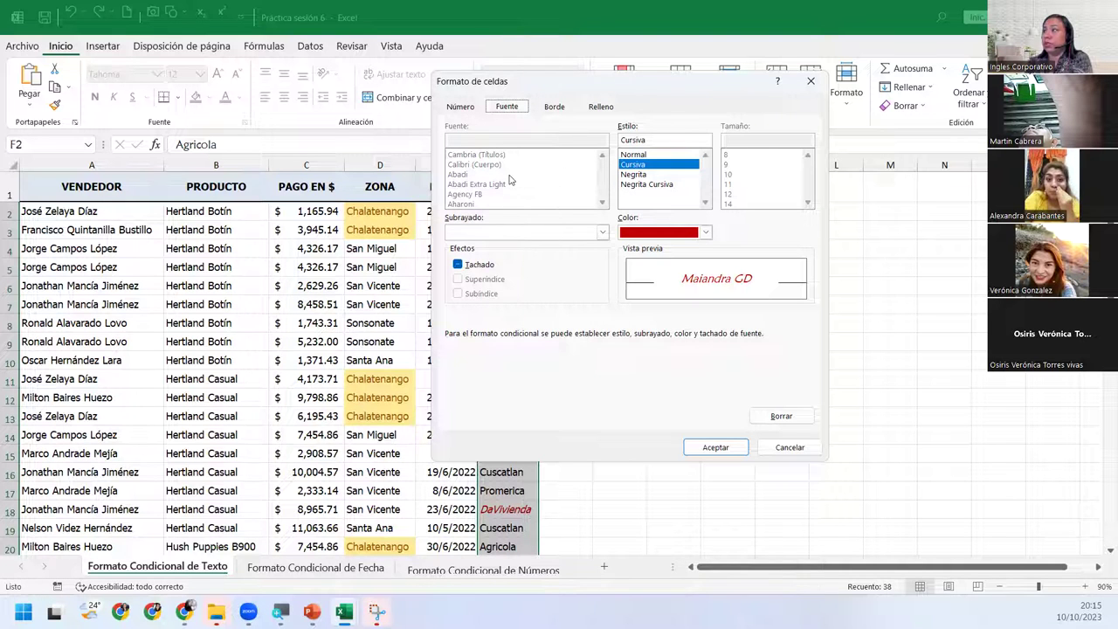
left_click(640, 166)
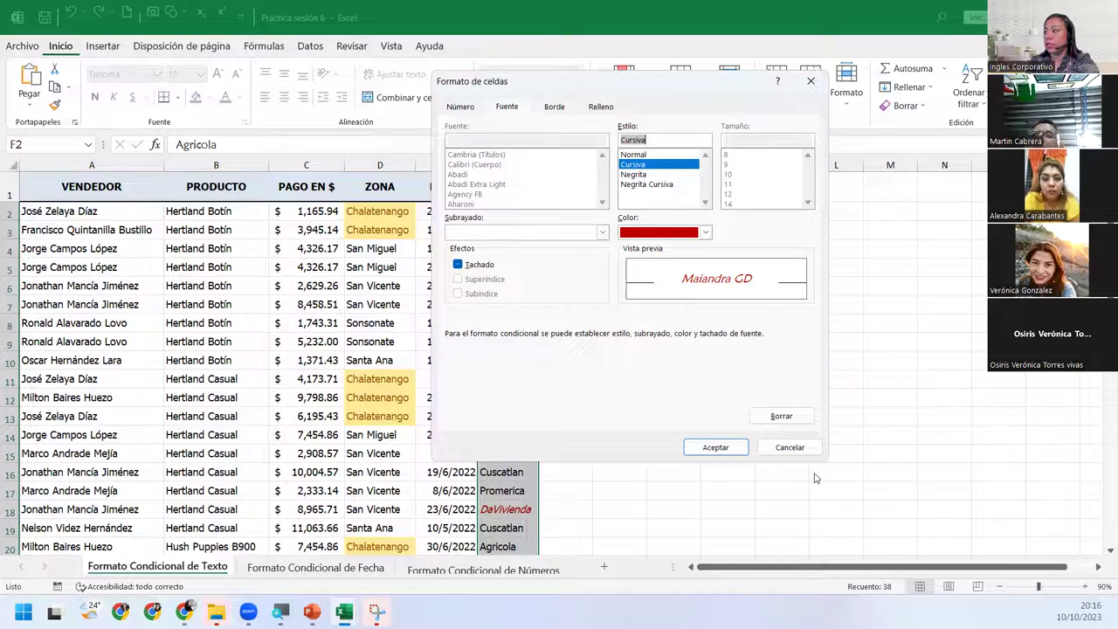
left_click(734, 449)
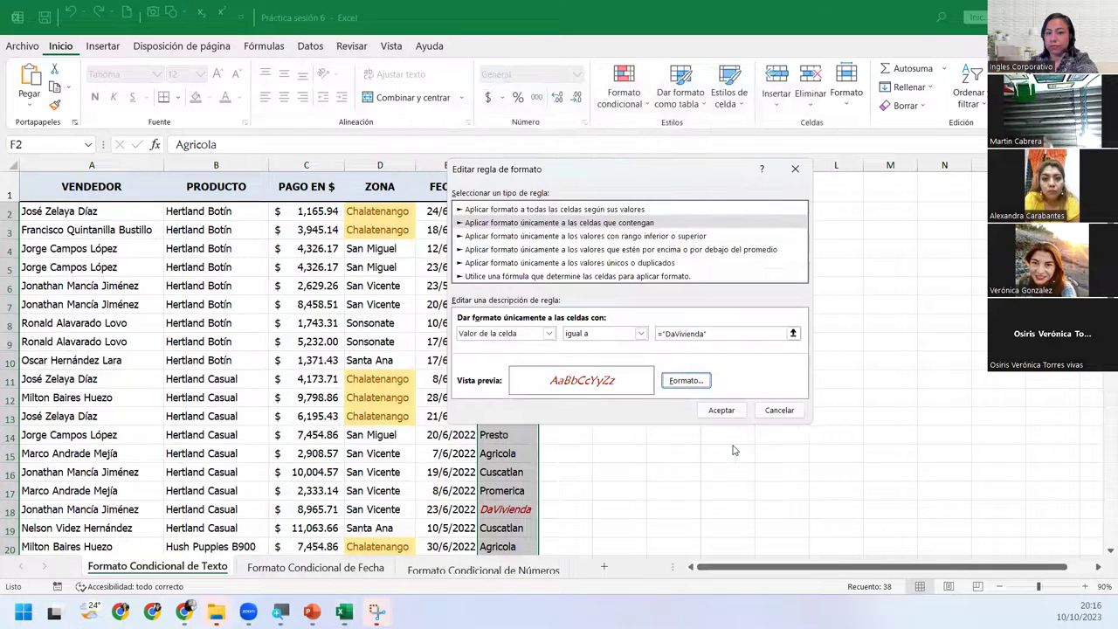
left_click(725, 410)
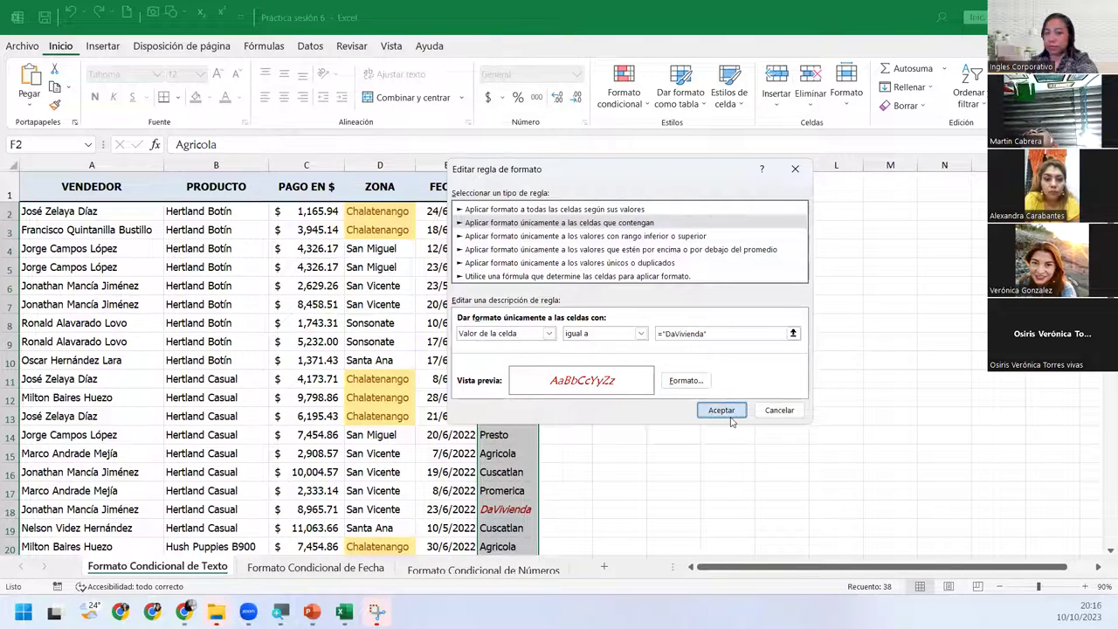
left_click(738, 384)
- Close the rules manager and change F13's bank from DaVivienda to Promerica
left_click(506, 342)
left_click(513, 229)
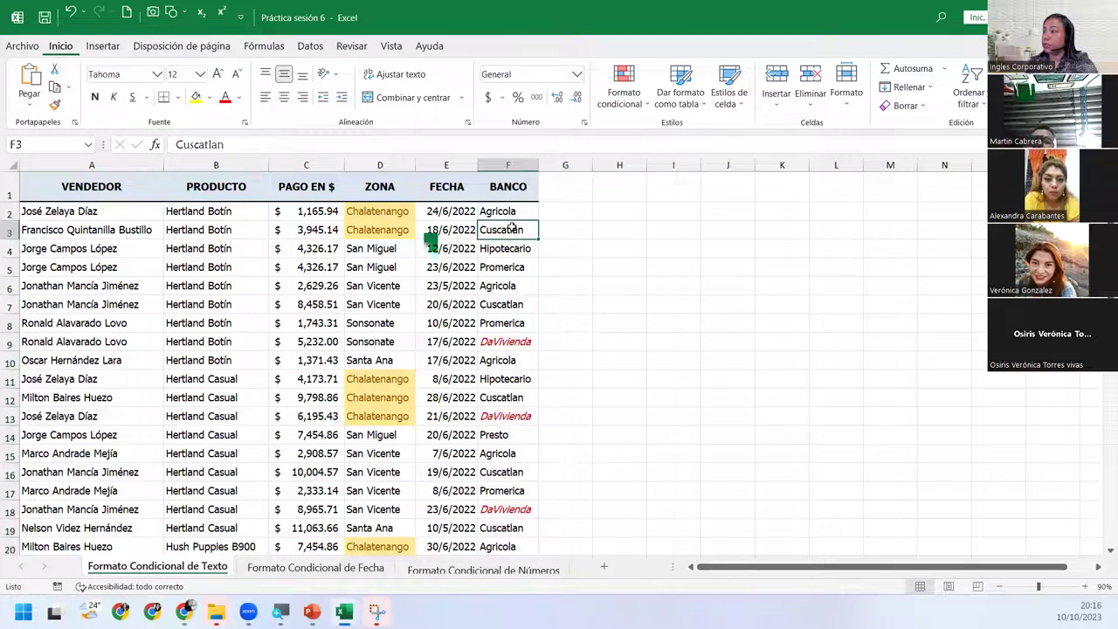
left_click(514, 211)
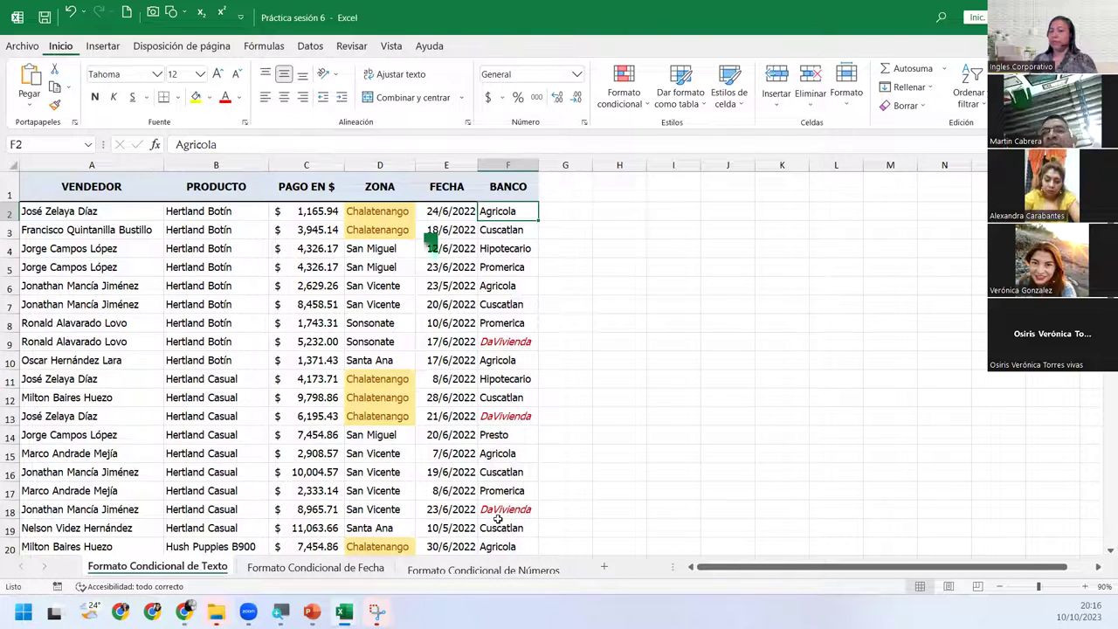
left_click(506, 416)
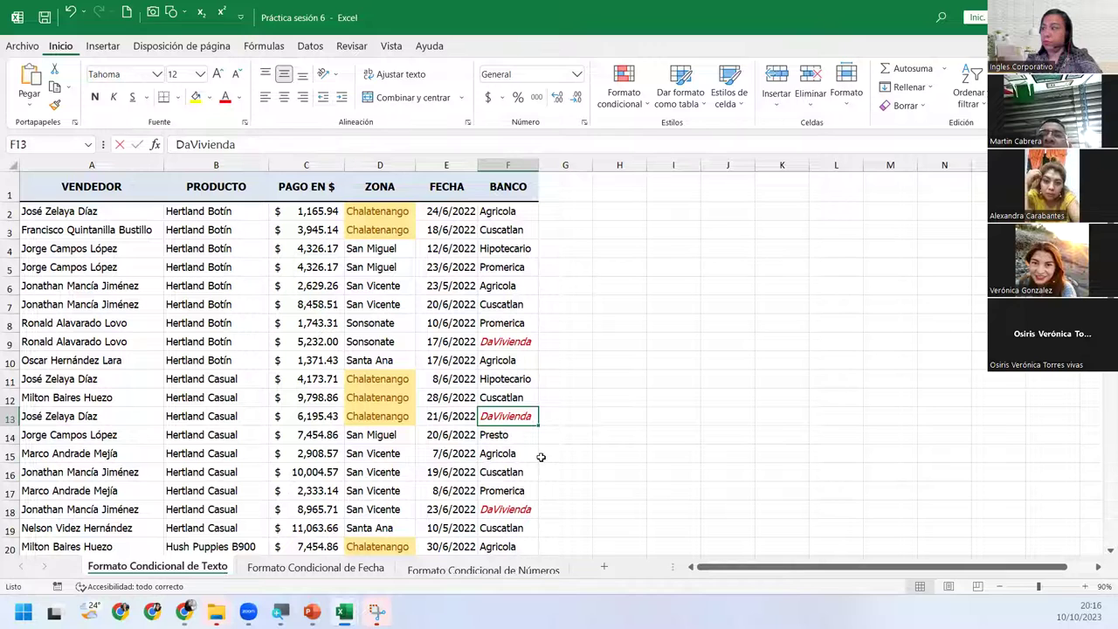
type("Pro")
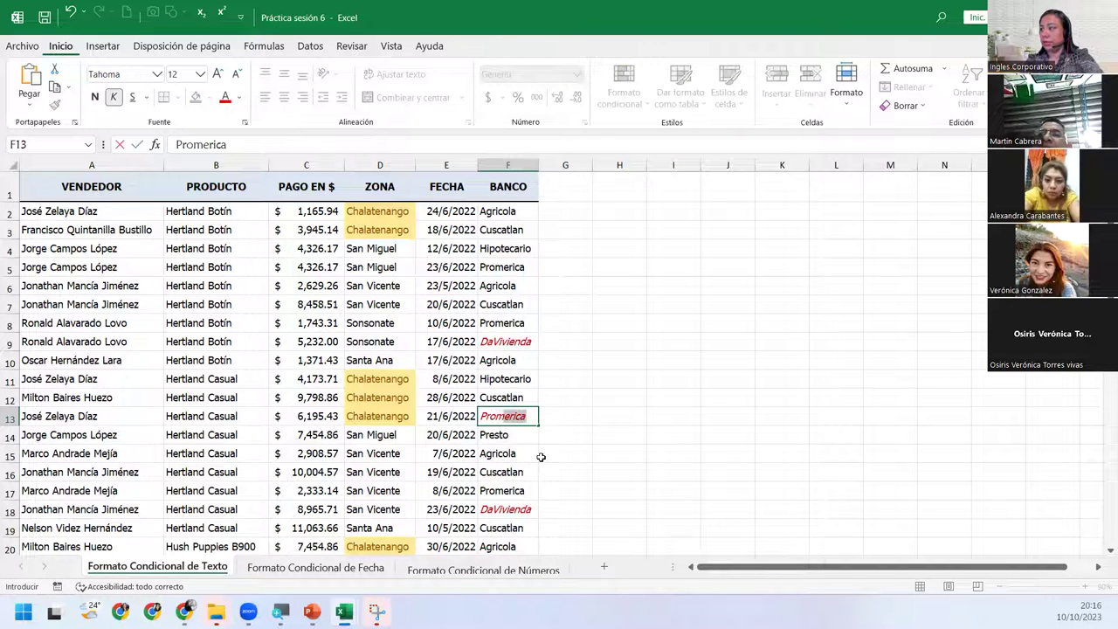
key("Return")
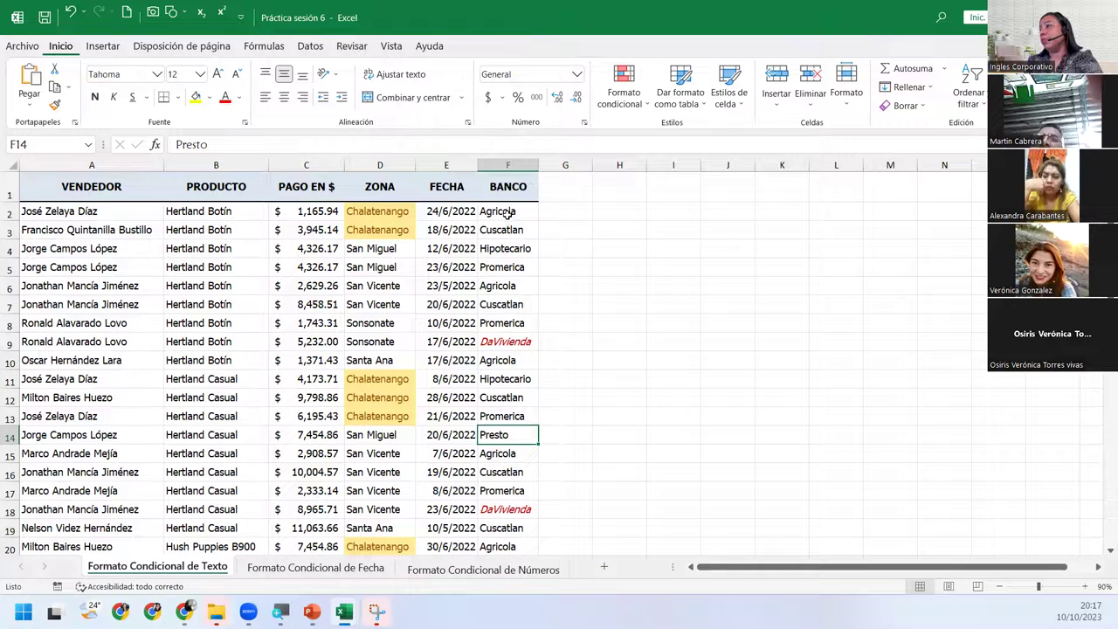
- Replace Hipotecario in F4 with DaVivienda using AutoComplete
left_click(506, 249)
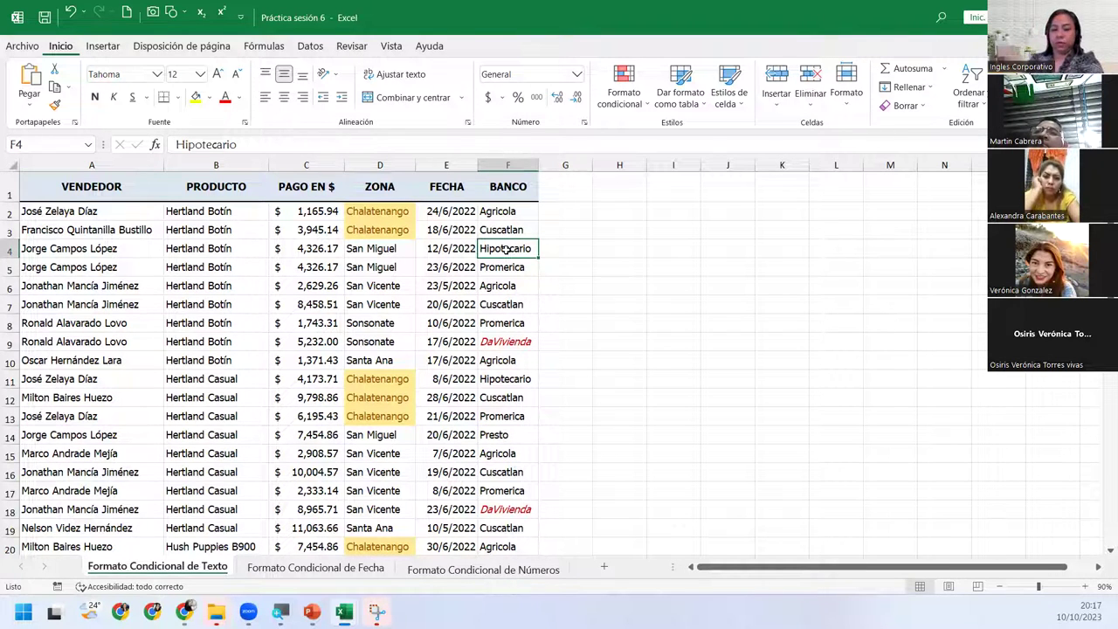
type("daVivienda")
key("Return")
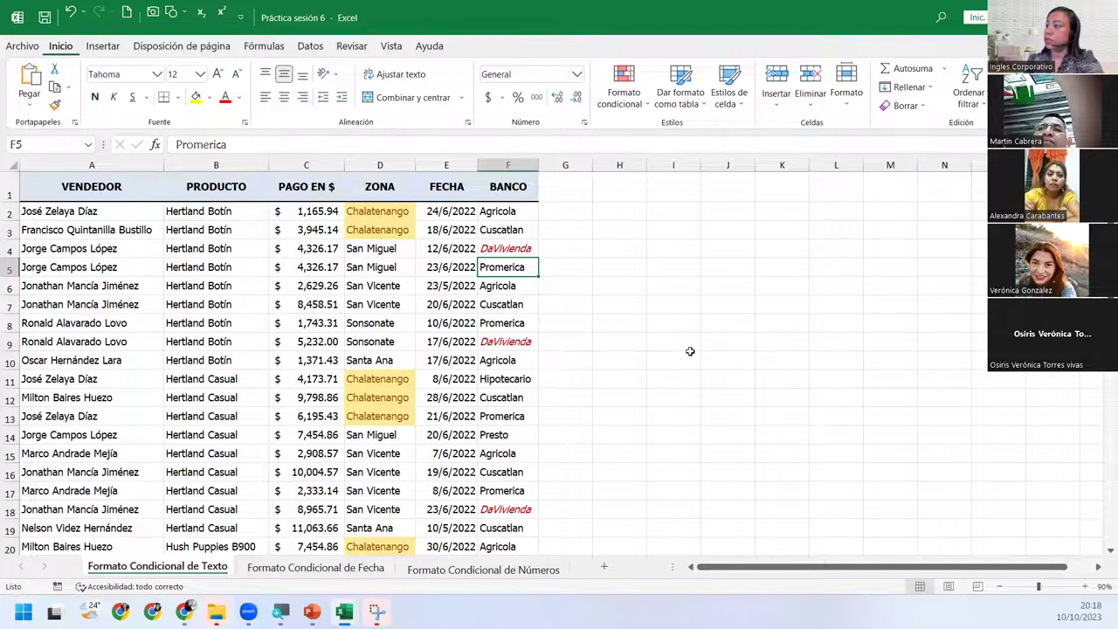
- Select vendor names A2:A39 with Ctrl+Shift+Down and return to the top
left_click_drag(738, 568, 671, 570)
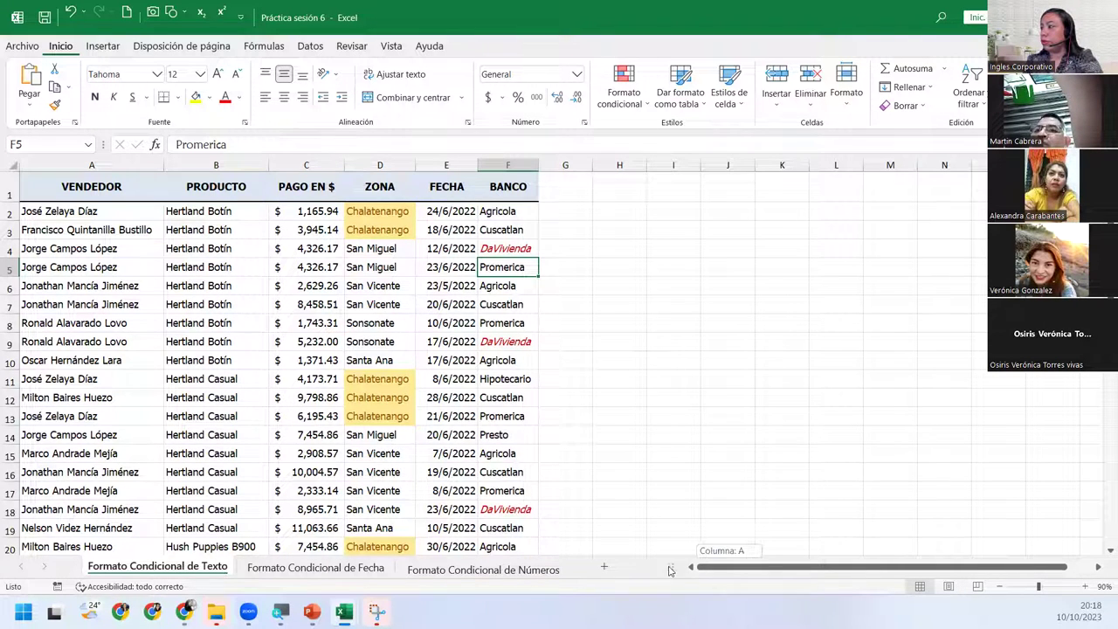
left_click(29, 210)
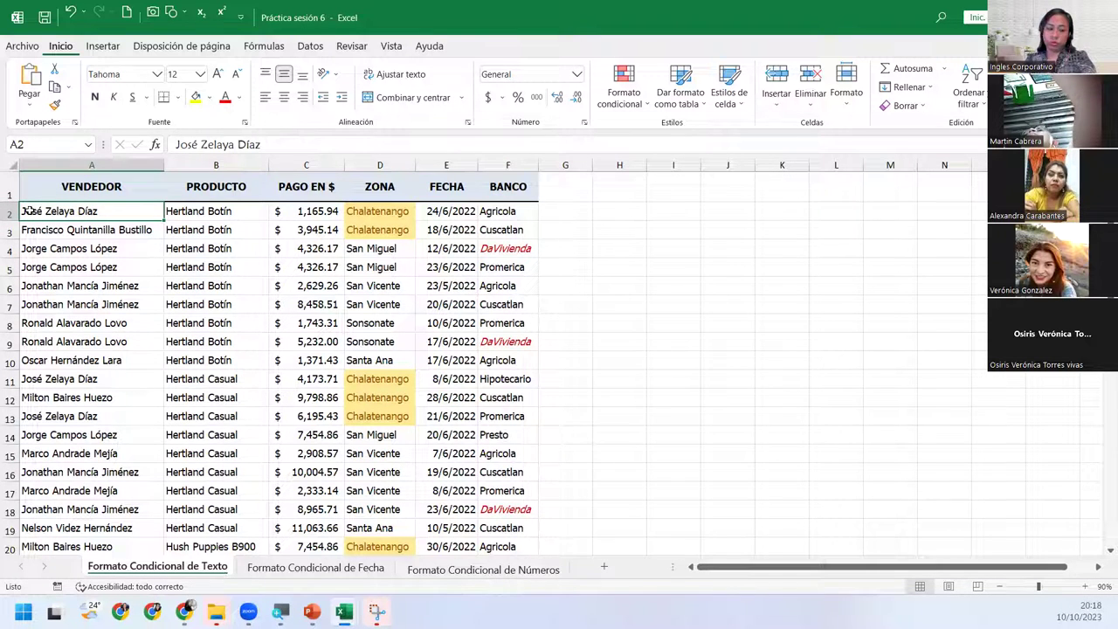
key("ctrl+shift+Down")
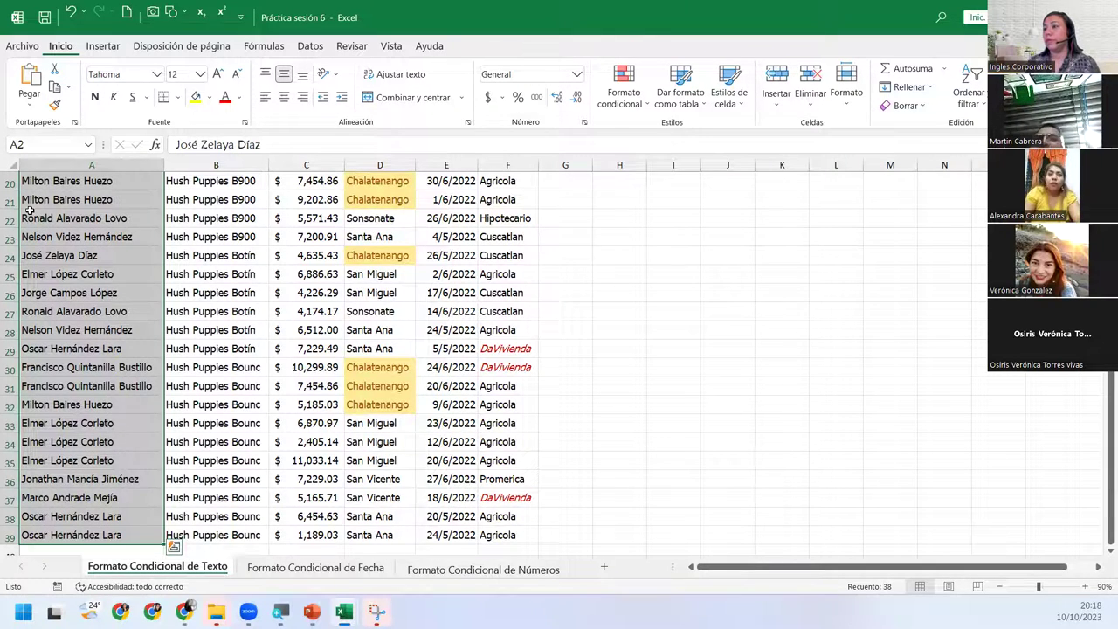
scroll(29, 211, "up", 3)
scroll(29, 212, "up", 4)
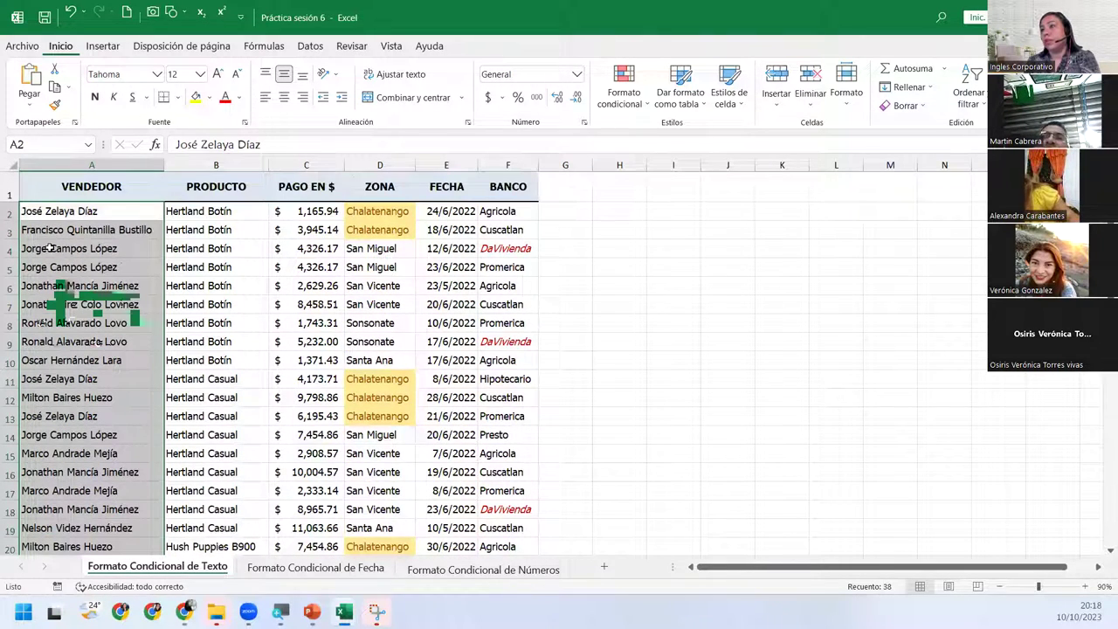
- Start a 'Texto que contiene' rule from Reglas para resaltar celdas
left_click(601, 102)
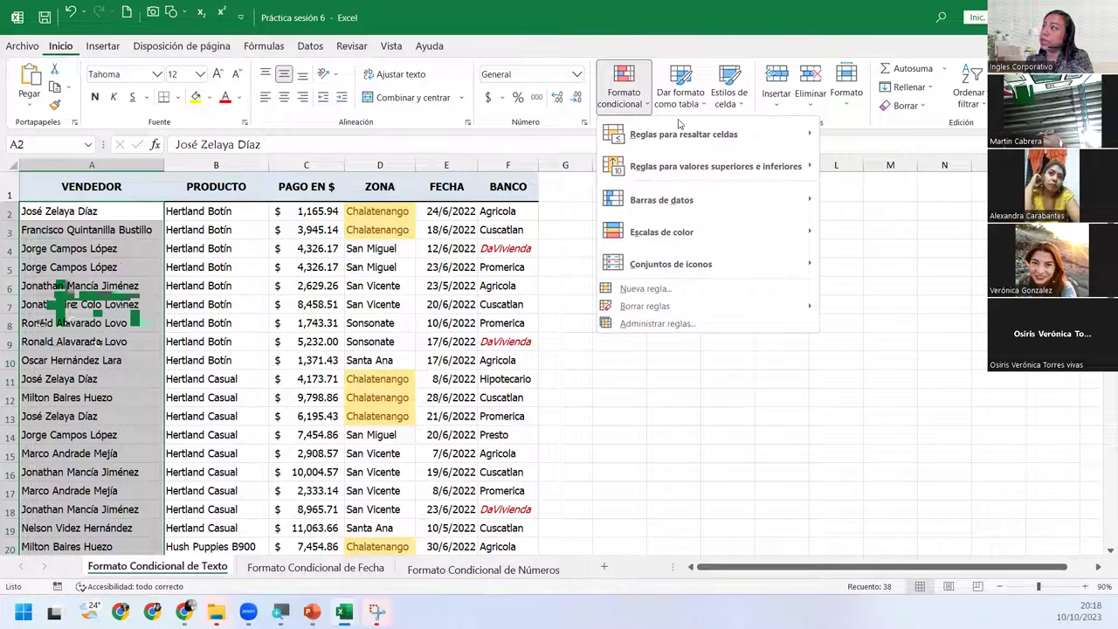
mouse_move(692, 138)
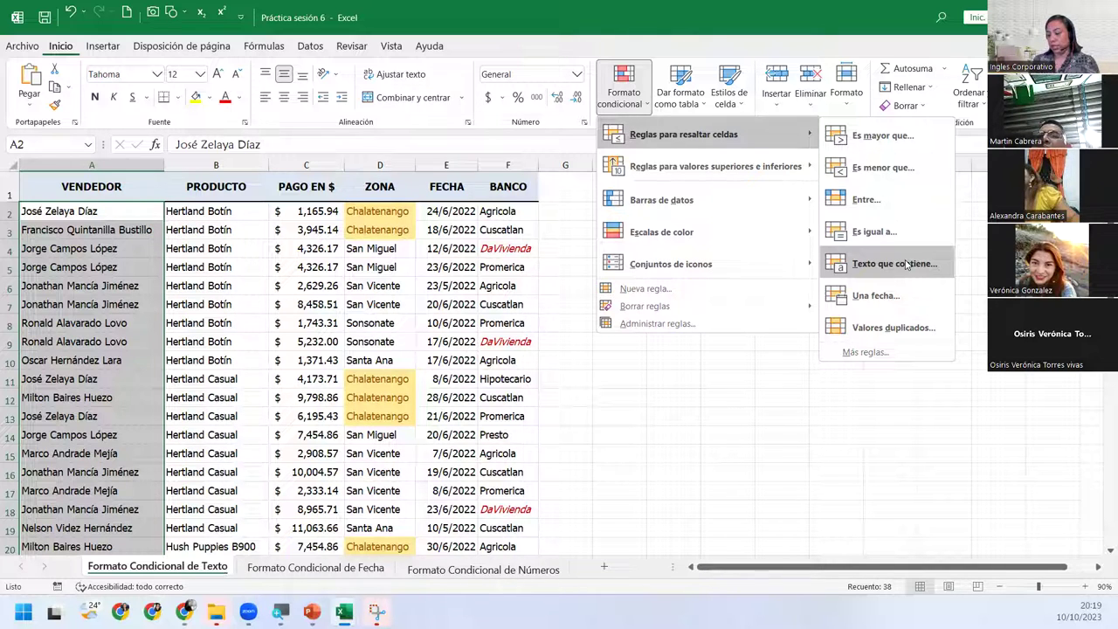
left_click(906, 264)
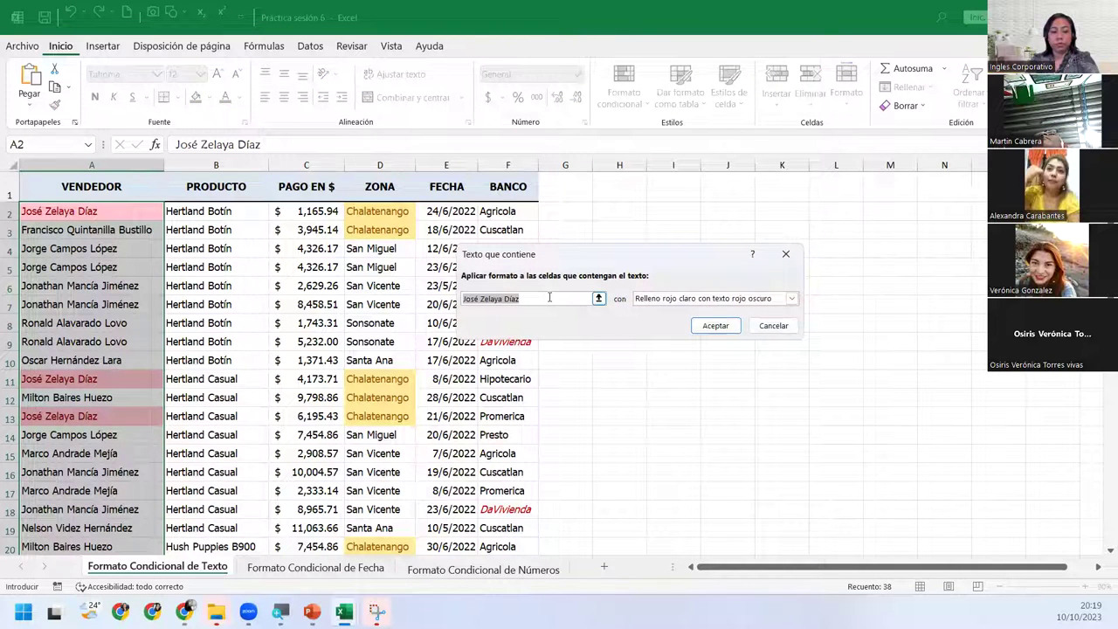
- Match the text 'López' and choose the Borde rojo format
type("L+")
key("BackSpace")
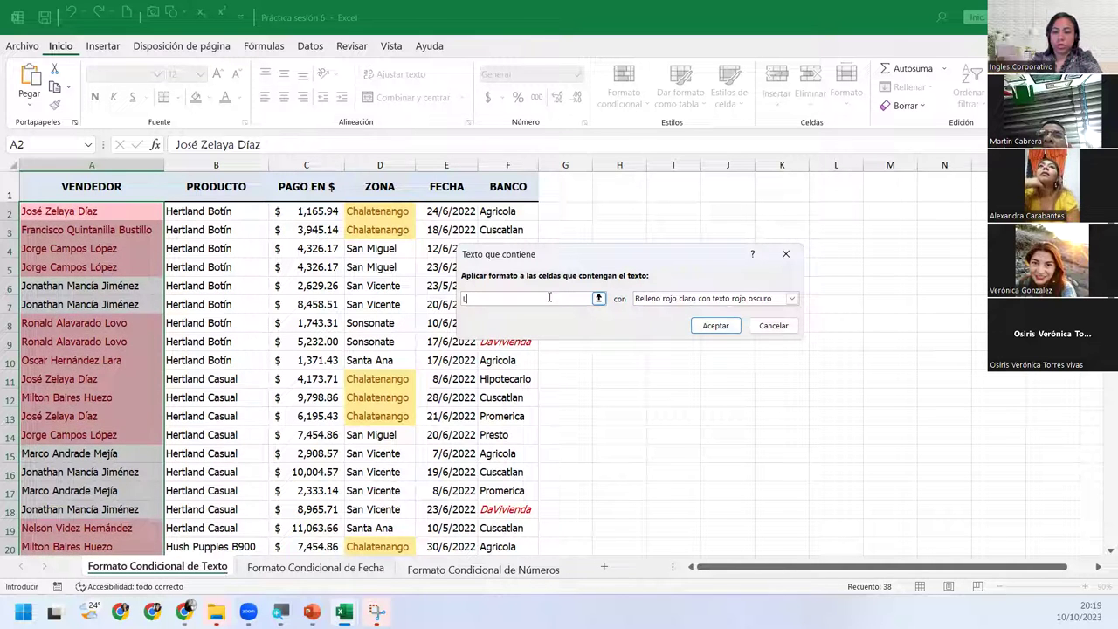
type("ópez")
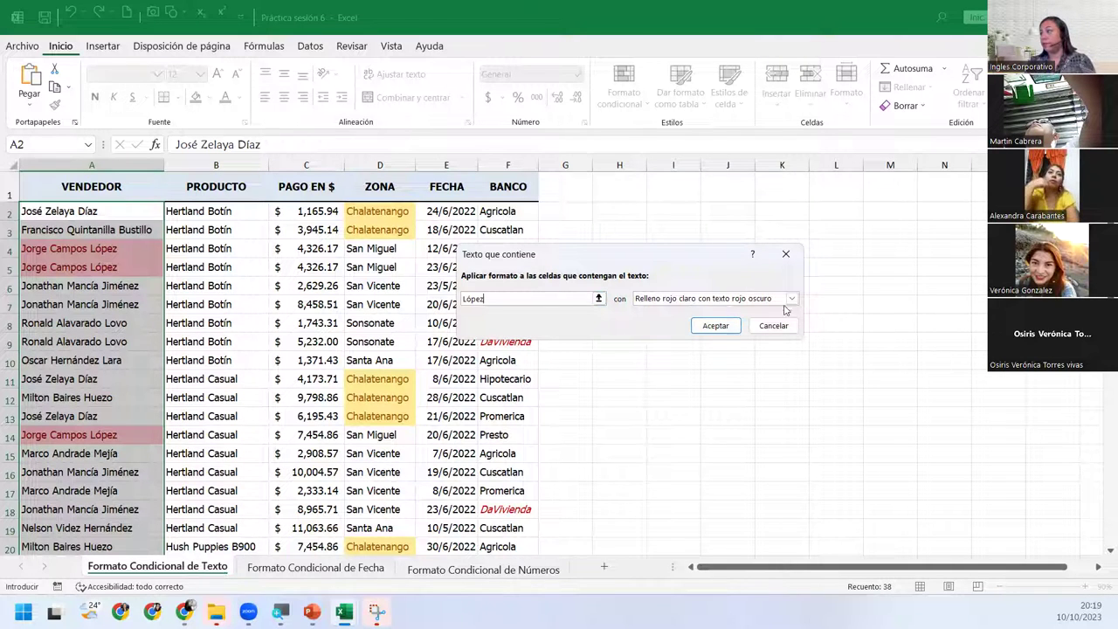
left_click(792, 301)
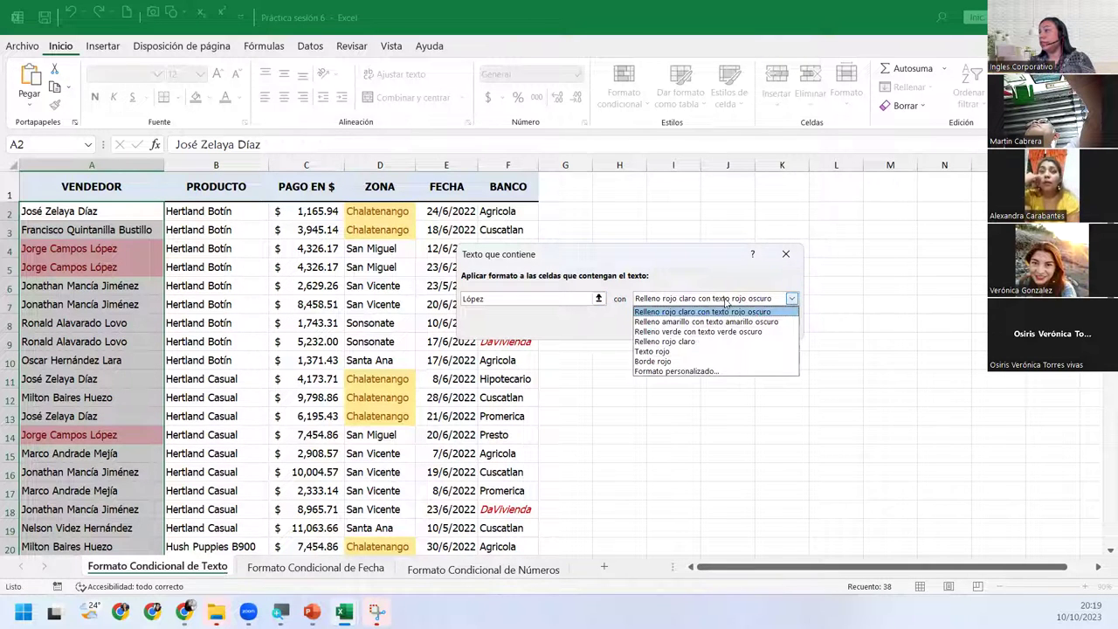
left_click(654, 361)
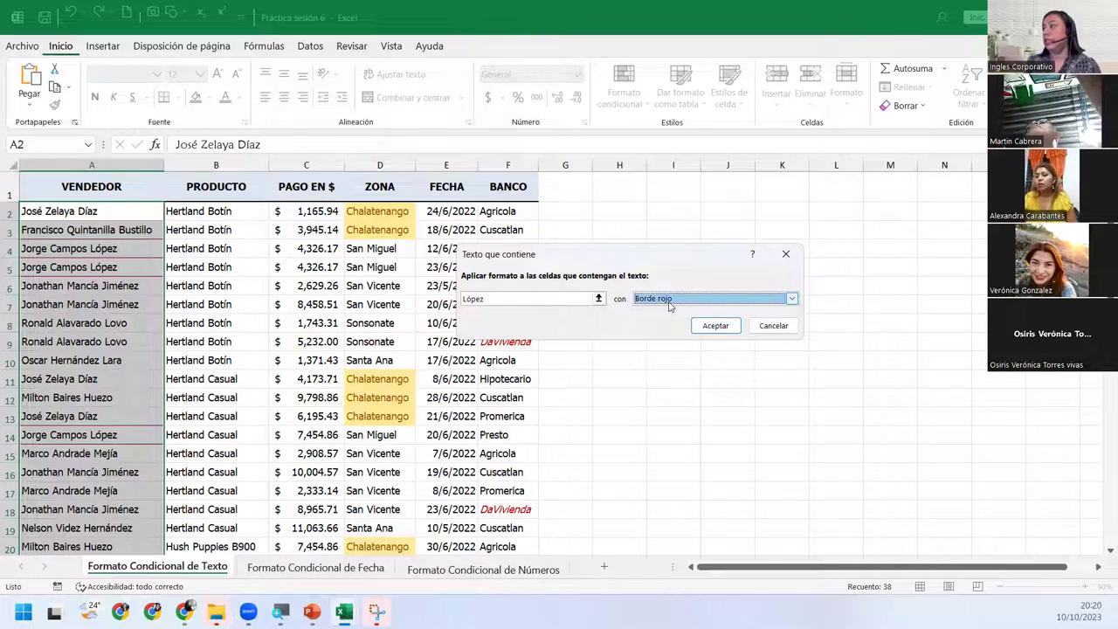
- Apply the López text rule and inspect the red-boxed vendor names
left_click(709, 325)
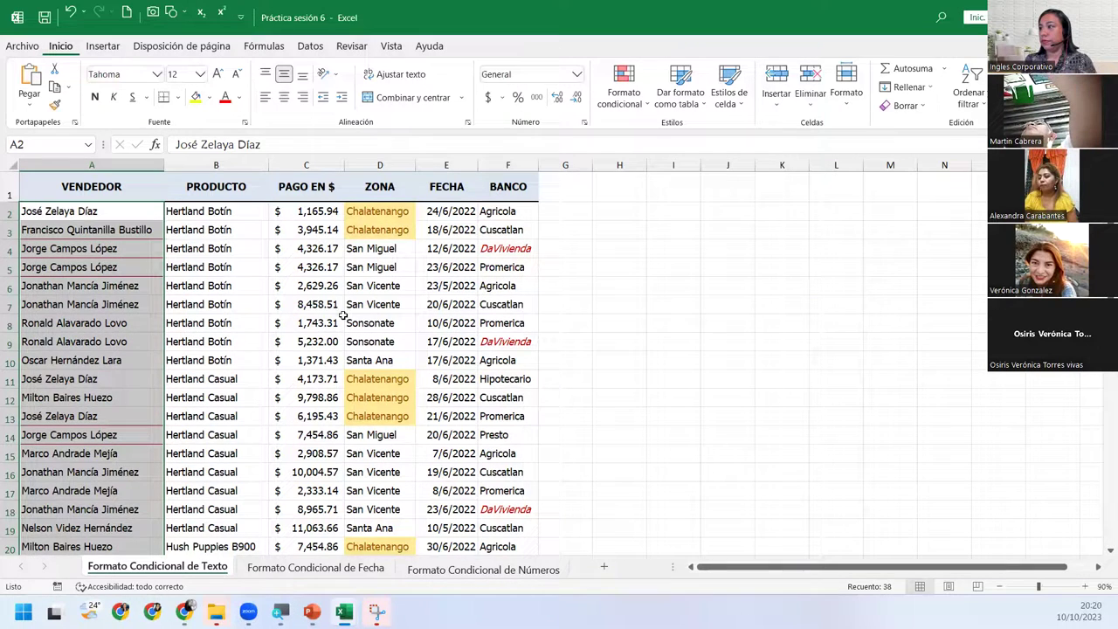
left_click(118, 379)
scroll(121, 378, "down", 5)
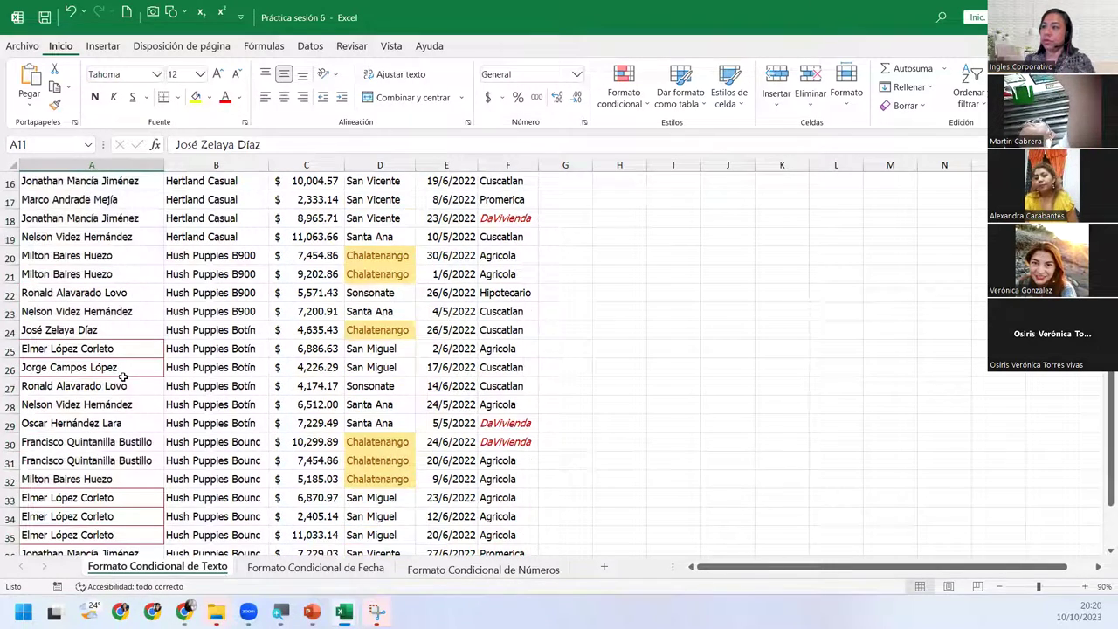
scroll(123, 377, "down", 2)
left_click(87, 403)
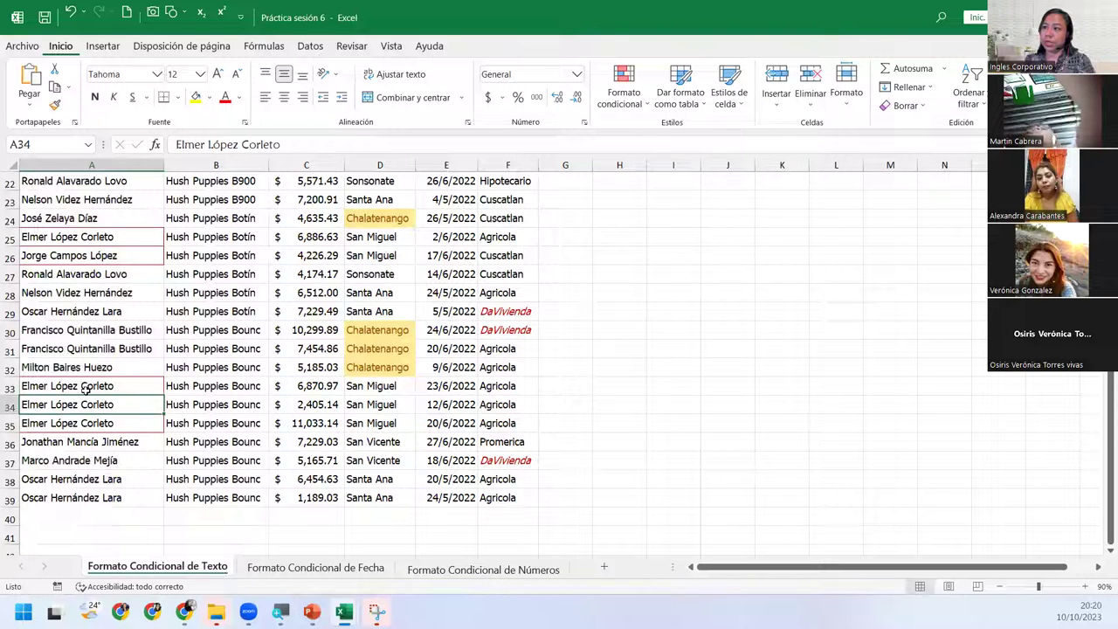
left_click(114, 251)
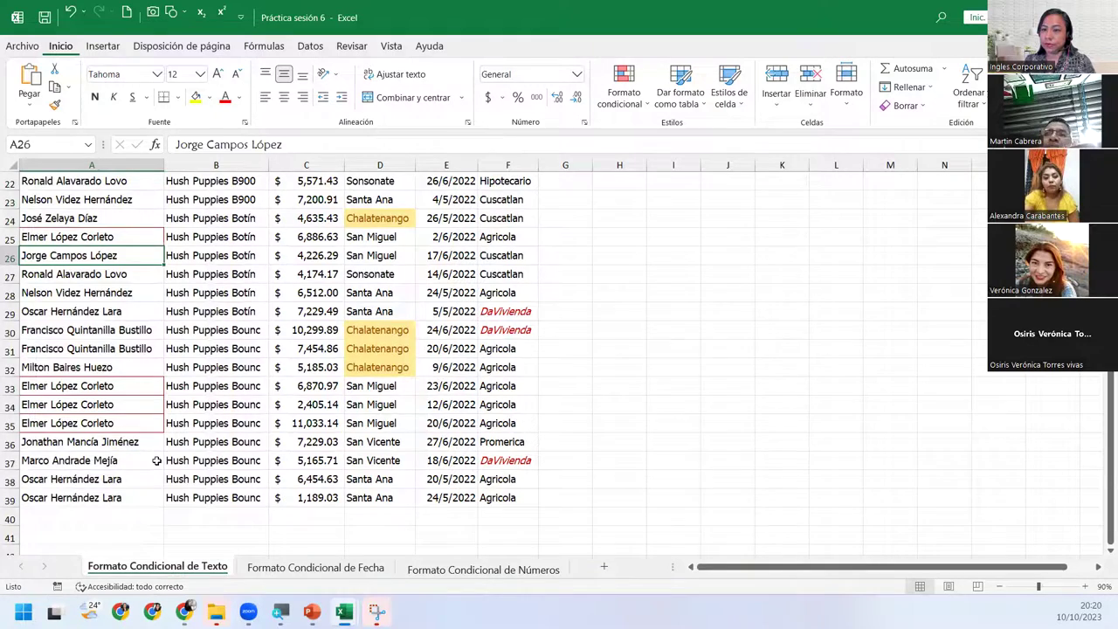
scroll(174, 442, "up", 4)
scroll(175, 442, "up", 3)
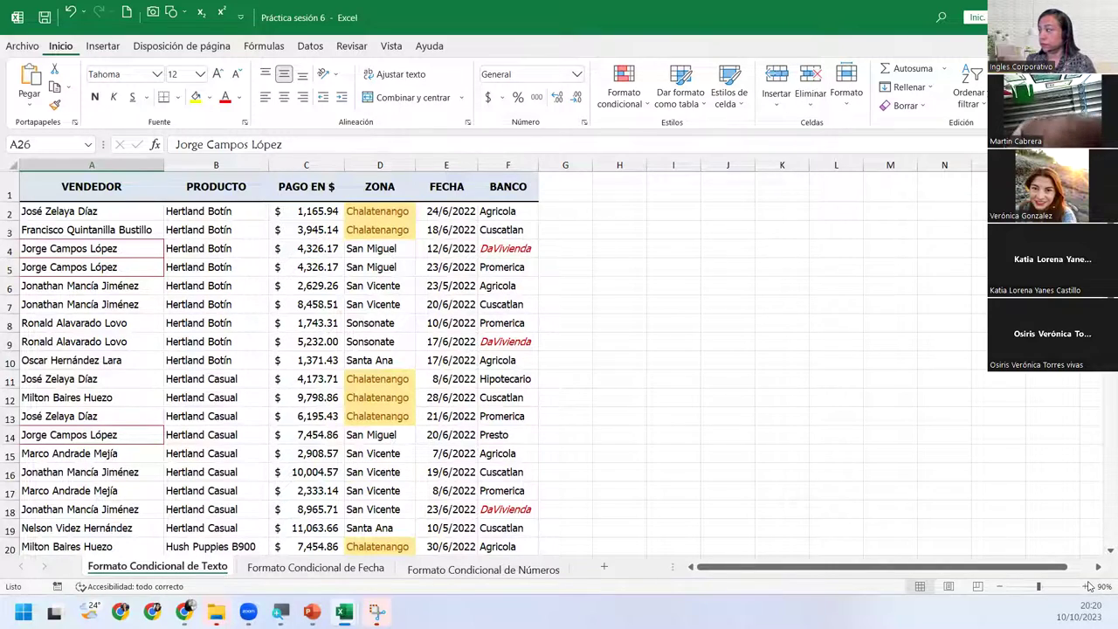
- Set the sheet zoom to 100% and select cell A2
left_click(1086, 586)
scroll(349, 349, "up", 1)
left_click(125, 221)
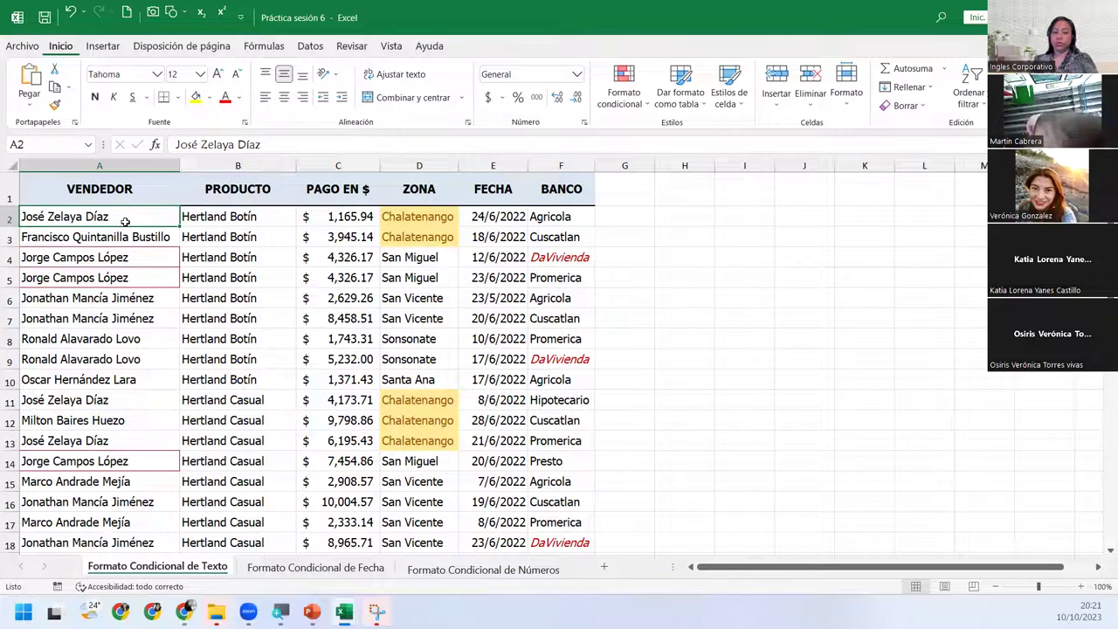
- Extend the selection to A2:F39 and show the Reglas para resaltar celdas options
key("ctrl+shift+Right")
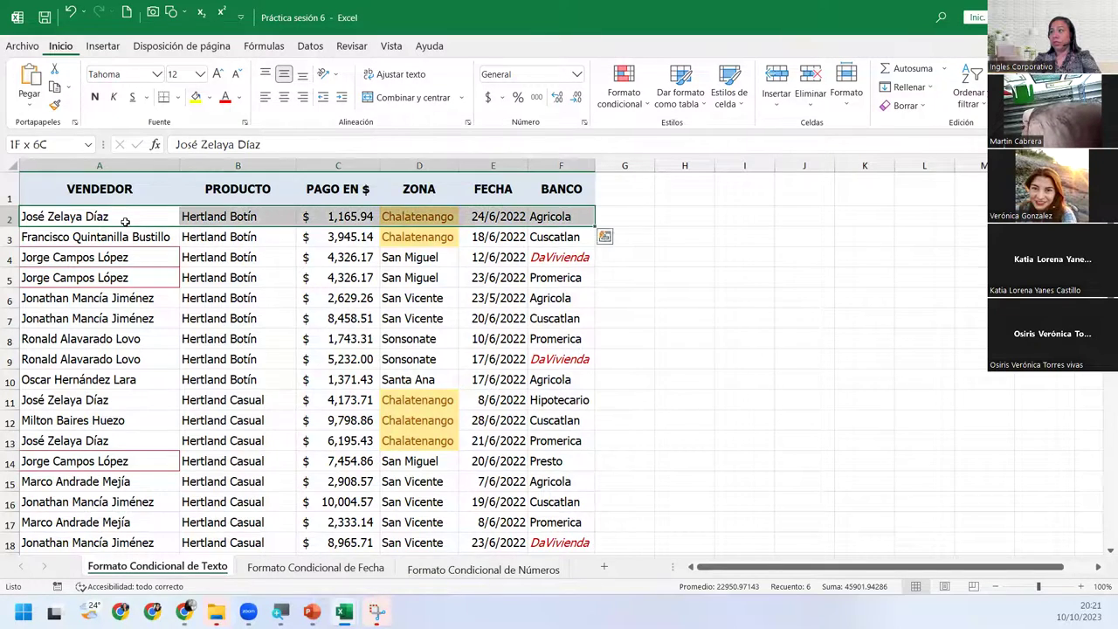
key("ctrl+shift+Down")
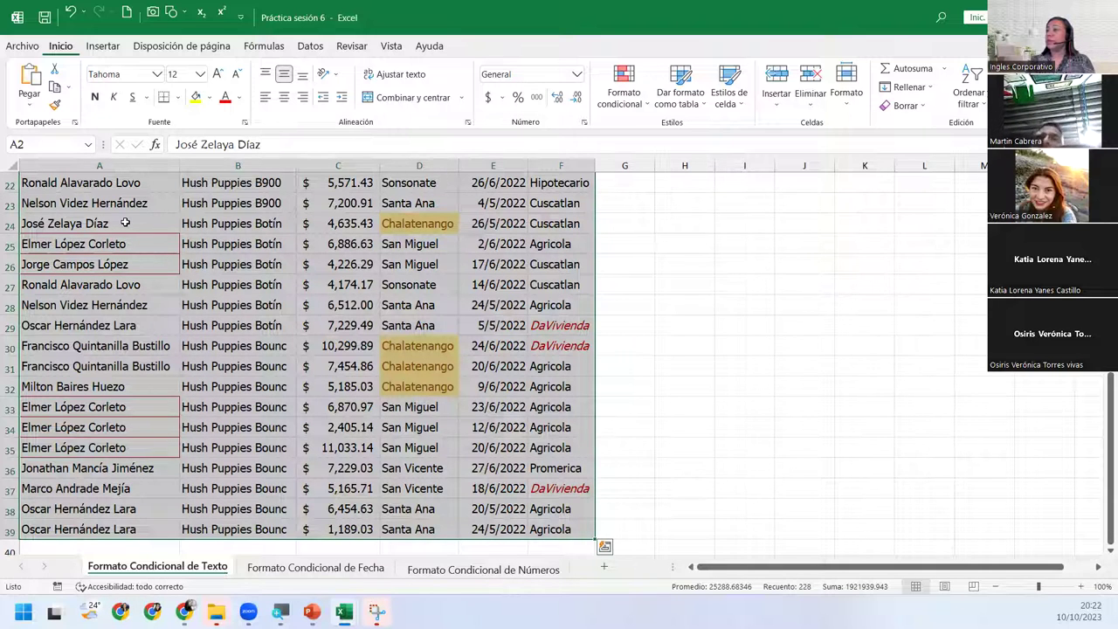
left_click(619, 102)
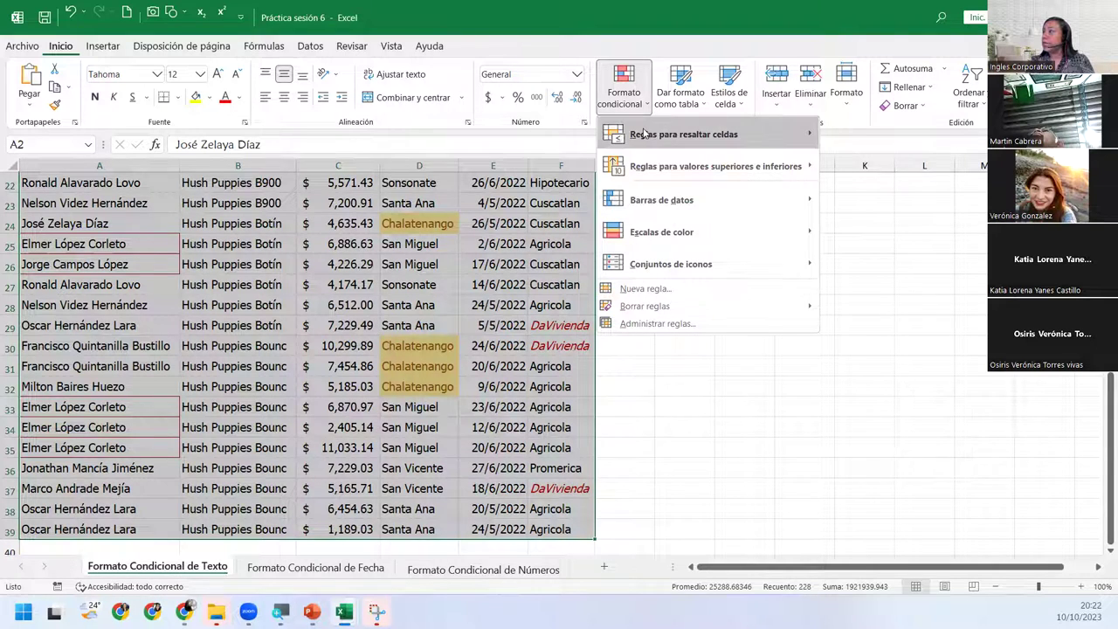
mouse_move(648, 142)
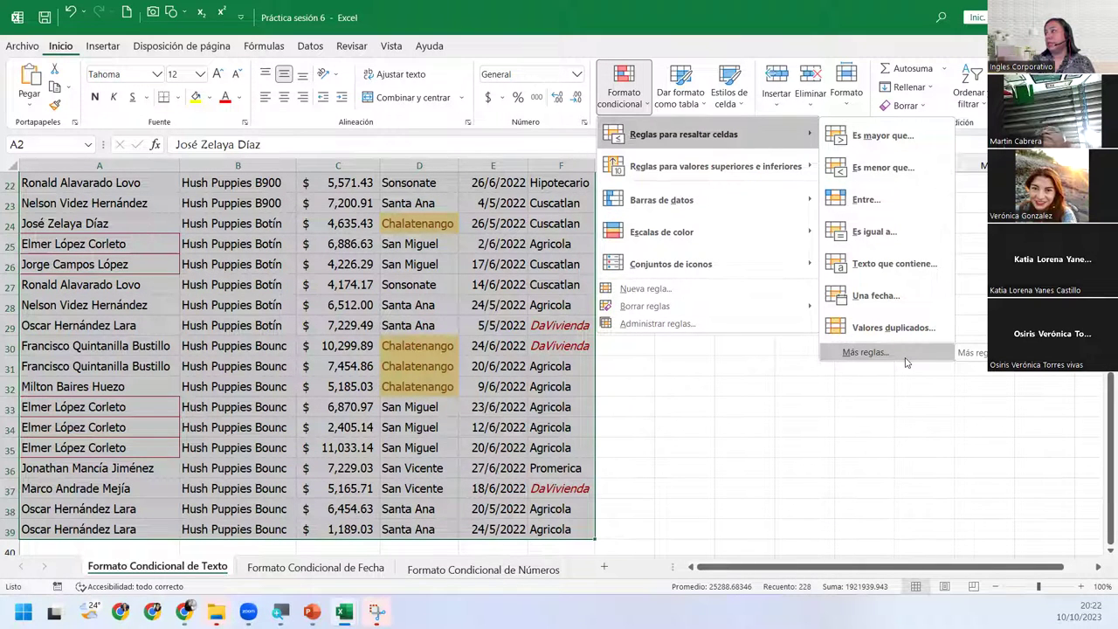
- Create a new rule of type 'Utilice una fórmula que determine las celdas para aplicar formato'
left_click(906, 360)
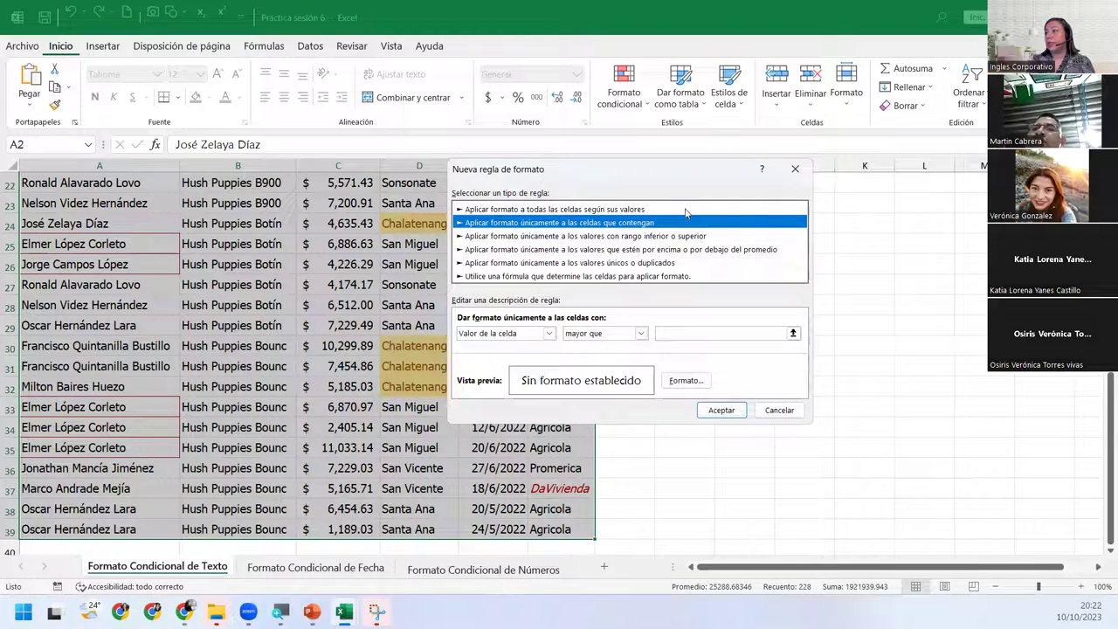
left_click(521, 276)
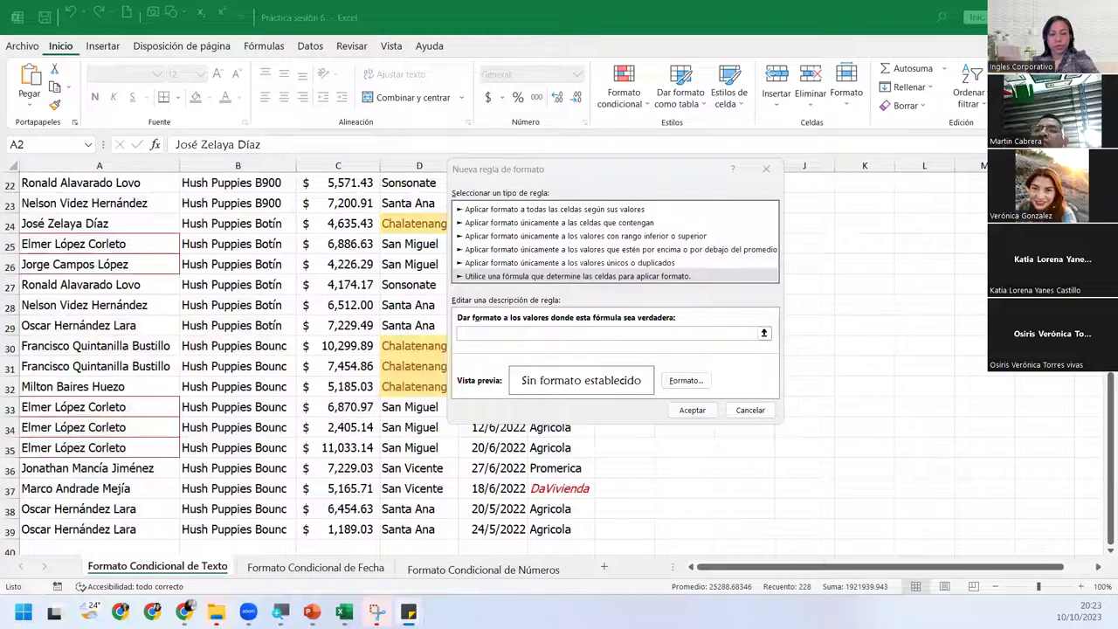
left_click(525, 331)
left_click(525, 331)
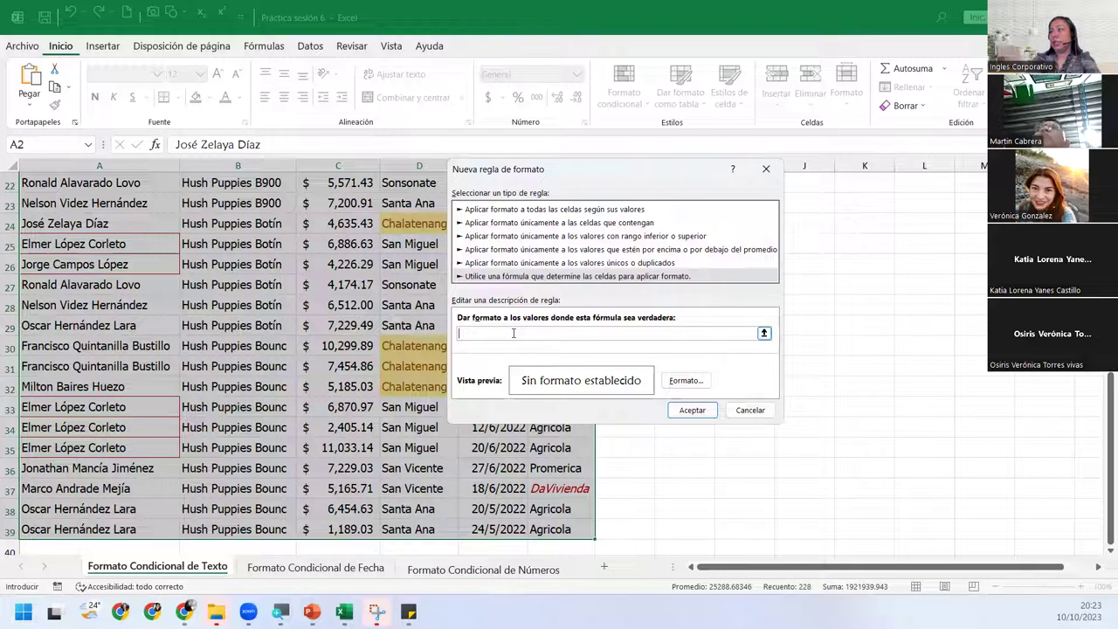
- Start the rule formula as =SI(, removing the stray 'si' text and A2 reference
type("=")
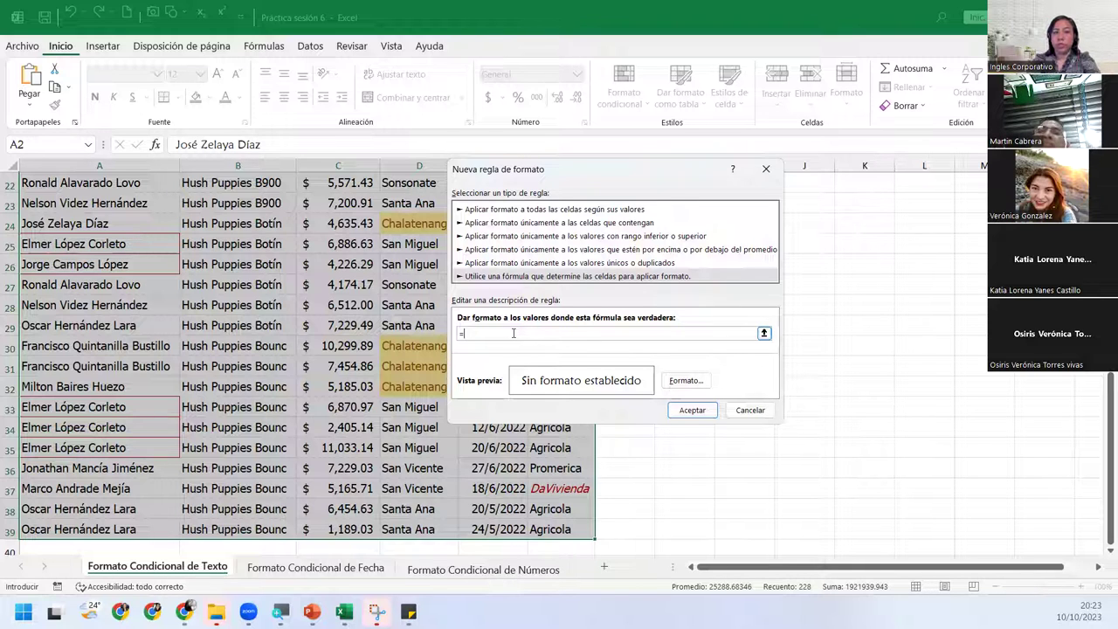
type("si")
key("Tab")
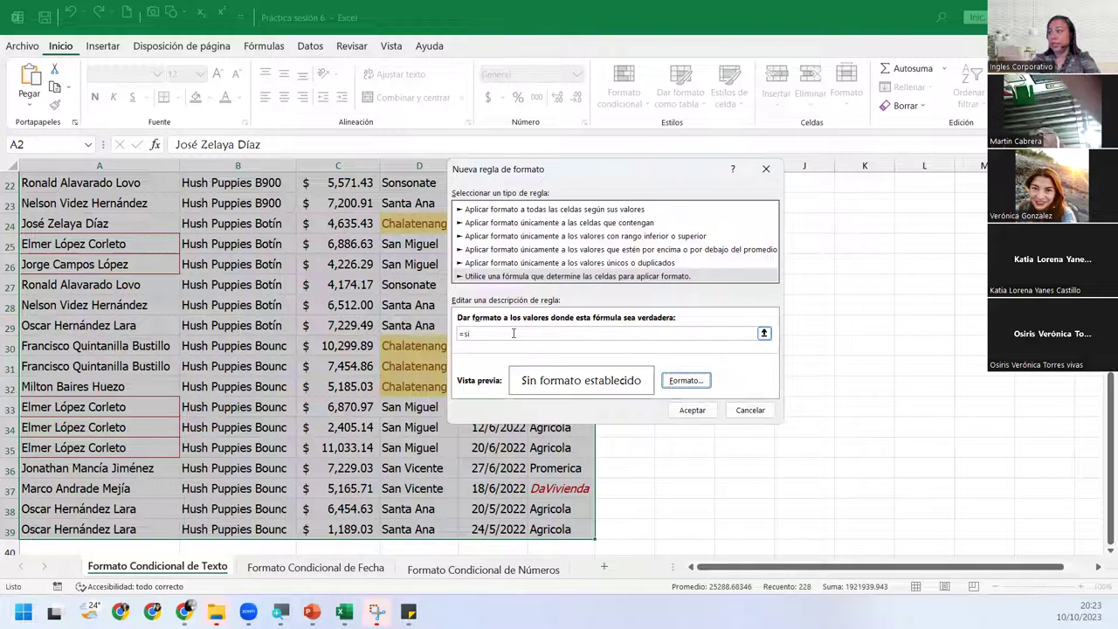
left_click(514, 332)
key("BackSpace")
key("BackSpace")
type("SI(")
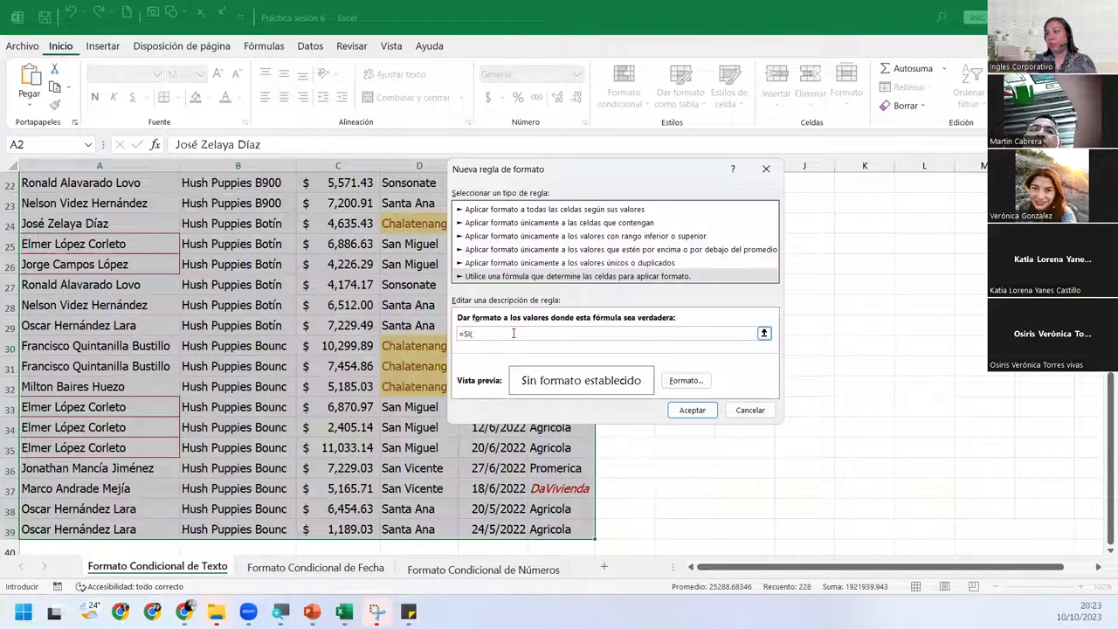
key("Down")
key("Up")
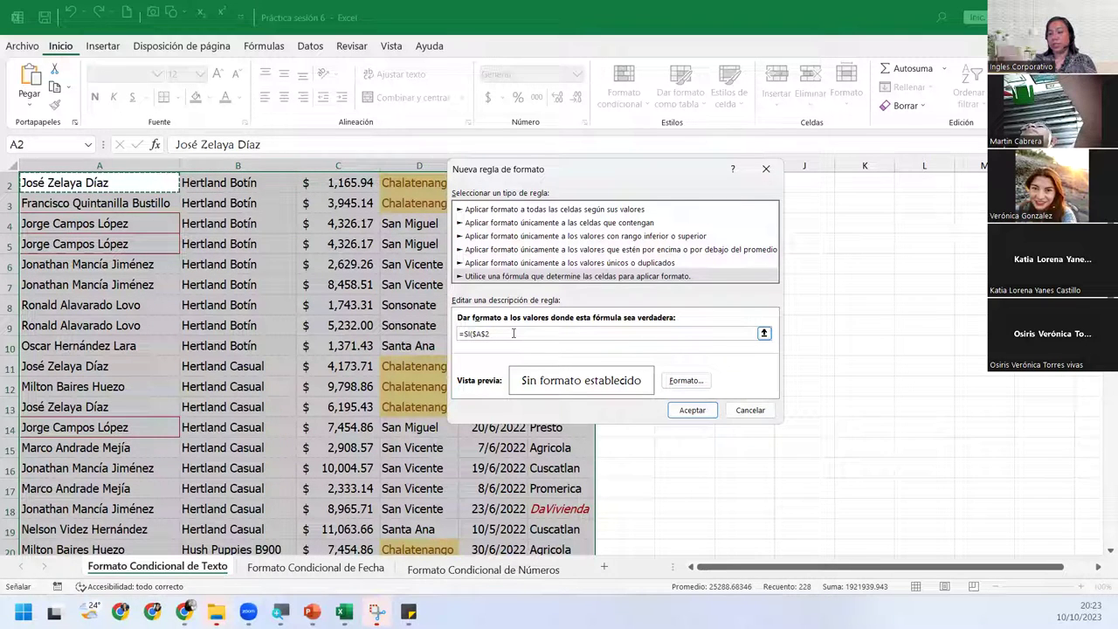
key("BackSpace")
key("BackSpace")
key("BackSpace")
key("BackSpace")
key("BackSpace")
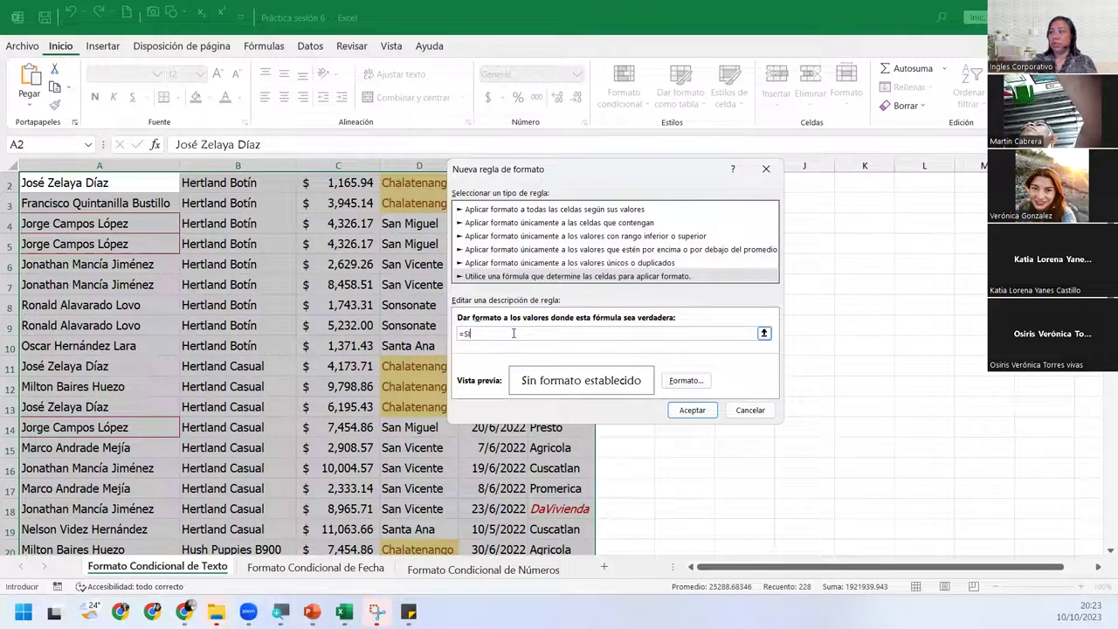
type("(")
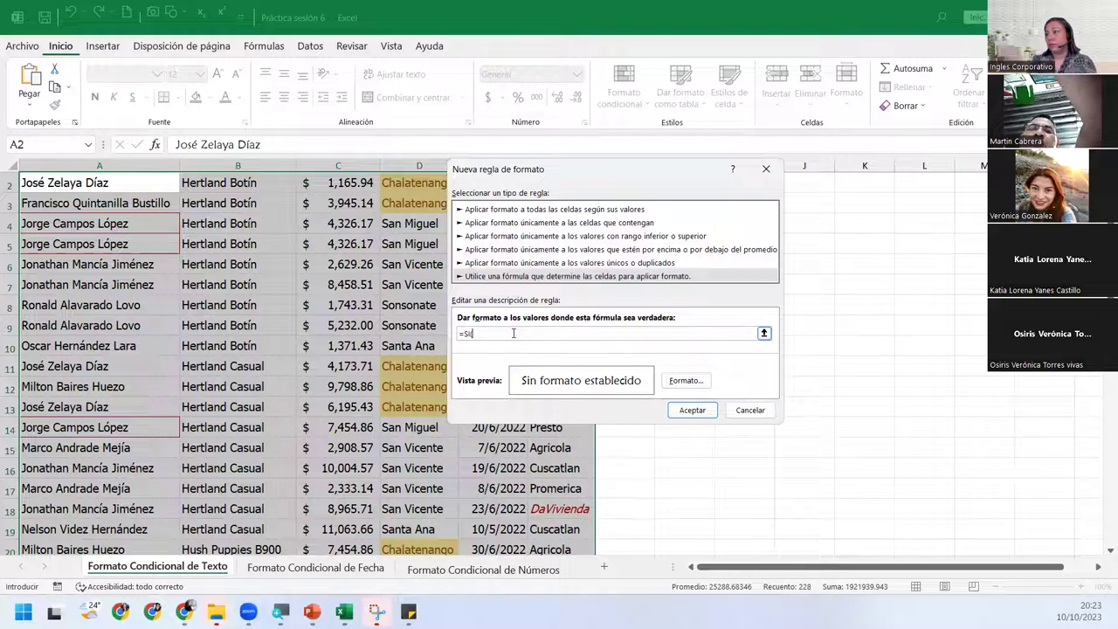
- Enter the formula =SI($D2="Sonsonate";VERDADERO) using a column-locked reference to zone cell D2
scroll(382, 266, "up", 1)
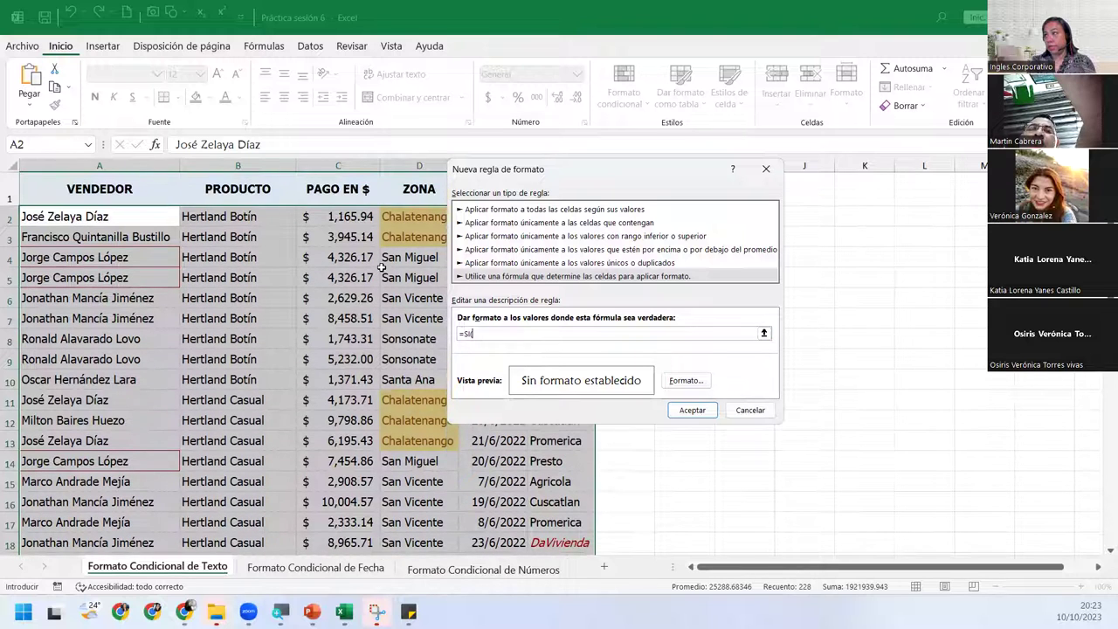
left_click(416, 214)
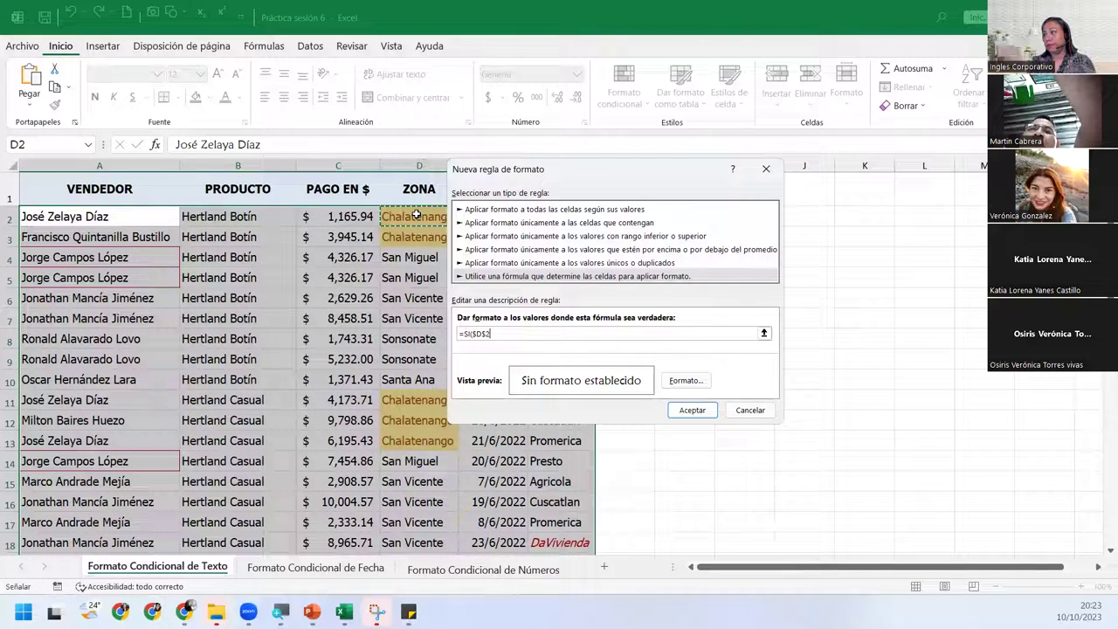
left_click(504, 335)
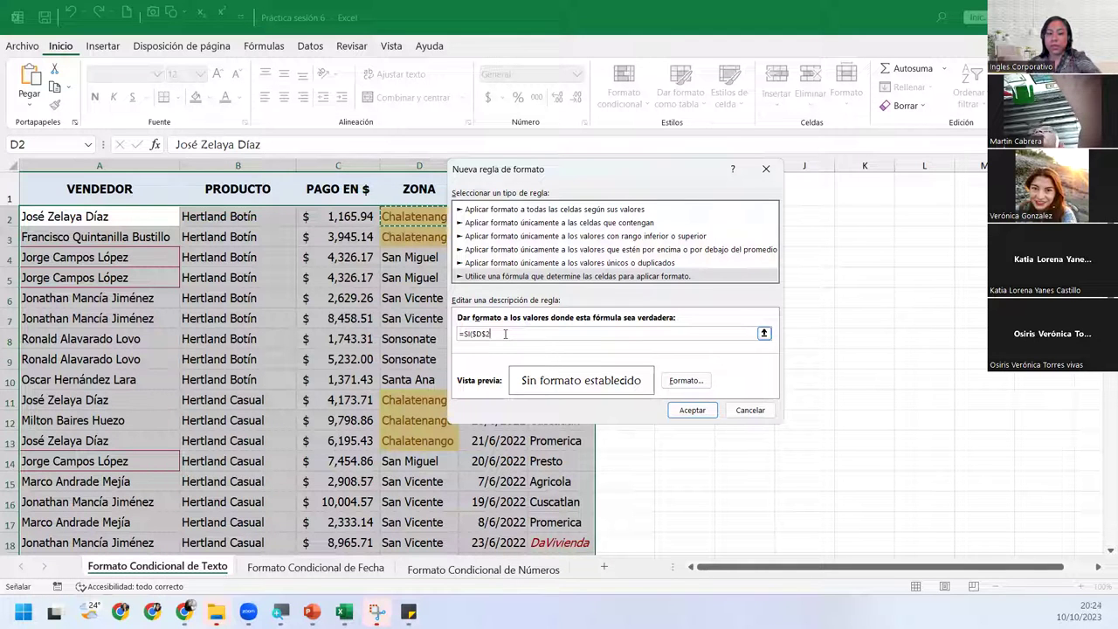
key("F4")
key("F4")
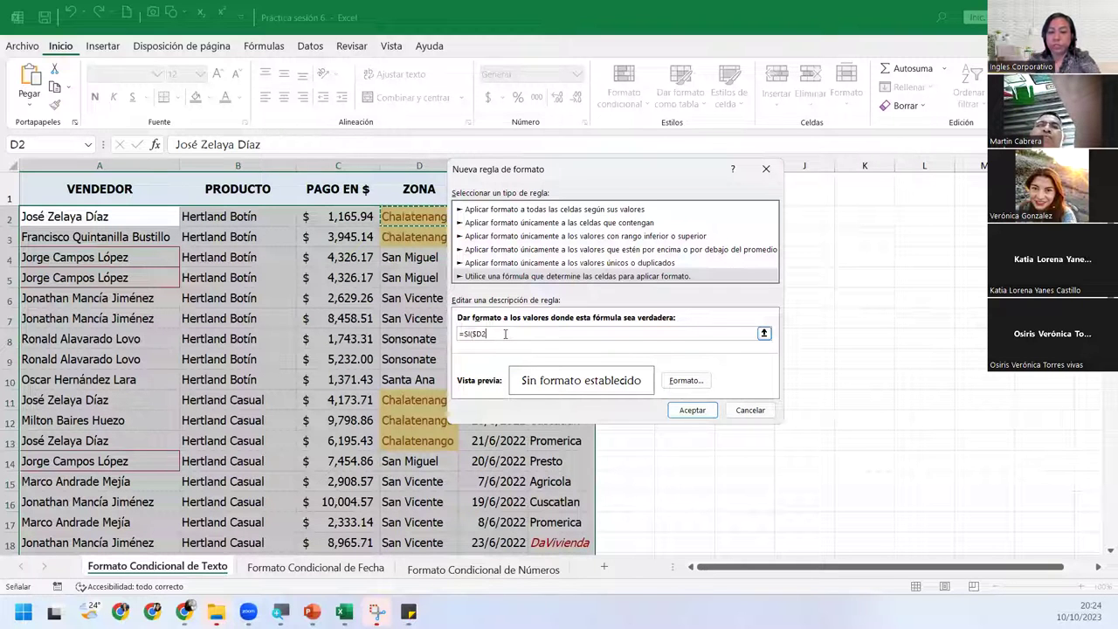
type("=\"sonso")
key("BackSpace")
key("BackSpace")
key("BackSpace")
key("BackSpace")
key("BackSpace")
type("Sonsonate\"")
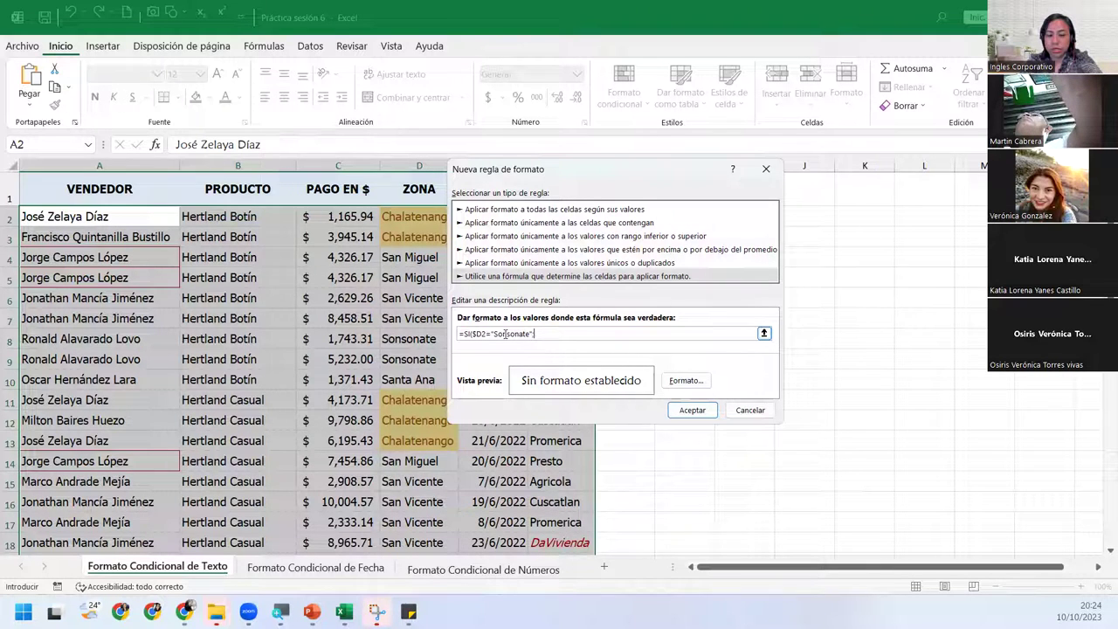
type(";VERDER")
key("BackSpace")
key("BackSpace")
type("AD")
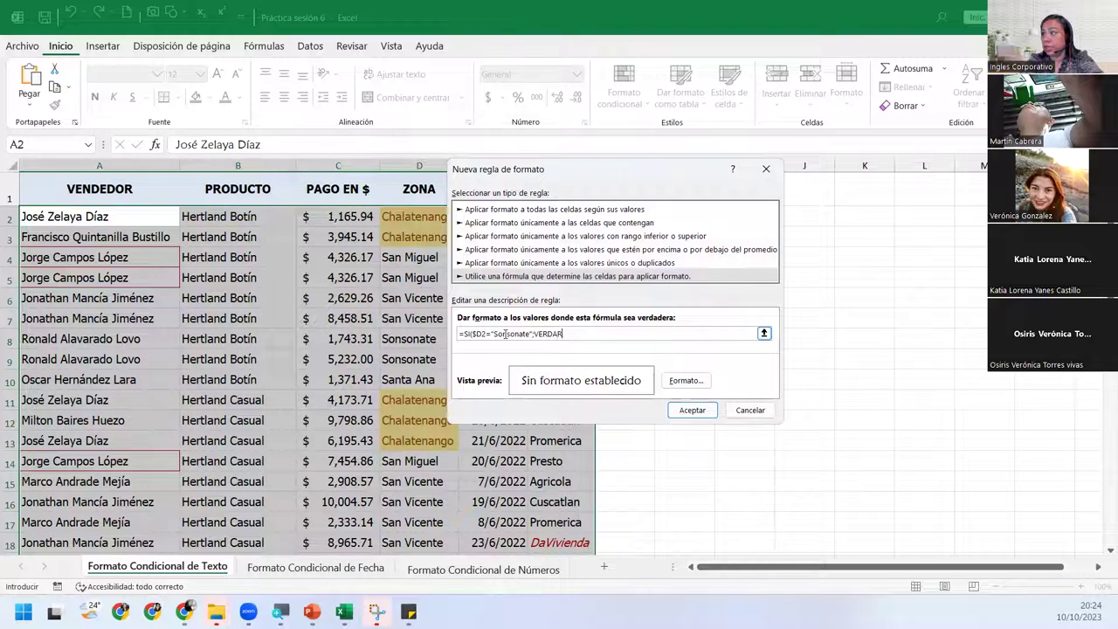
type("ERO)")
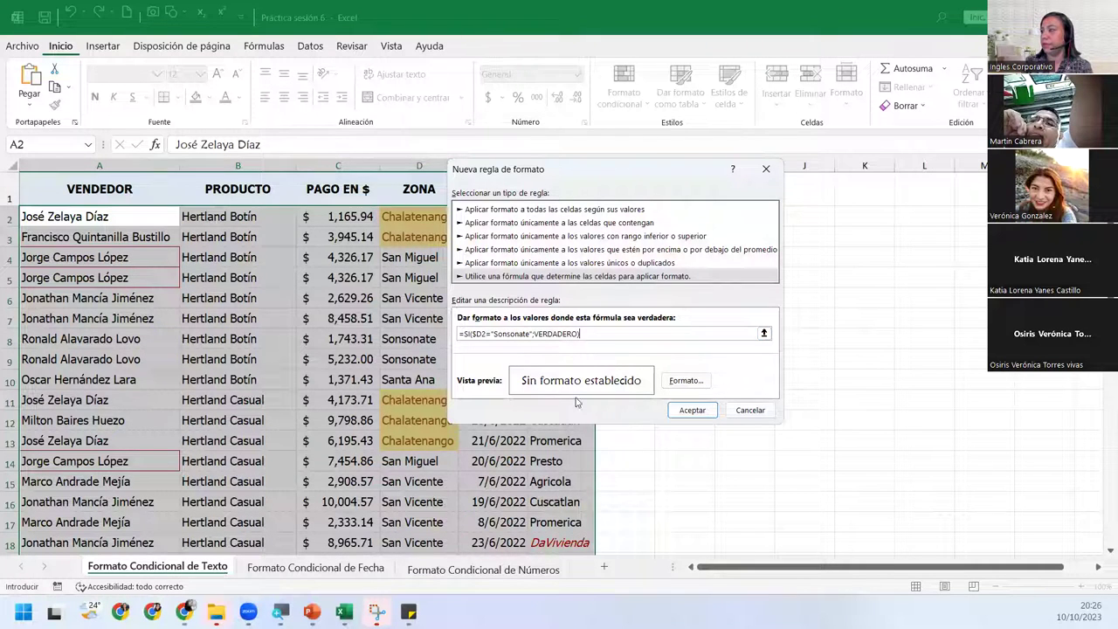
- Set a light green Relleno fill for the rule and confirm it, shading Sonsonate rows 8 and 9
left_click(684, 381)
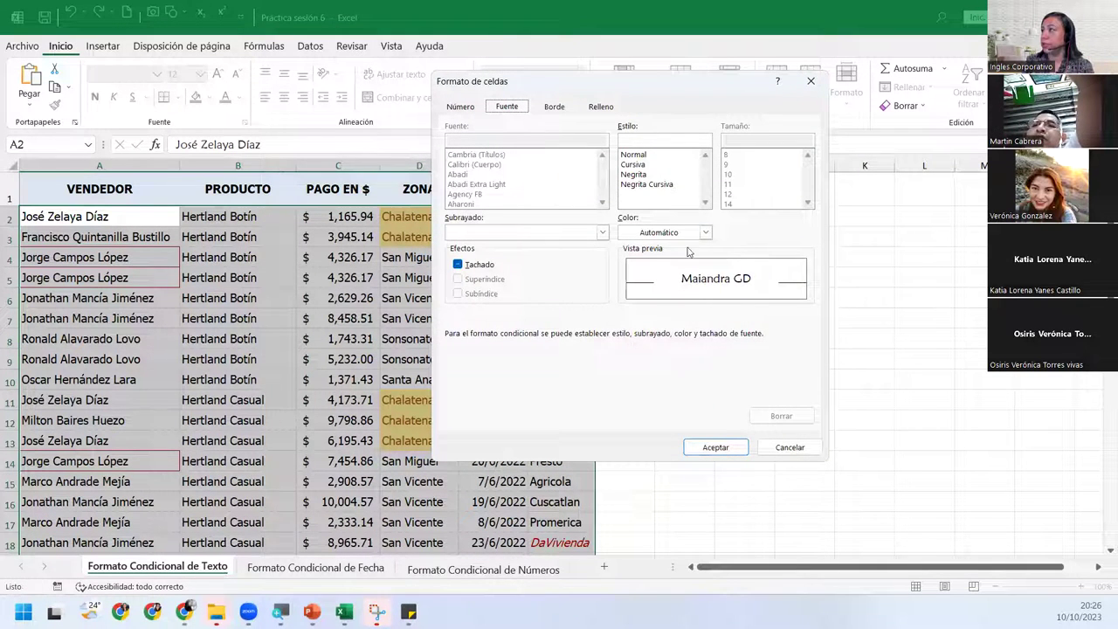
left_click(601, 107)
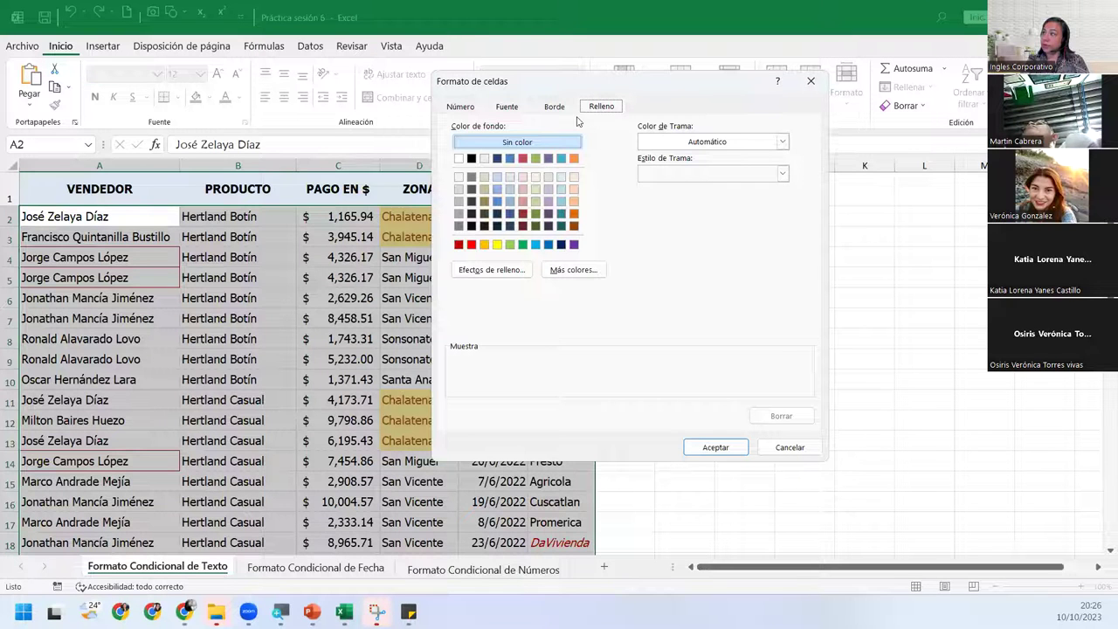
left_click(535, 178)
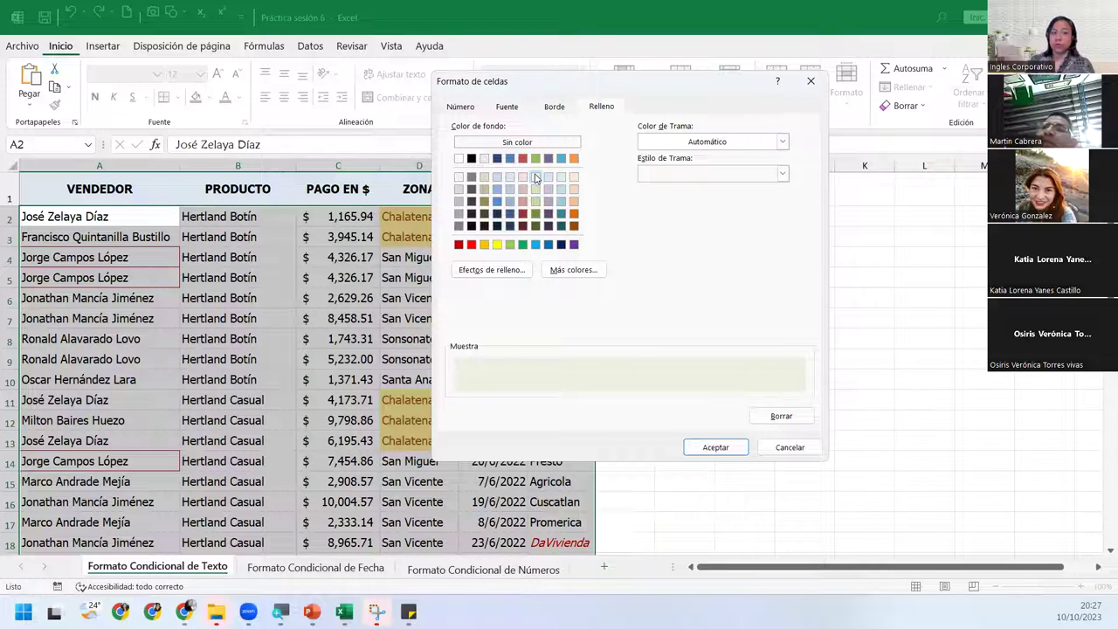
left_click(716, 446)
left_click(703, 411)
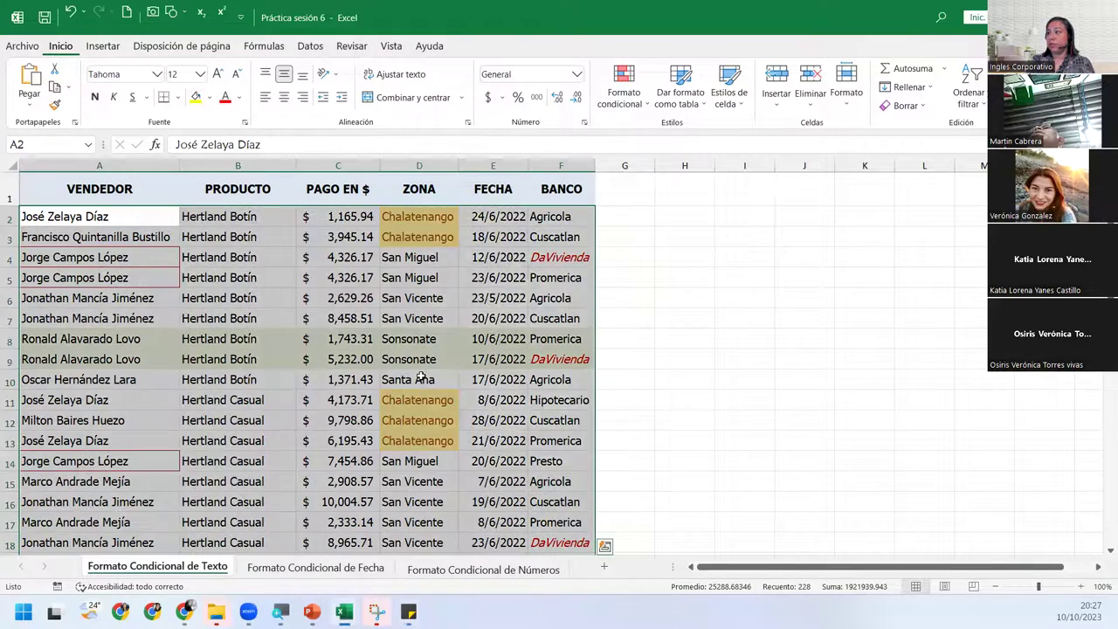
- Replace Santa Ana with Sonsonate in cell D38 so row 38 turns light green
left_click(421, 377)
scroll(421, 377, "down", 1)
scroll(421, 376, "down", 2)
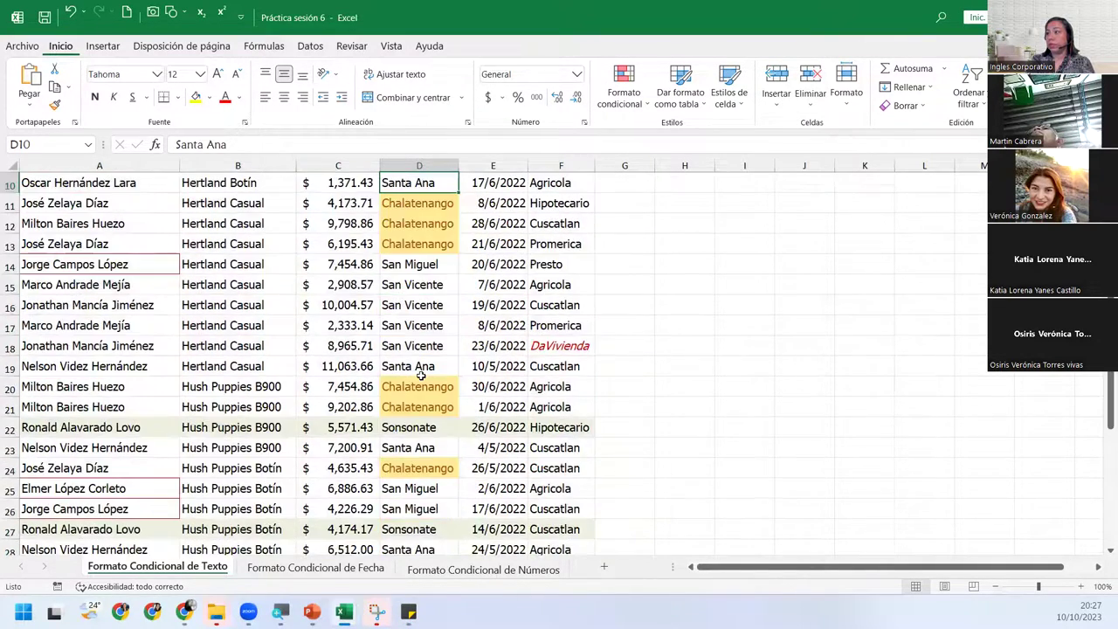
scroll(421, 375, "down", 2)
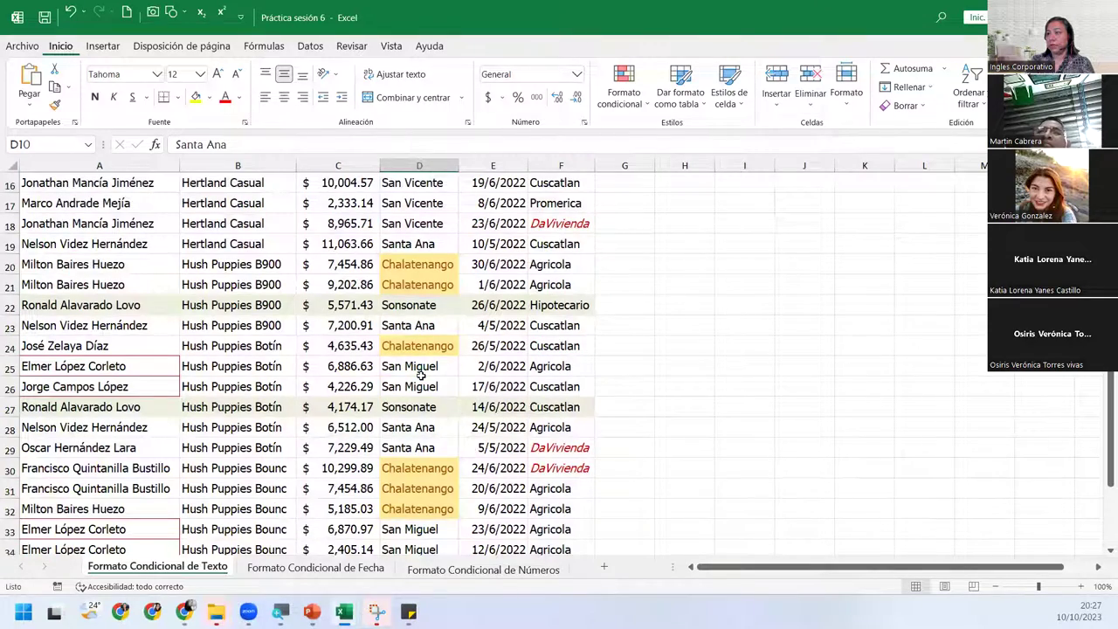
scroll(421, 376, "down", 1)
scroll(420, 375, "down", 1)
scroll(421, 375, "down", 1)
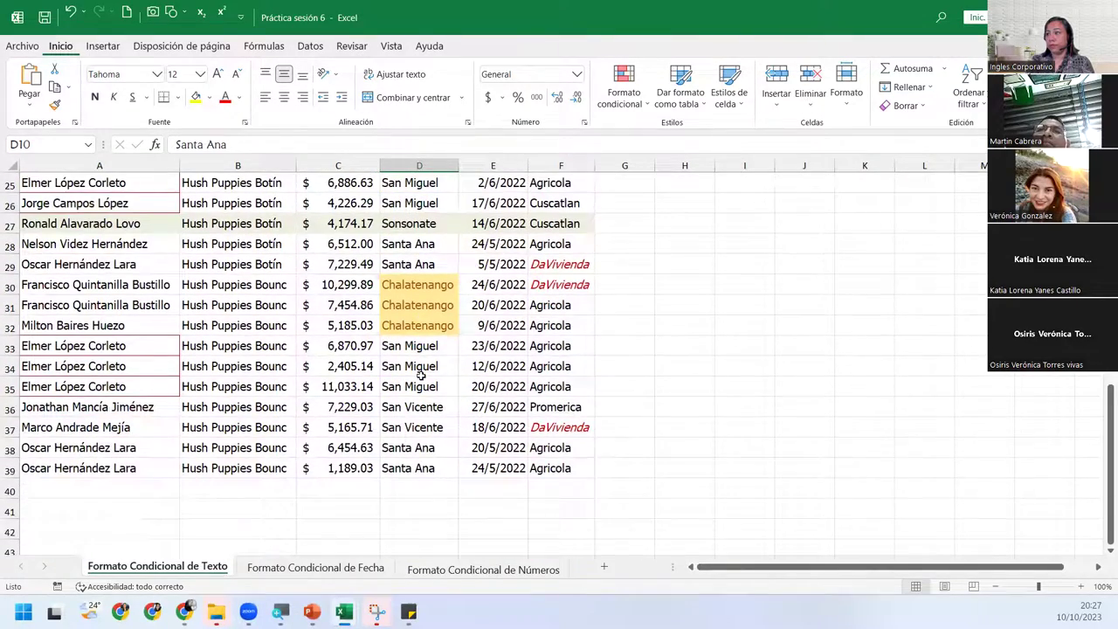
scroll(421, 375, "up", 3)
scroll(421, 376, "up", 5)
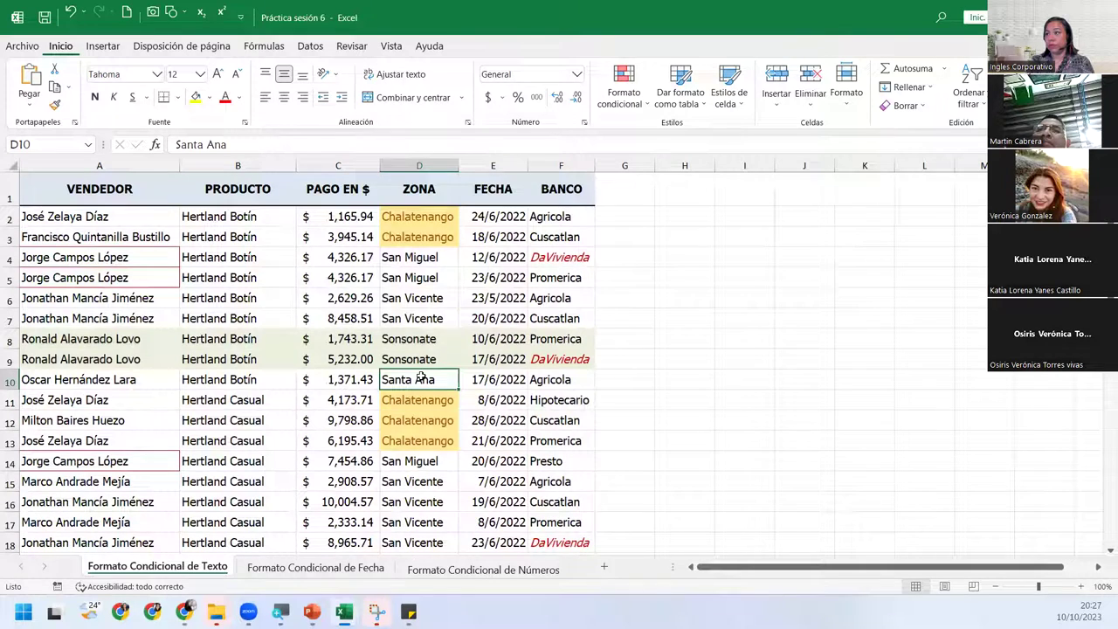
scroll(421, 377, "down", 3)
scroll(421, 377, "down", 6)
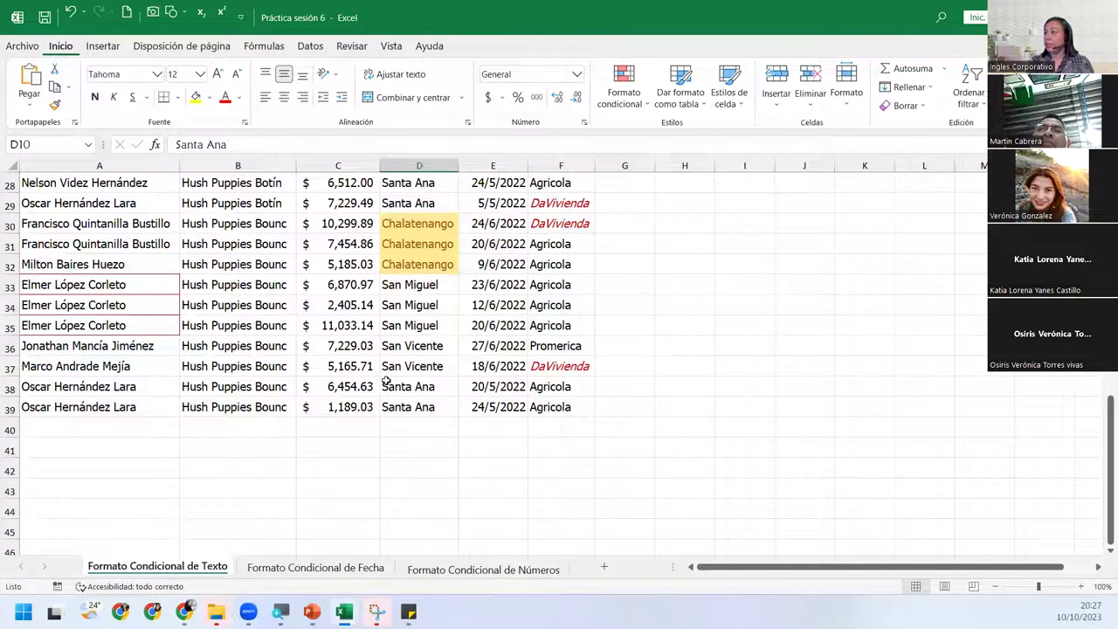
left_click(398, 390)
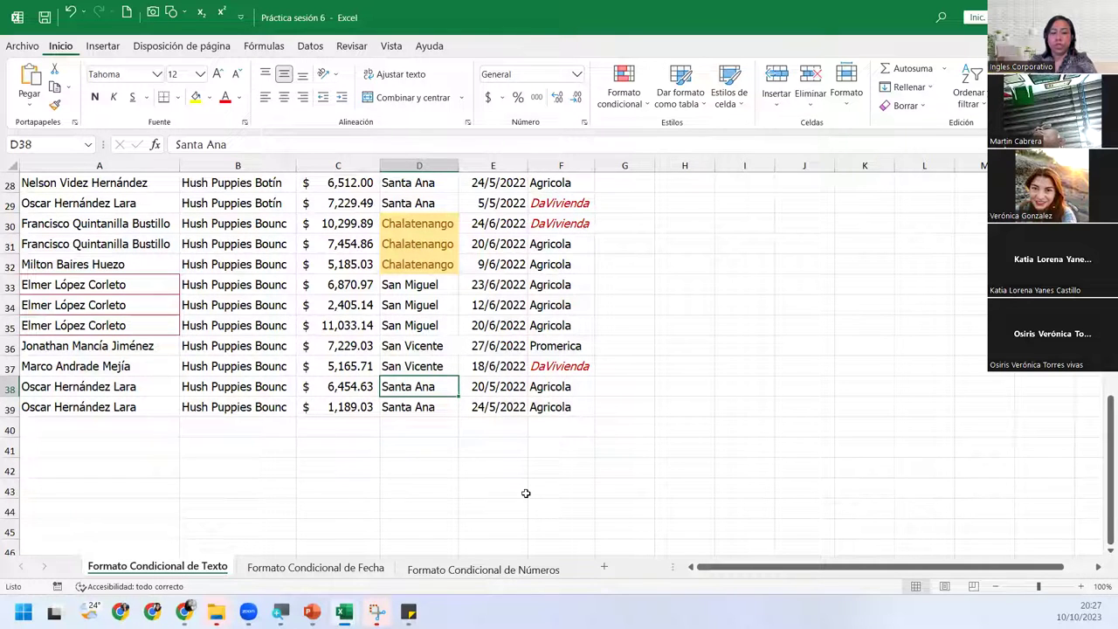
type("Sono")
key("Return")
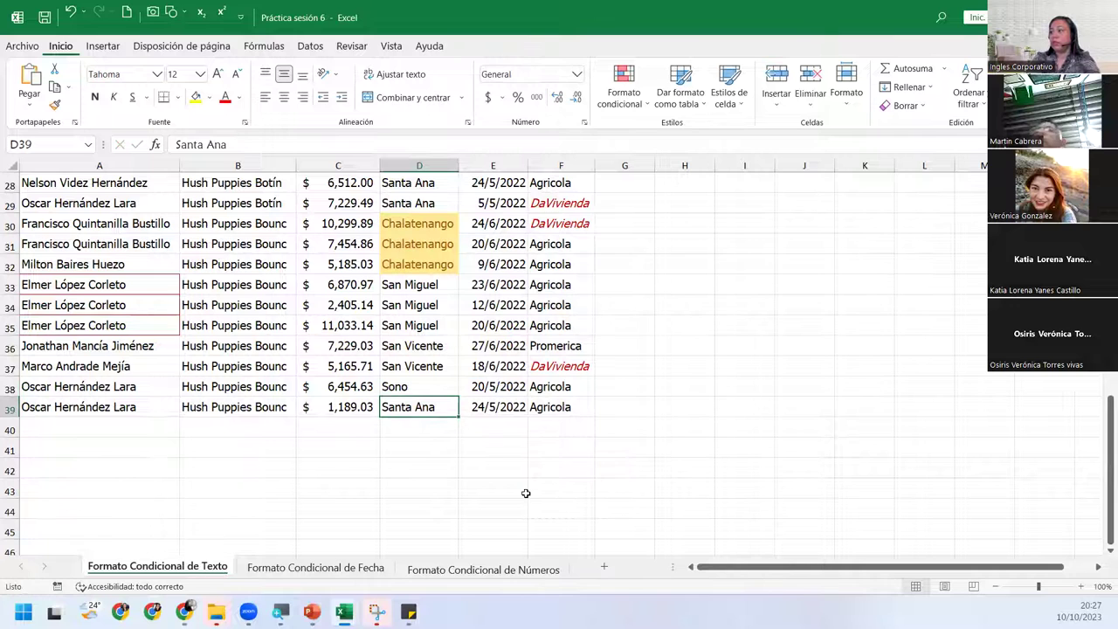
key("Up")
type("Son")
key("Return")
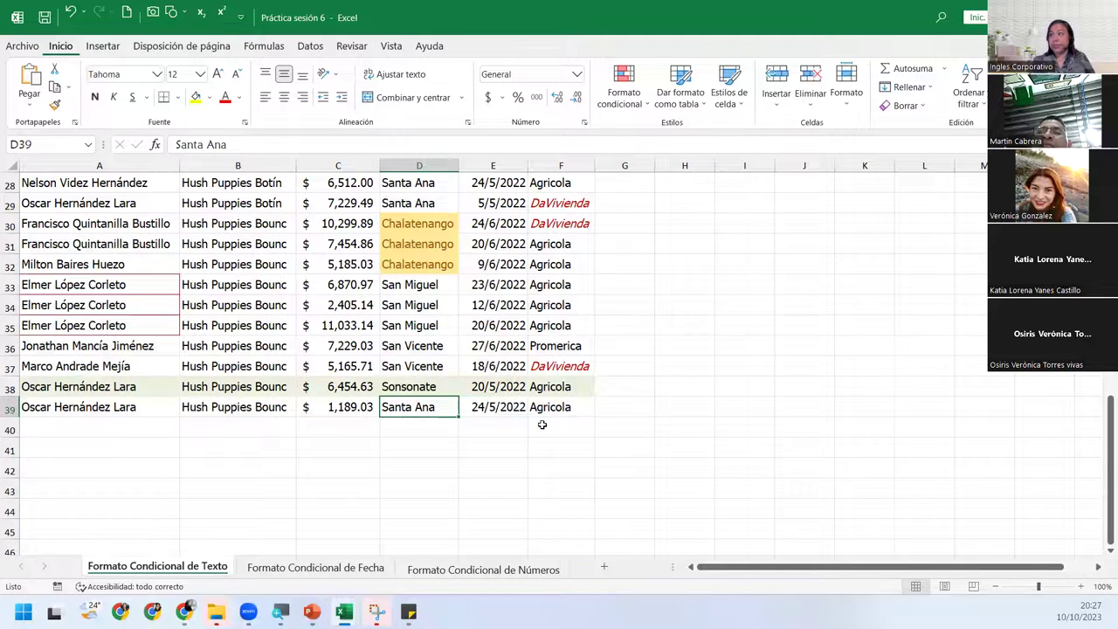
scroll(541, 390, "up", 9)
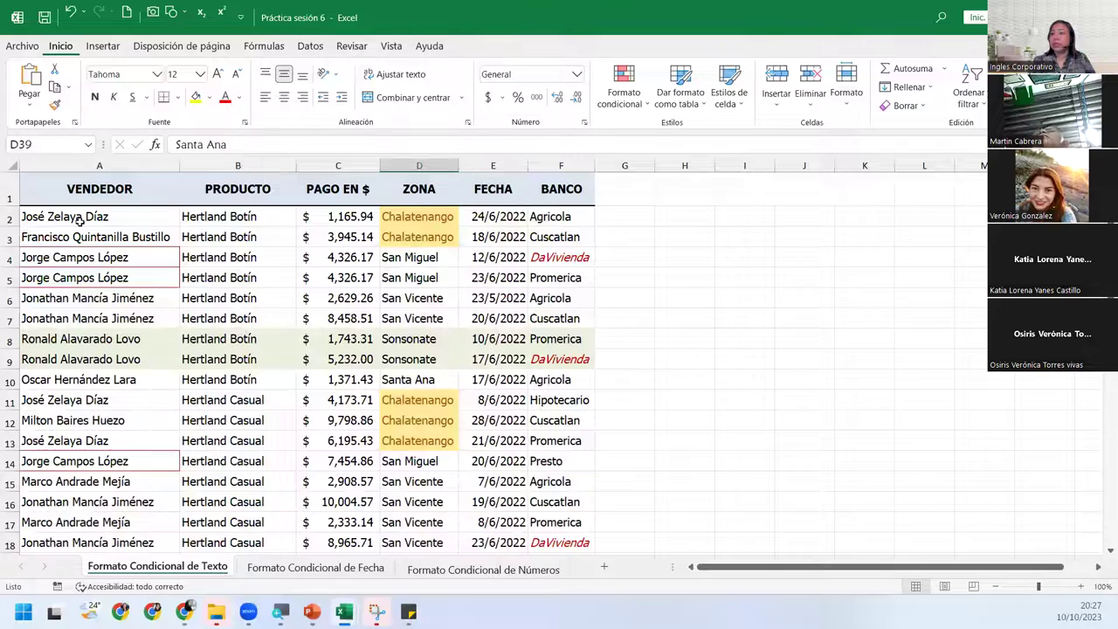
- Select the table A2:F39, open the conditional formatting rules manager and pick the Sonsonate rule
left_click(79, 222)
key("ctrl+shift+Right")
key("ctrl+shift+Down")
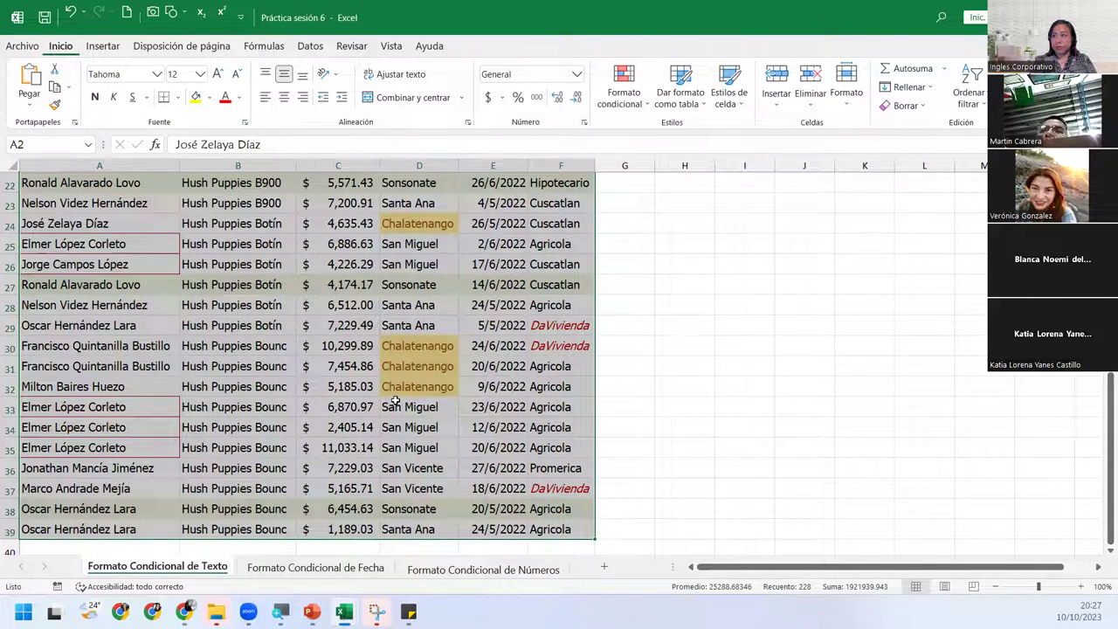
scroll(394, 400, "up", 7)
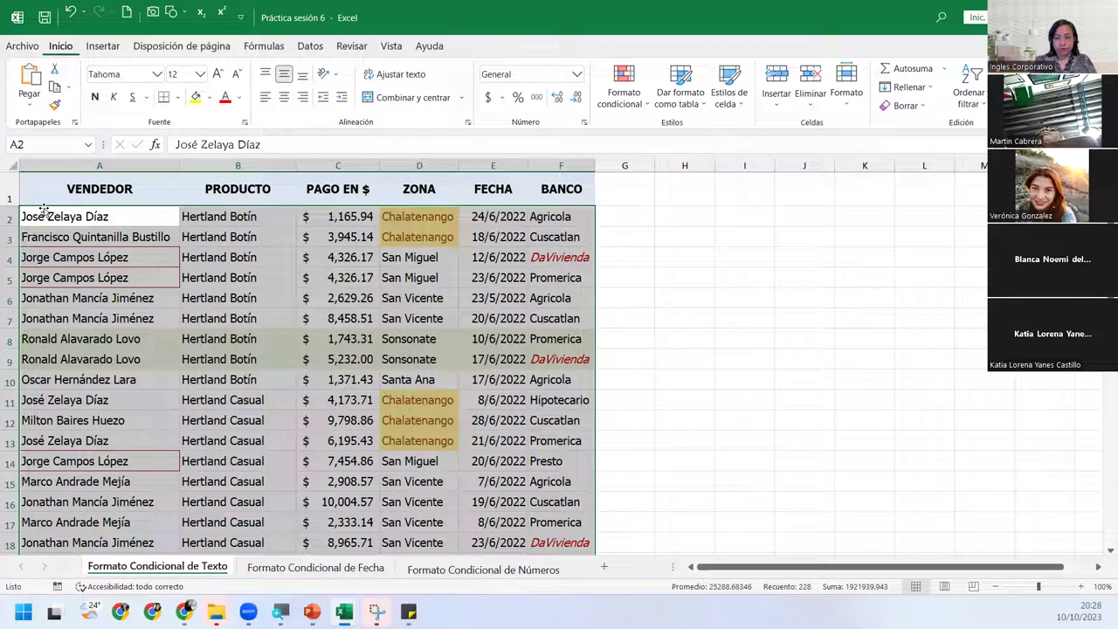
left_click(632, 103)
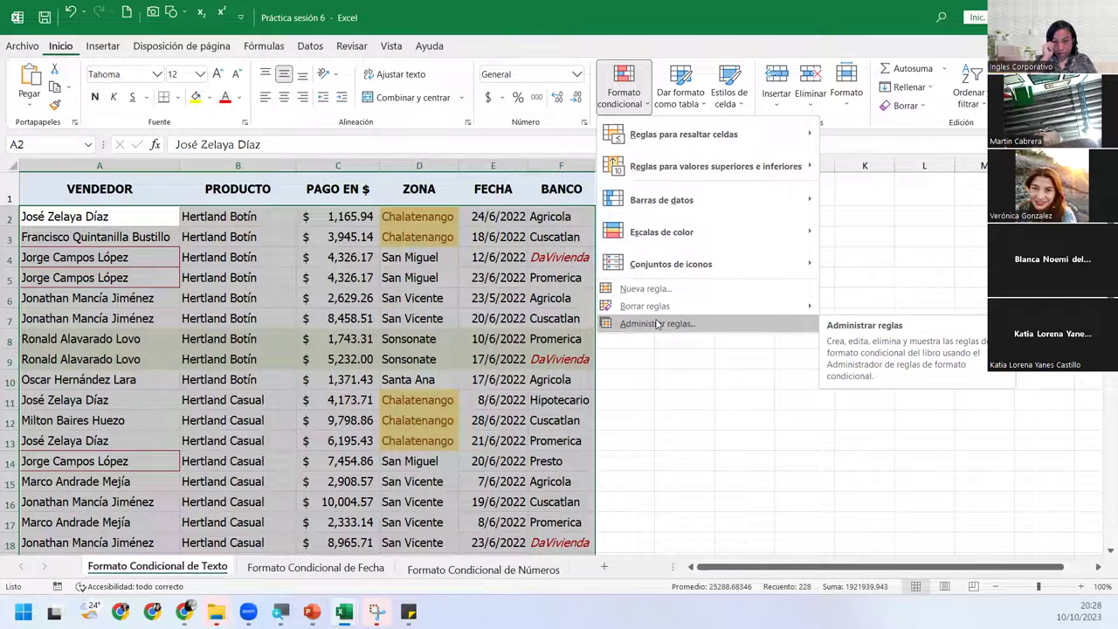
left_click(655, 319)
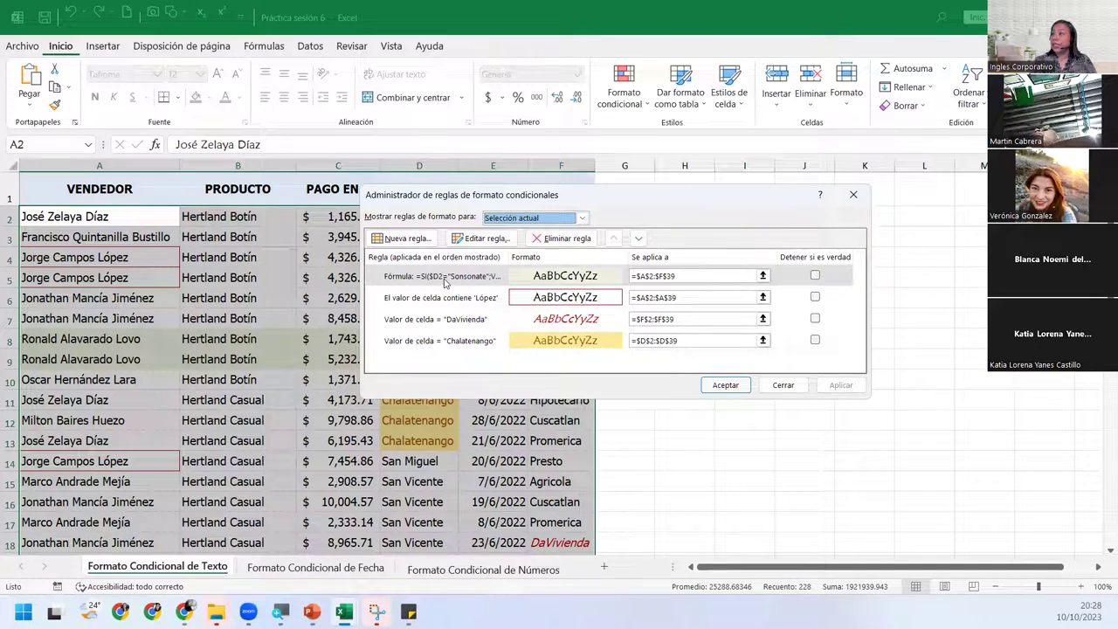
left_click(445, 281)
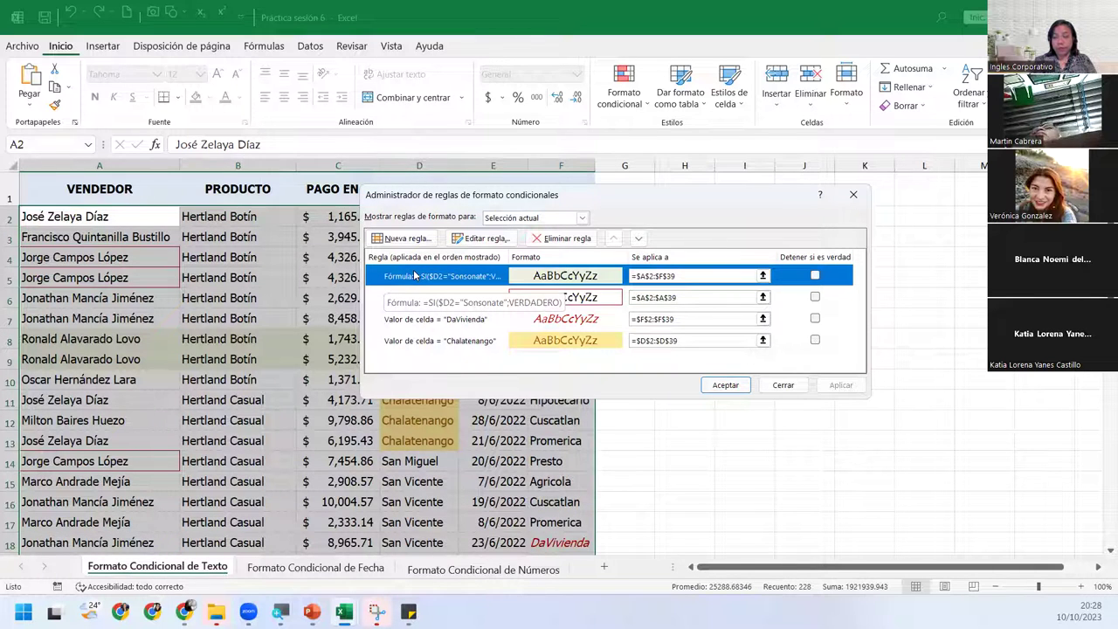
- Open the Sonsonate rule in Editar regla to review its =SI($D2="Sonsonate";VERDADERO) formula
left_click(481, 243)
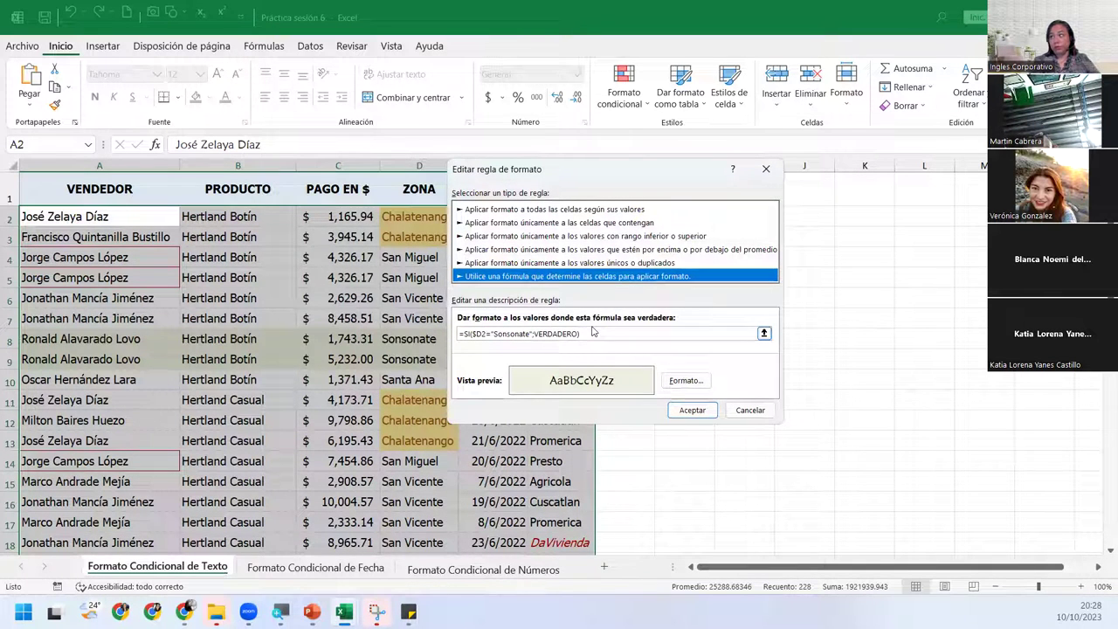
left_click(602, 331)
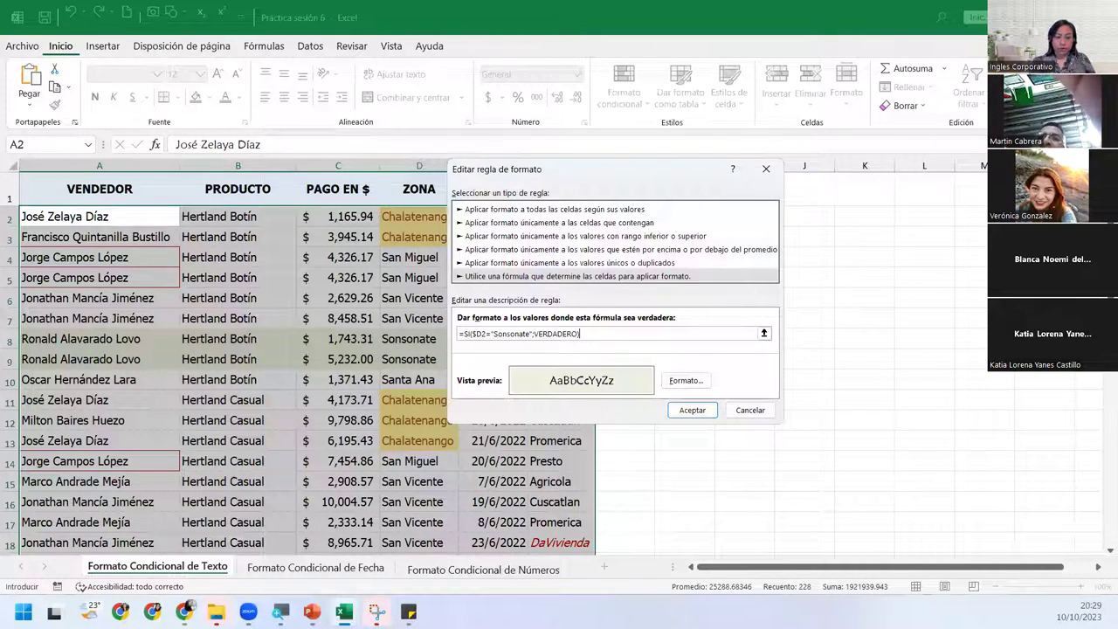
key("Return")
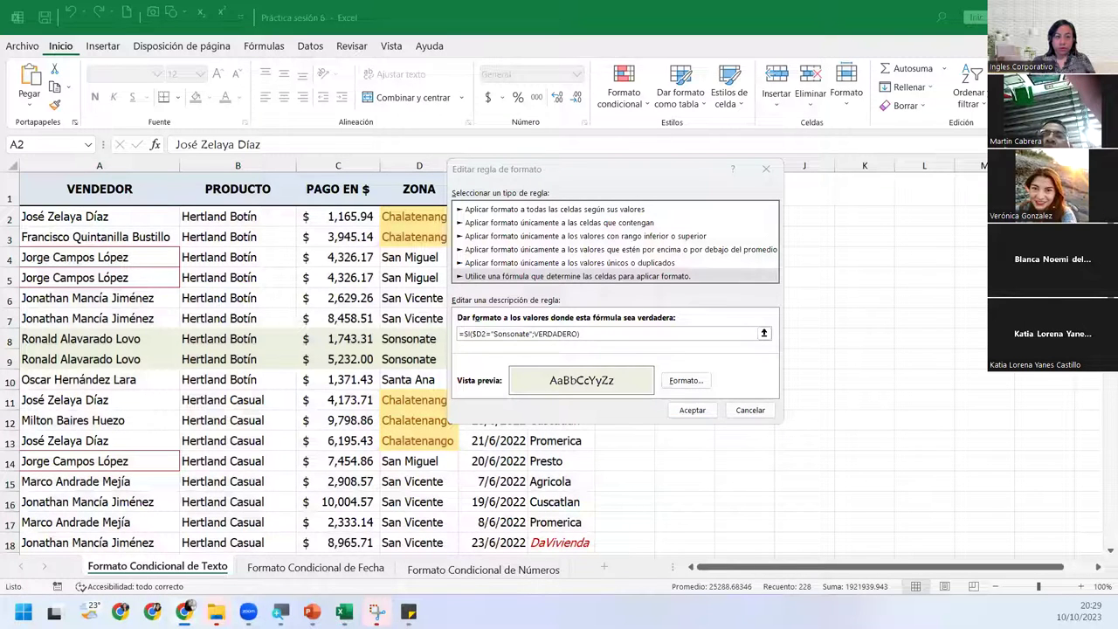
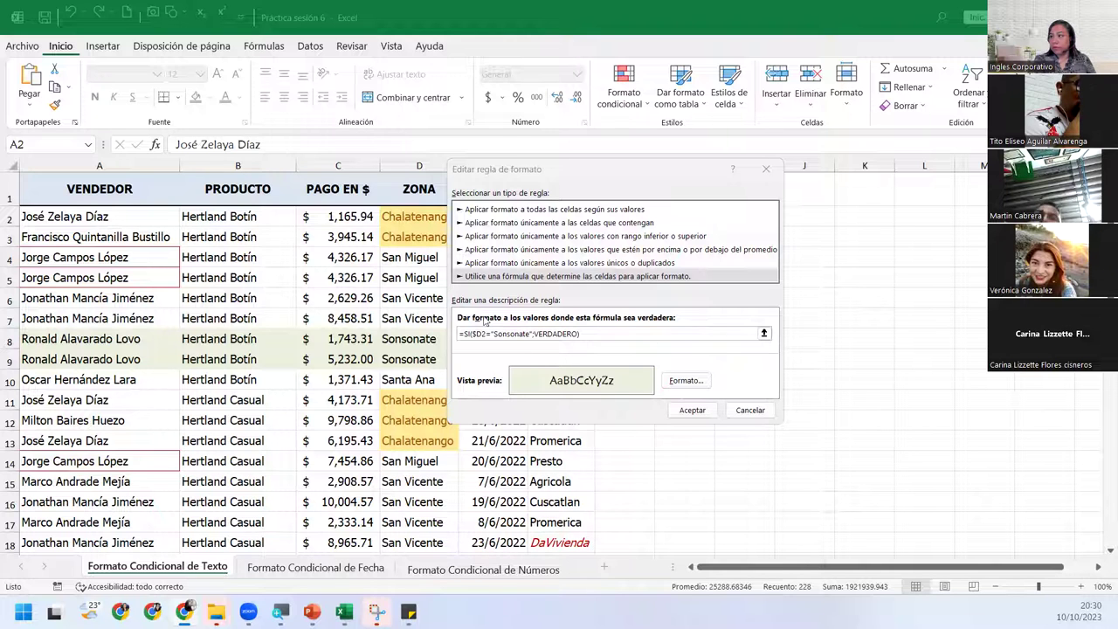
- Adjust the $D2 reference in the Sonsonate formula rule and save it in the rules manager
left_click(480, 333)
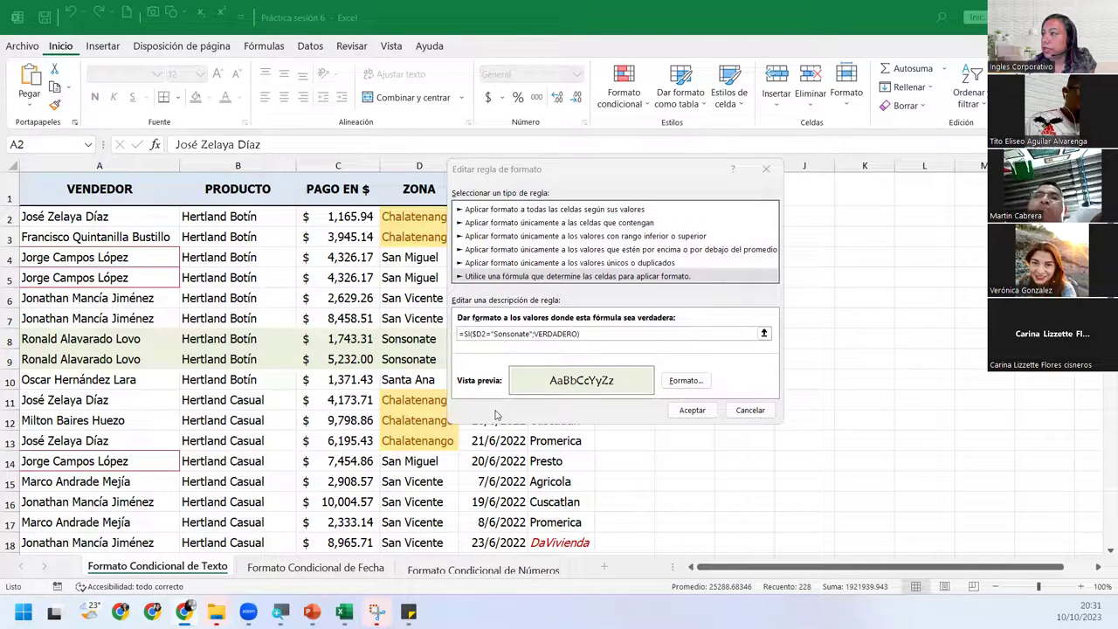
left_click(480, 334)
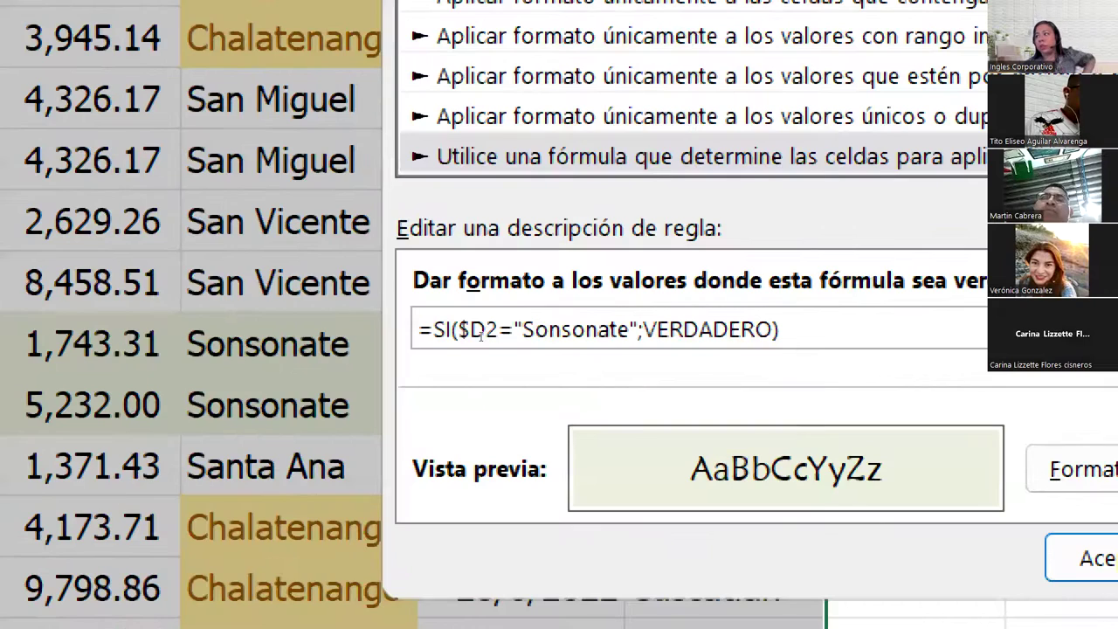
left_click(485, 330)
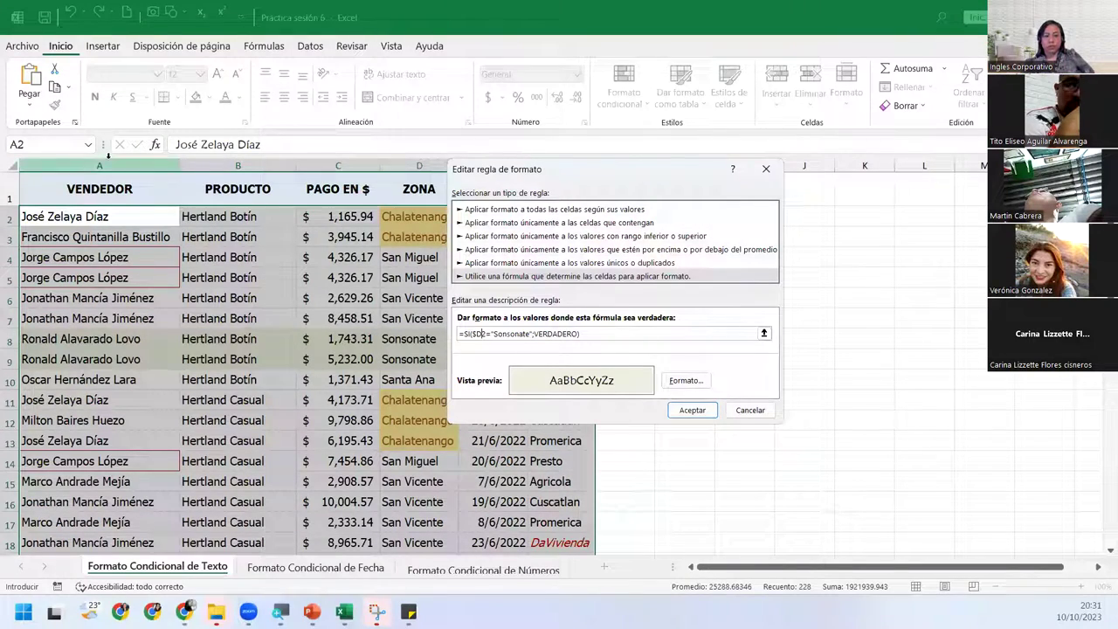
key("alt+Tab")
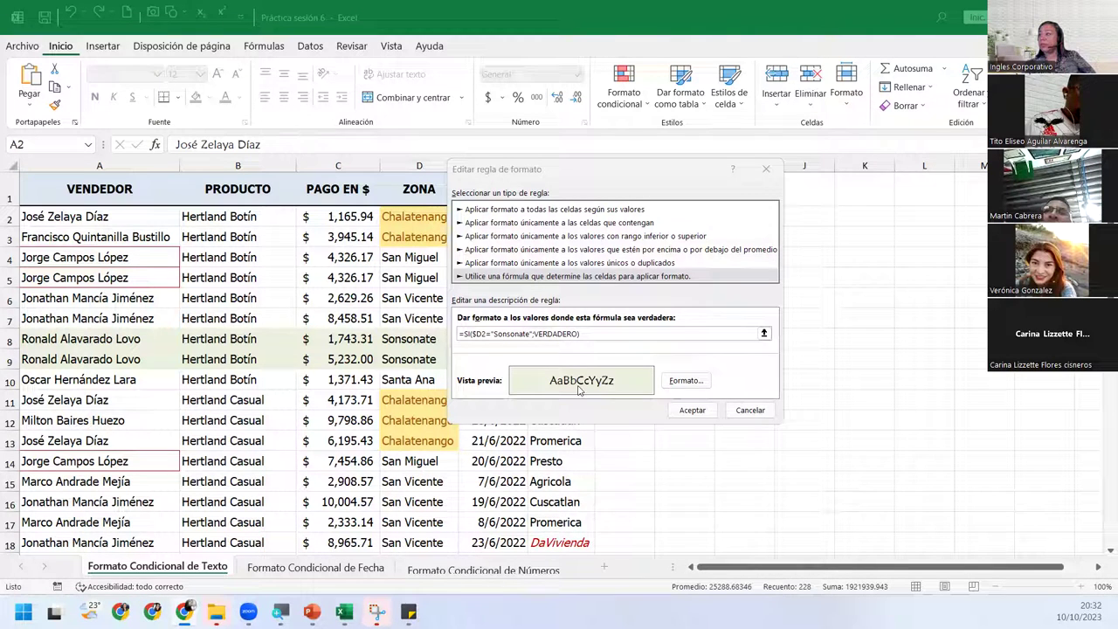
left_click(690, 414)
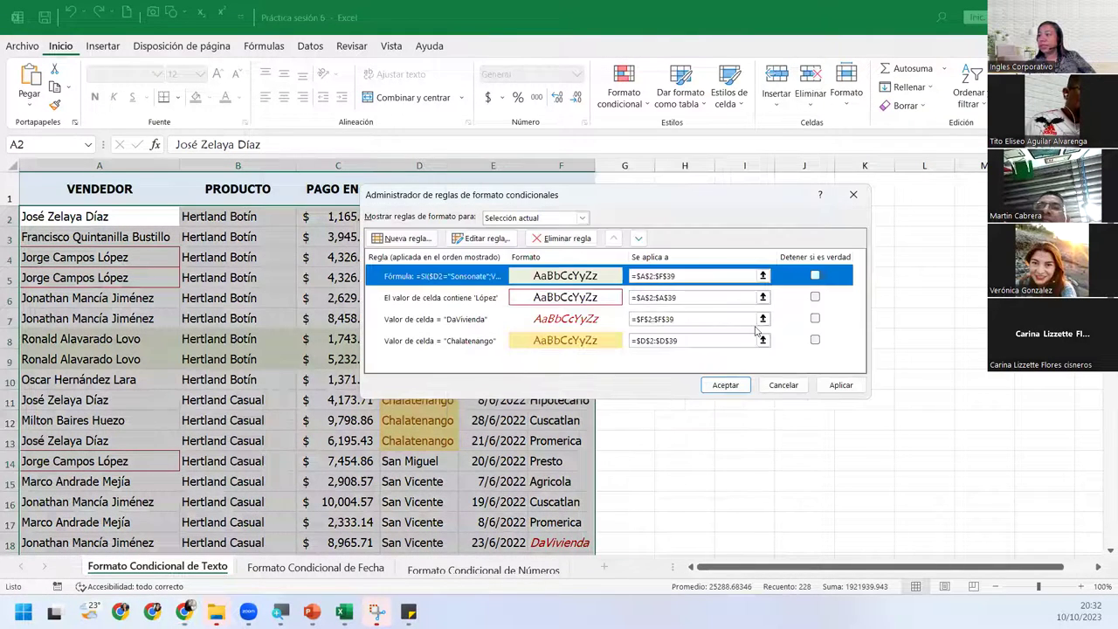
left_click(715, 389)
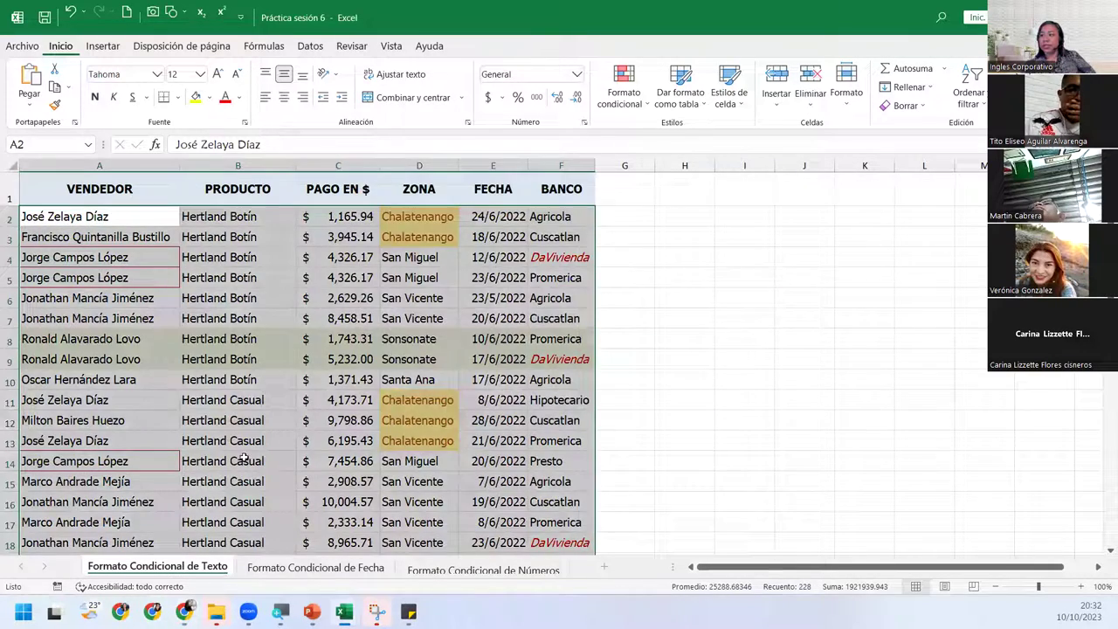
- Switch to the Formato Condicional de Fecha sheet
left_click(250, 461)
scroll(250, 461, "down", 5)
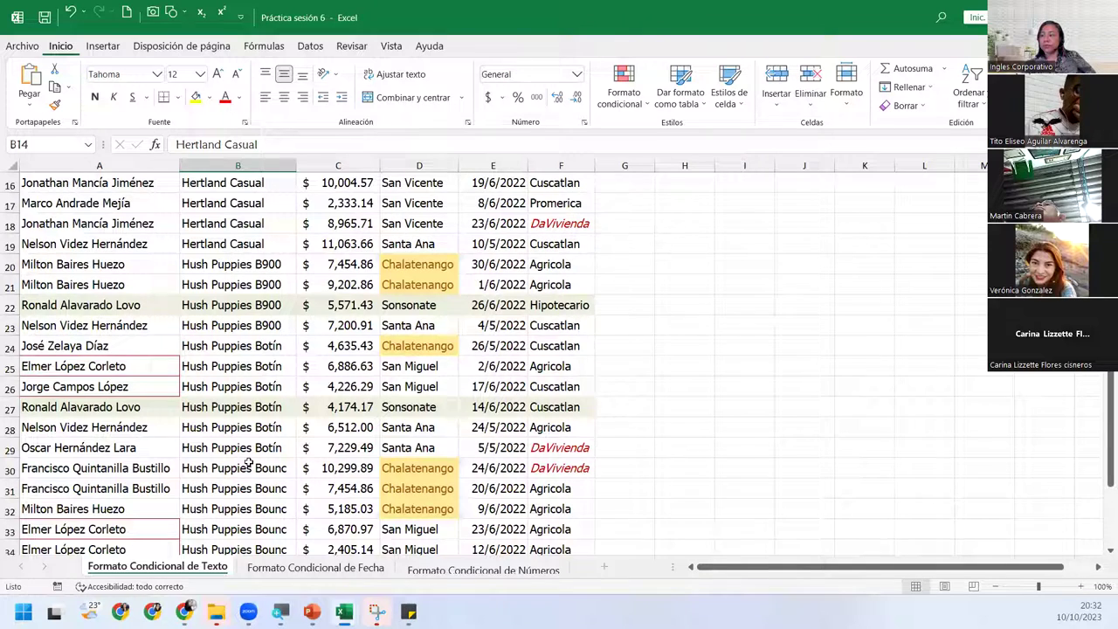
scroll(249, 461, "up", 5)
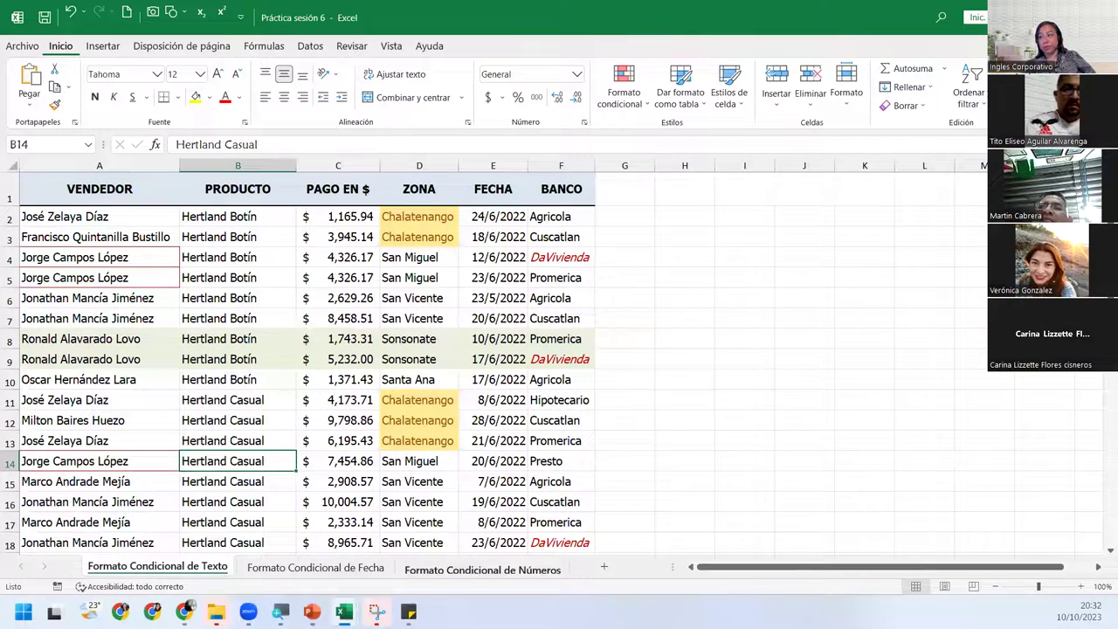
left_click(262, 569)
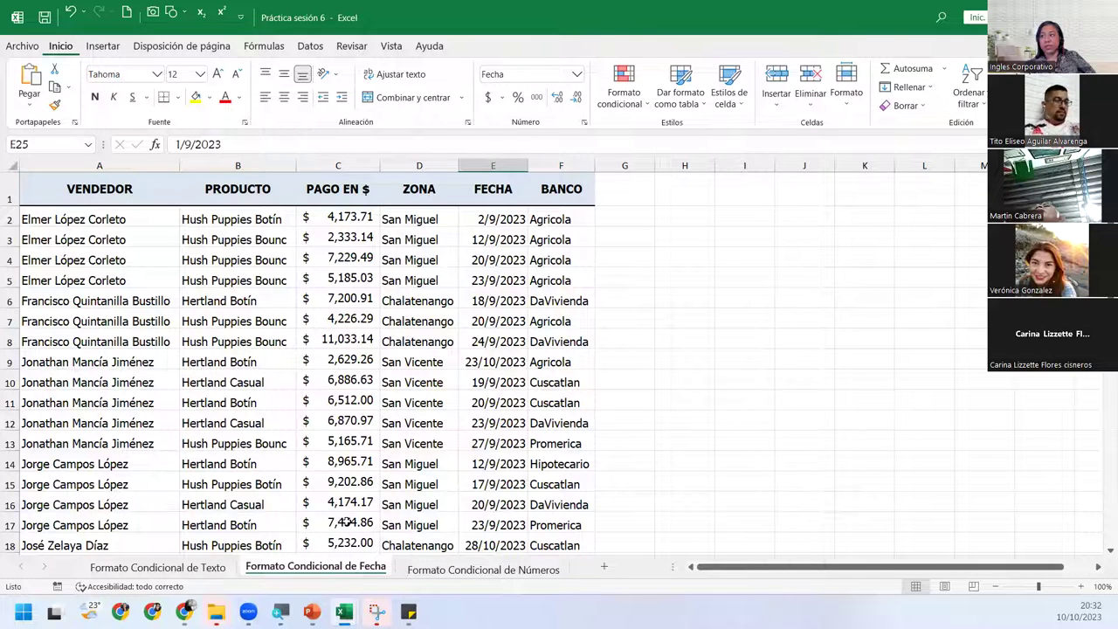
- Select the FECHA dates from E2 through E39
left_click(476, 234)
left_click(493, 221)
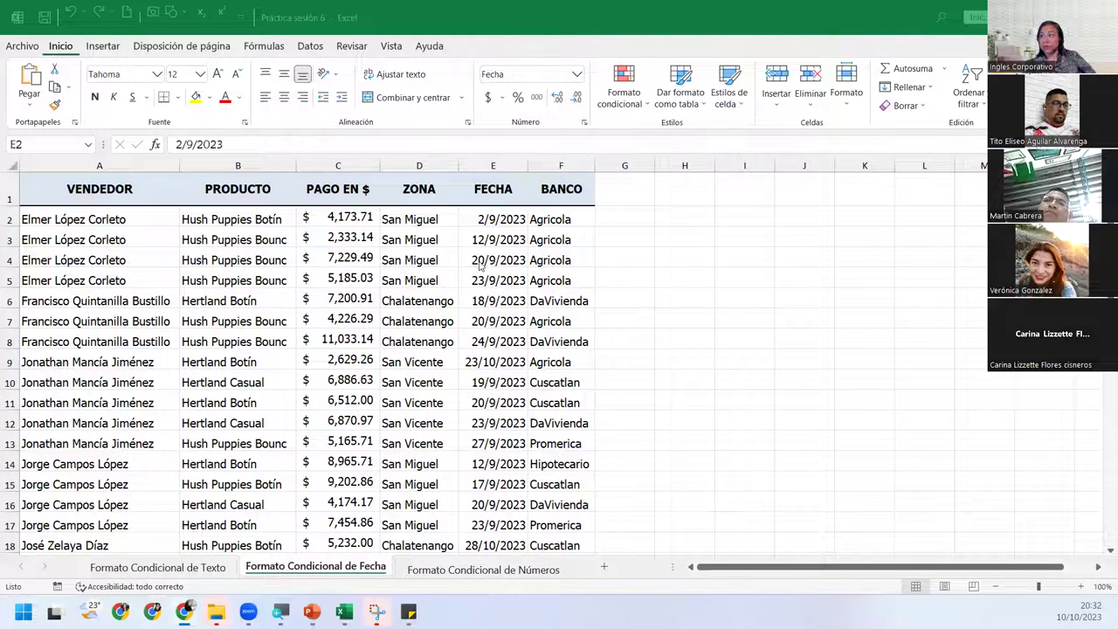
left_click(490, 211)
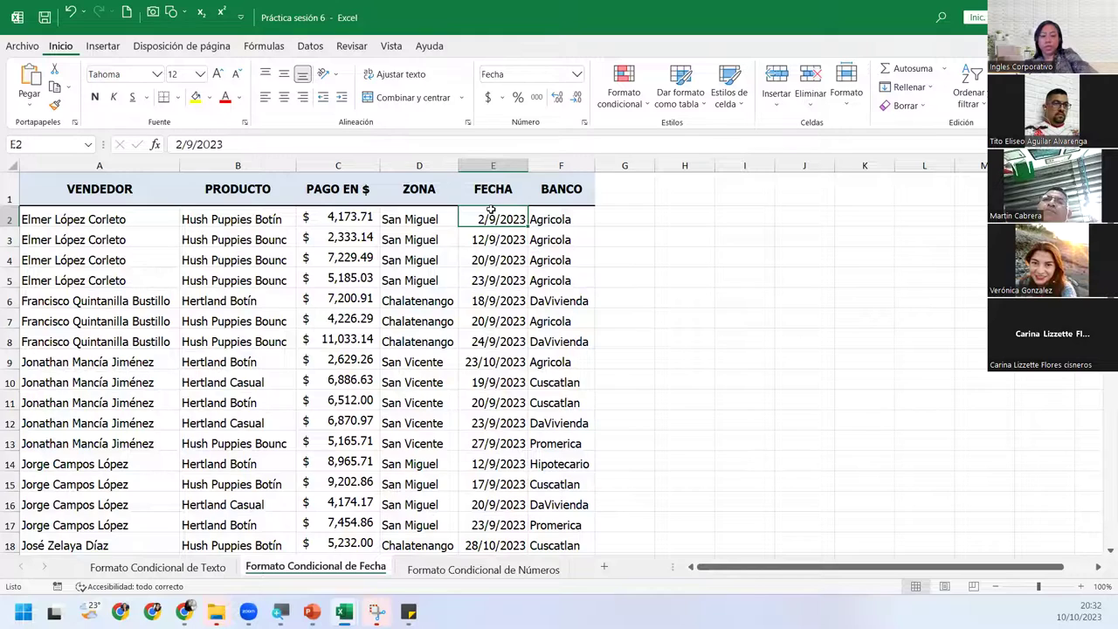
key("ctrl+shift+Down")
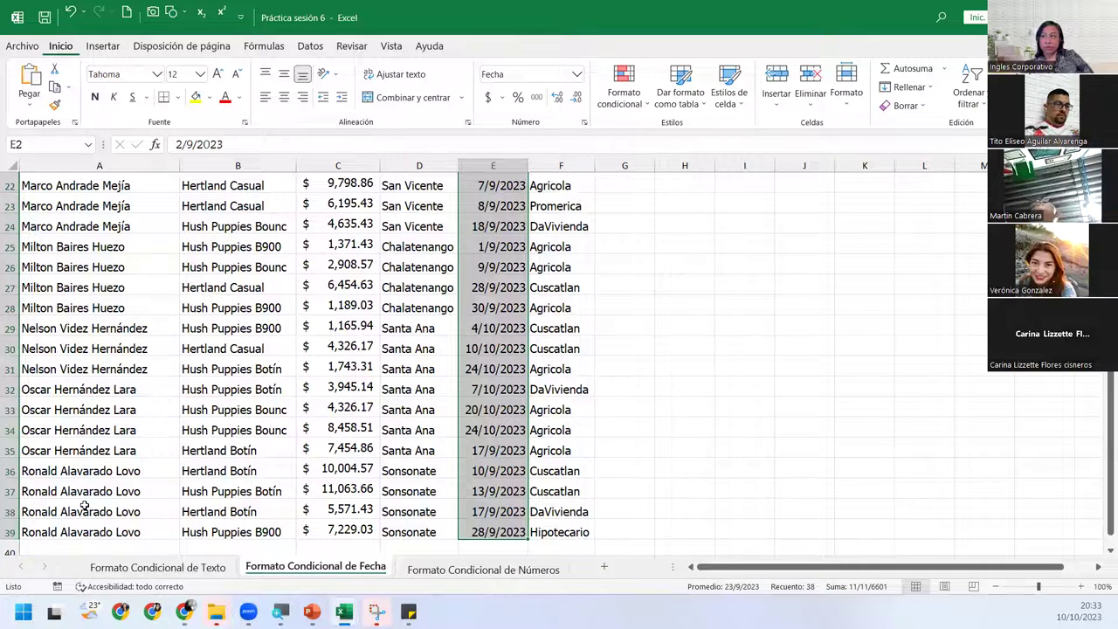
- Start a Formato condicional > Reglas para resaltar celdas > Una fecha rule
left_click(628, 96)
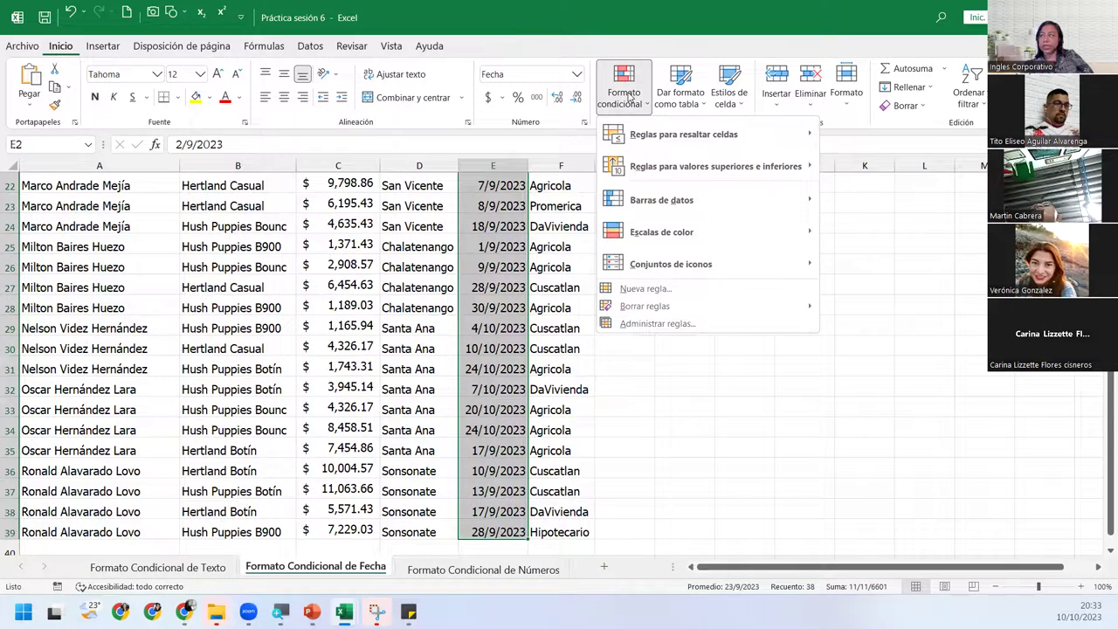
mouse_move(670, 136)
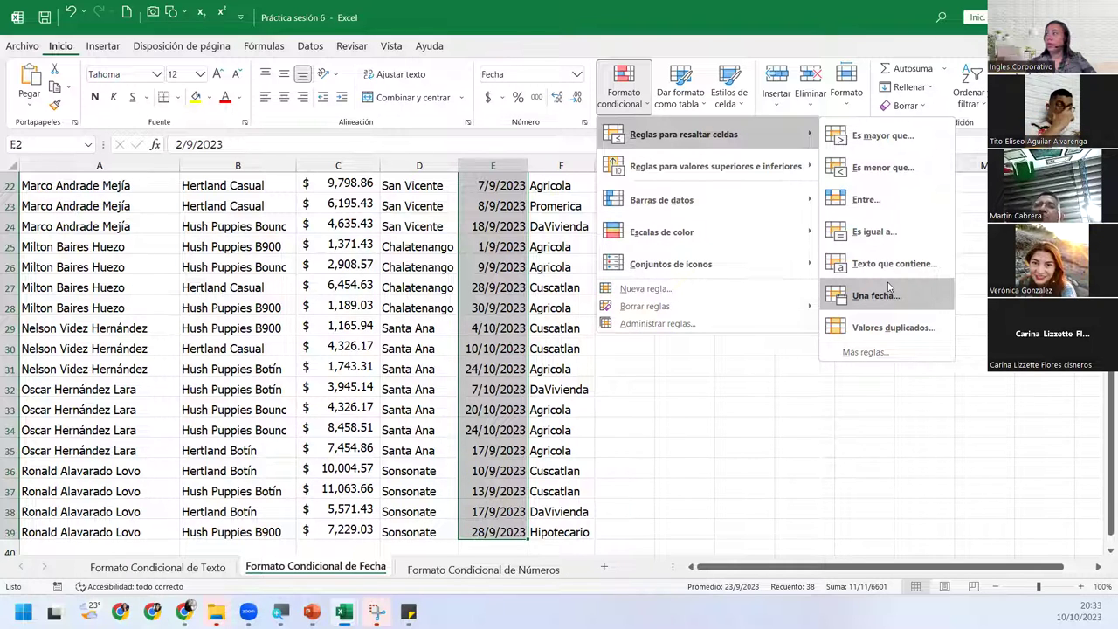
left_click(889, 291)
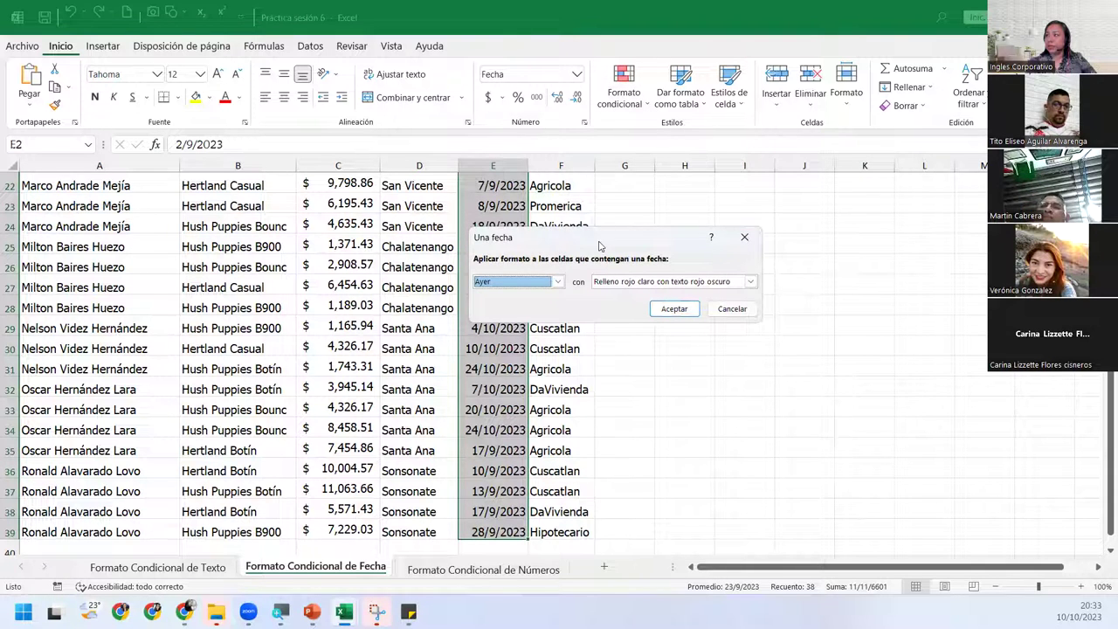
- Preview the date periods Hoy, Mañana, last 7 days, last/this/next week, Este mes and Mes pasado
left_click_drag(602, 245, 733, 250)
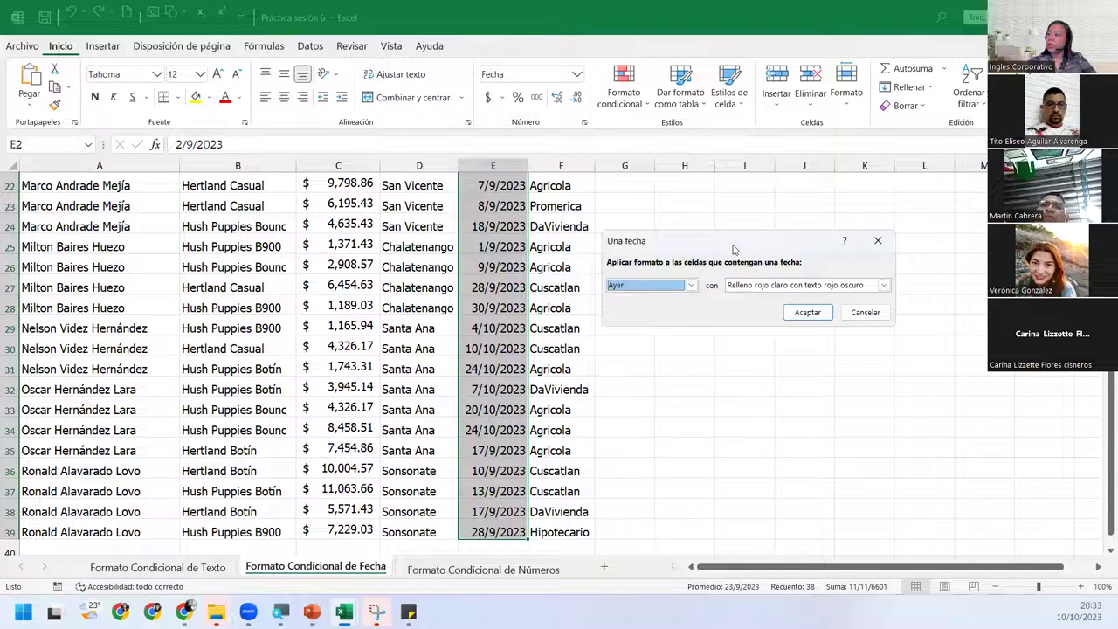
left_click(689, 285)
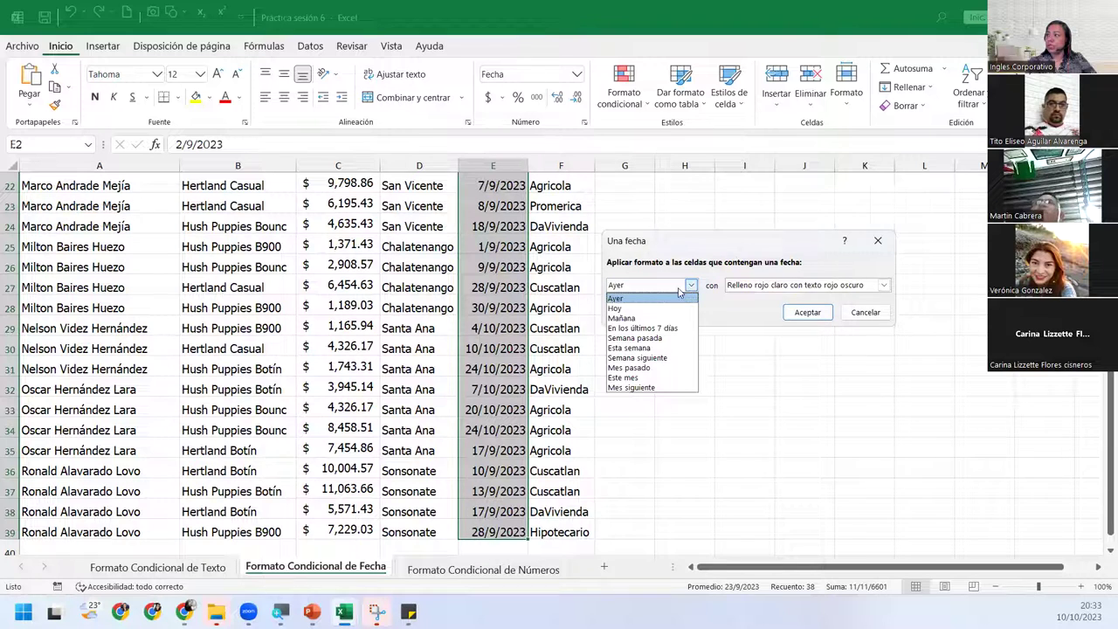
left_click(649, 308)
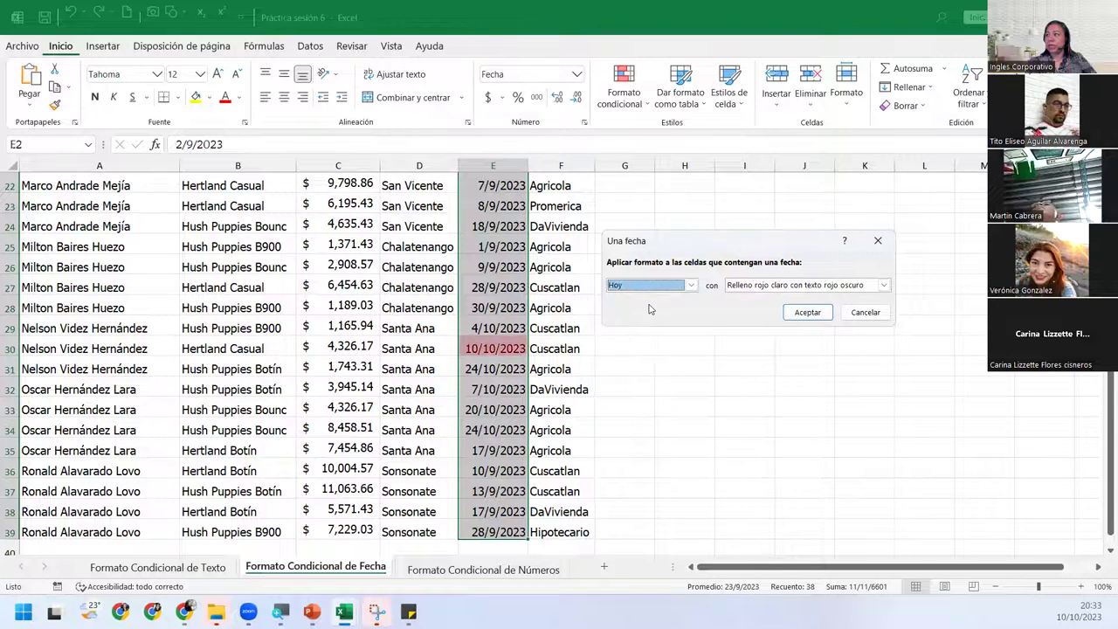
left_click(690, 285)
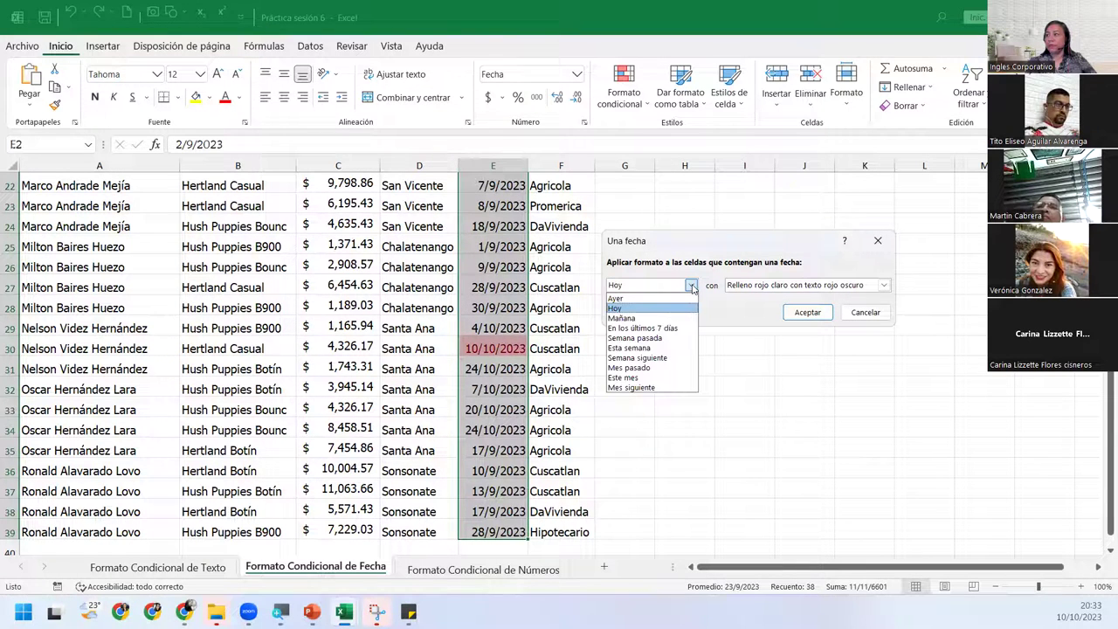
left_click(641, 317)
left_click(690, 284)
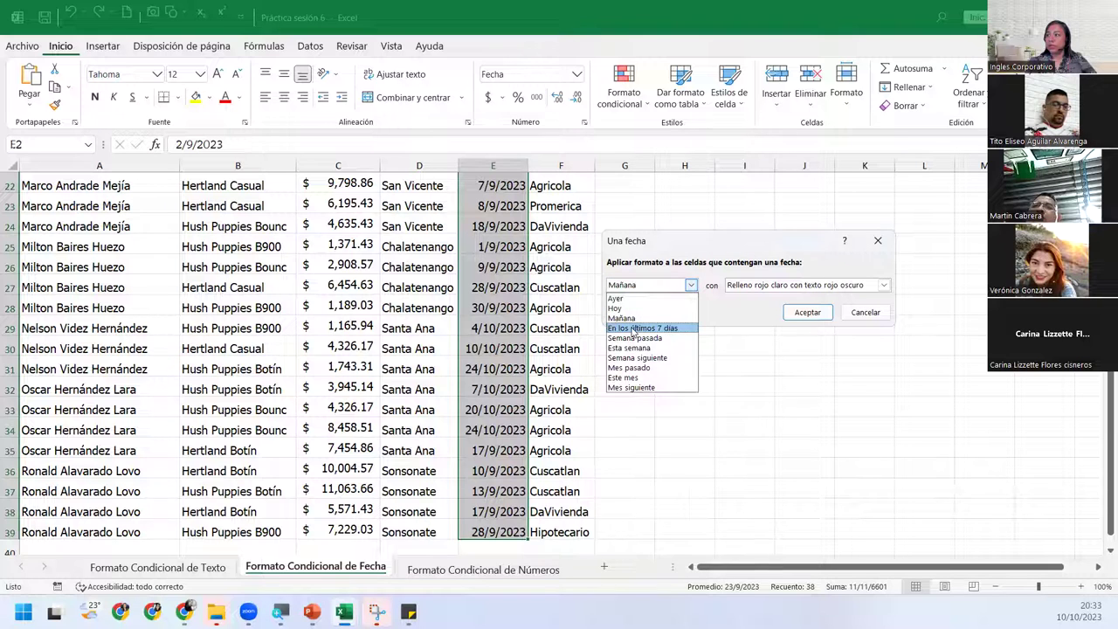
left_click(635, 328)
left_click(690, 285)
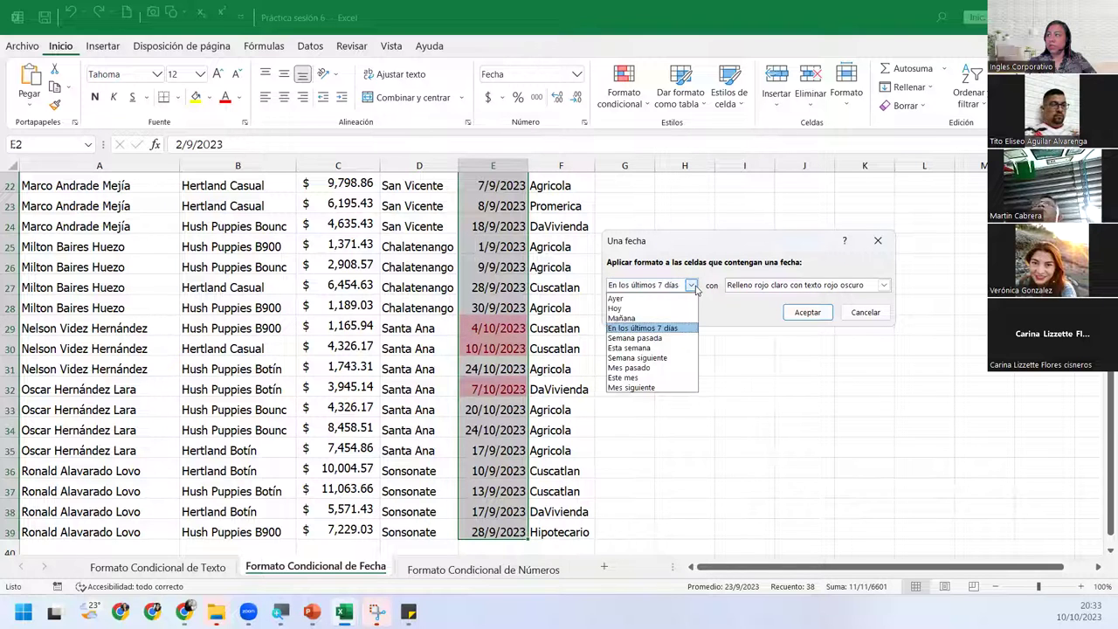
left_click(646, 339)
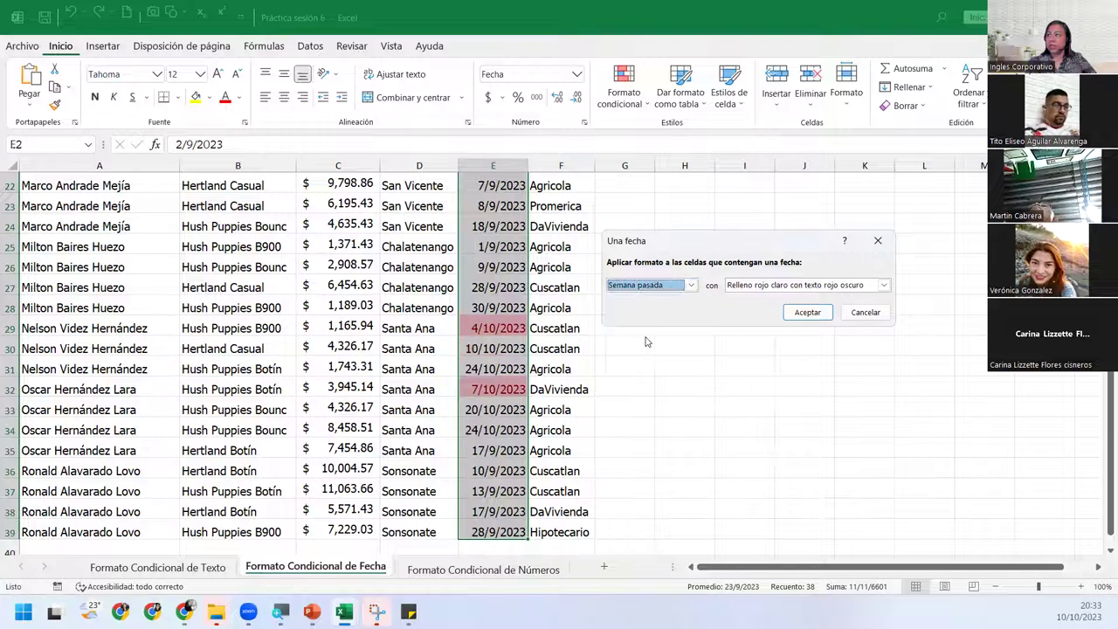
left_click(690, 285)
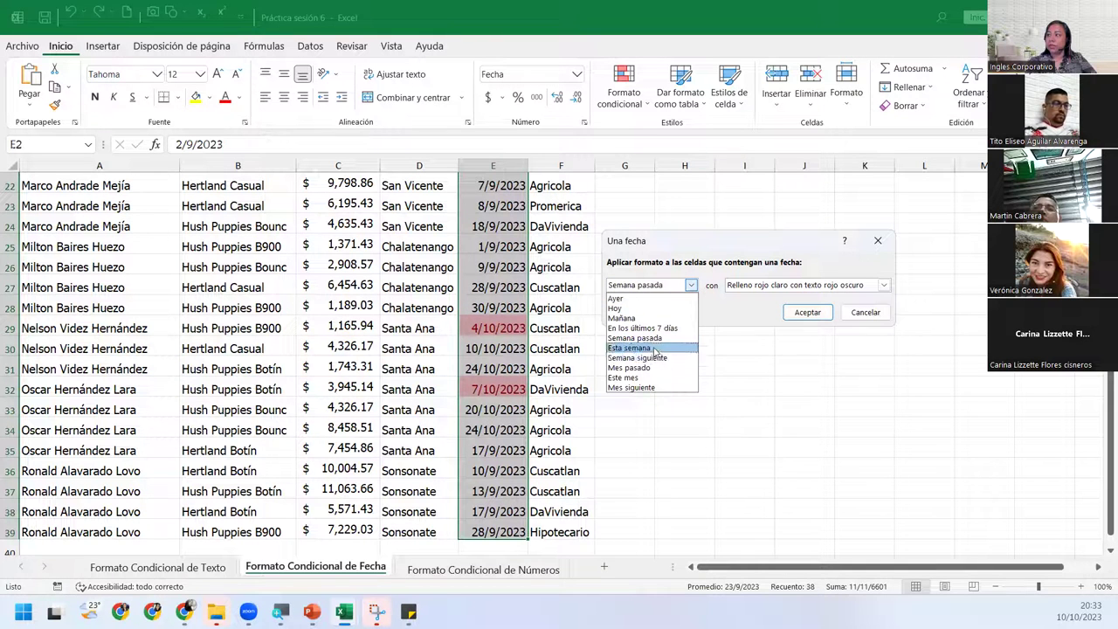
left_click(644, 347)
left_click(690, 284)
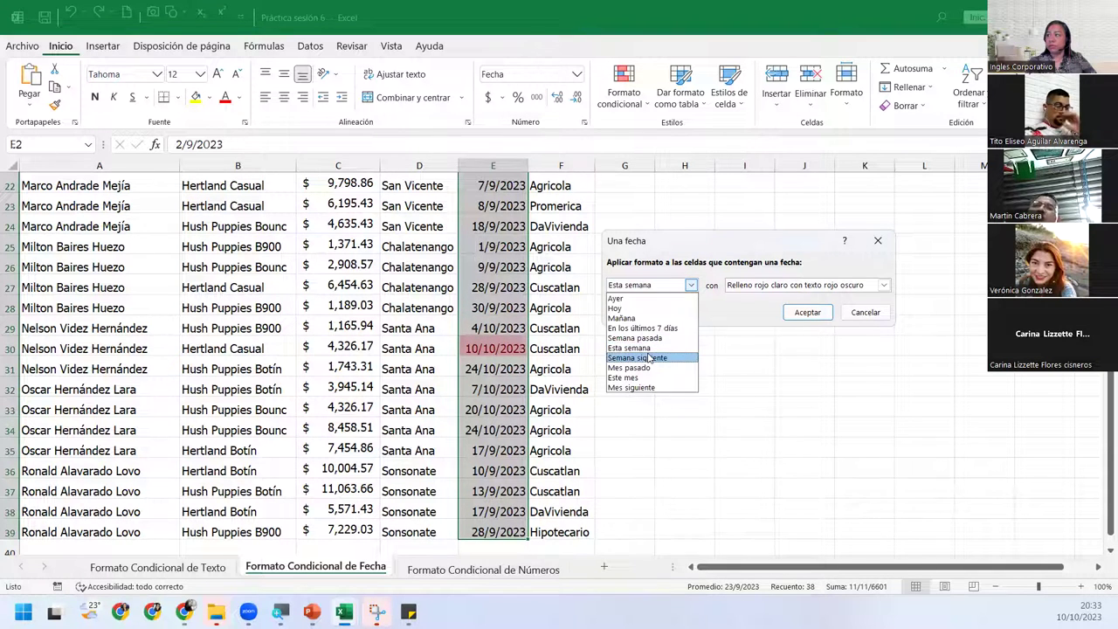
left_click(650, 357)
left_click(690, 284)
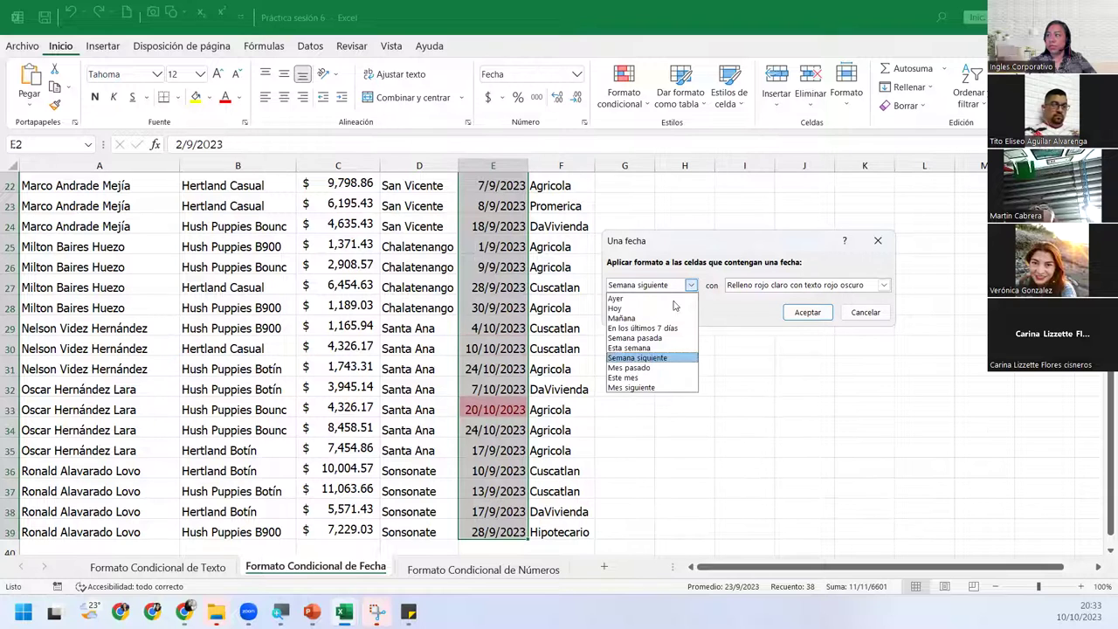
left_click(643, 377)
left_click(690, 284)
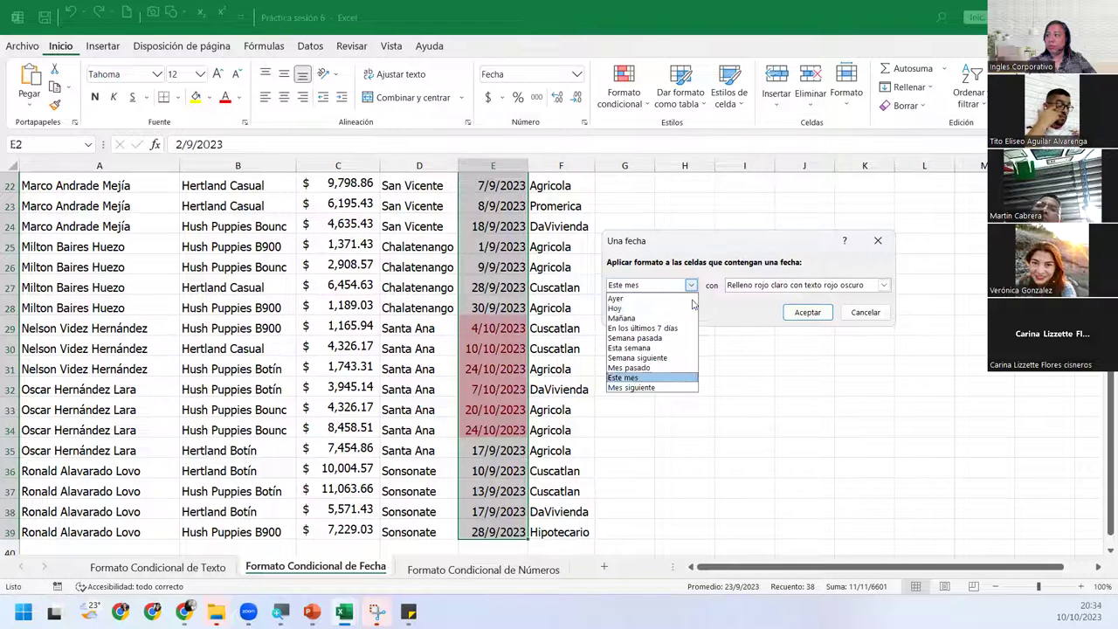
left_click(668, 368)
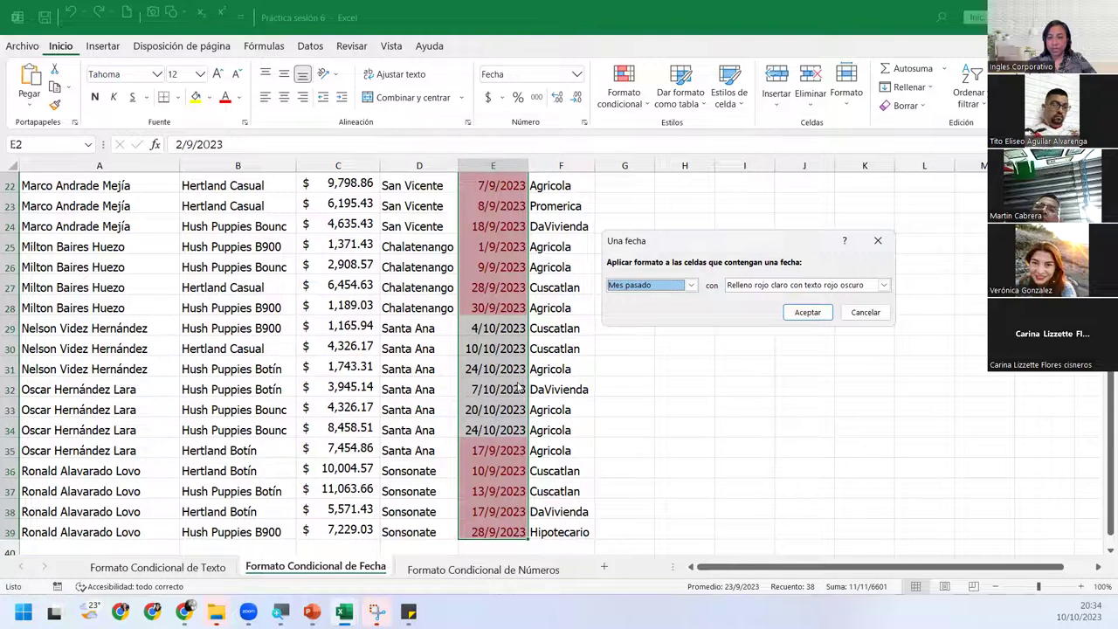
- Compare Este mes, next month, last week, last 7 days and Mes pasado, settling on Este mes
left_click(691, 286)
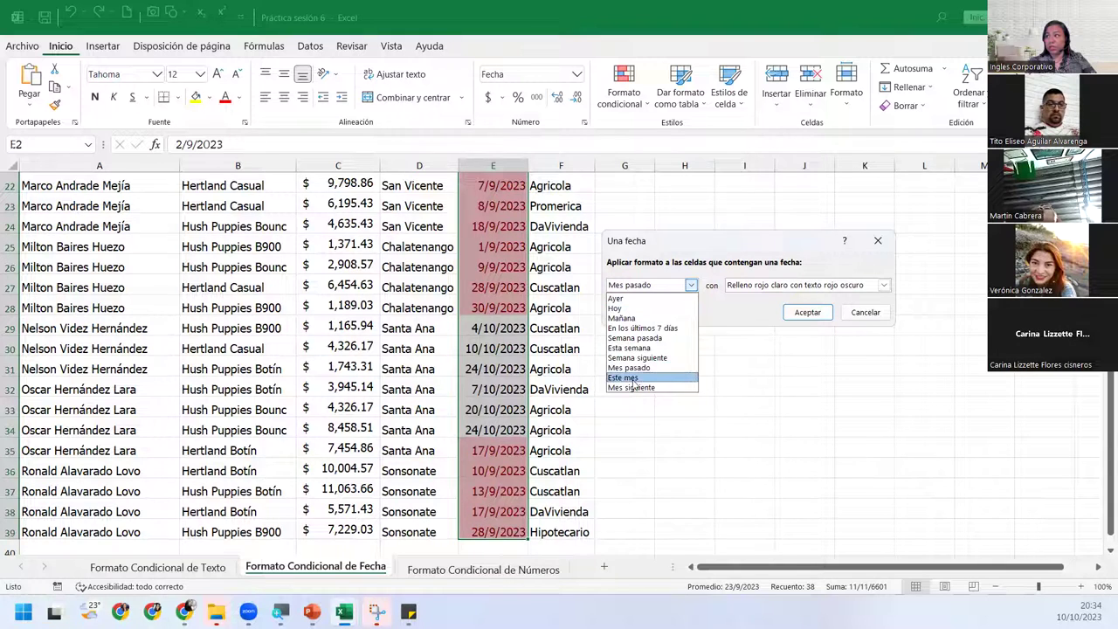
left_click(632, 381)
left_click(692, 286)
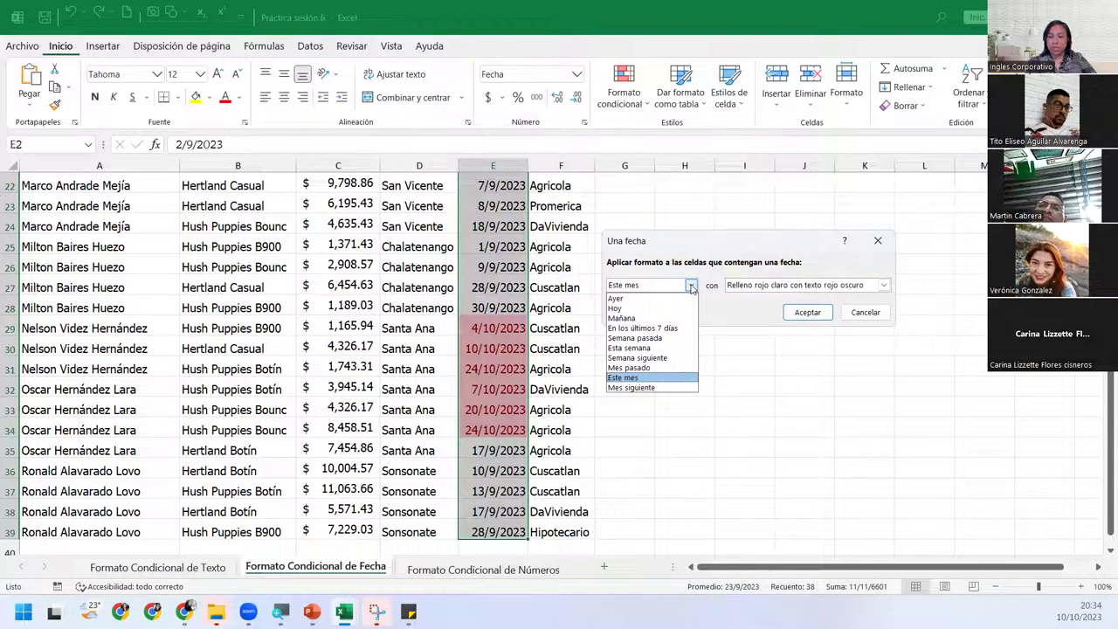
left_click(633, 387)
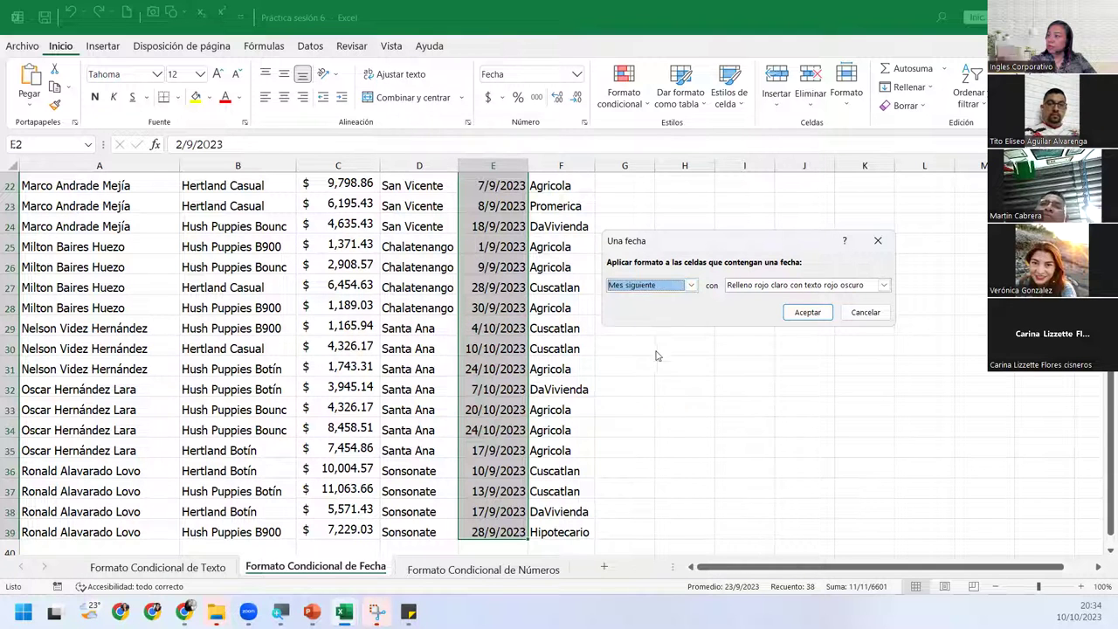
left_click(689, 285)
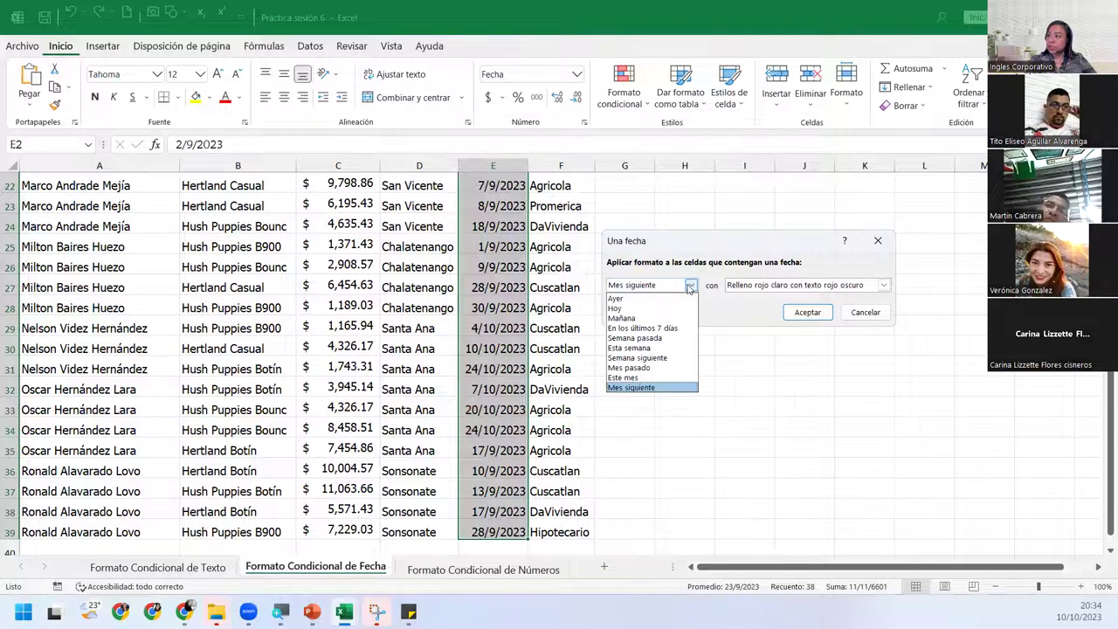
left_click(639, 339)
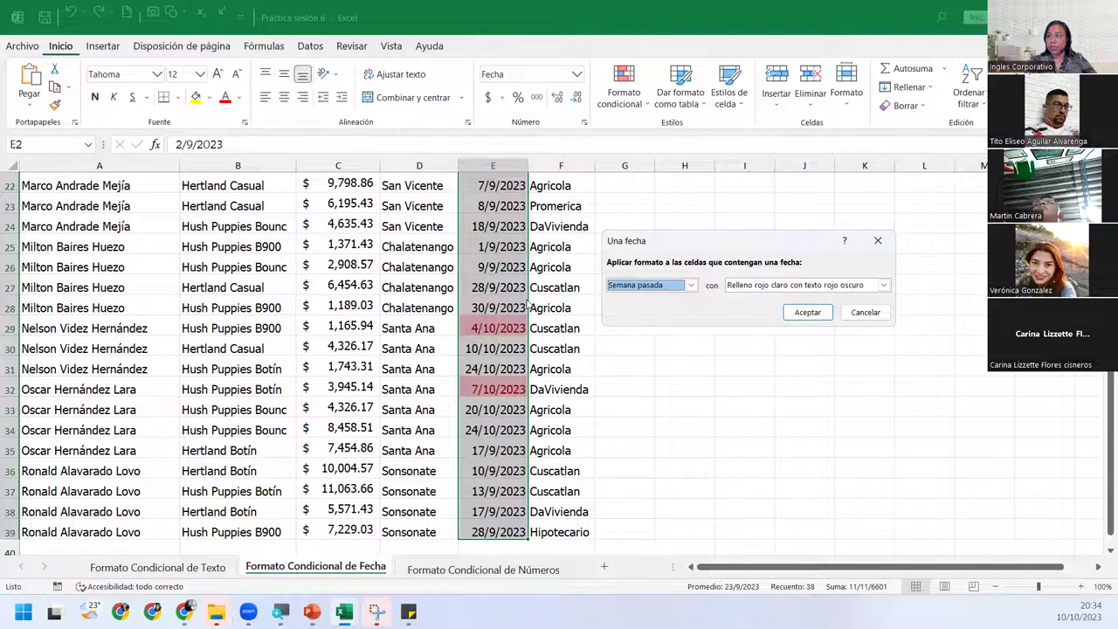
left_click(691, 286)
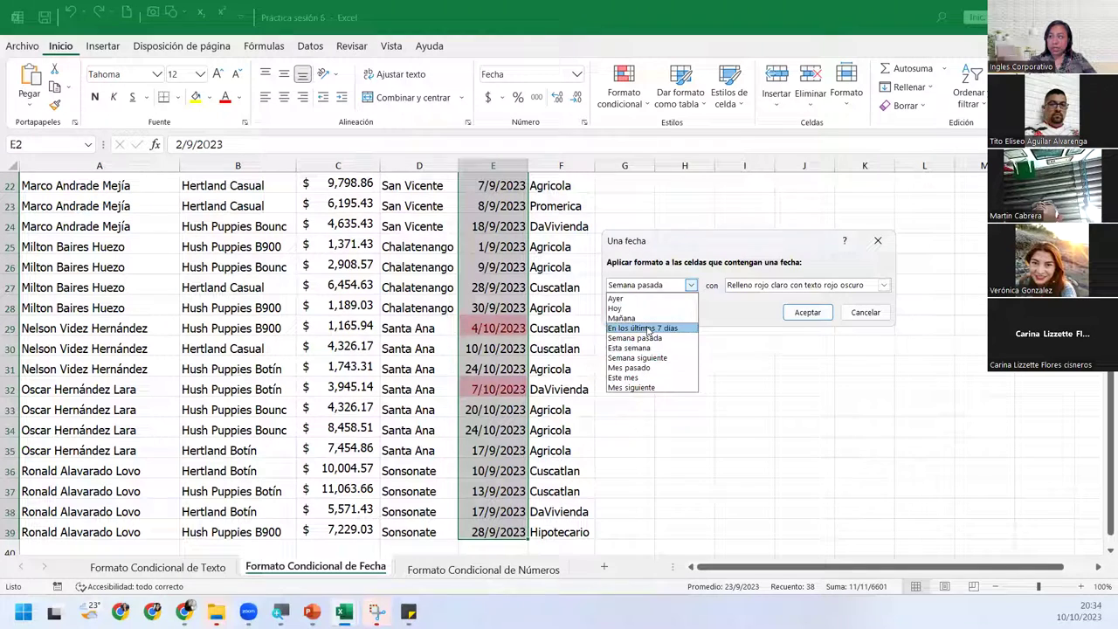
left_click(648, 328)
left_click(690, 285)
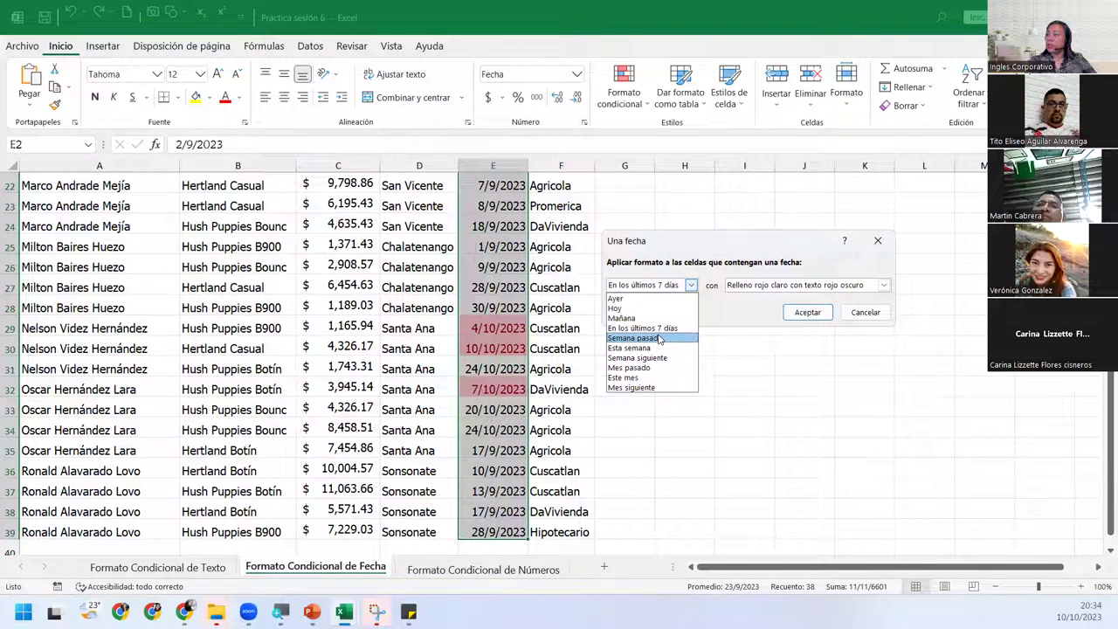
left_click(653, 367)
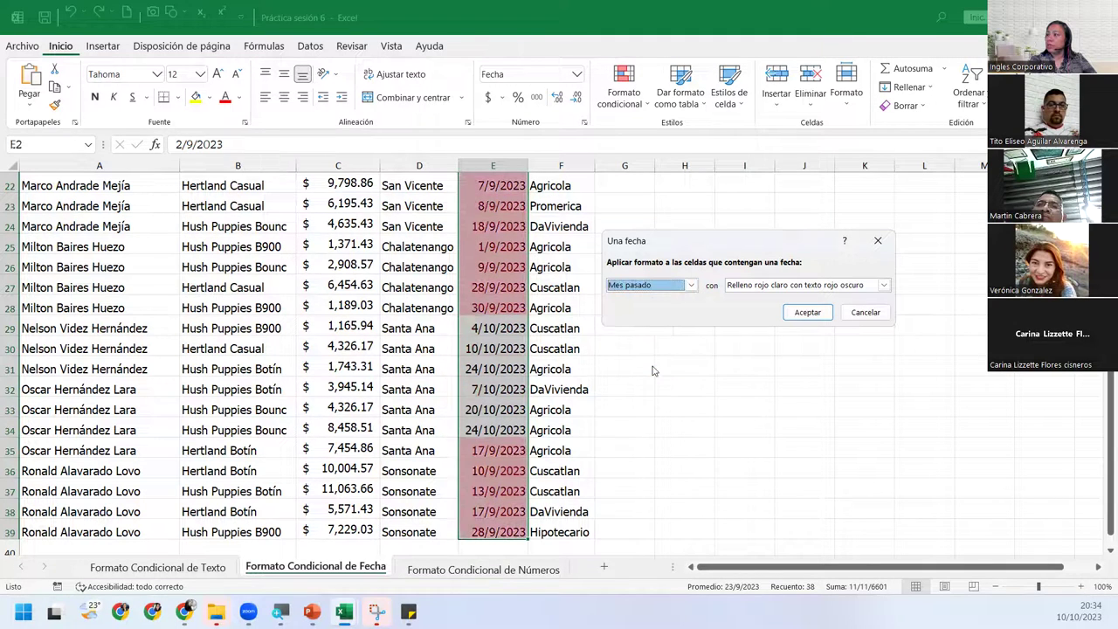
left_click(690, 284)
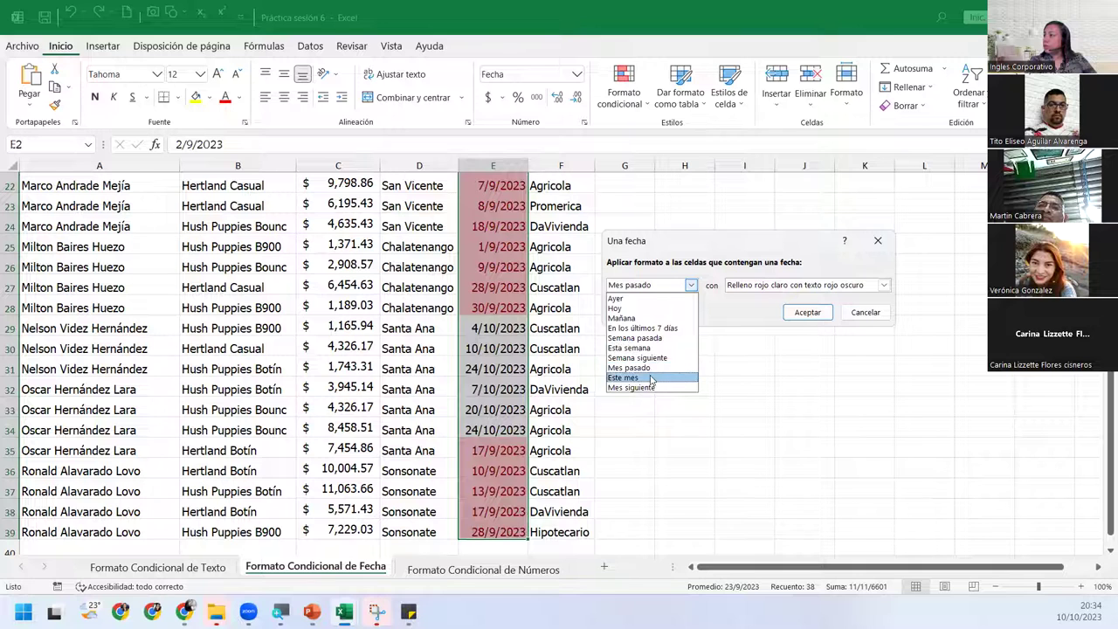
left_click(654, 377)
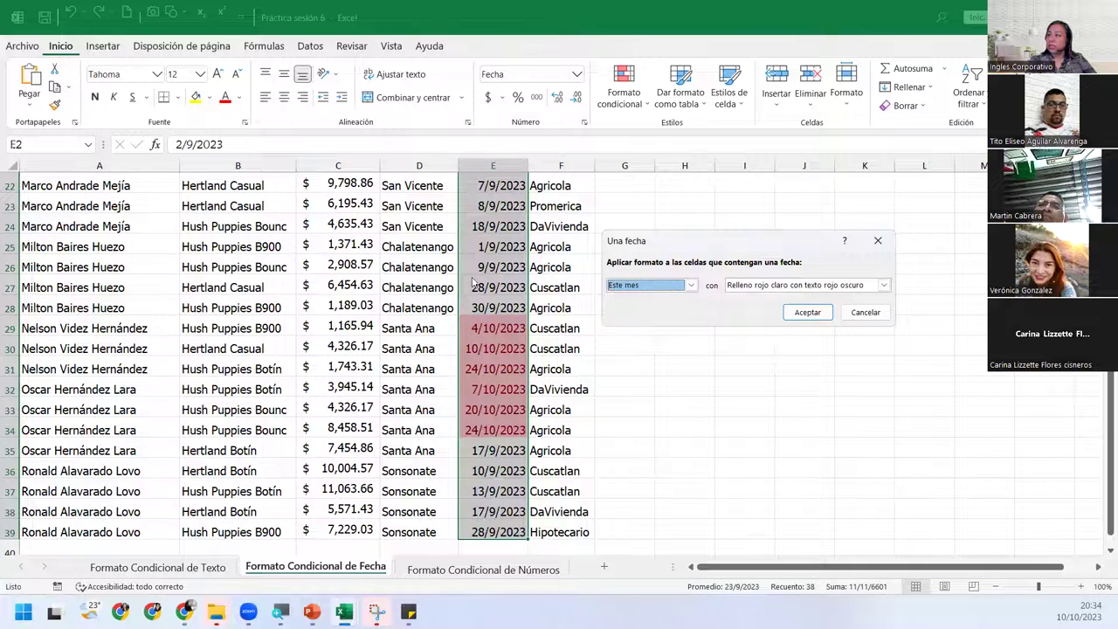
- Apply the Este mes rule with Texto rojo so October dates turn red
left_click(884, 285)
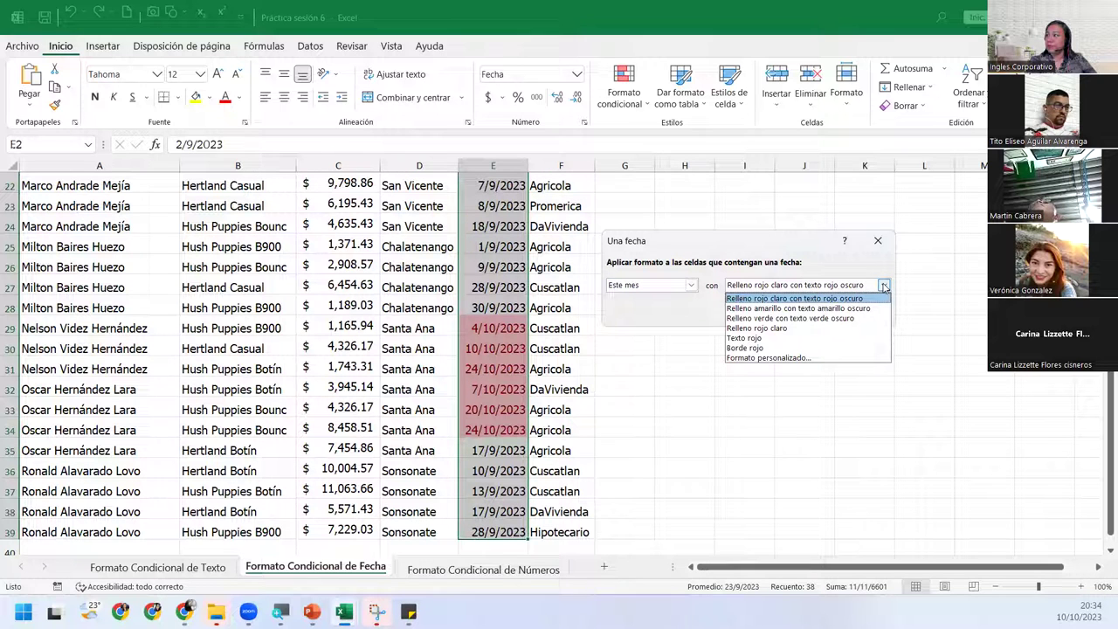
left_click(759, 338)
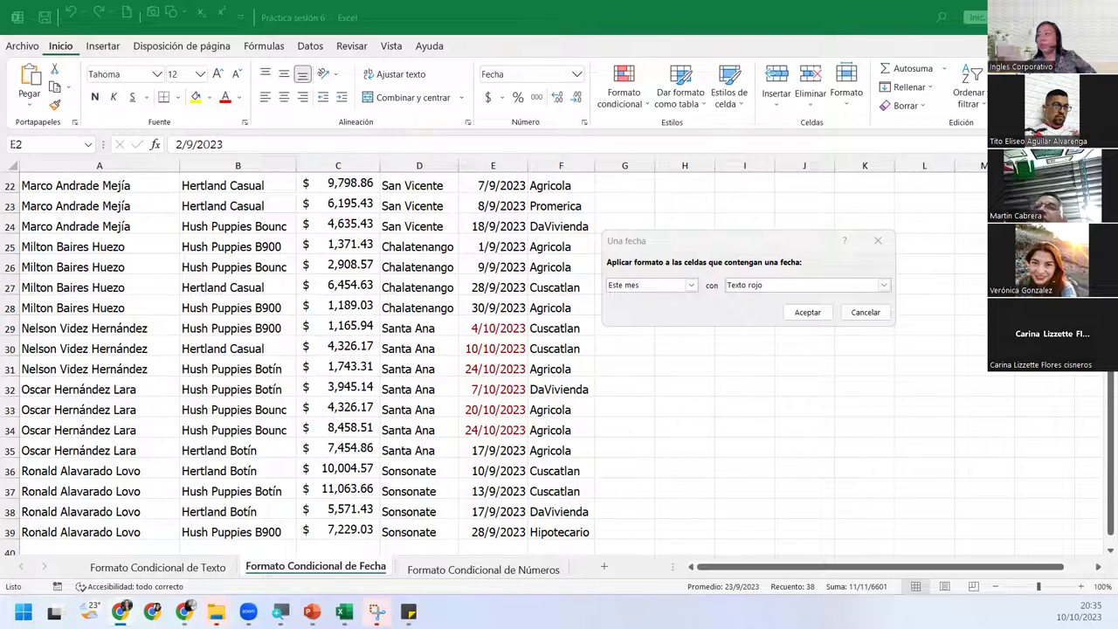
left_click(818, 320)
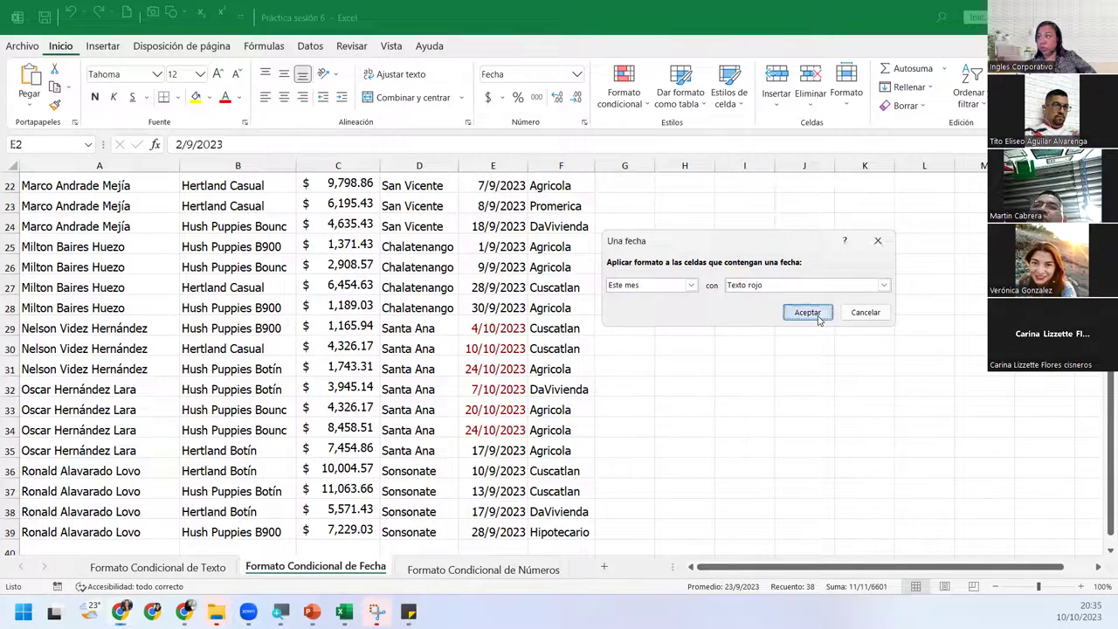
left_click(505, 278)
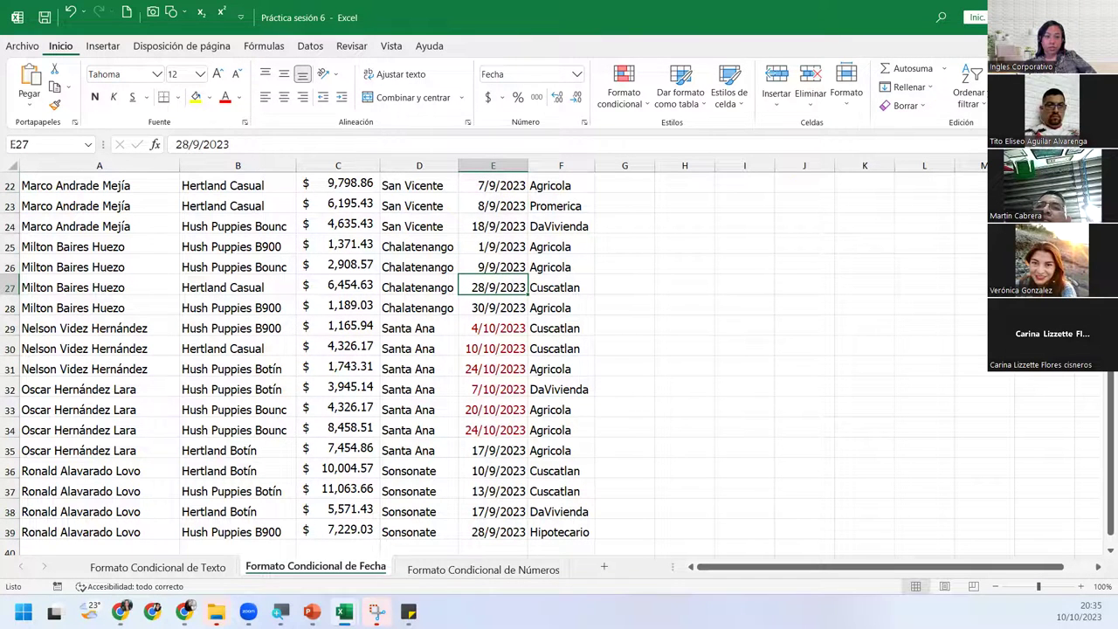
- Select the FECHA dates E2:E39 again
key("alt+Tab")
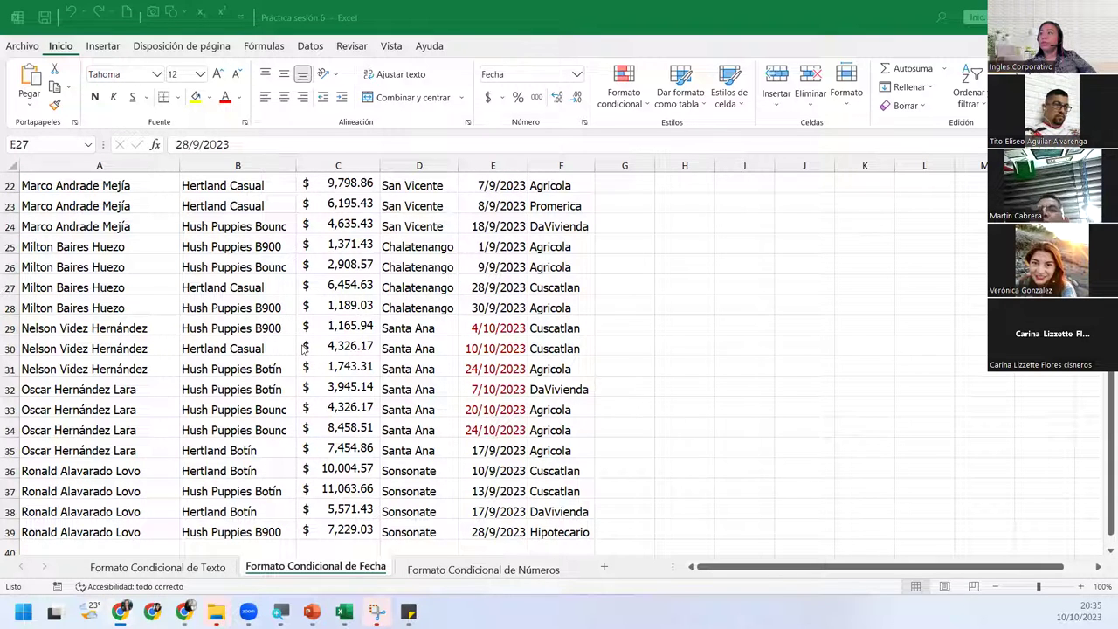
key("alt+Tab")
scroll(508, 285, "up", 7)
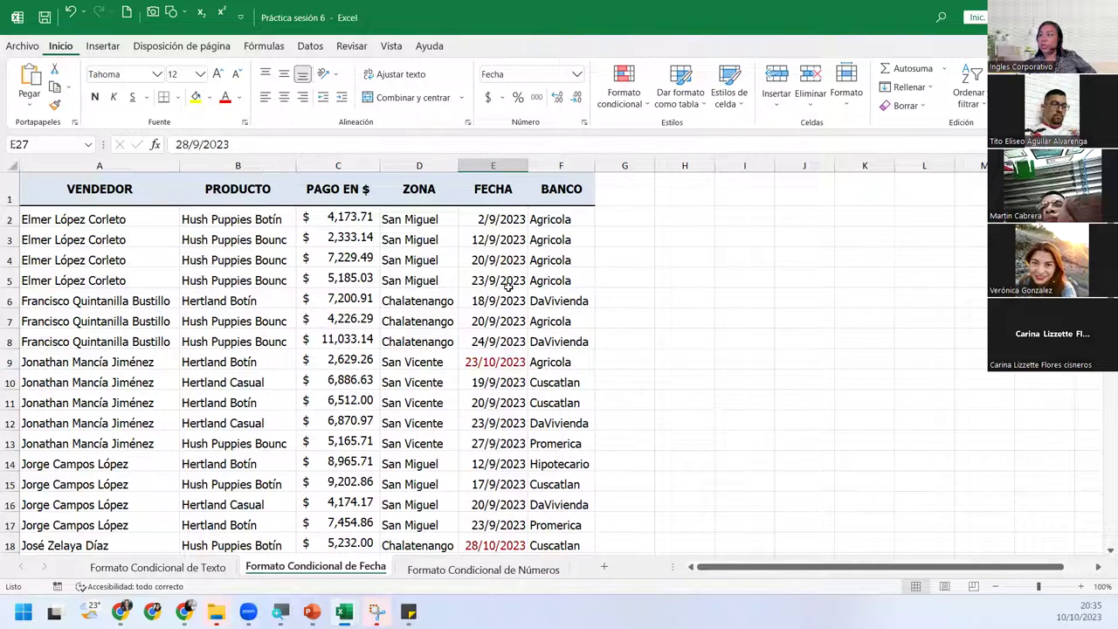
scroll(508, 286, "down", 6)
scroll(508, 285, "down", 6)
scroll(508, 287, "up", 6)
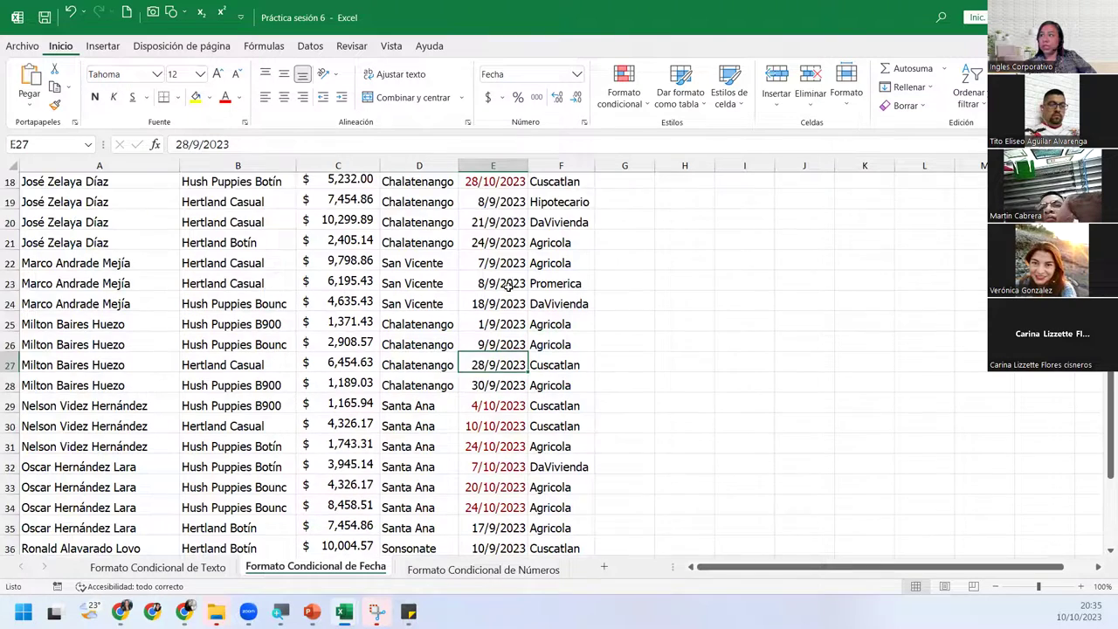
scroll(509, 287, "up", 6)
left_click(513, 214)
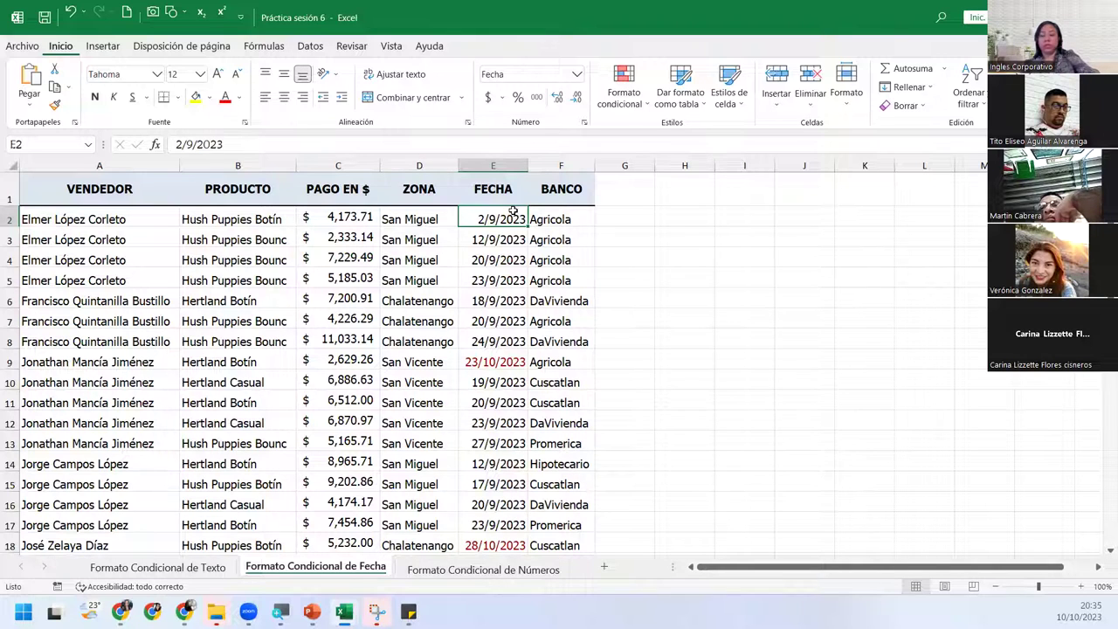
key("ctrl+shift+Down")
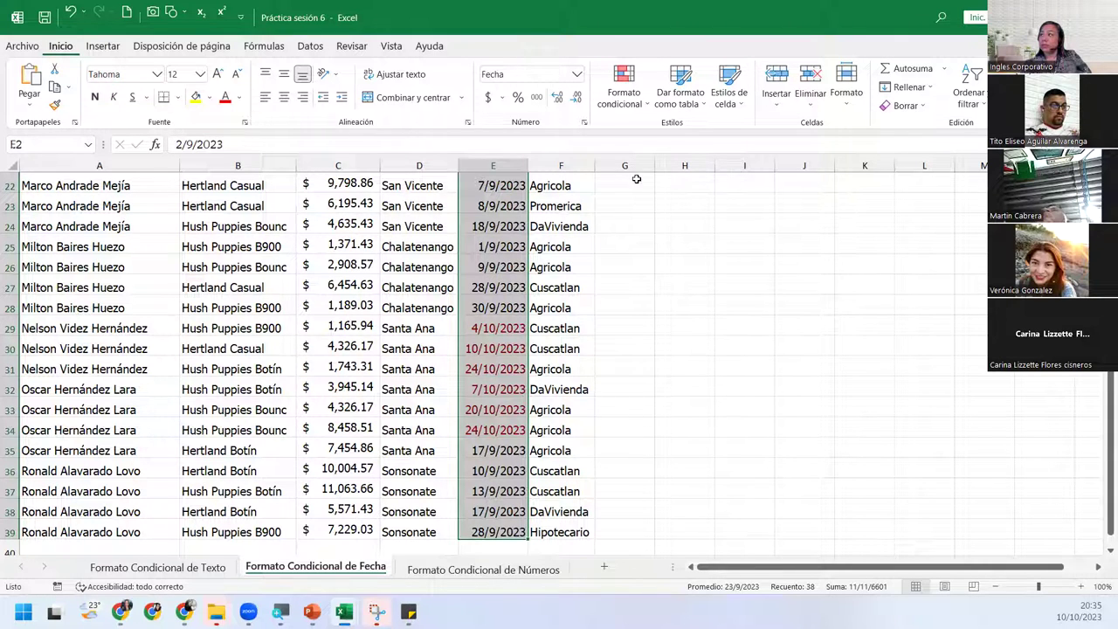
- Start a Formato condicional > Reglas para resaltar celdas > Entre rule
left_click(625, 95)
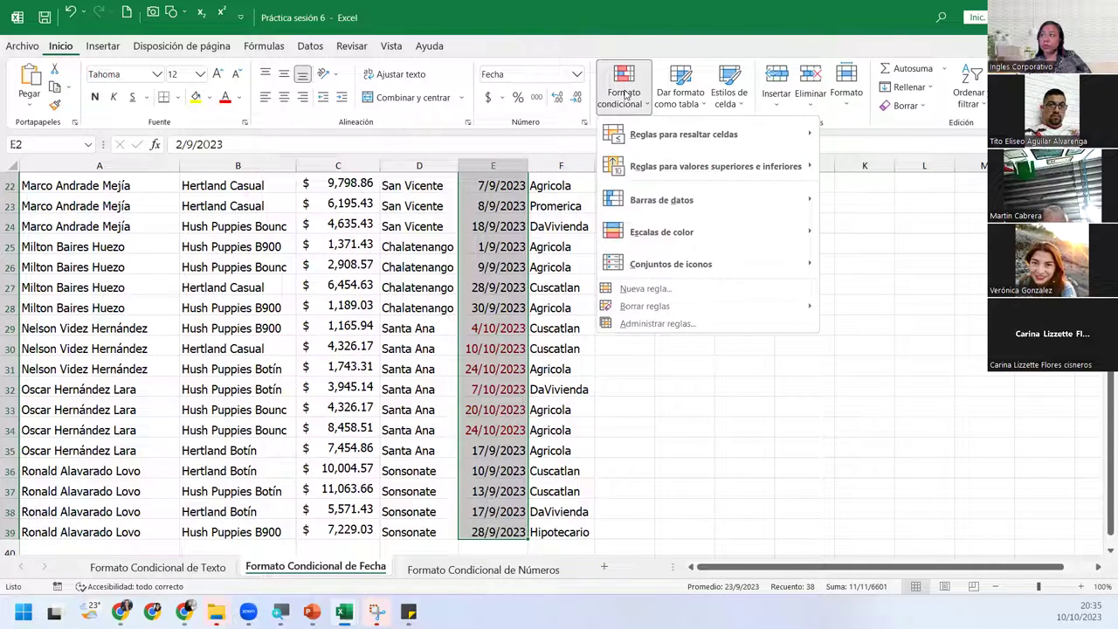
mouse_move(672, 140)
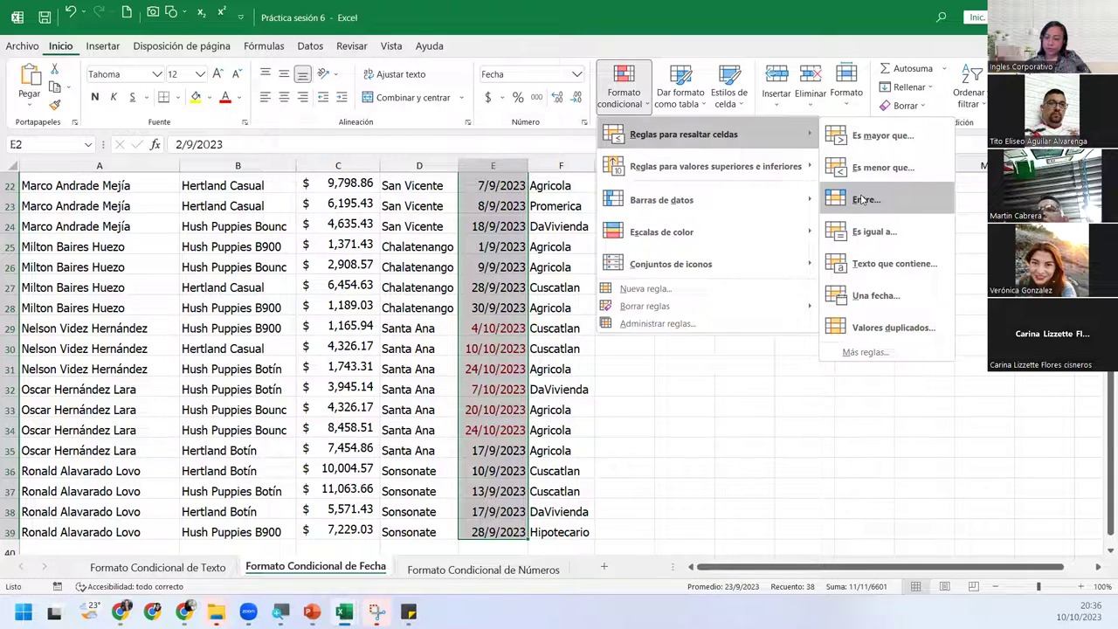
left_click(862, 200)
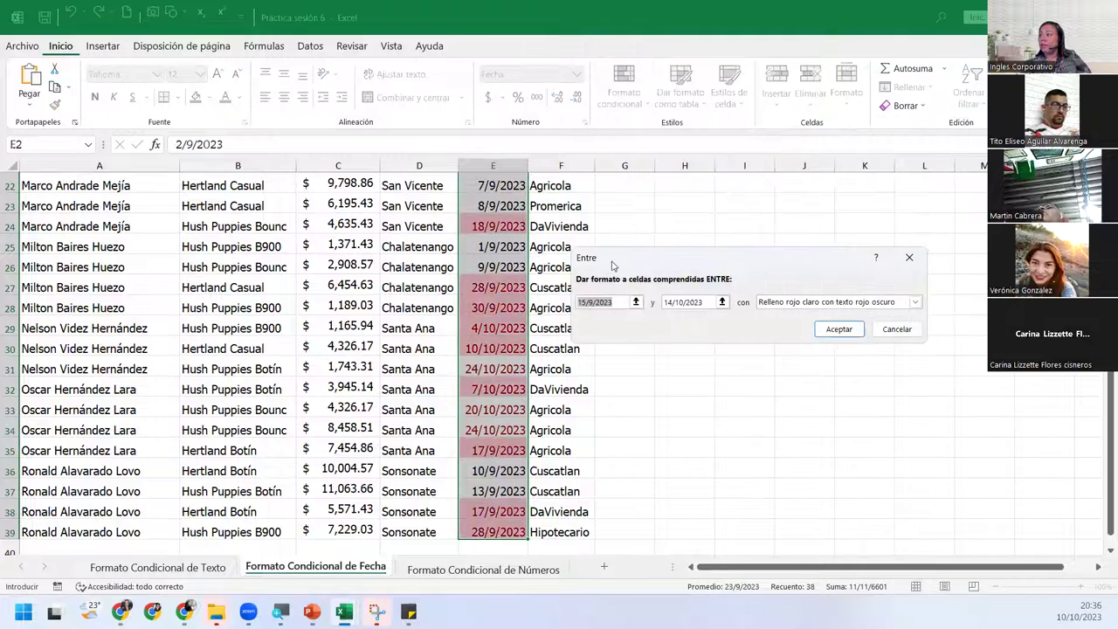
- Set the between range to 01/9/2023 through 15/09/2023
left_click(578, 302)
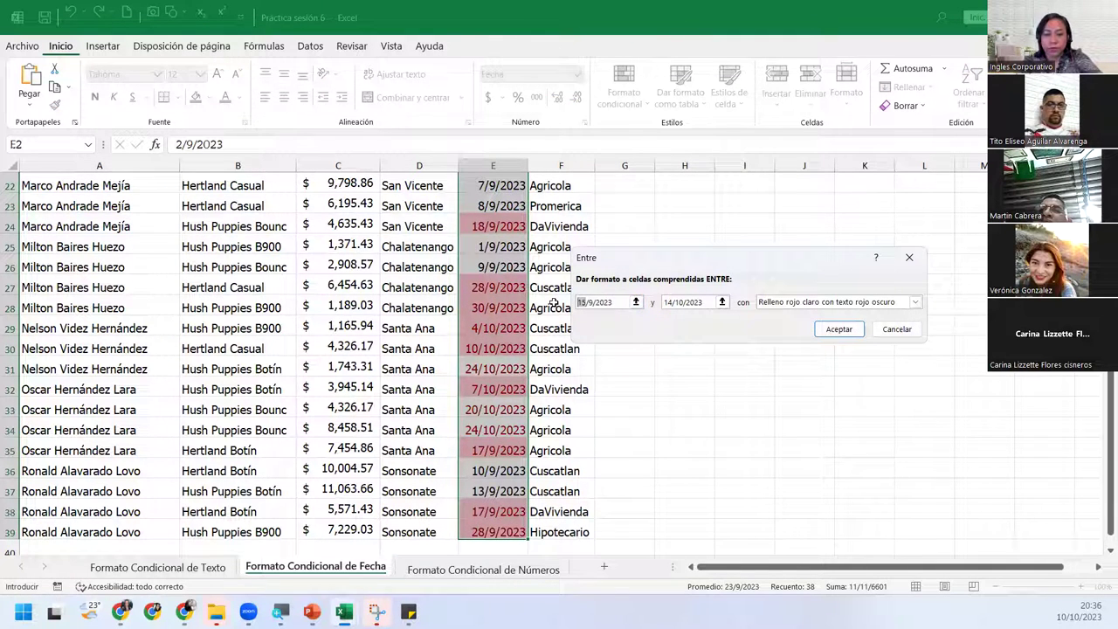
type("01")
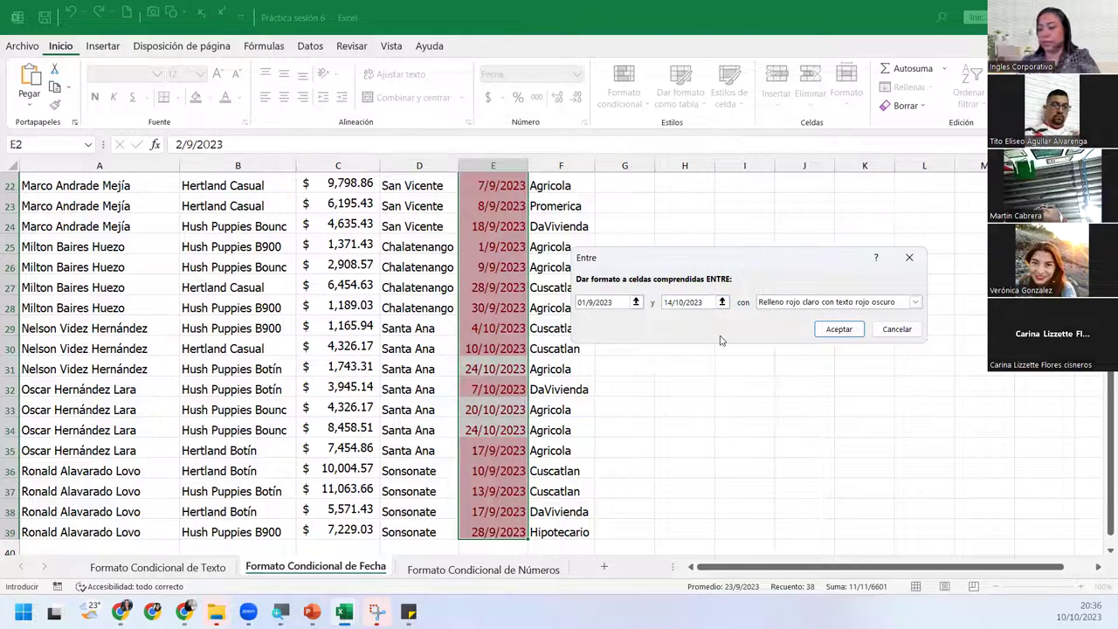
key("BackSpace")
type("5")
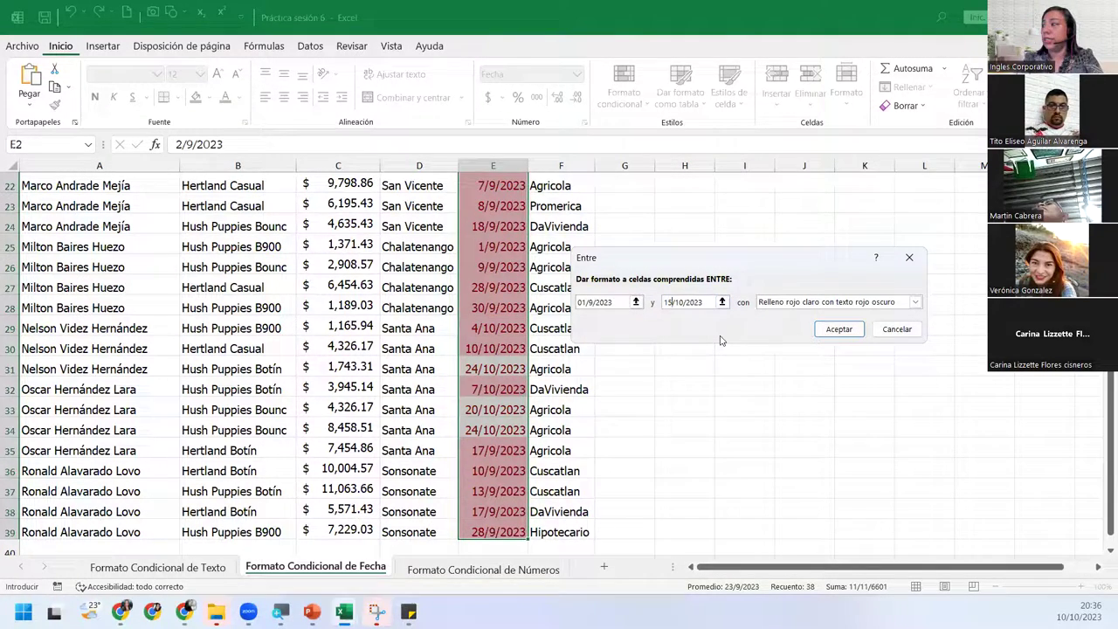
key("Right")
key("Right")
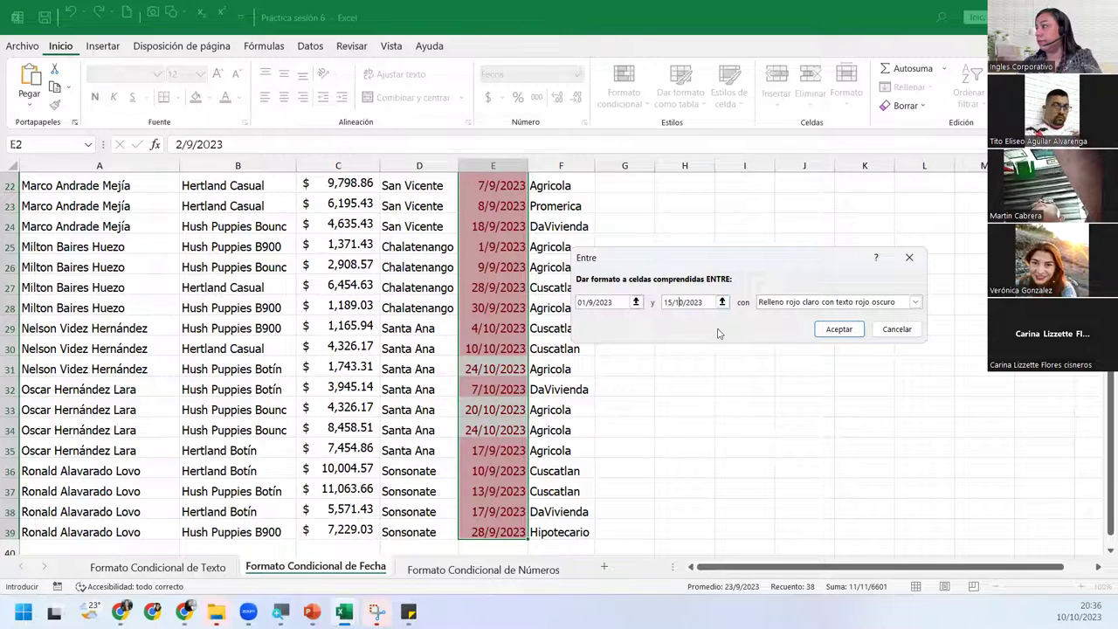
key("BackSpace")
key("Right")
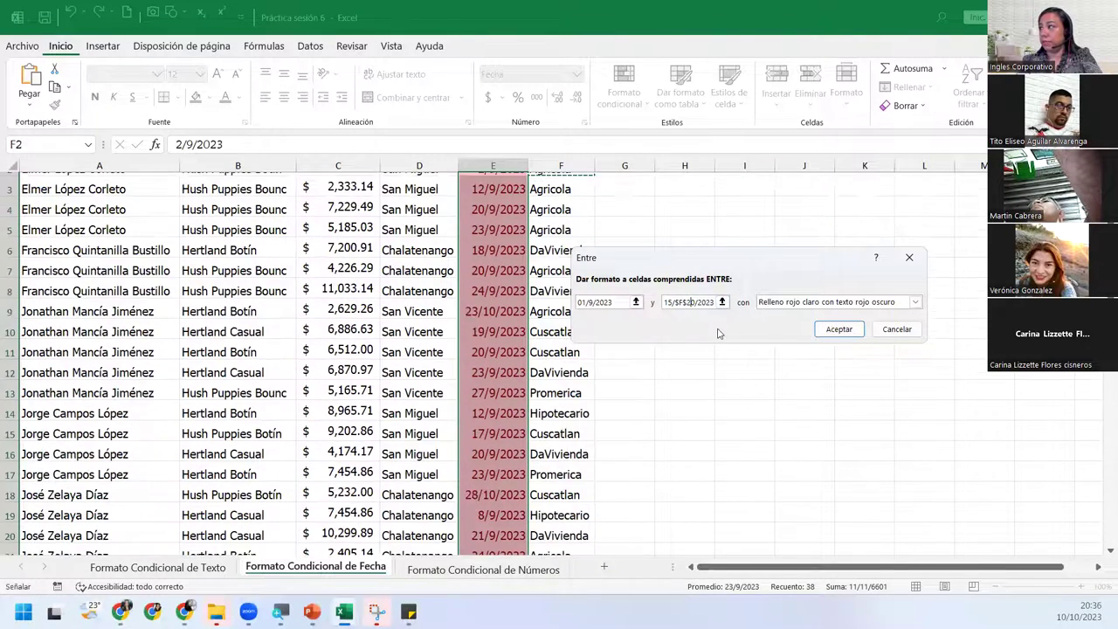
key("BackSpace")
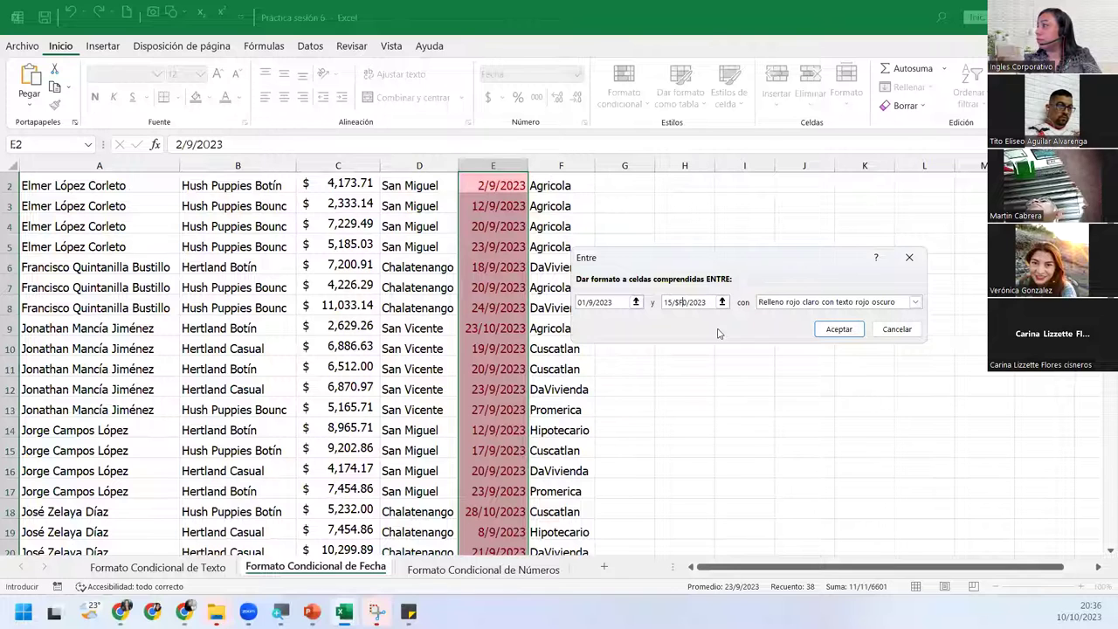
key("BackSpace")
key("BackSpace")
key("Right")
type("9")
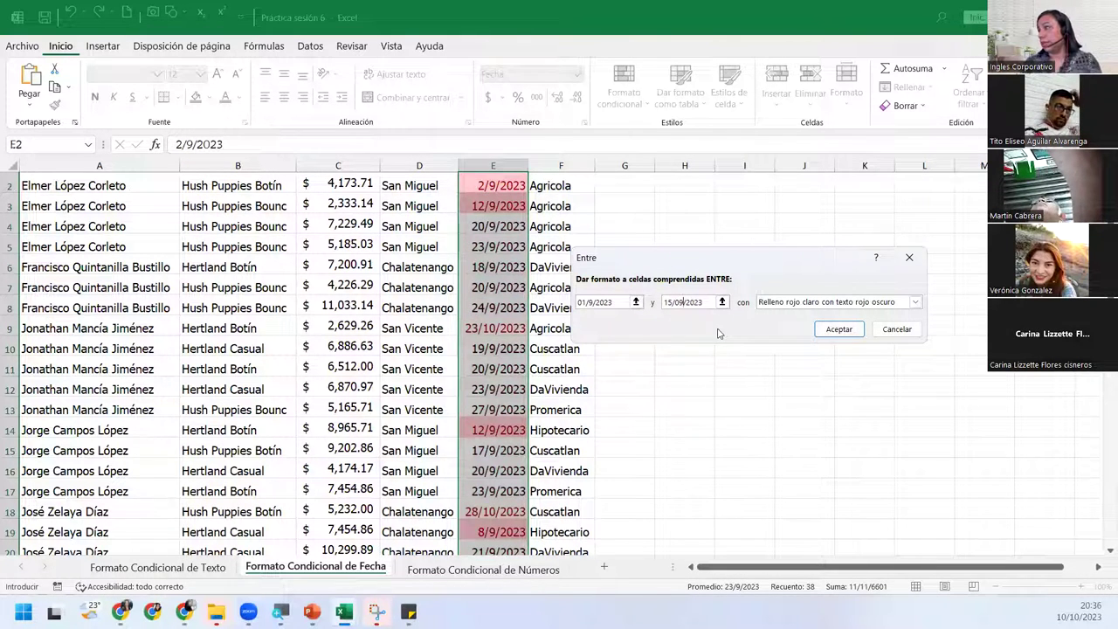
left_click(917, 301)
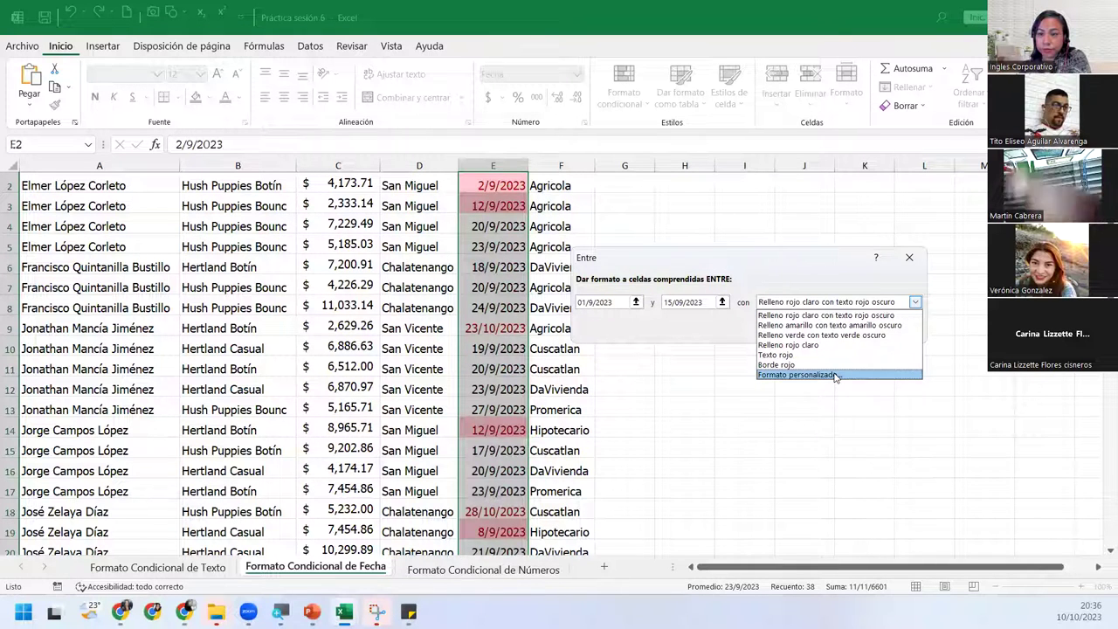
- Give the between rule a custom purple font colour and apply it
left_click(835, 376)
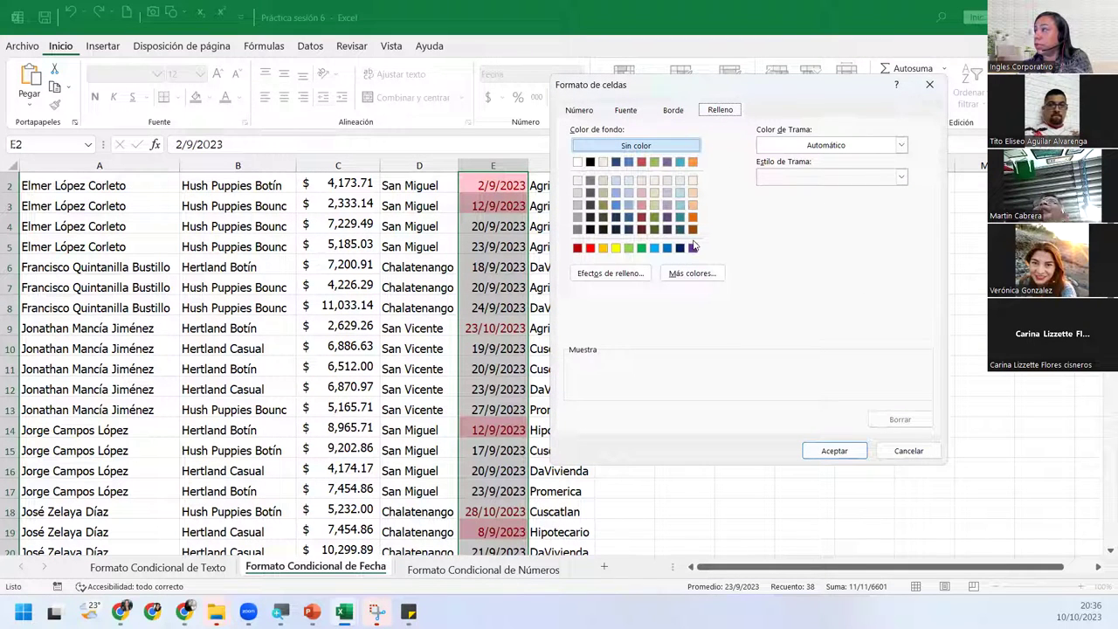
left_click(624, 109)
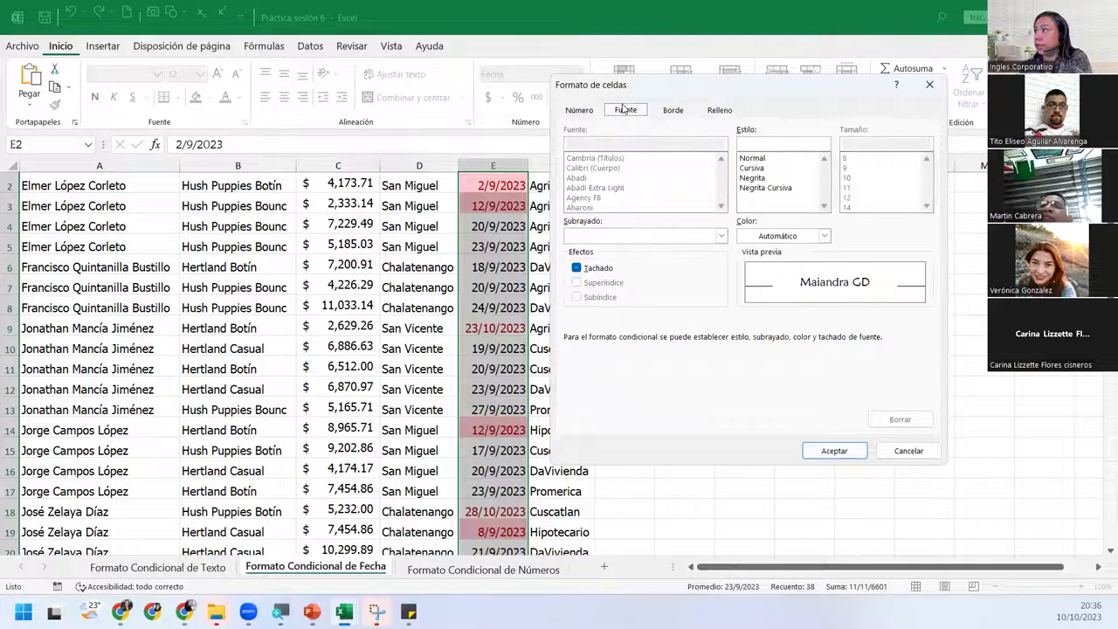
left_click(823, 236)
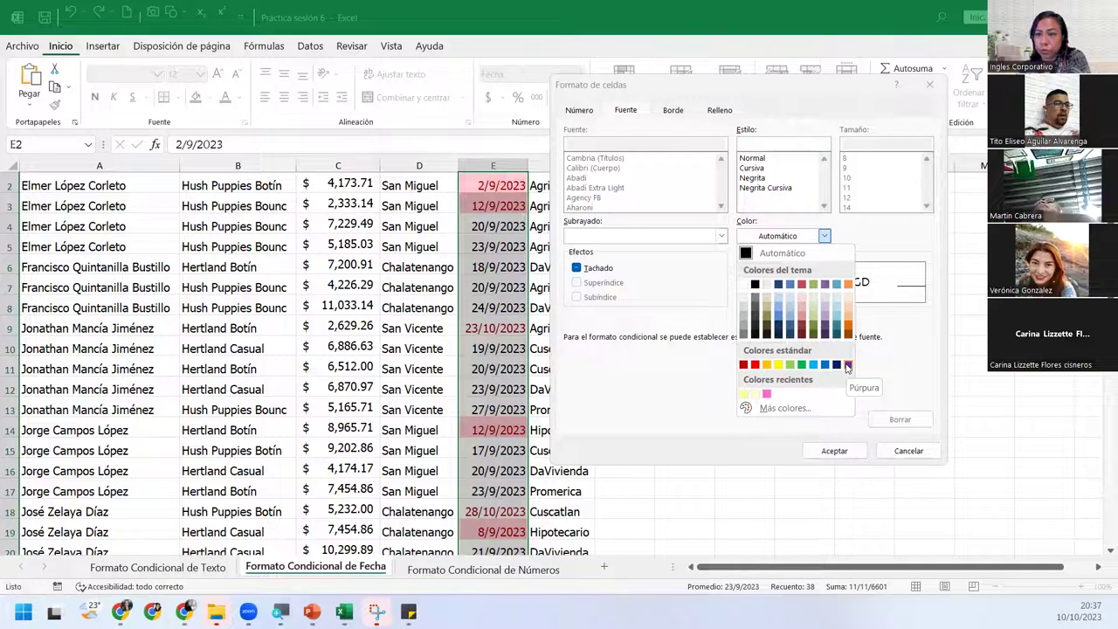
left_click(847, 365)
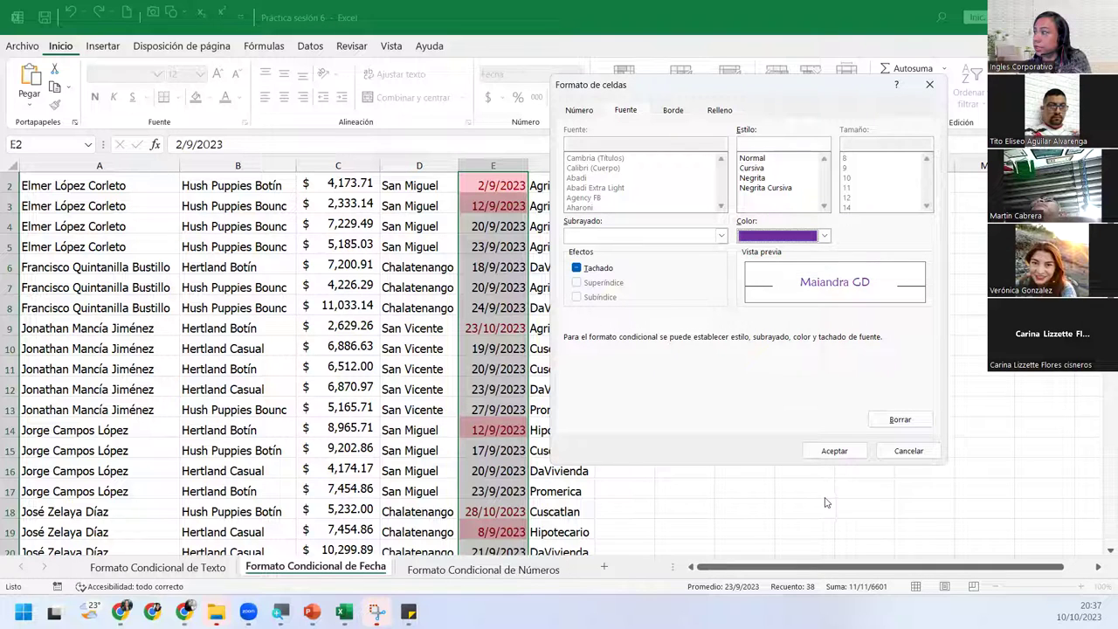
left_click(834, 451)
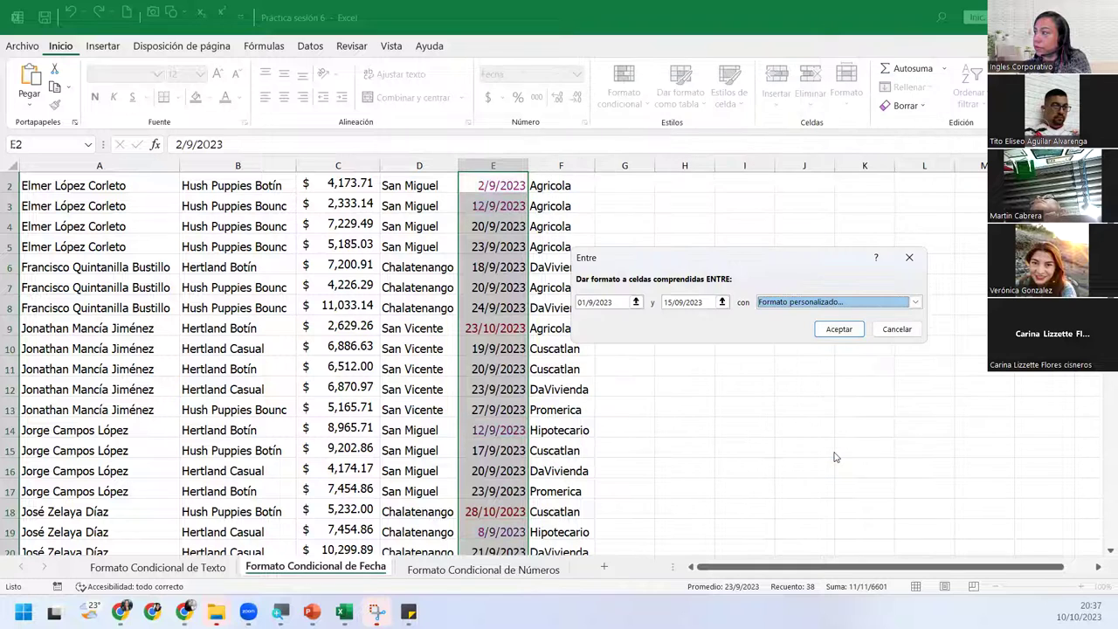
left_click(851, 330)
- Select the FECHA dates E2:E39
left_click(499, 381)
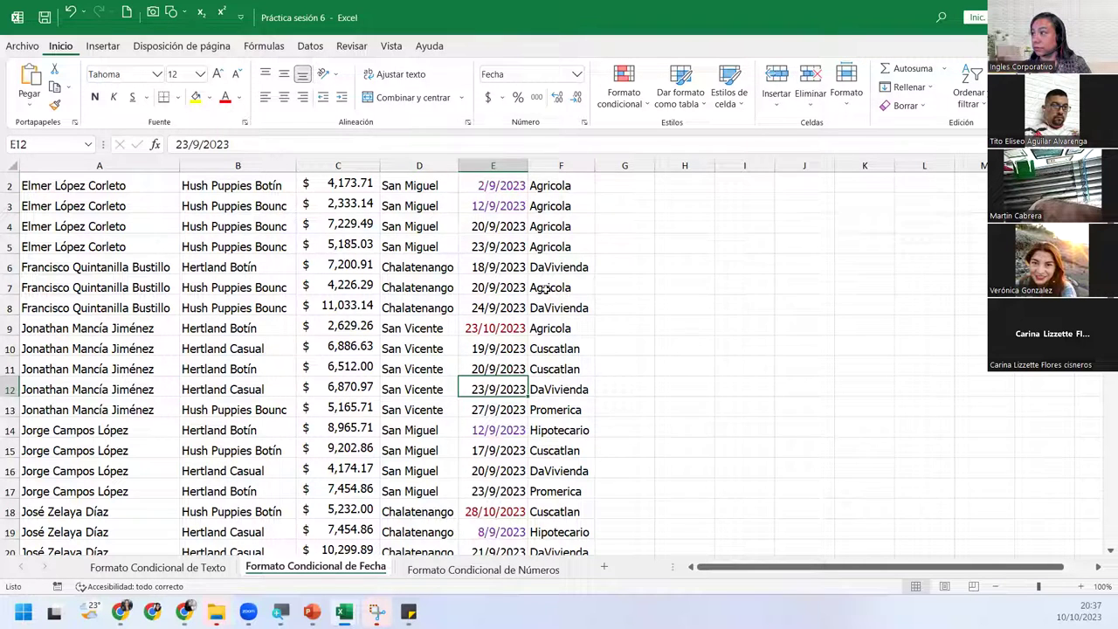
scroll(488, 291, "up", 1)
left_click(490, 217)
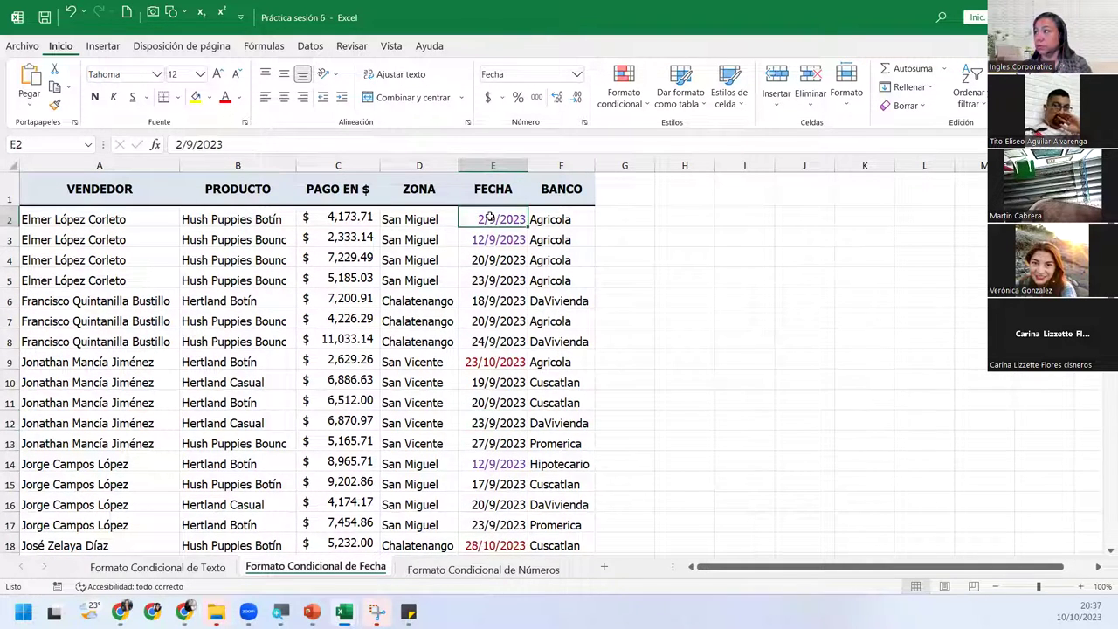
key("ctrl+shift+Down")
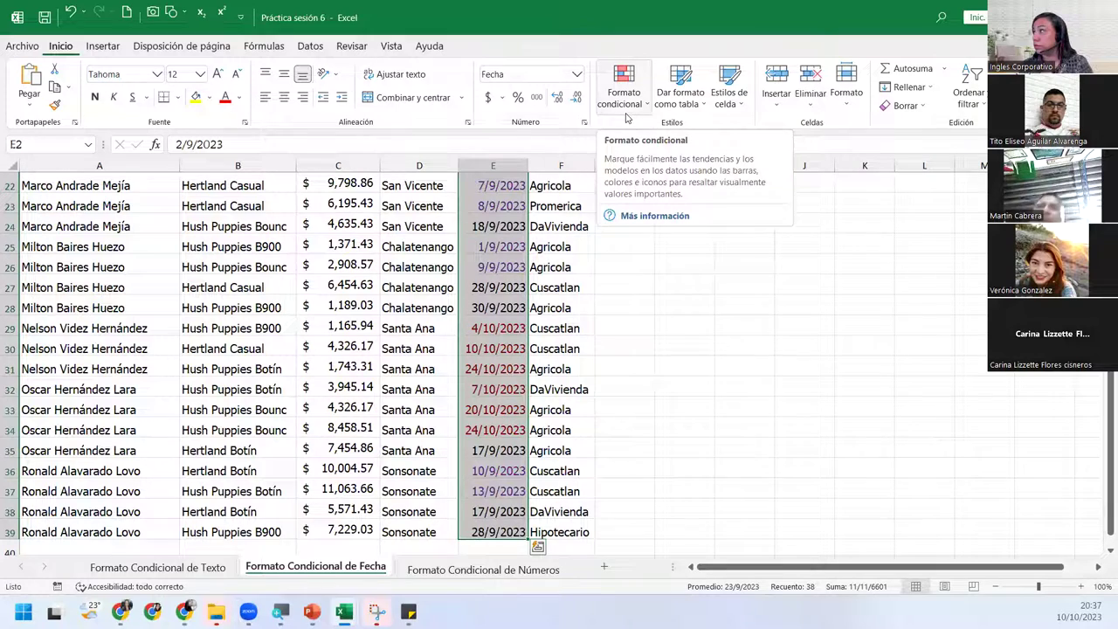
- Undo the purple date rule and show the Reglas para resaltar celdas options
left_click(70, 10)
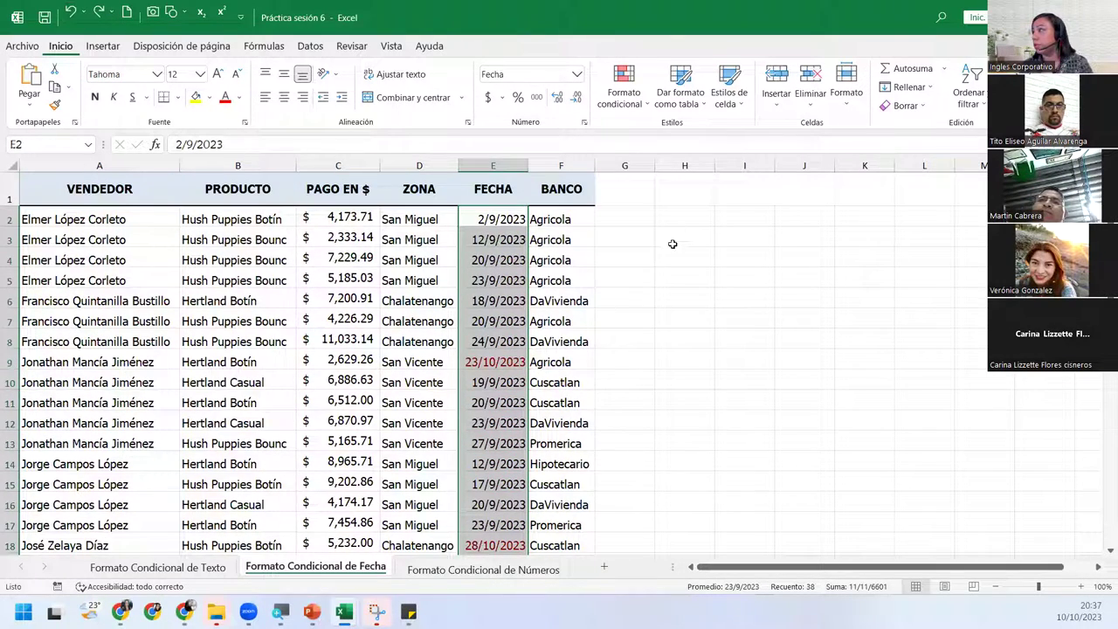
left_click(635, 107)
mouse_move(655, 134)
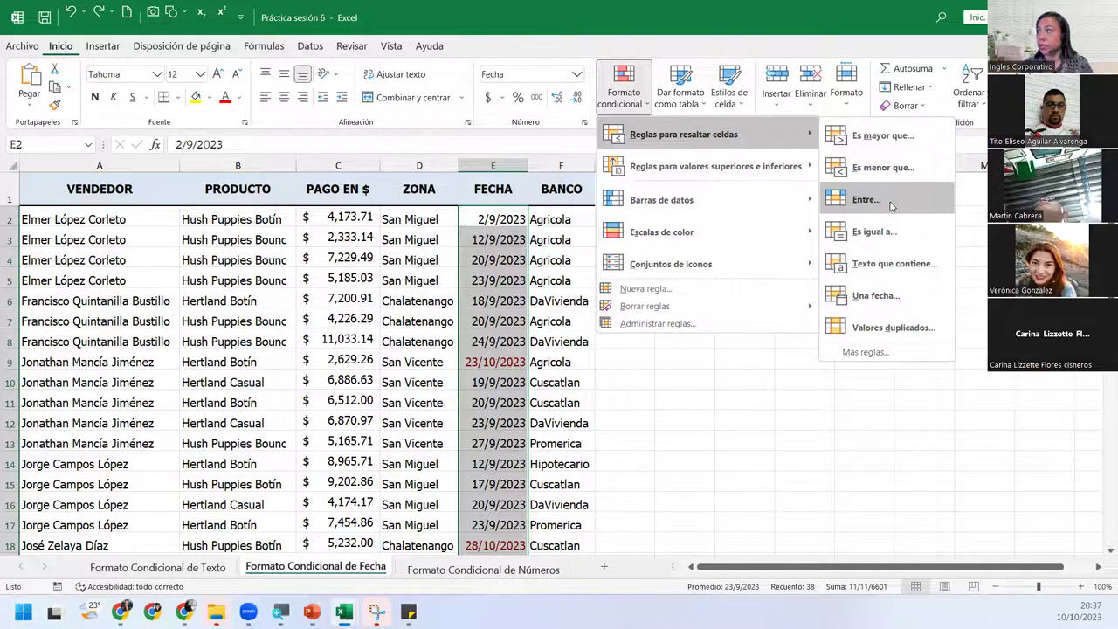
- Start a between-dates rule covering 01/09/2023 to 15/09/2023
left_click(891, 206)
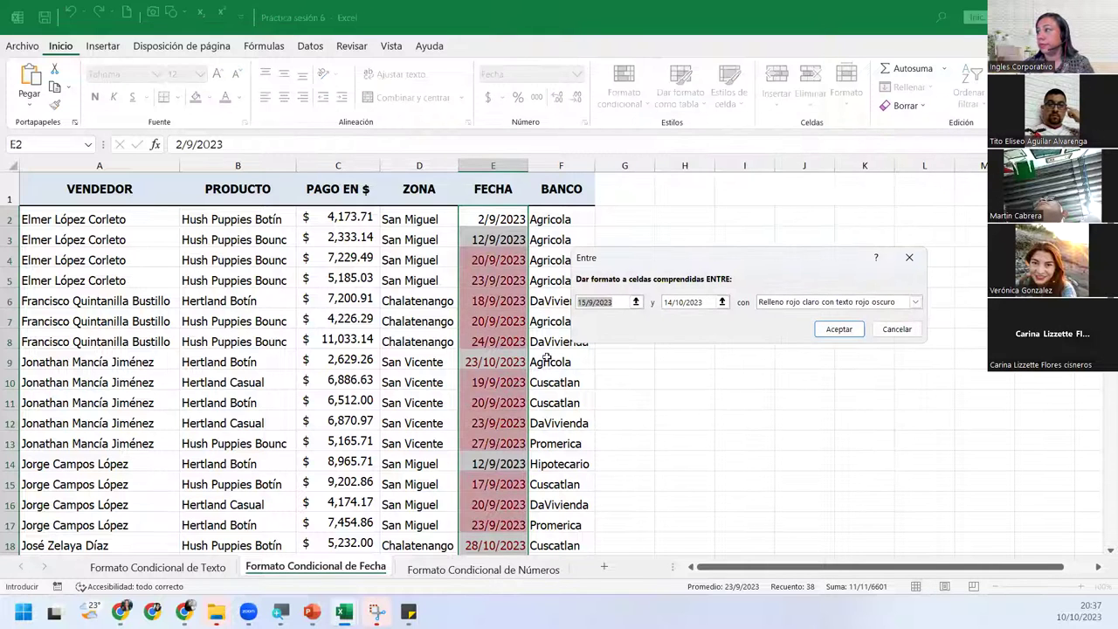
left_click(579, 301)
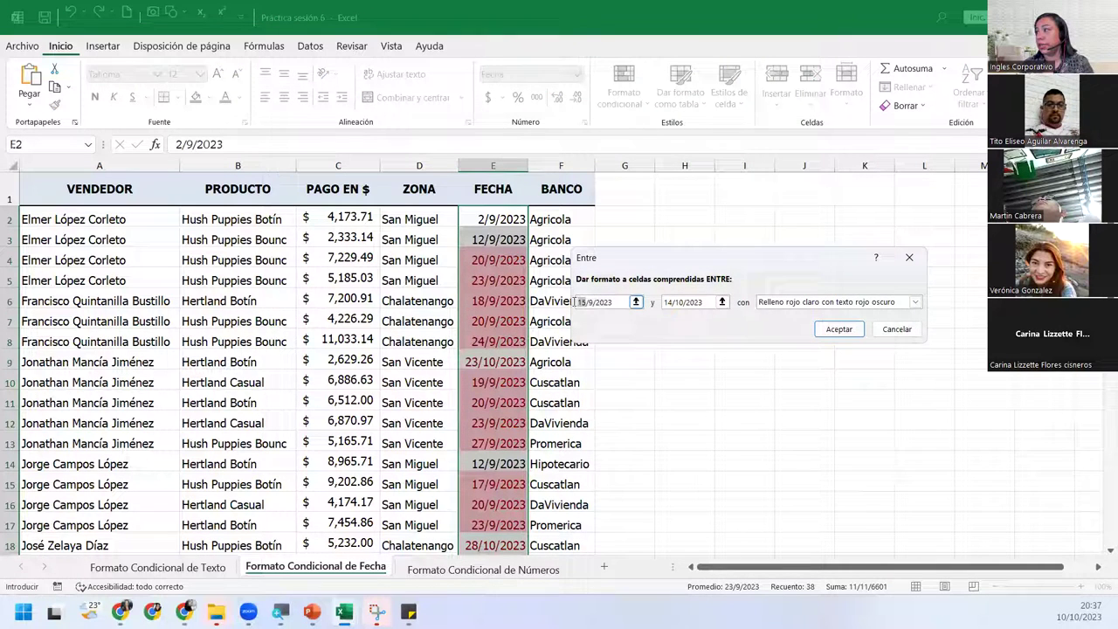
type("01")
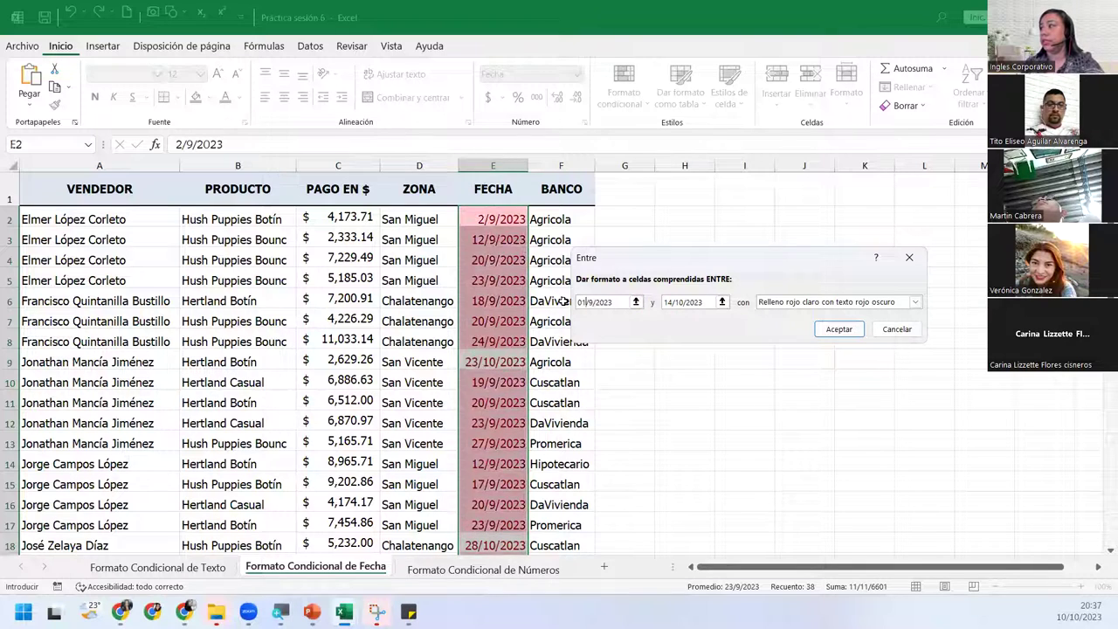
left_click_drag(675, 301, 664, 302)
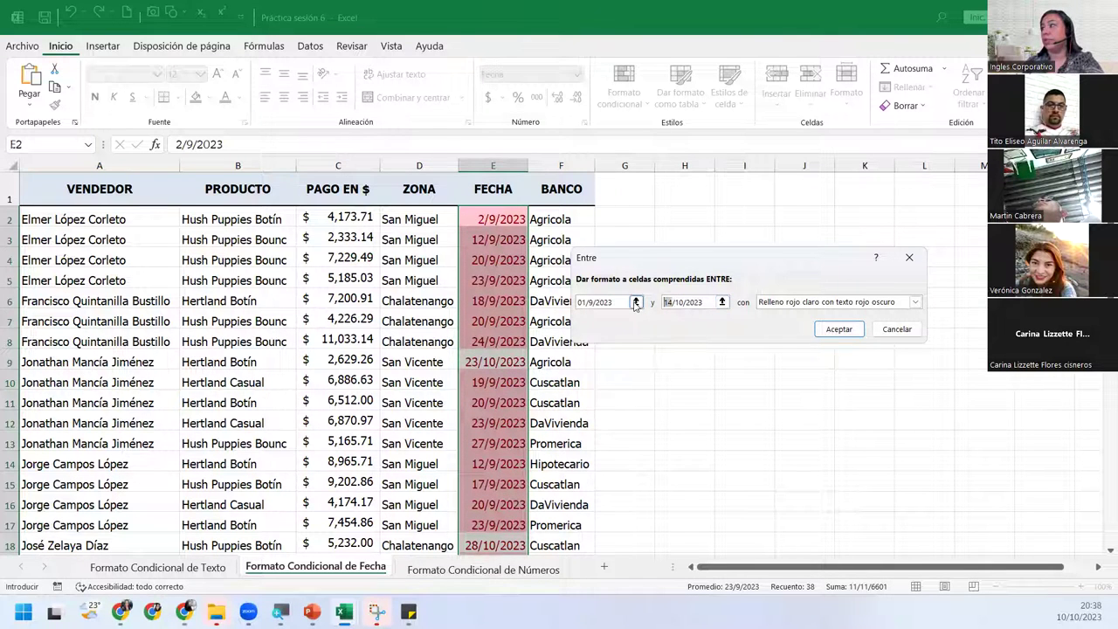
type("015")
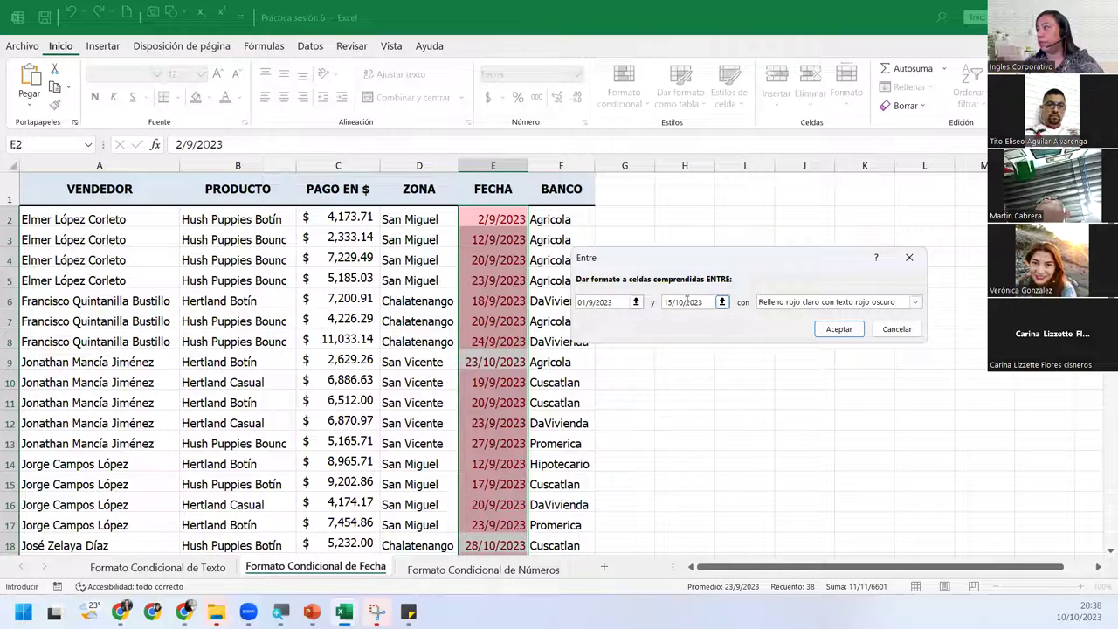
key("BackSpace")
key("BackSpace")
type("09")
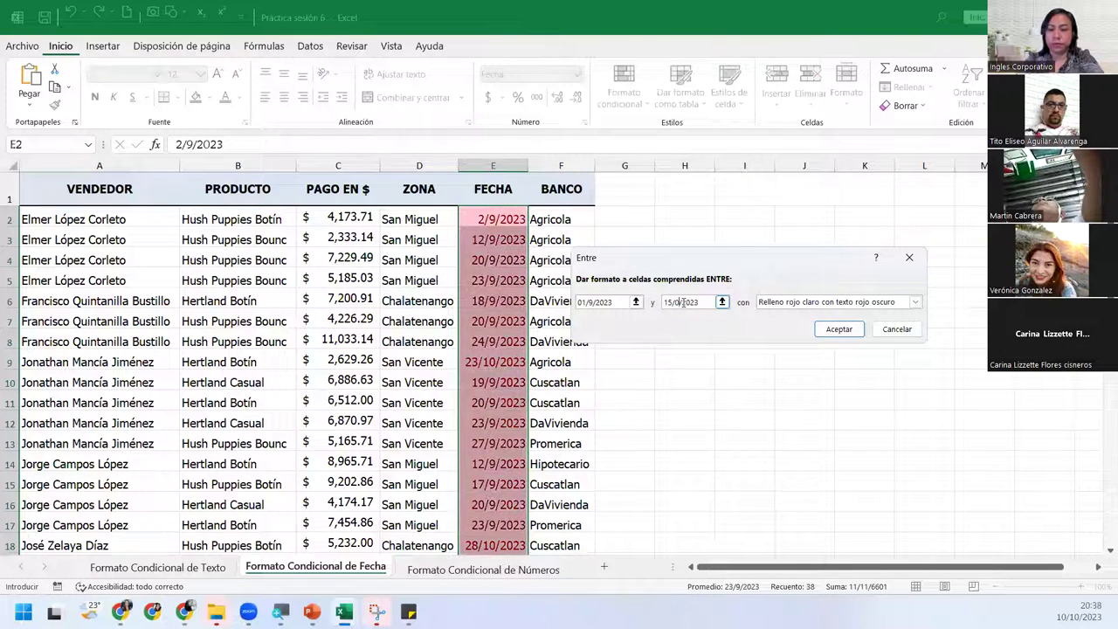
- Give the rule a custom purple font format, apply it, and return to E2
left_click(915, 303)
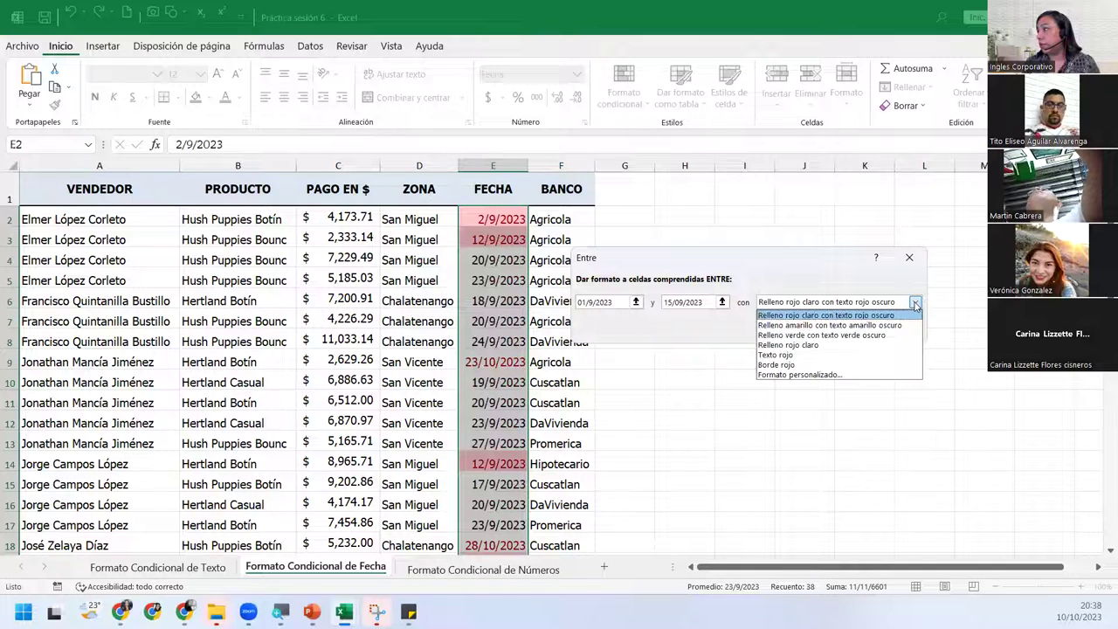
left_click(795, 376)
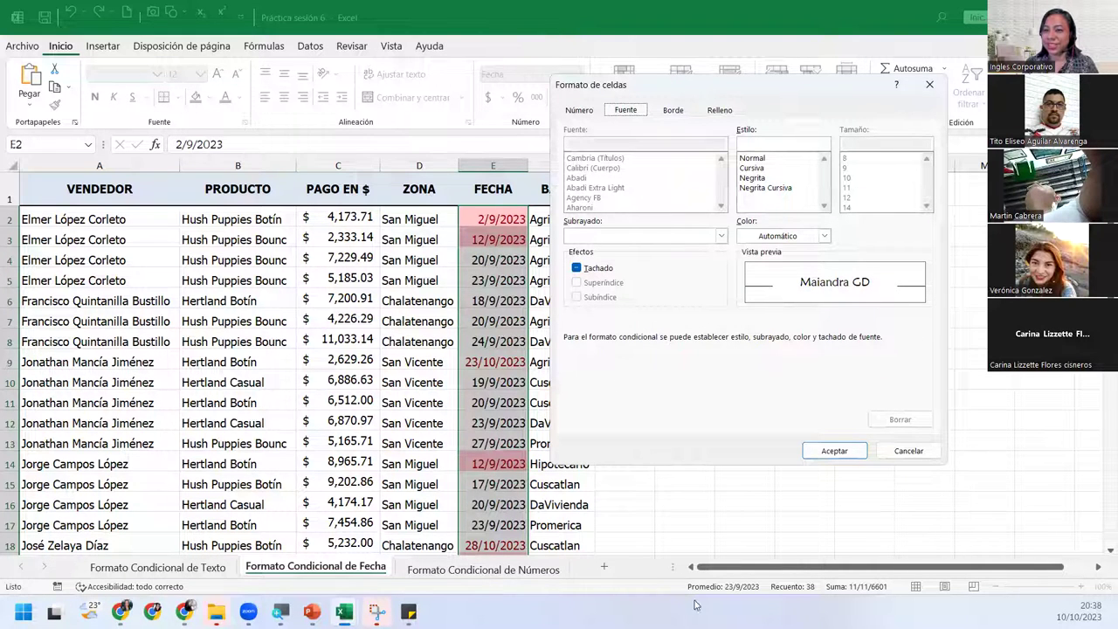
left_click(821, 235)
left_click(848, 371)
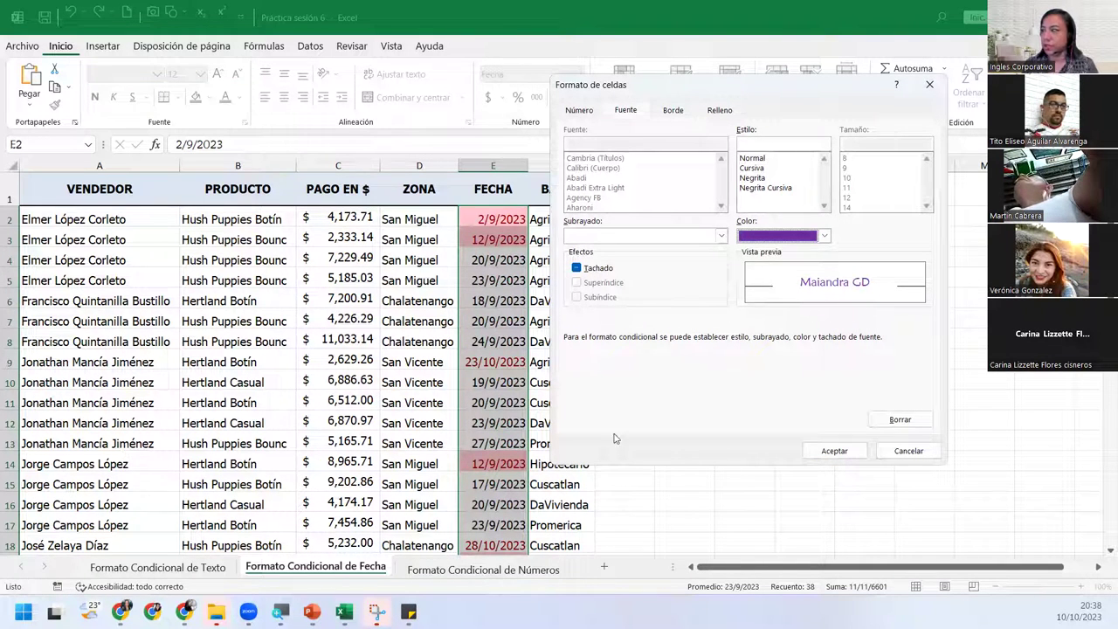
left_click(834, 452)
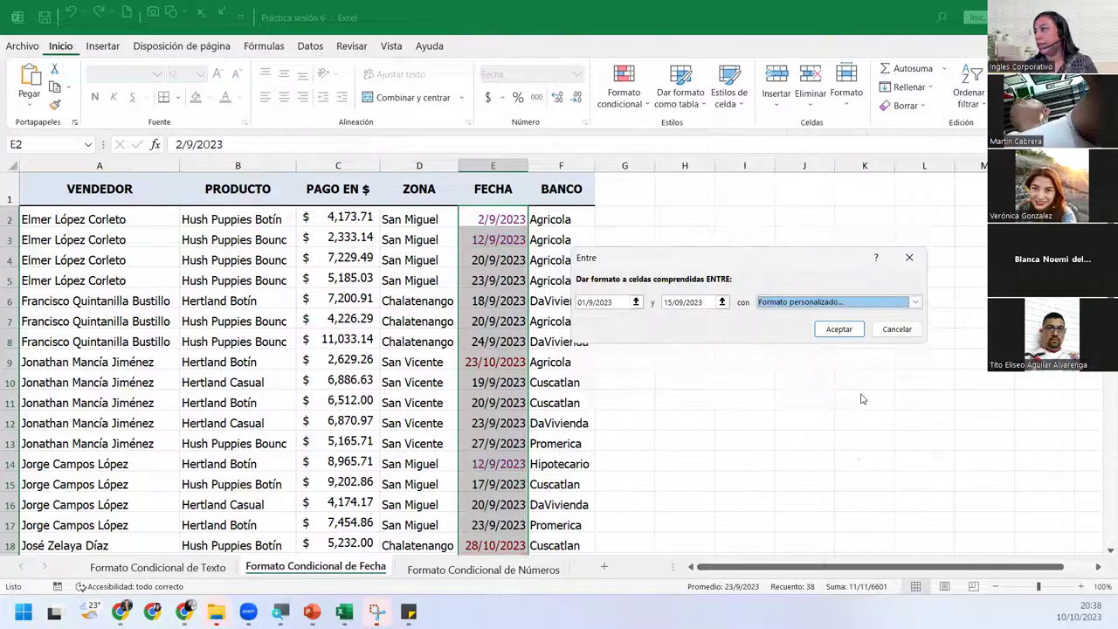
left_click(841, 328)
left_click(472, 300)
left_click(476, 218)
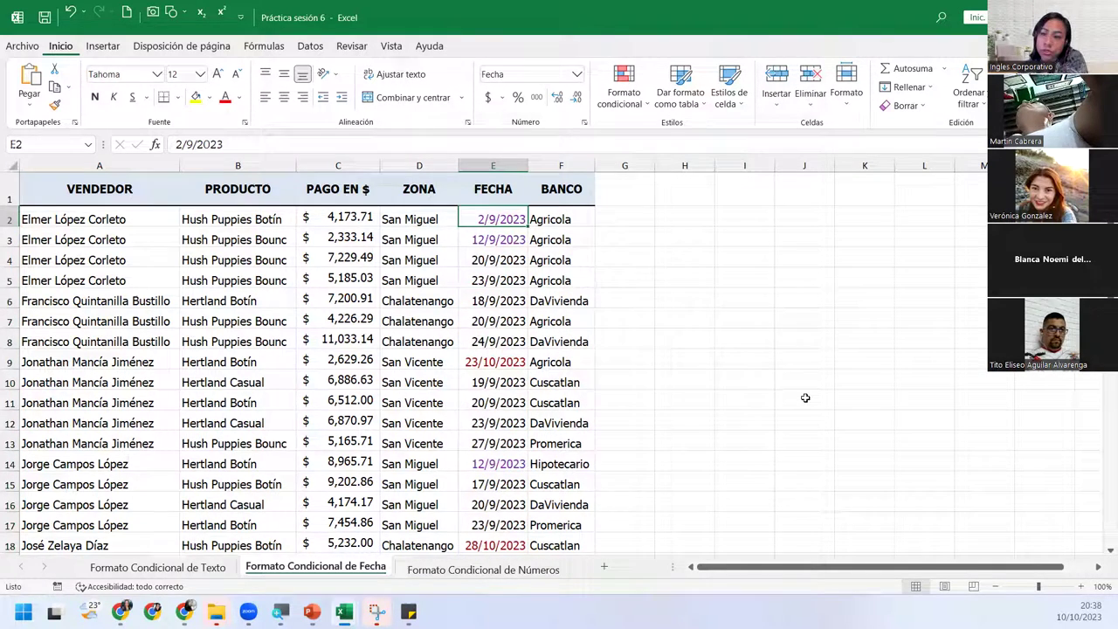
- Sort the table by FECHA oldest to newest and check the purple early-September dates
left_click(969, 92)
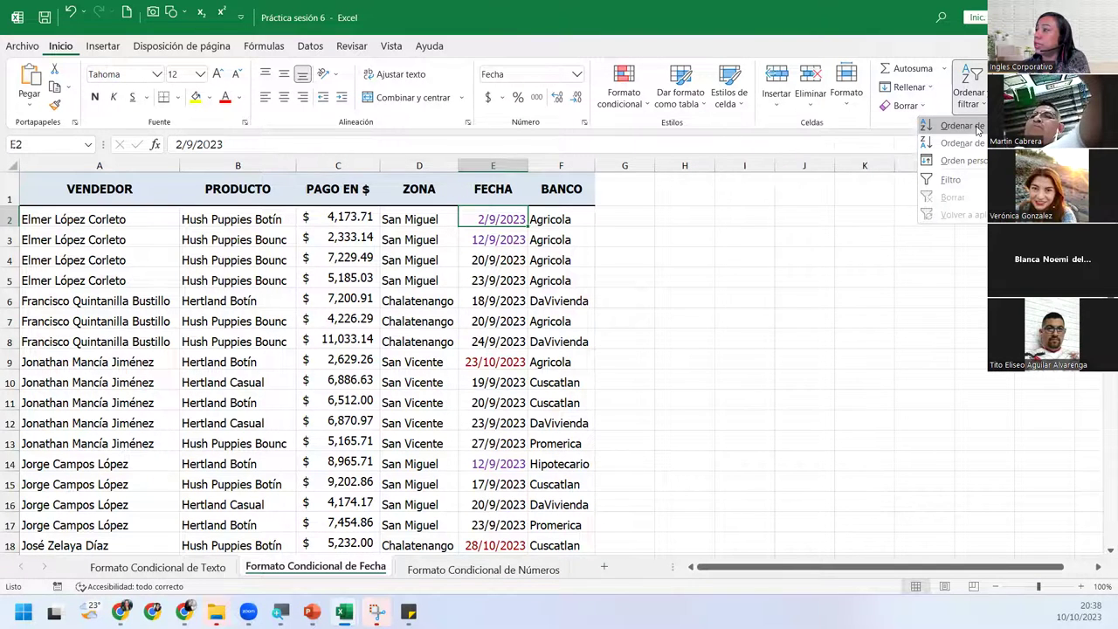
left_click(961, 126)
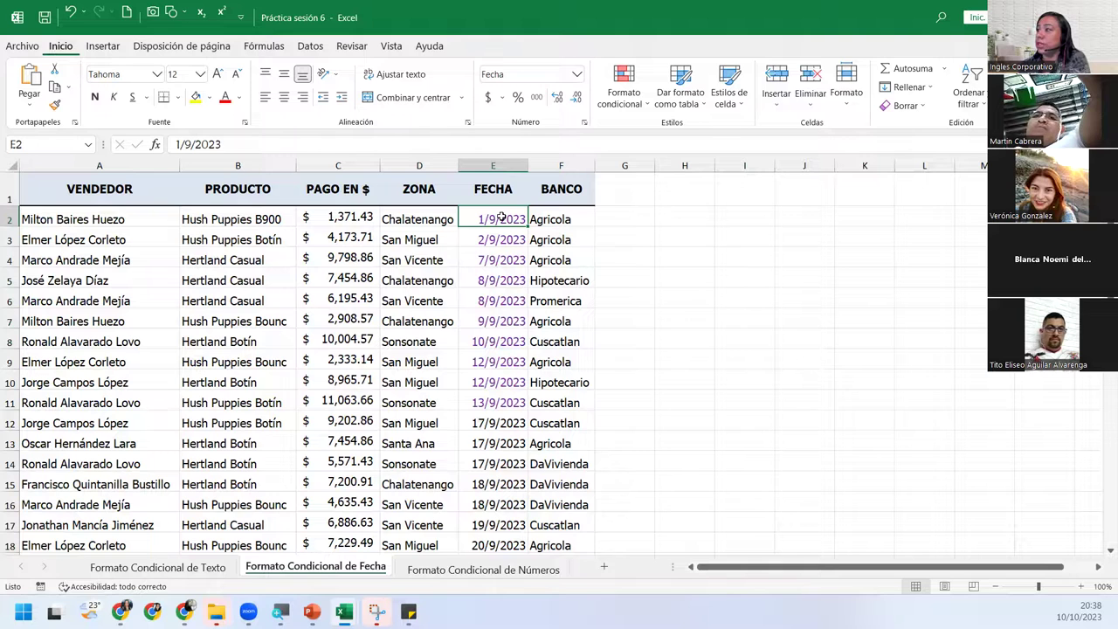
left_click_drag(502, 217, 514, 423)
left_click(520, 482)
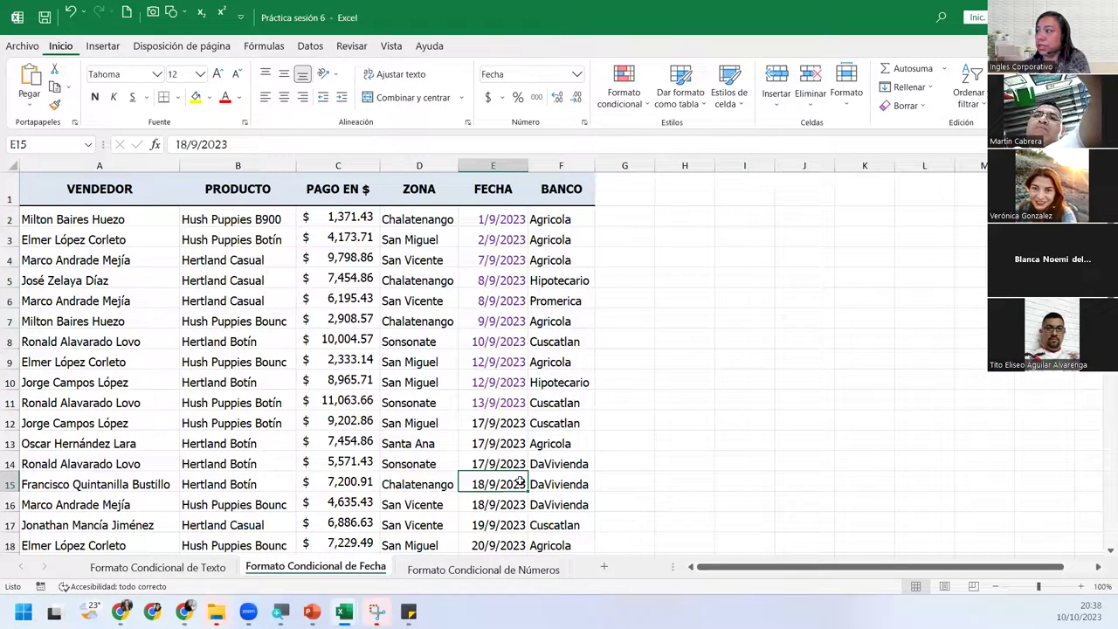
- Review the sorted dates down to the last one, 28/10/2023, then go back to E3
scroll(513, 474, "down", 3)
scroll(513, 475, "down", 2)
scroll(513, 474, "down", 2)
scroll(513, 473, "down", 3)
scroll(513, 473, "up", 2)
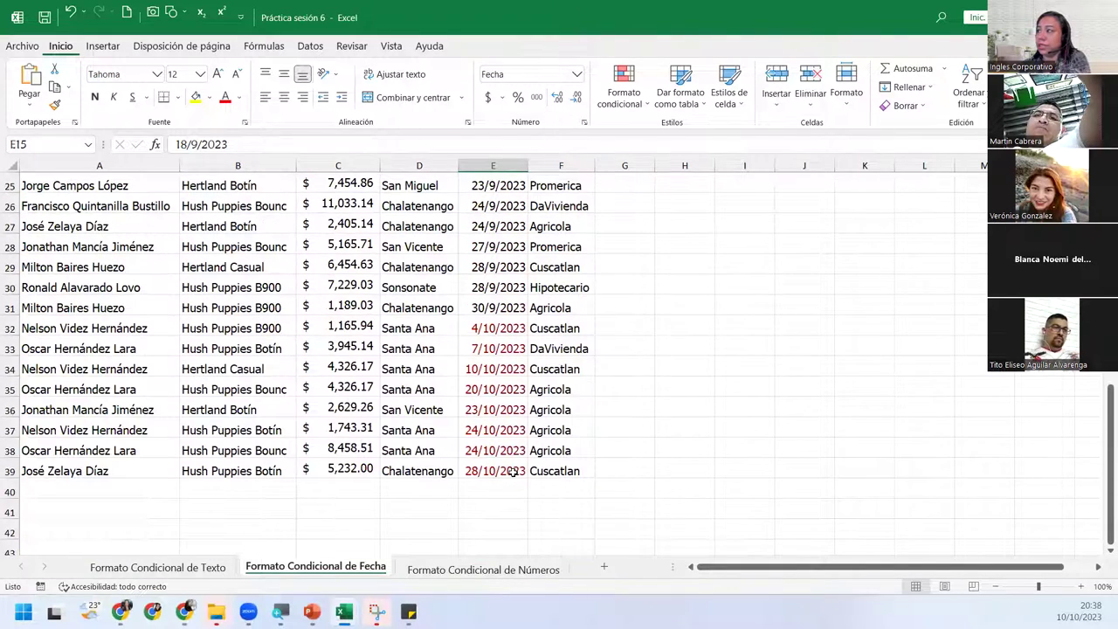
left_click_drag(506, 328, 511, 472)
left_click(517, 472)
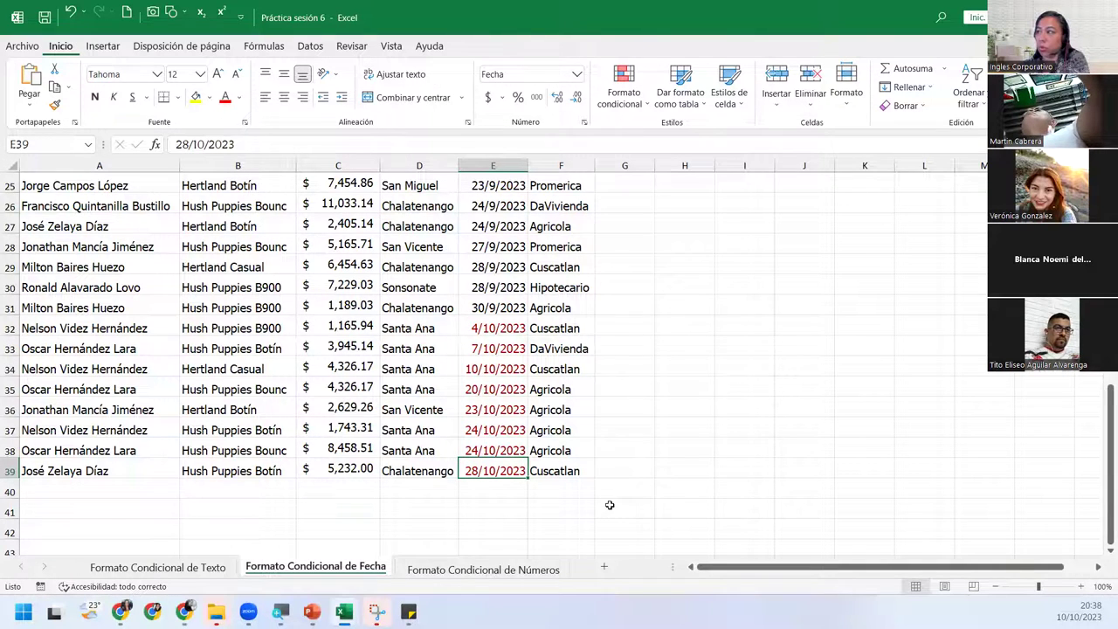
scroll(511, 375, "up", 4)
scroll(481, 354, "up", 4)
left_click(487, 234)
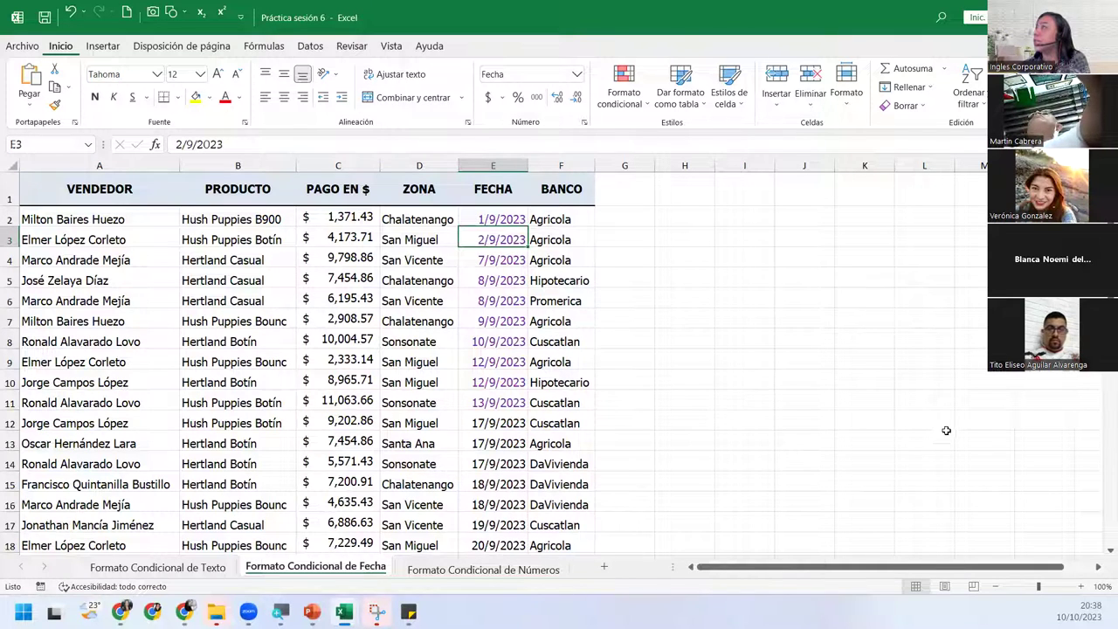
- Re-sort the dates oldest to newest and select E2:E39
left_click(967, 96)
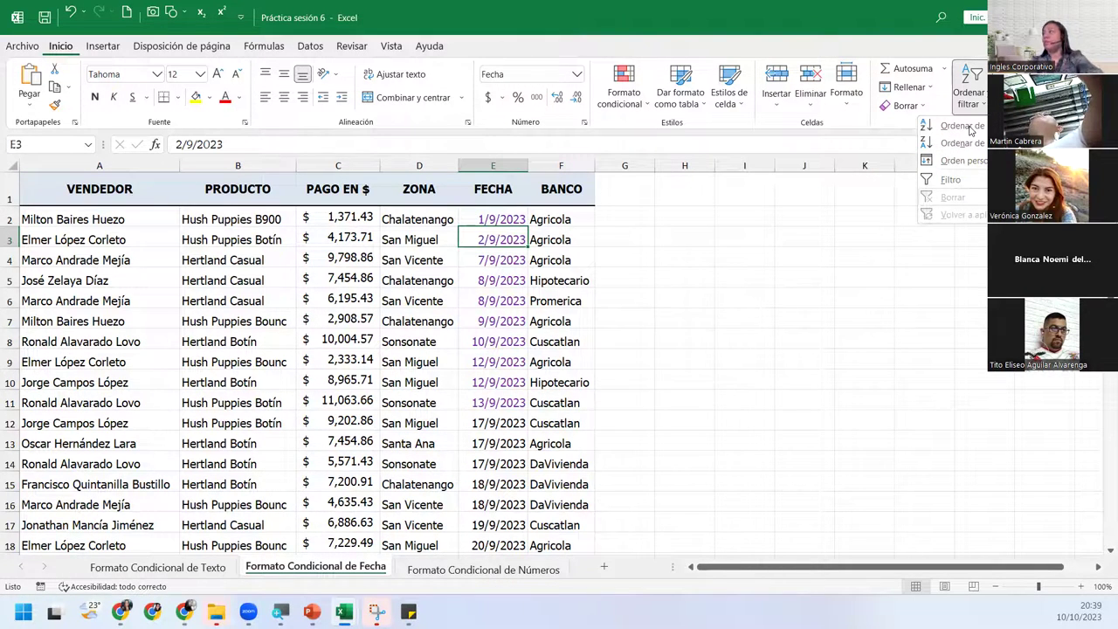
left_click(969, 129)
key("Up")
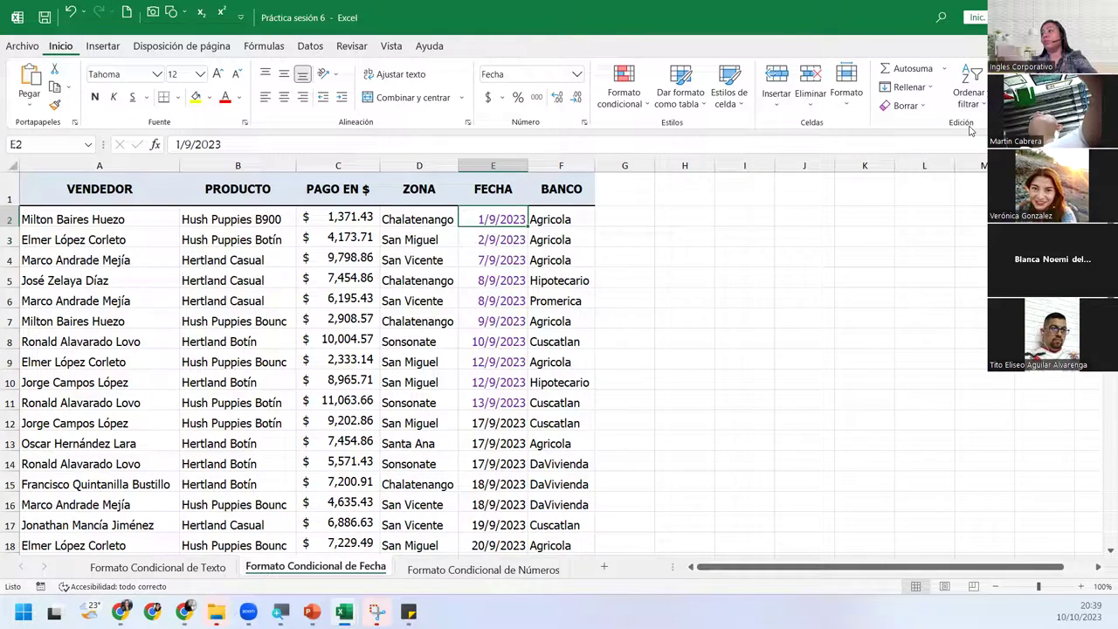
key("ctrl+shift+Down")
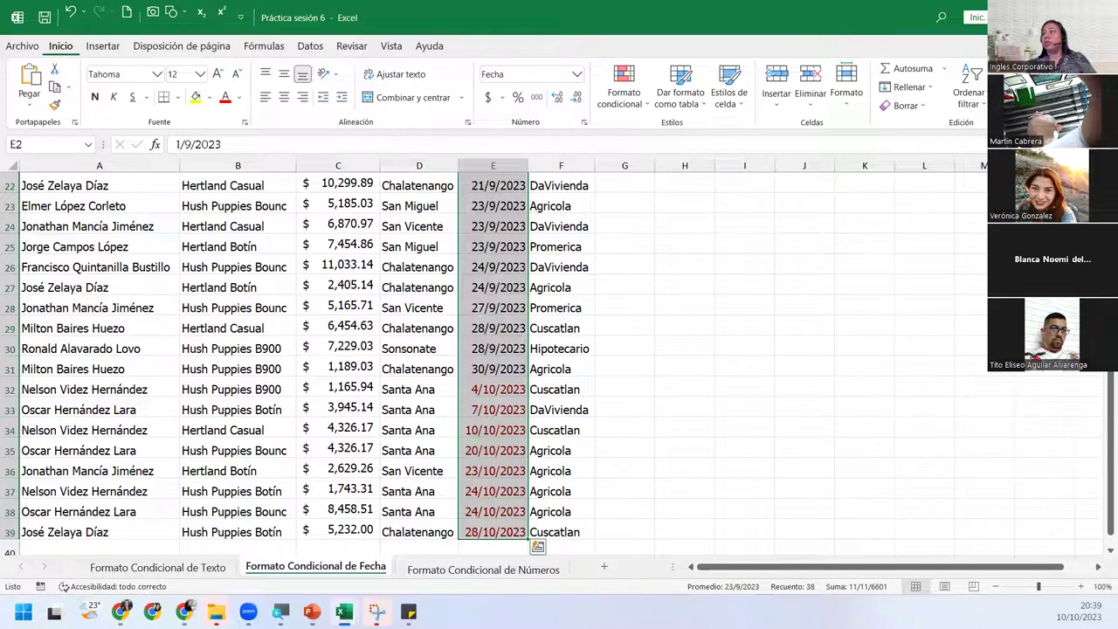
- Open the between-dates rule from the rules manager and inspect its font format settings
left_click(630, 101)
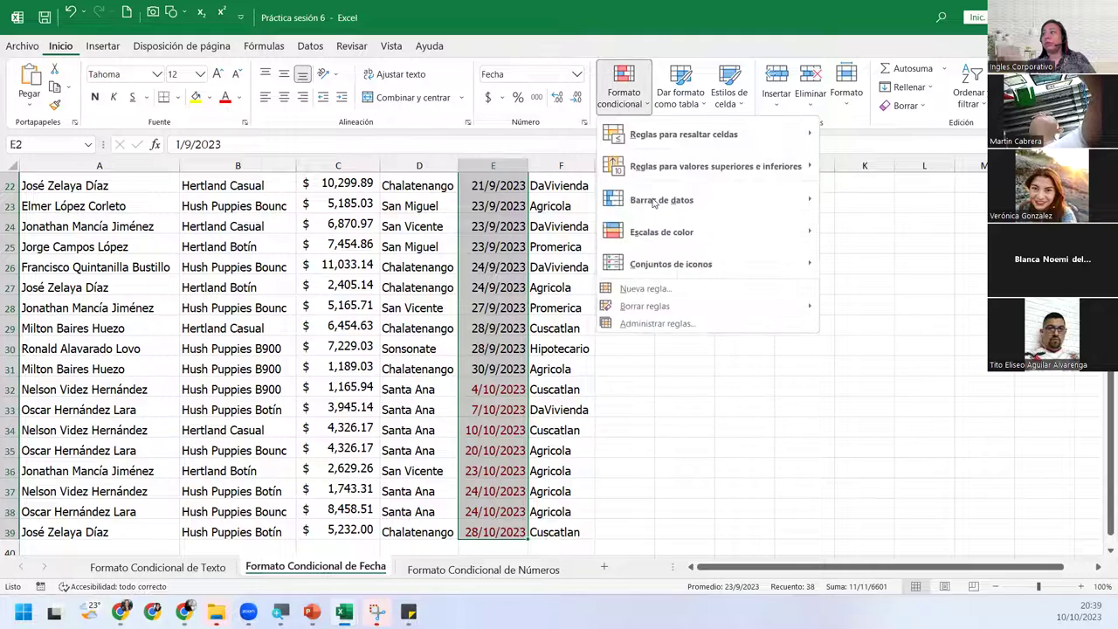
left_click(687, 325)
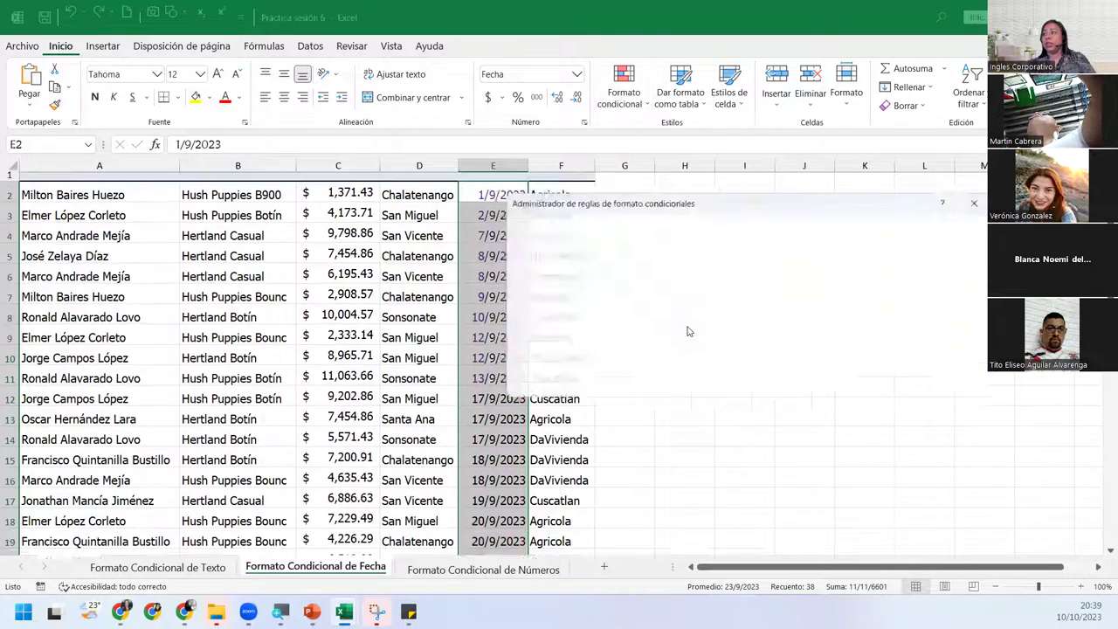
left_click(574, 282)
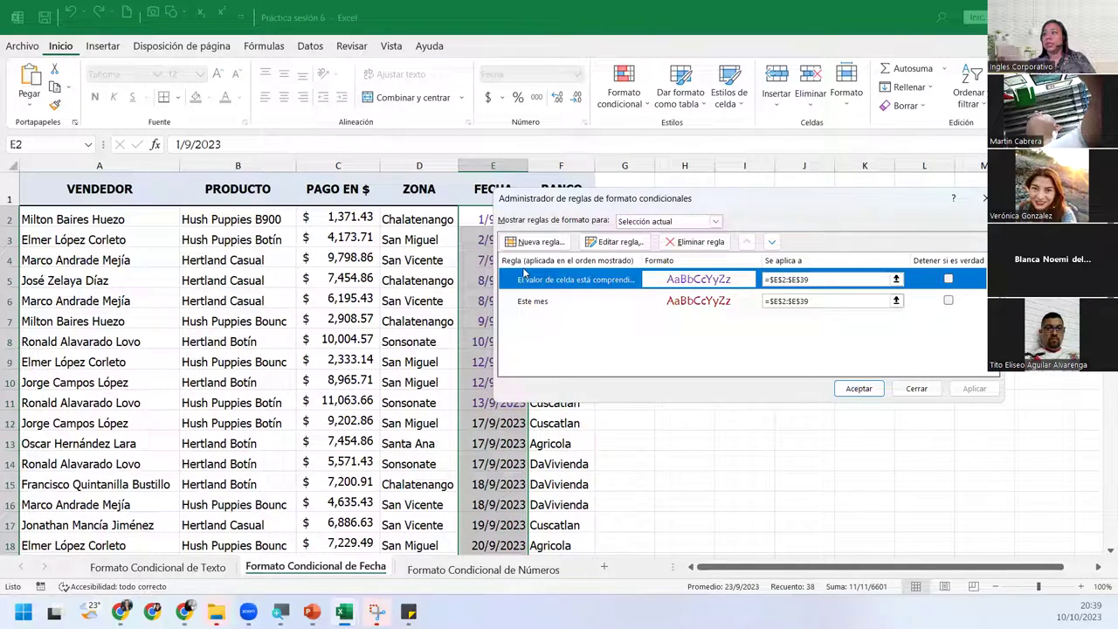
left_click(615, 241)
left_click(762, 388)
left_click(721, 110)
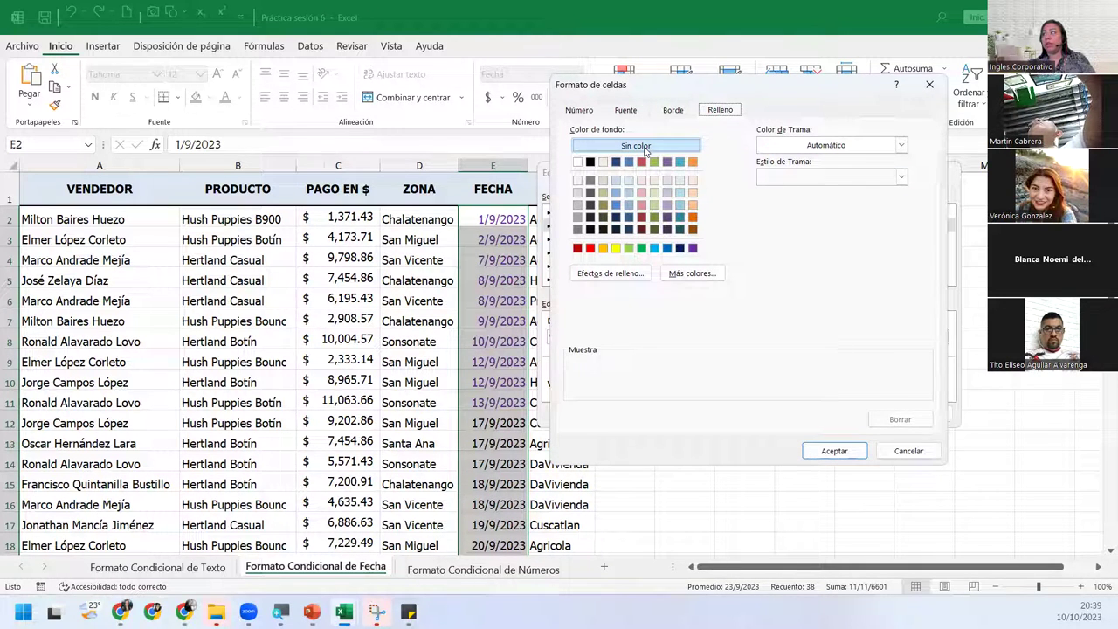
left_click(629, 110)
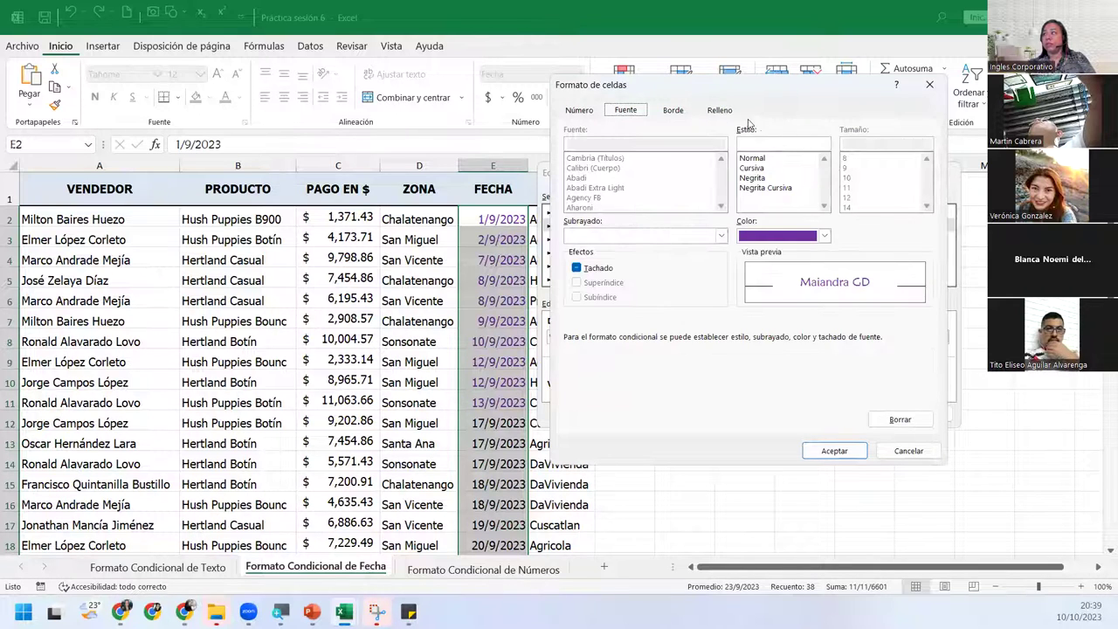
left_click(822, 236)
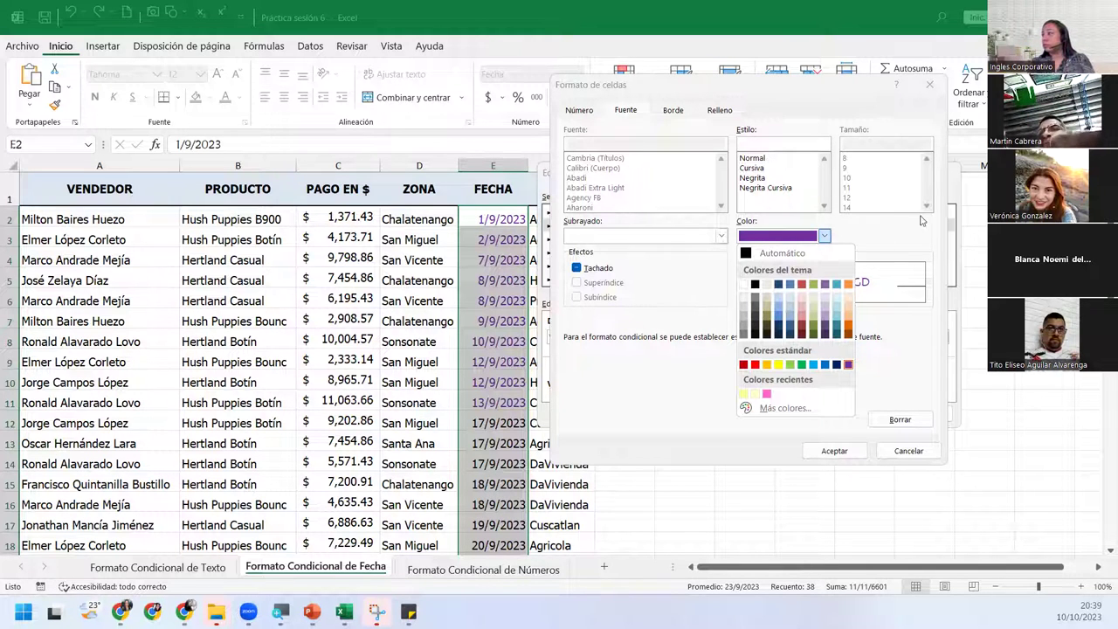
left_click(930, 84)
left_click(929, 84)
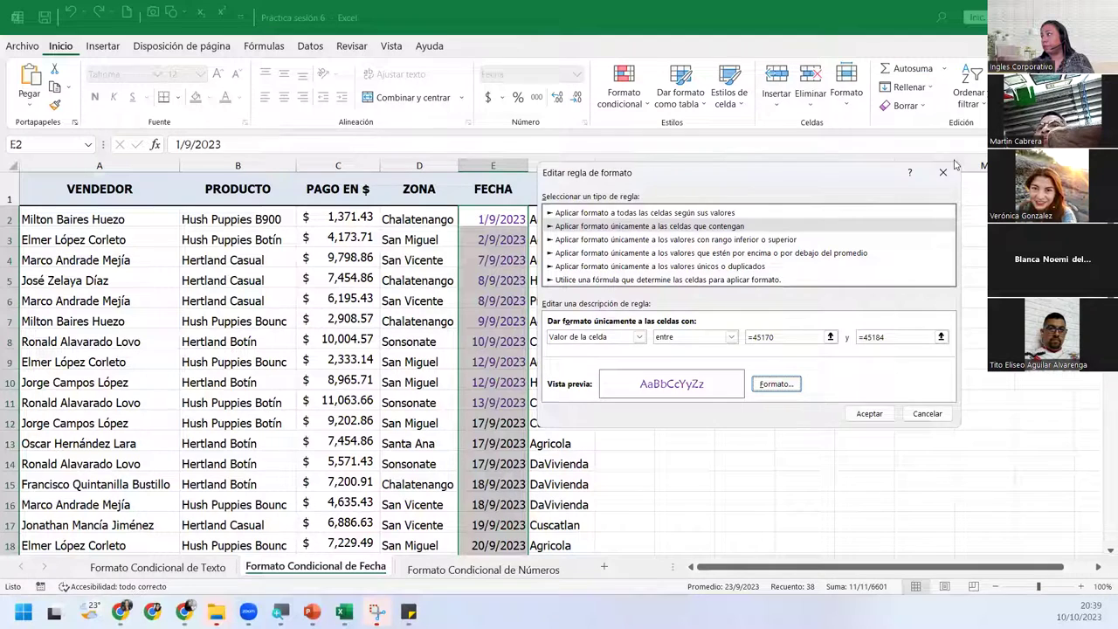
left_click(869, 413)
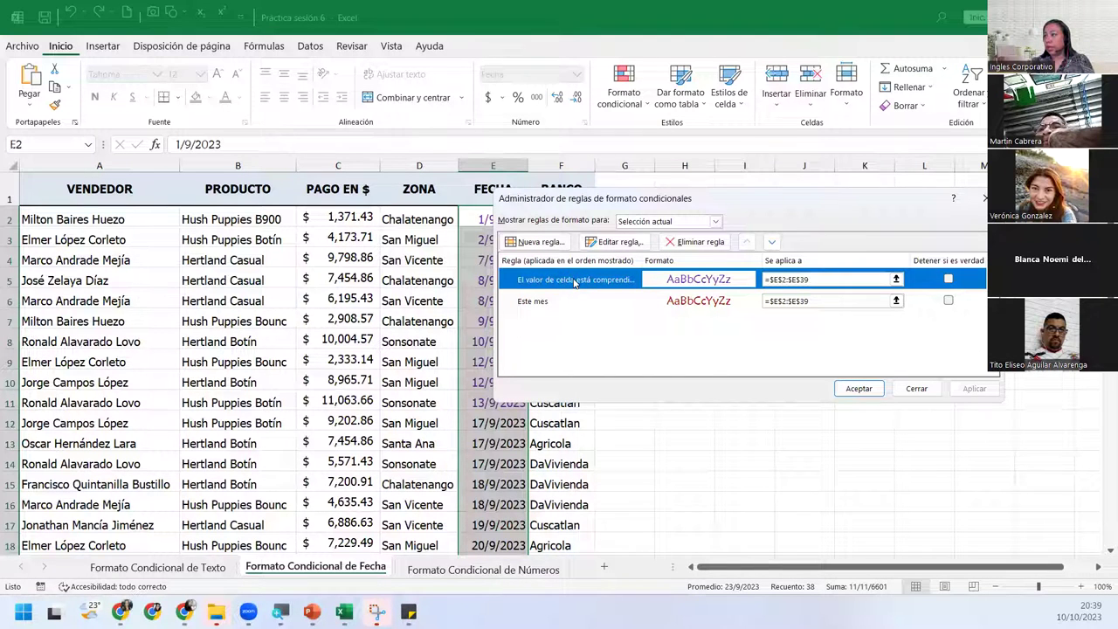
- Reopen the rule's format, keep the purple font colour, and set the fill to no colour
left_click(605, 244)
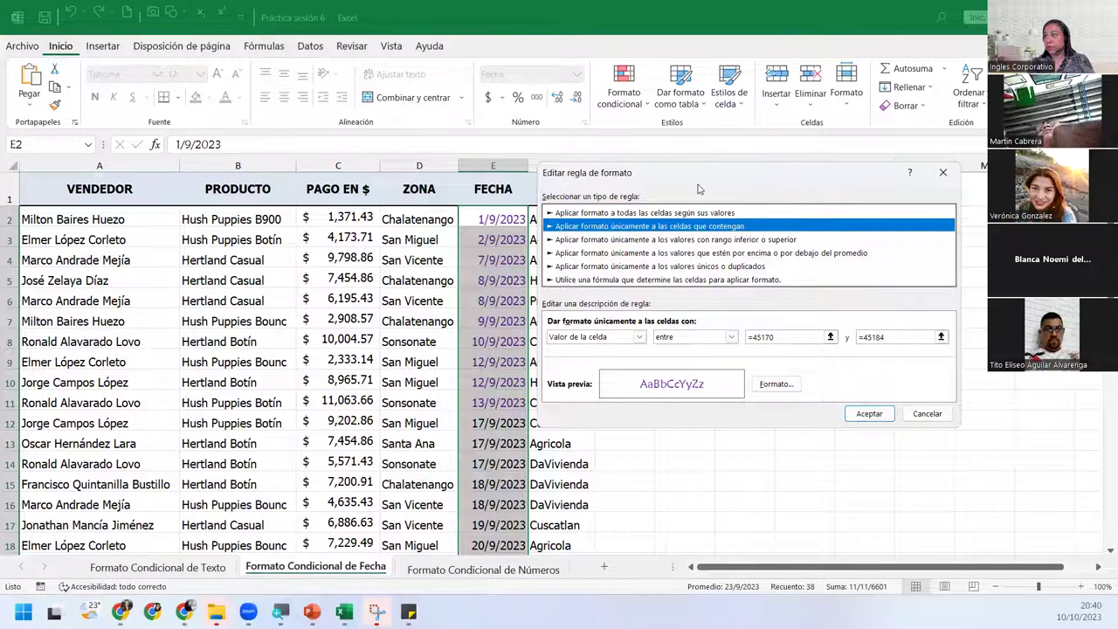
left_click_drag(699, 188, 513, 181)
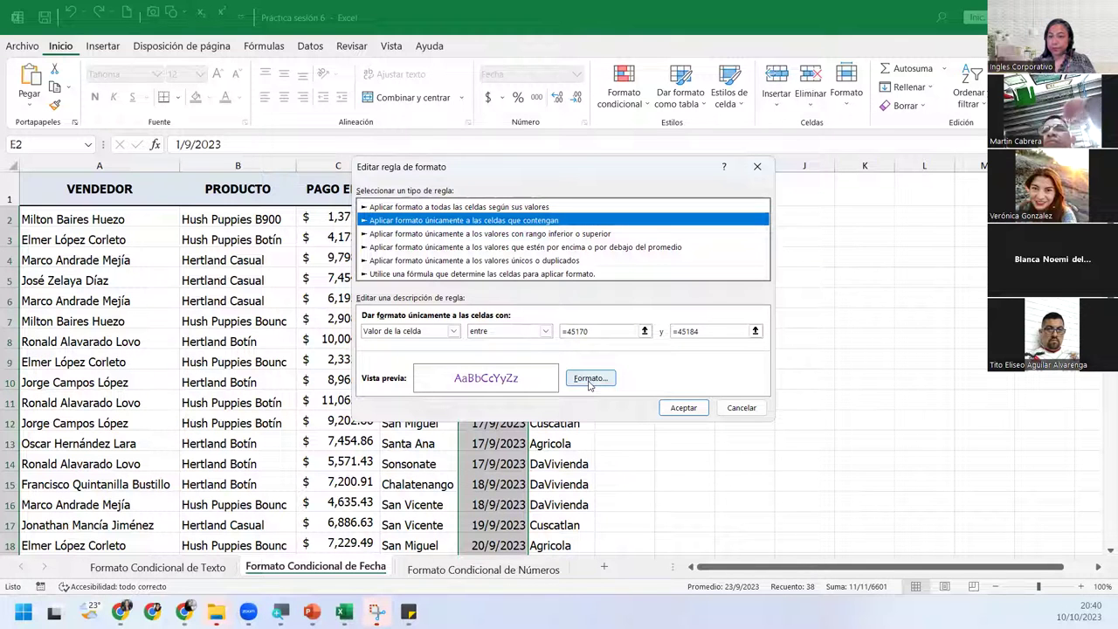
left_click(589, 381)
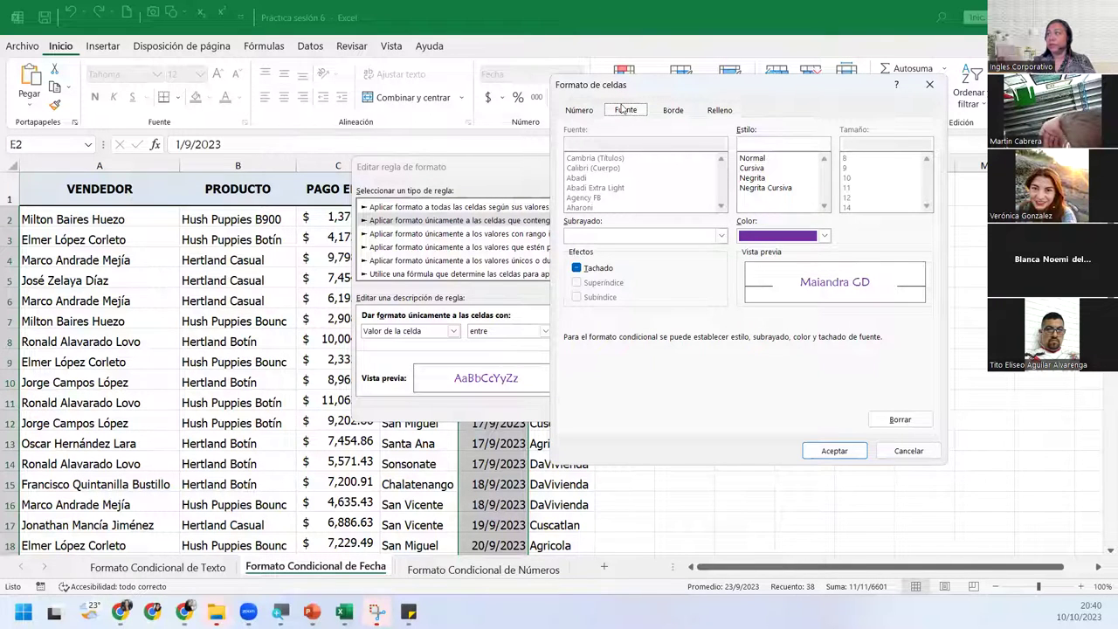
left_click(824, 236)
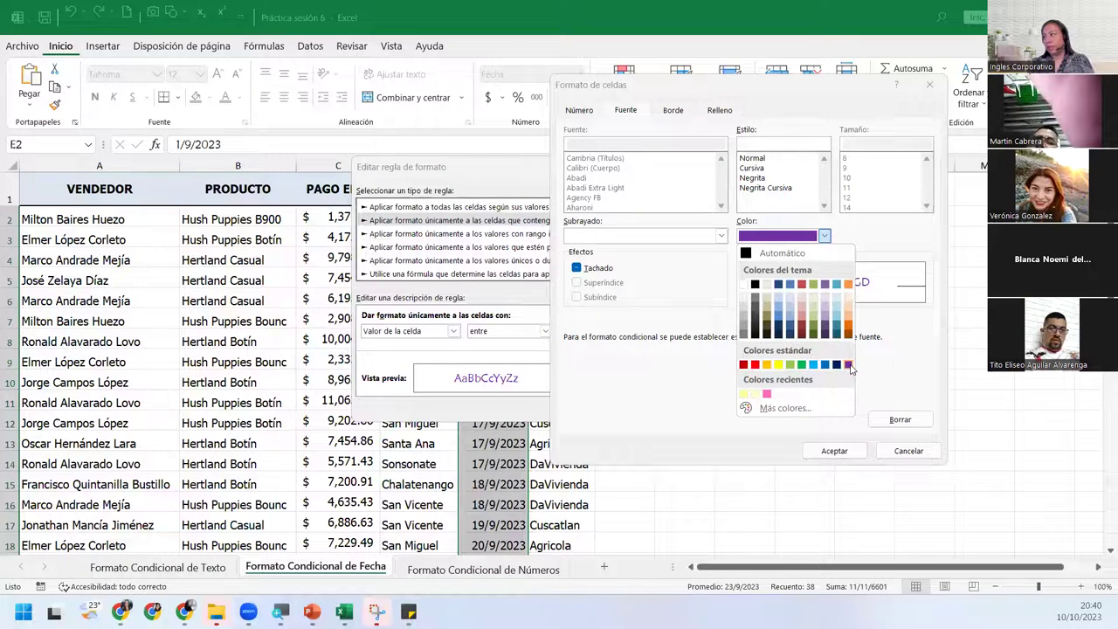
left_click(850, 366)
left_click(721, 109)
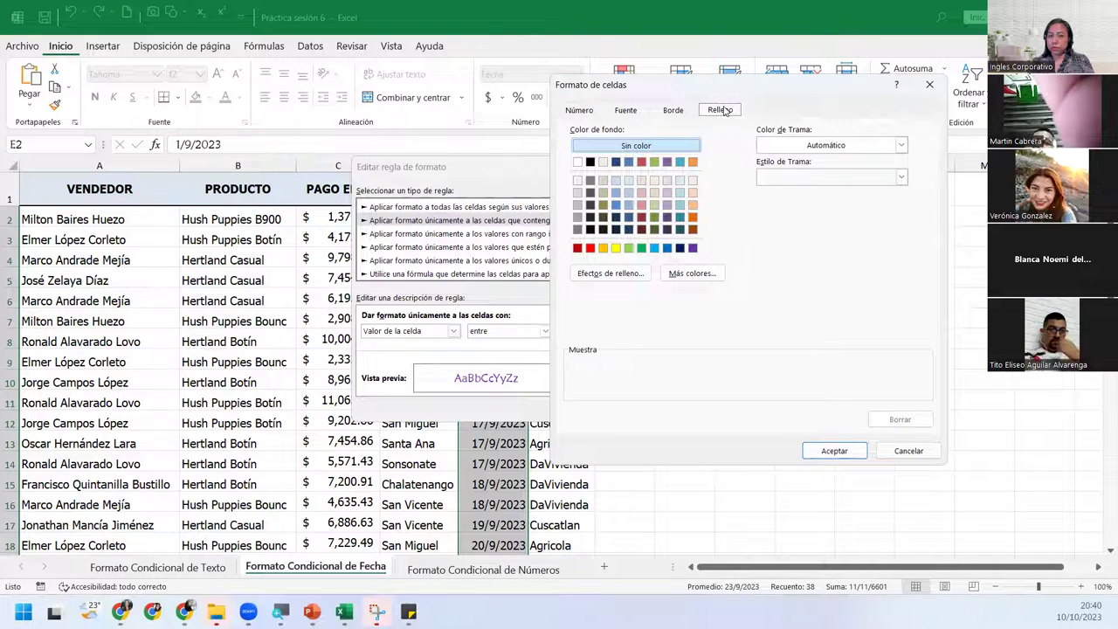
left_click(614, 147)
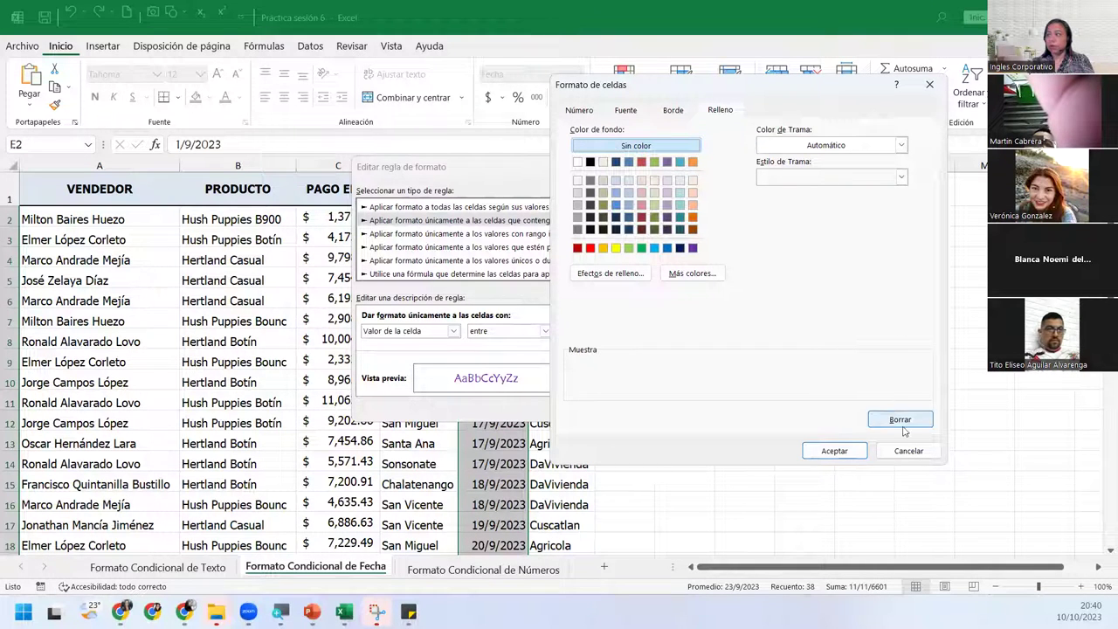
left_click(834, 451)
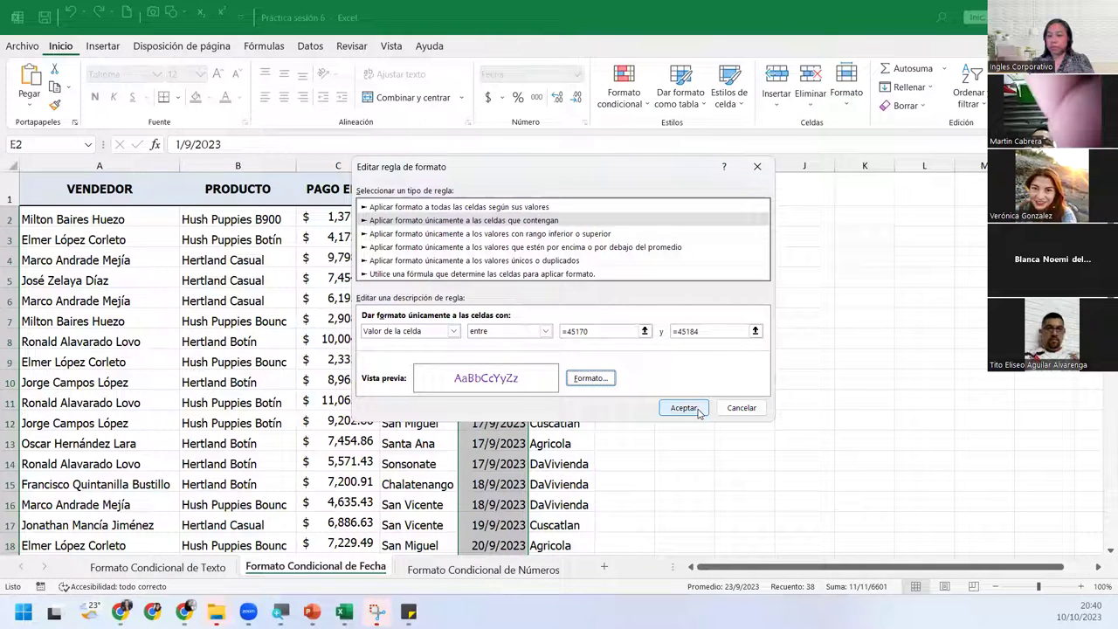
- Confirm the edited date rule, close the rules manager, and deselect the date column
left_click(699, 411)
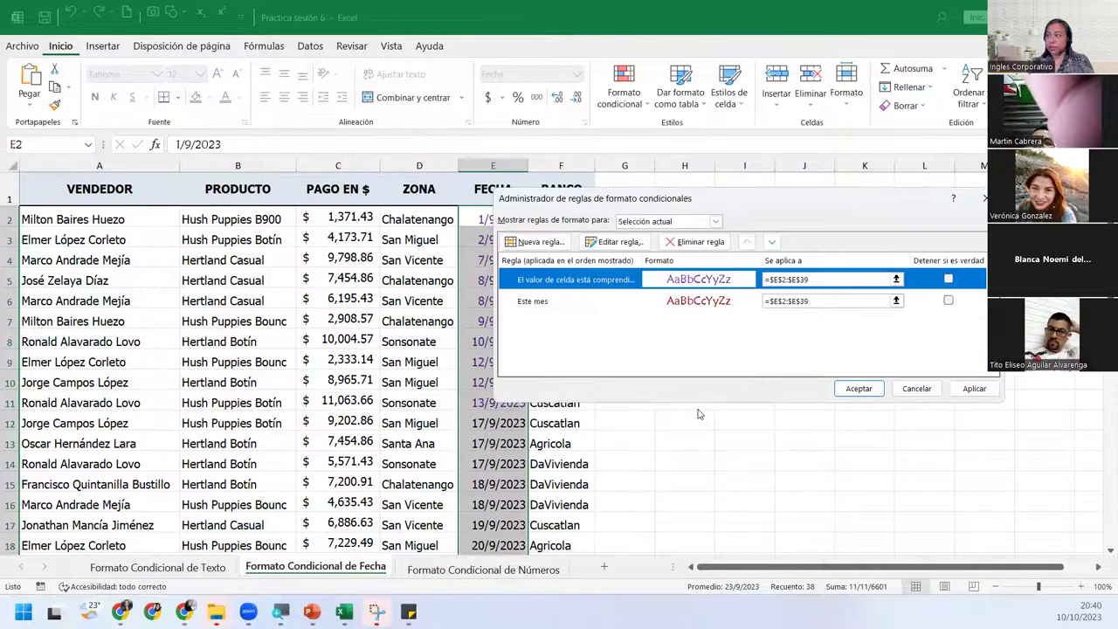
left_click(856, 388)
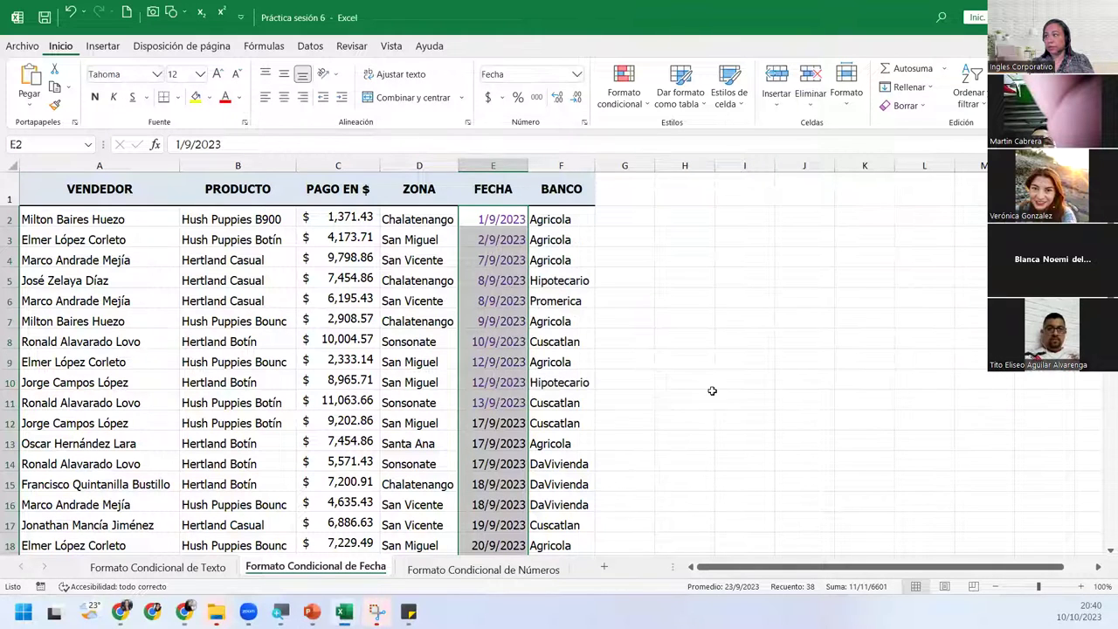
left_click(584, 403)
left_click(653, 504)
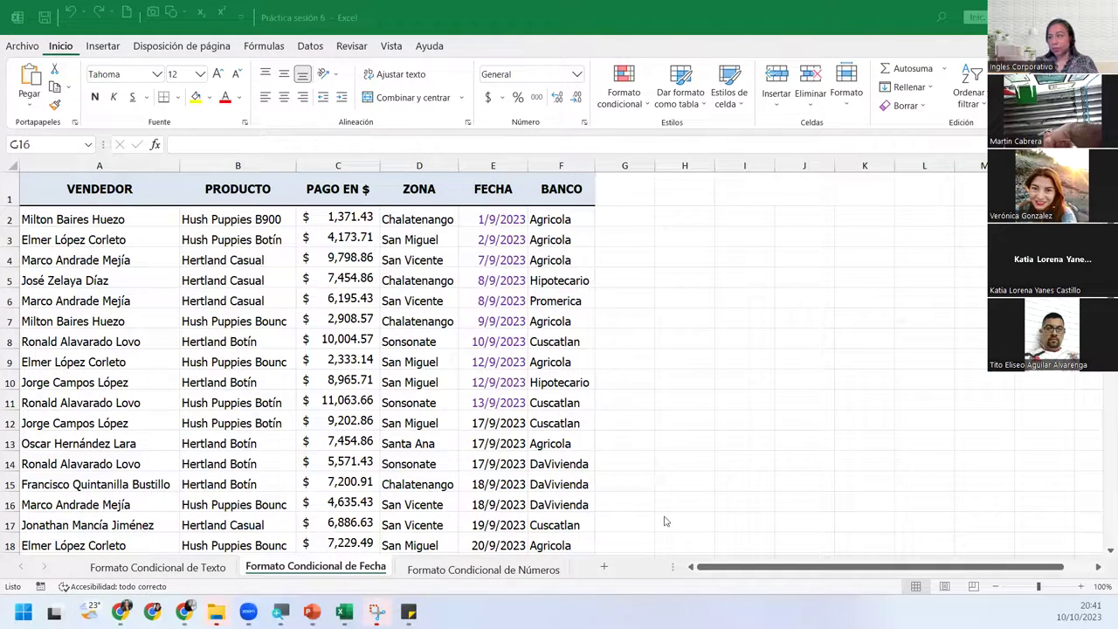
- Go to the Formato Condicional de Números sheet and select the inventory values G2:G39
left_click(465, 569)
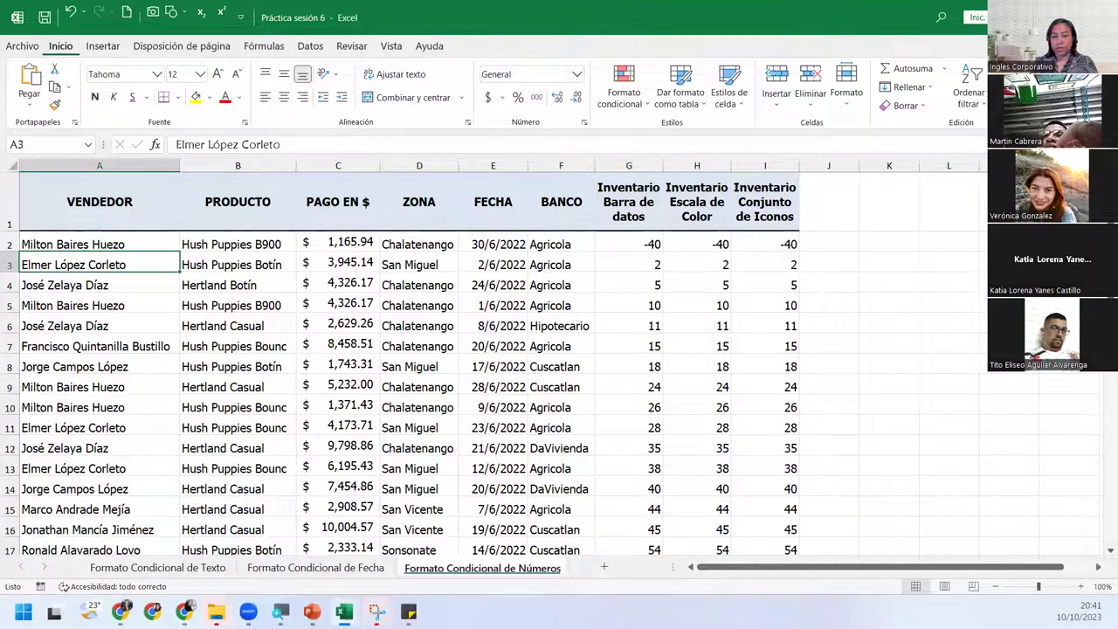
left_click(454, 302)
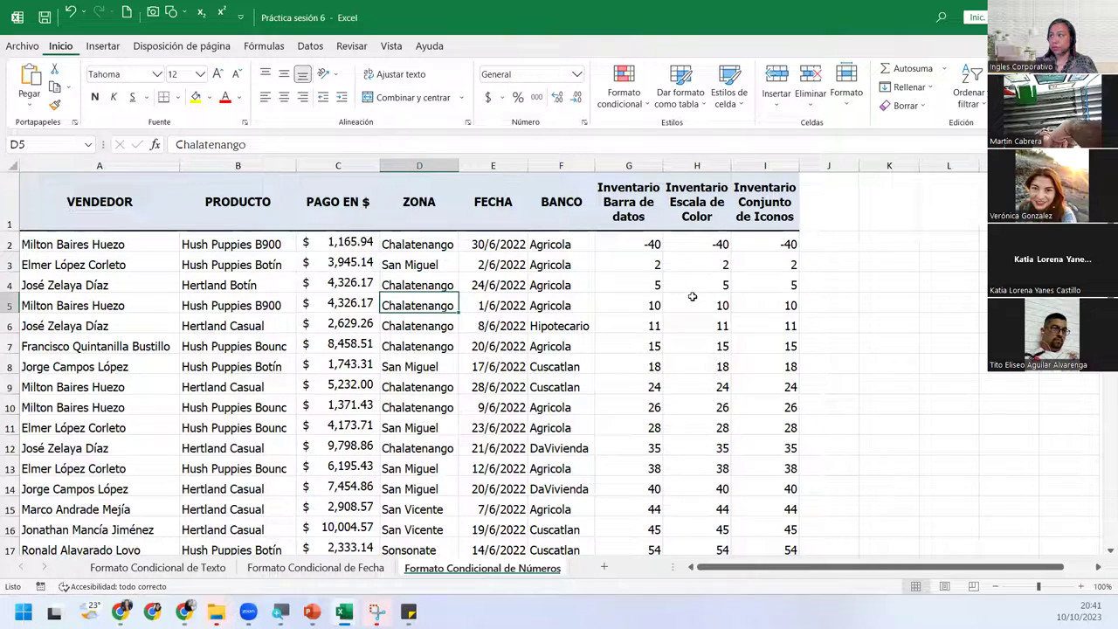
left_click(642, 244)
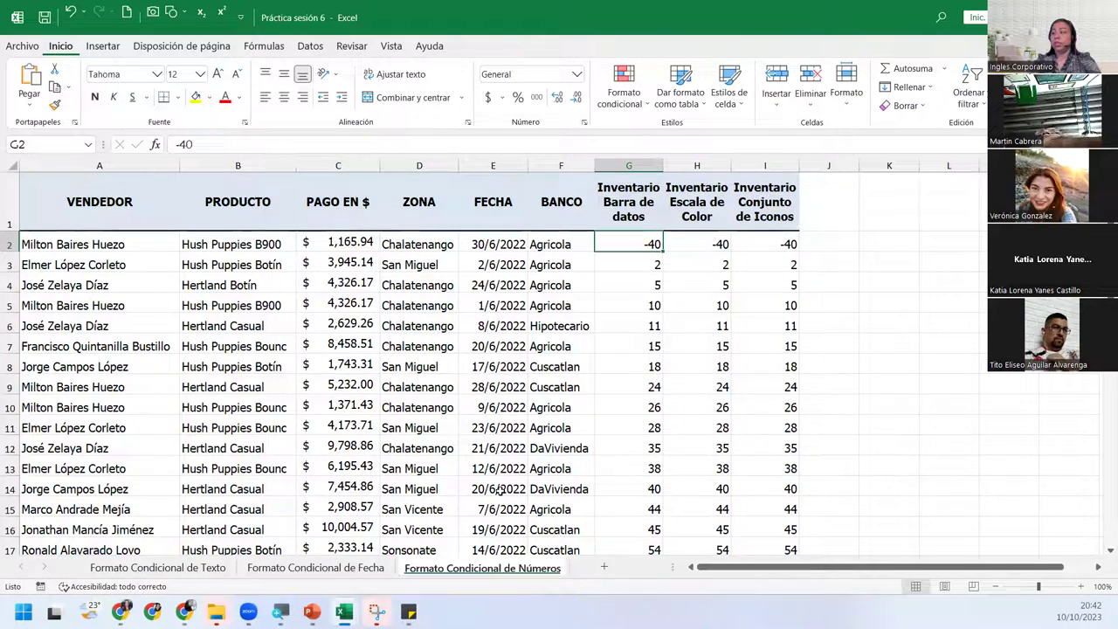
key("ctrl+shift+Down")
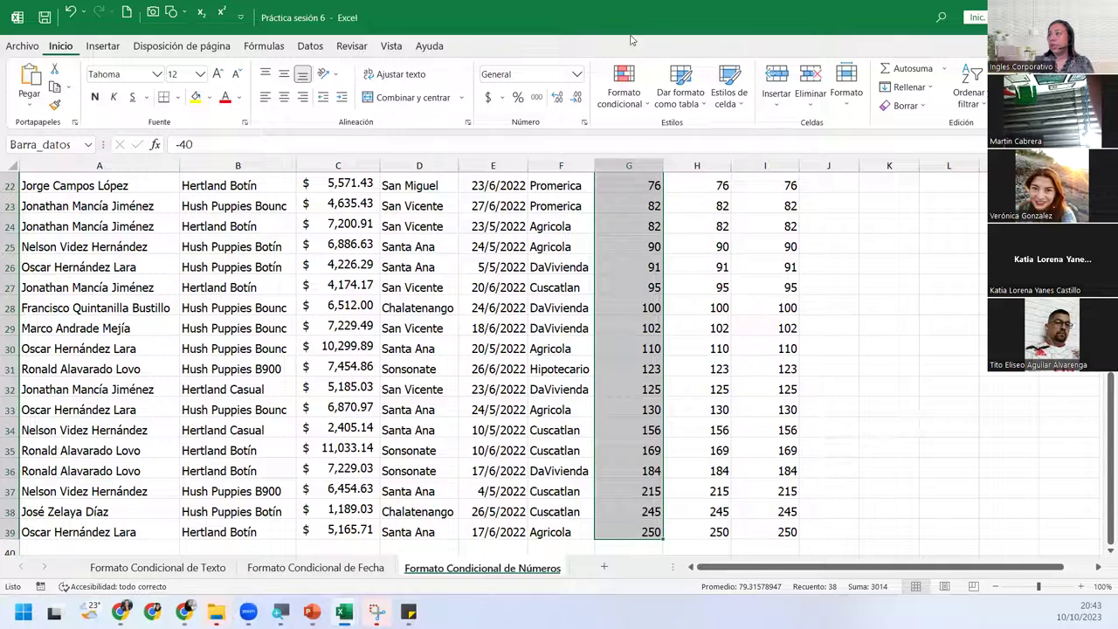
- Apply orange gradient data bars (Relleno degradado) to the inventory values in column G
left_click(625, 90)
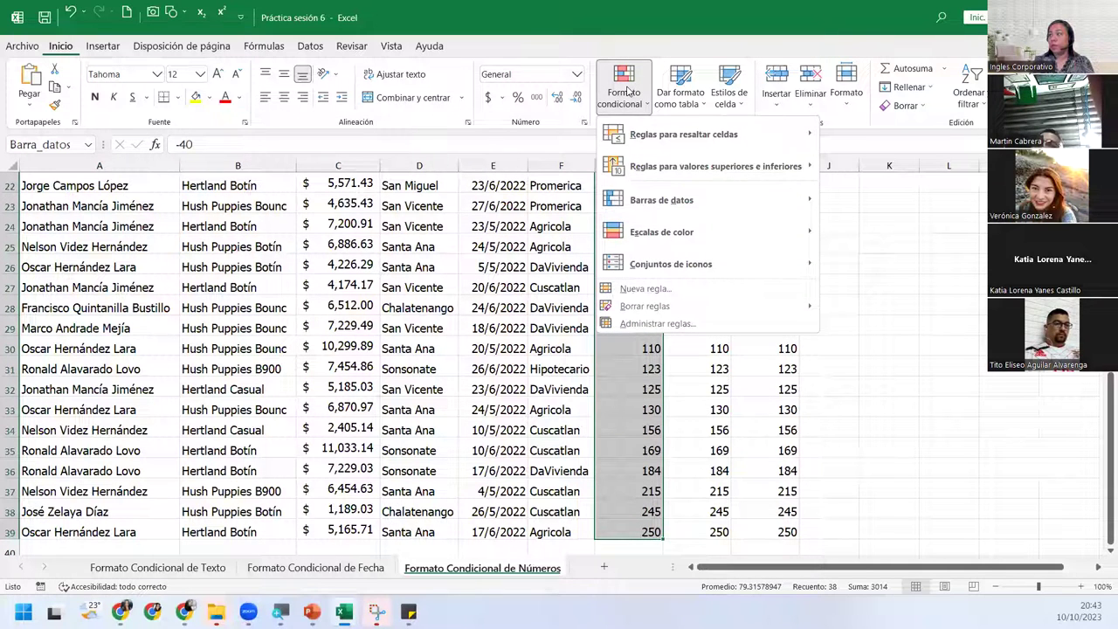
mouse_move(662, 210)
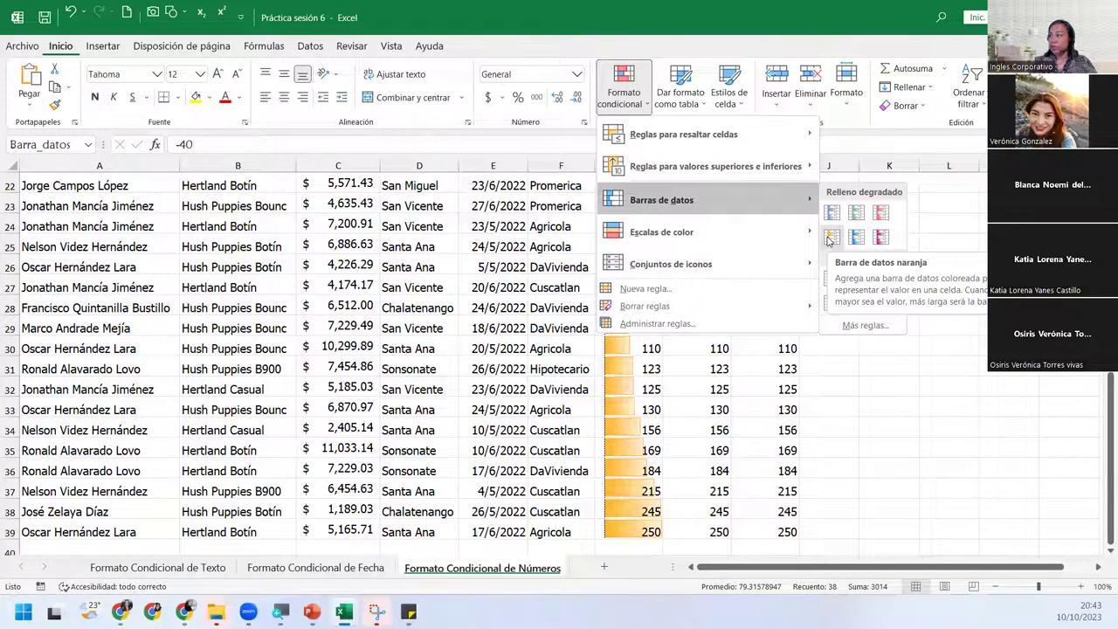
left_click(829, 239)
left_click(517, 328)
scroll(517, 328, "up", 7)
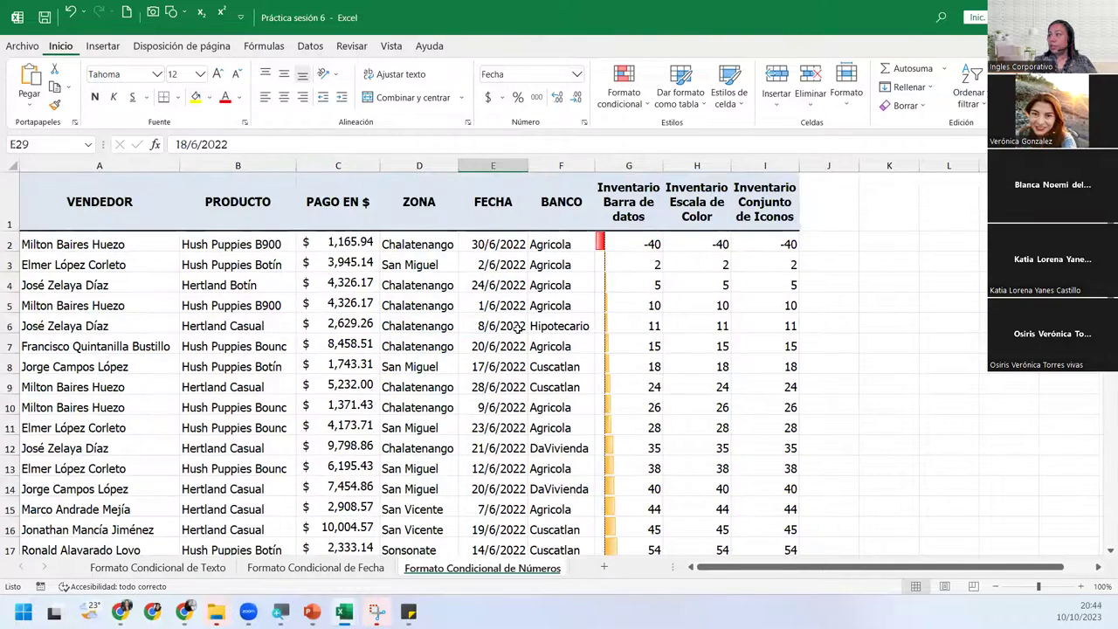
scroll(517, 329, "down", 7)
scroll(517, 328, "down", 10)
scroll(517, 328, "up", 17)
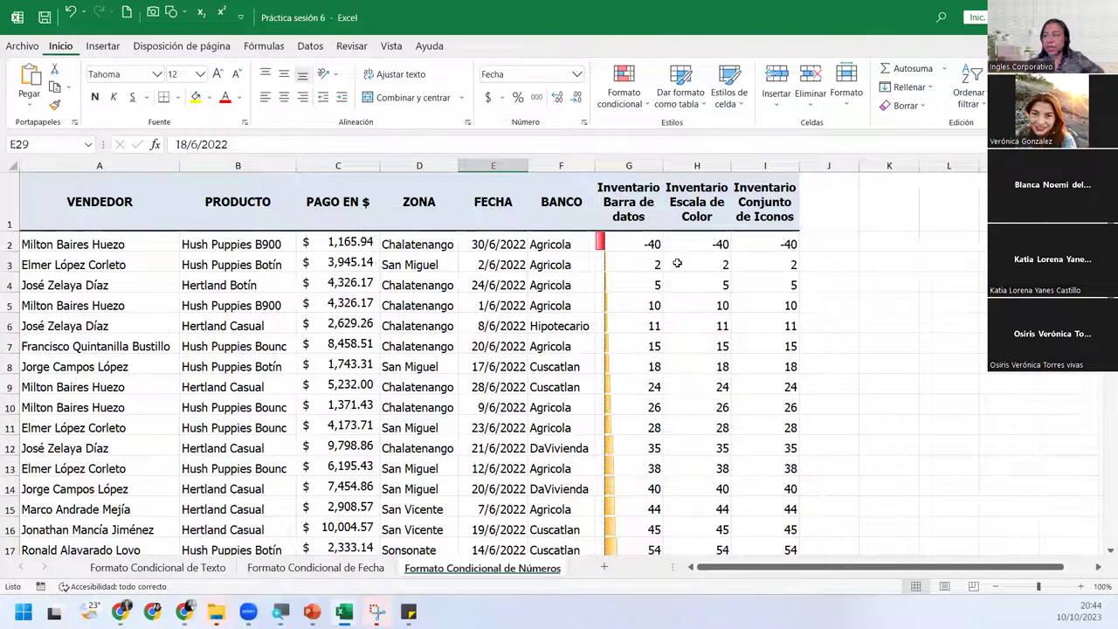
left_click(637, 243)
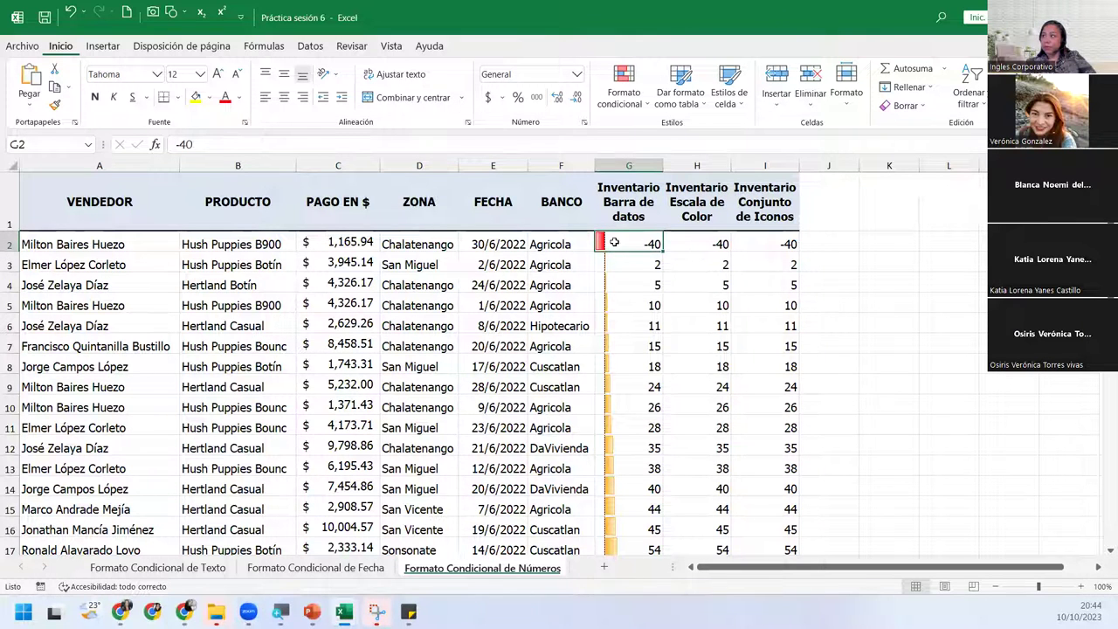
scroll(616, 310, "down", 5)
scroll(614, 323, "down", 5)
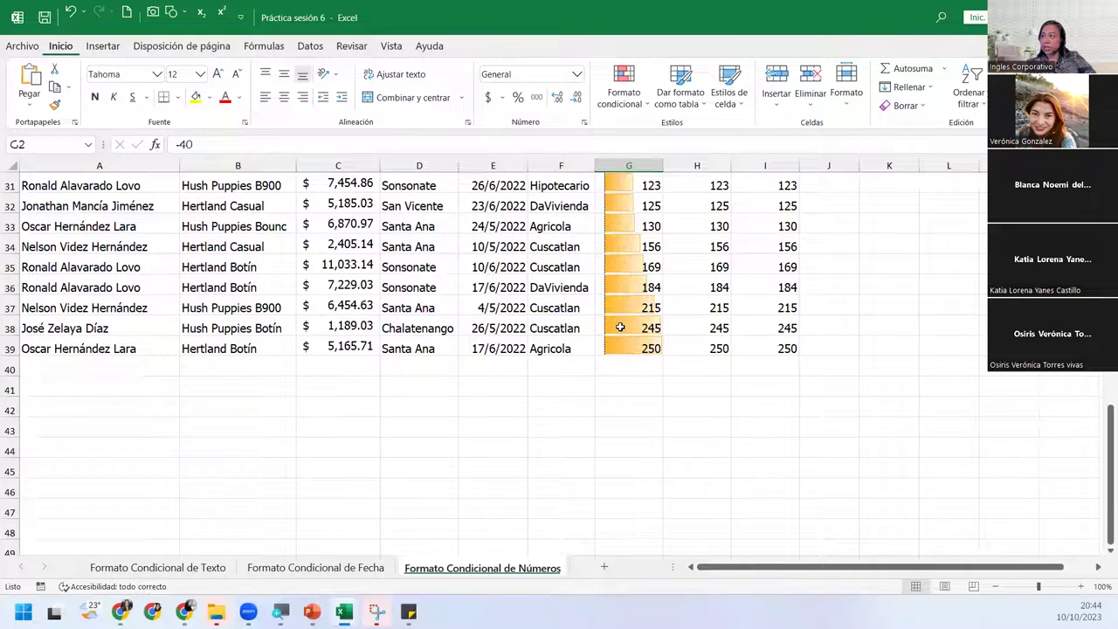
left_click(629, 345)
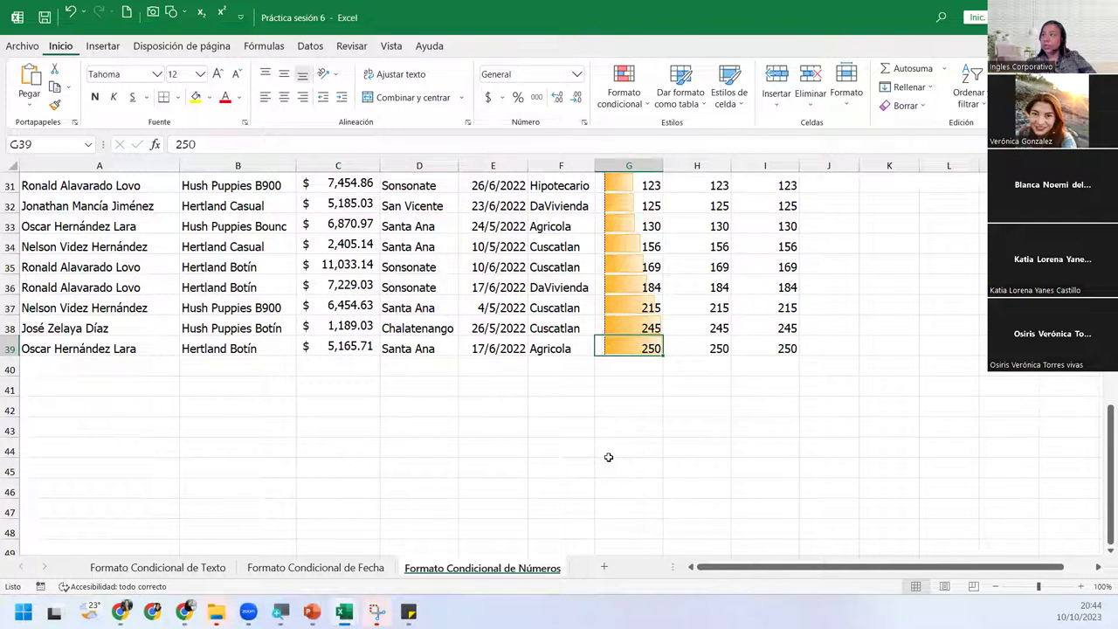
scroll(608, 457, "up", 5)
scroll(609, 457, "up", 5)
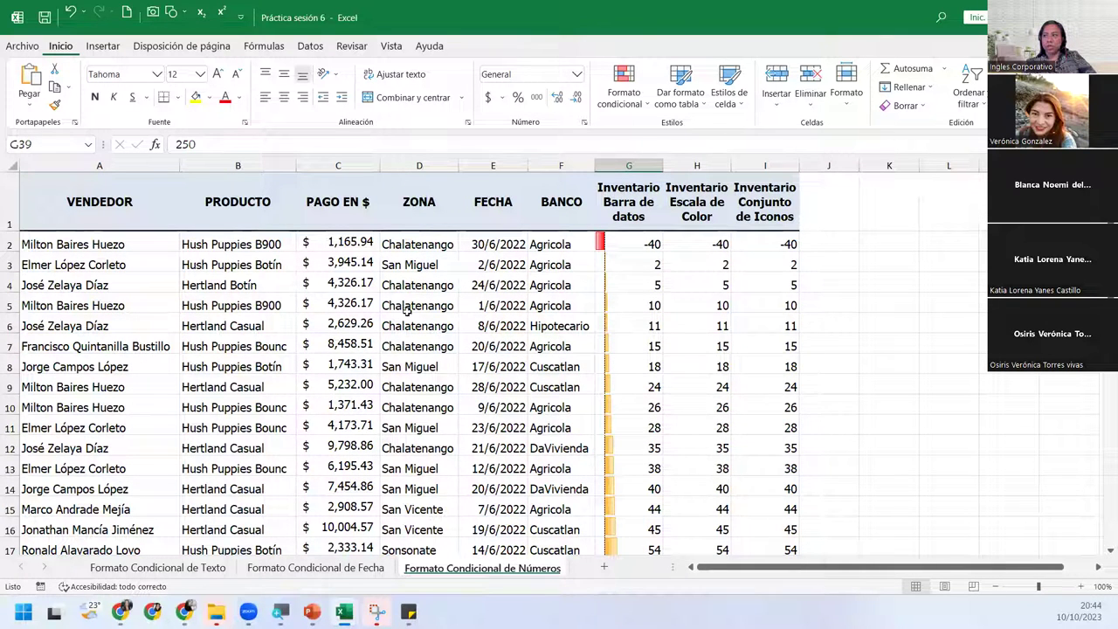
left_click(341, 358)
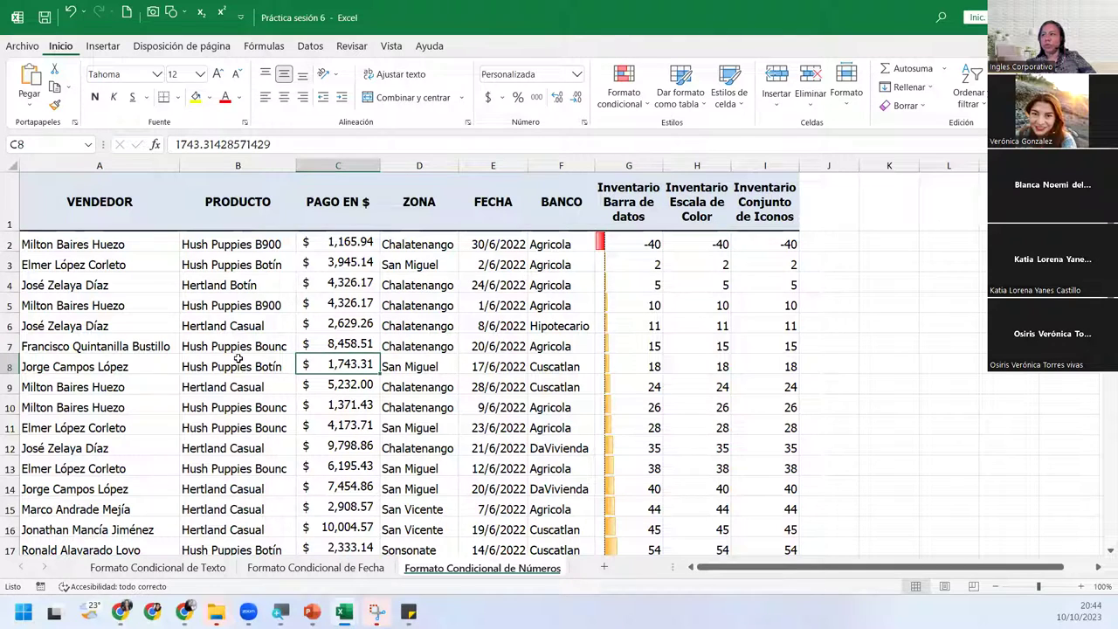
left_click(441, 271)
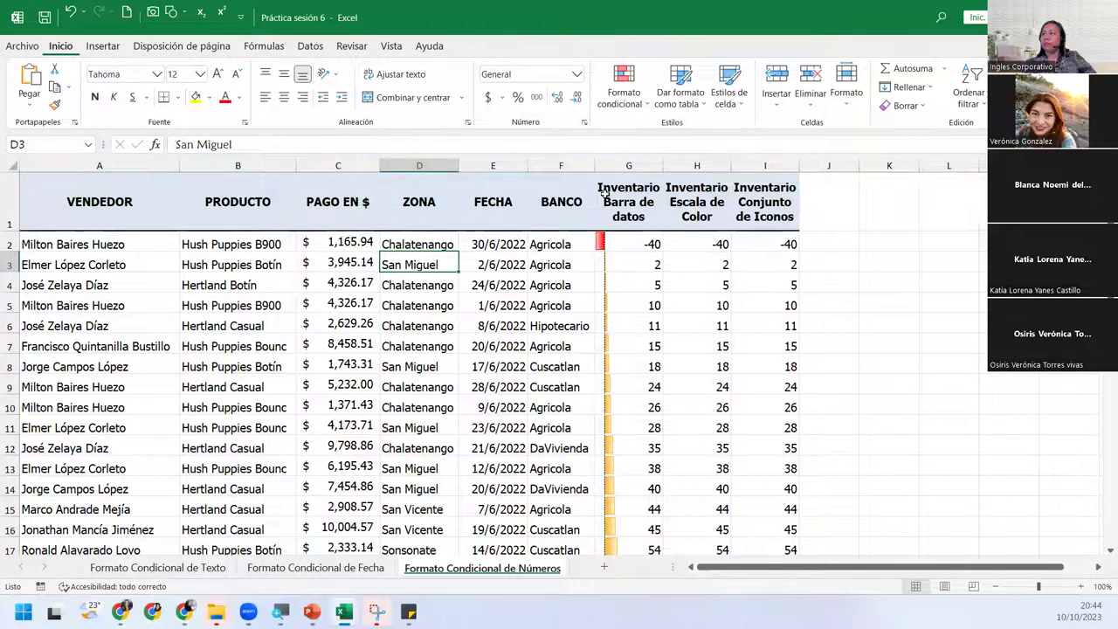
left_click(969, 103)
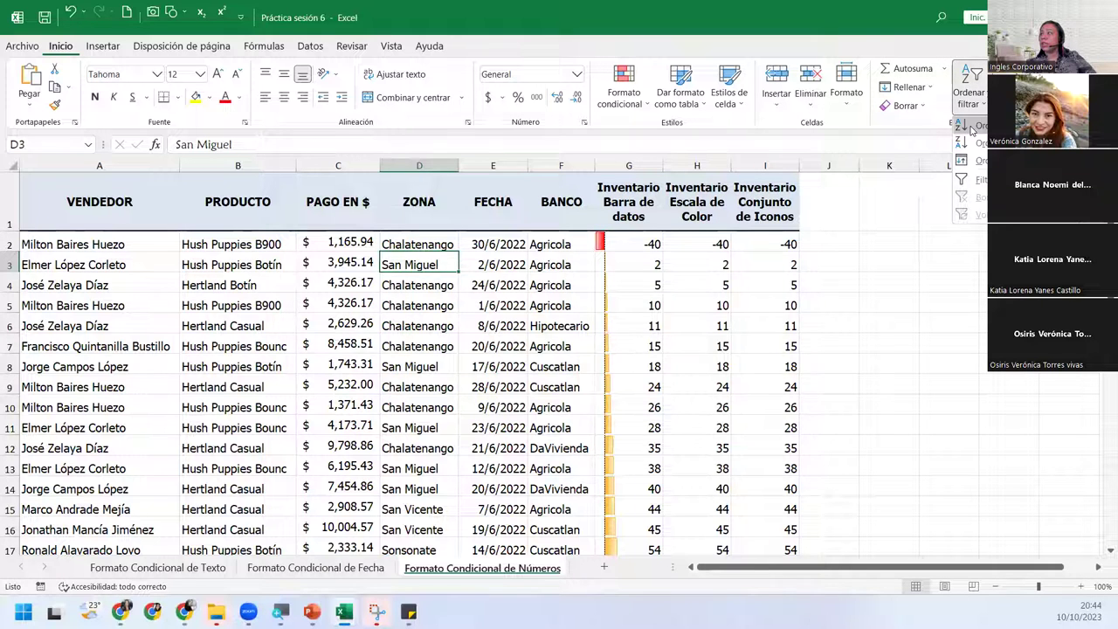
- Sort the Números rows A to Z by ZONA so Chalatenango comes first
left_click(969, 126)
left_click(524, 259)
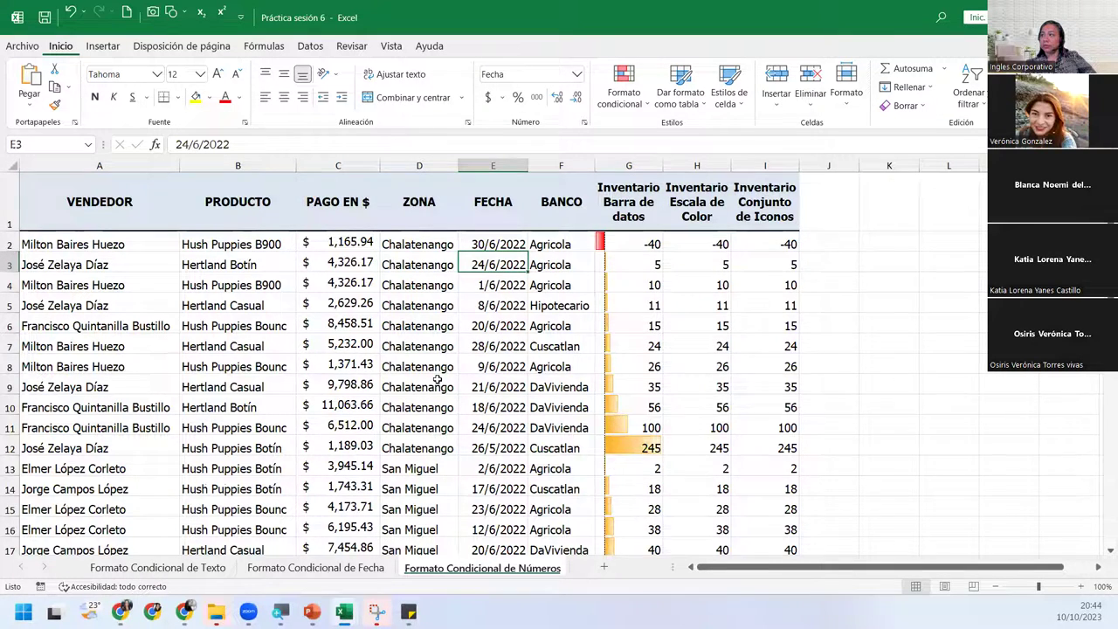
scroll(437, 379, "down", 6)
scroll(437, 379, "down", 6)
scroll(624, 367, "up", 4)
scroll(654, 372, "up", 2)
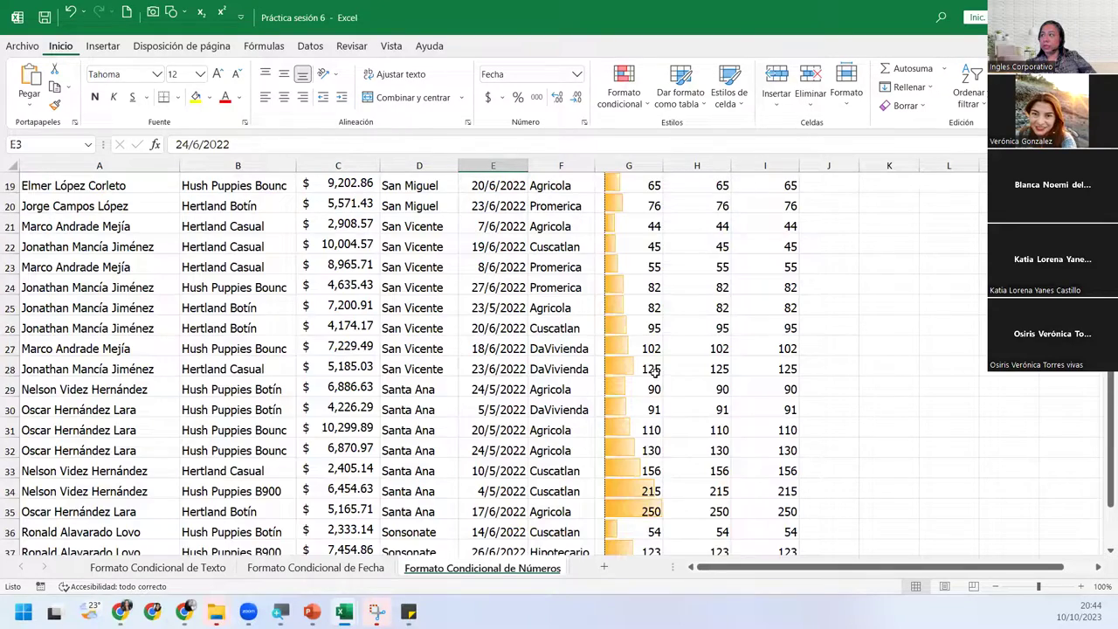
scroll(655, 376, "down", 4)
- Inspect the data bars in G39, G7, G13, G30, G38 (169), G35 (250) and G34 (215)
left_click(638, 342)
scroll(638, 338, "up", 5)
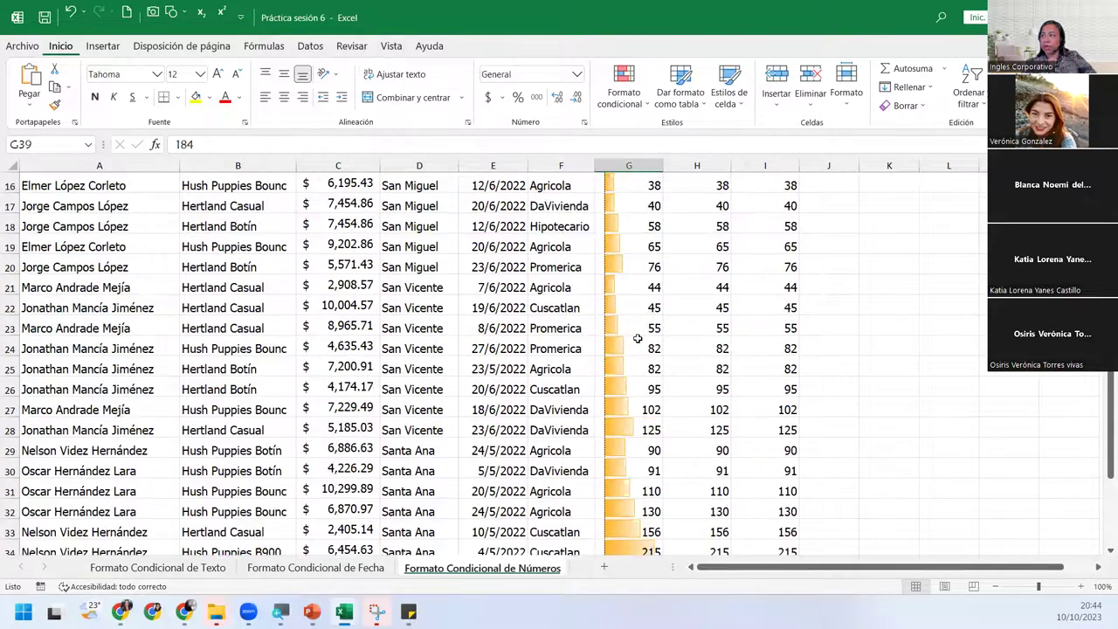
scroll(638, 338, "up", 5)
left_click(633, 345)
left_click(633, 470)
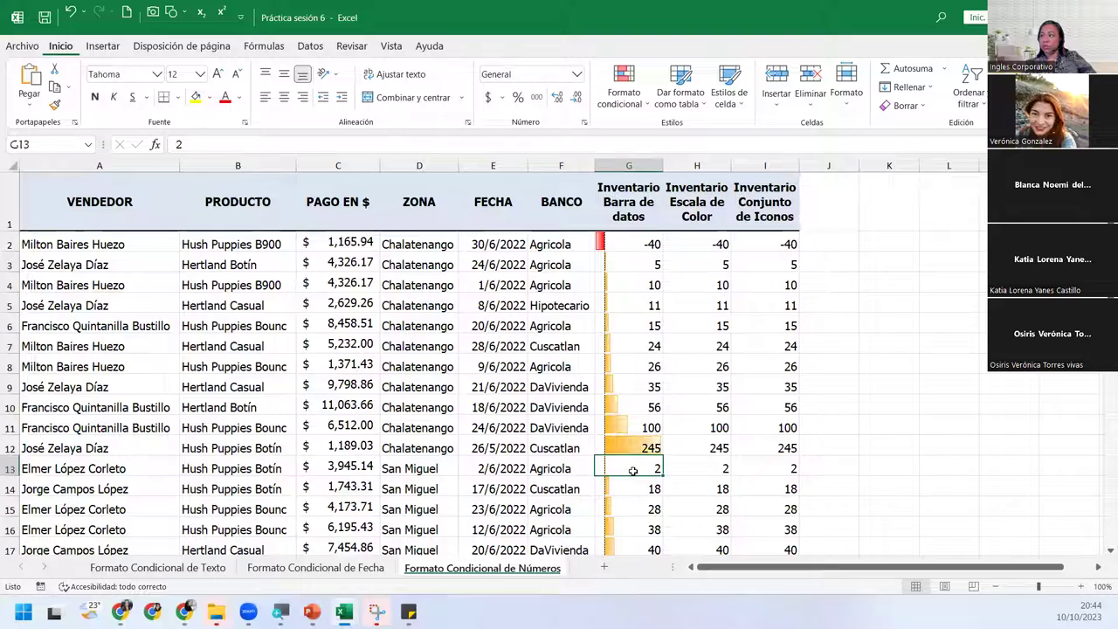
scroll(633, 471, "down", 5)
left_click(633, 471)
scroll(634, 471, "down", 3)
left_click(638, 450)
left_click(640, 390)
left_click(637, 365)
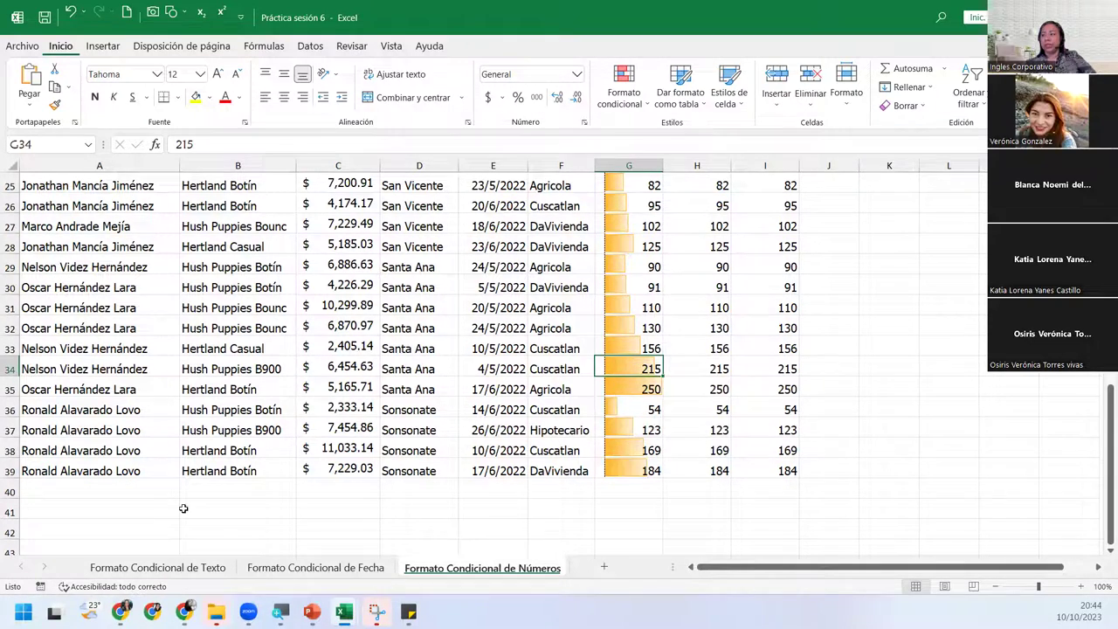
- Switch to the Texto sheet and back, then recheck G38 and G35 (250)
left_click(201, 569)
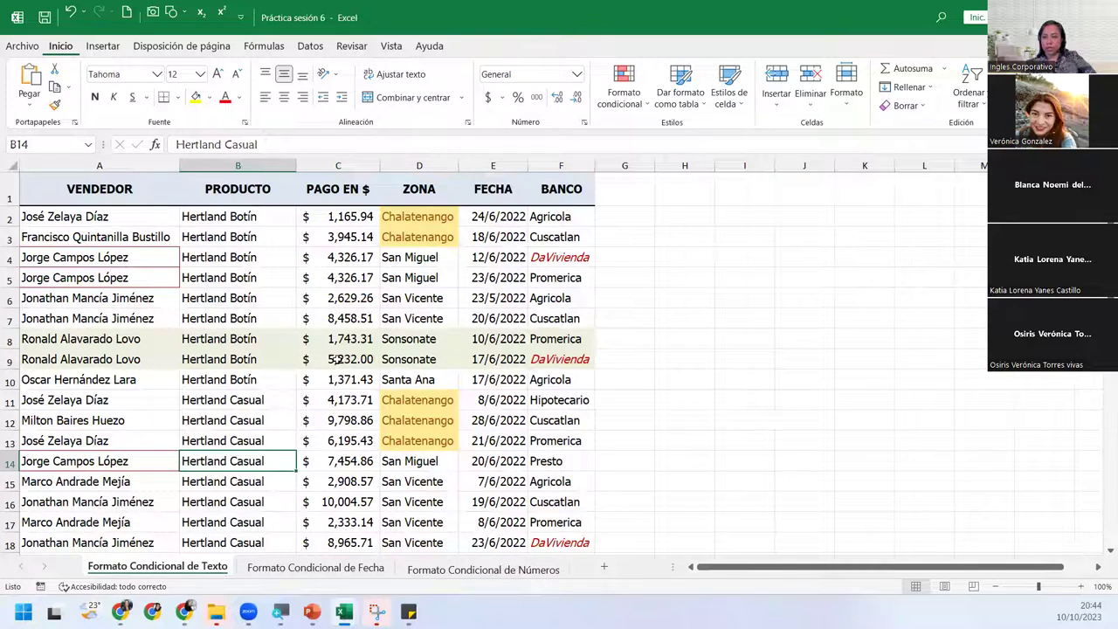
left_click(449, 569)
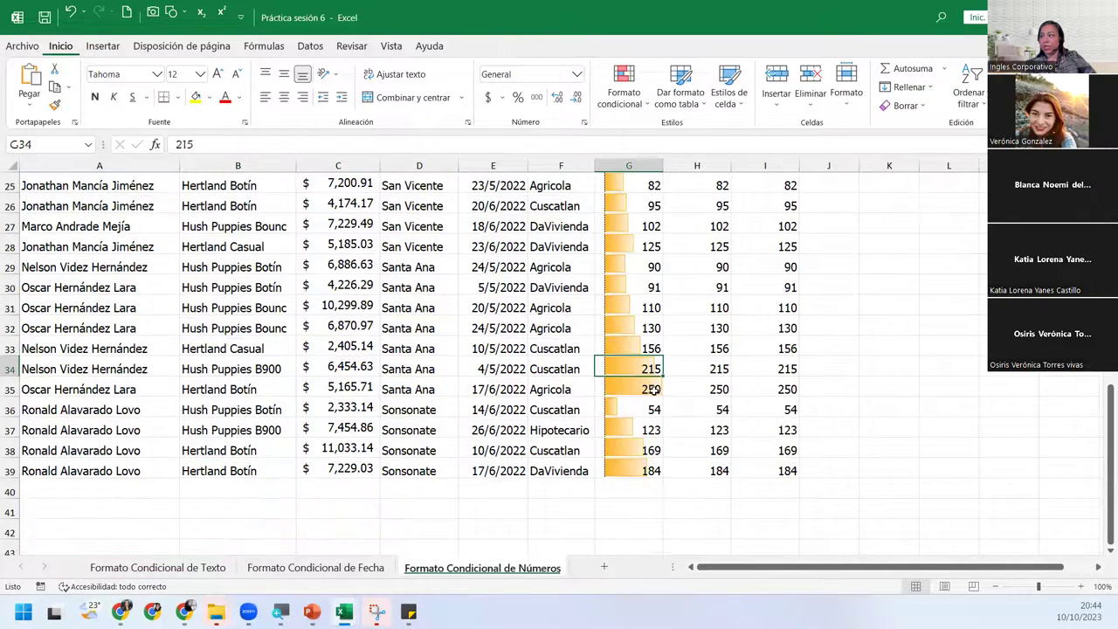
left_click(632, 454)
scroll(632, 456, "up", 5)
scroll(633, 458, "up", 3)
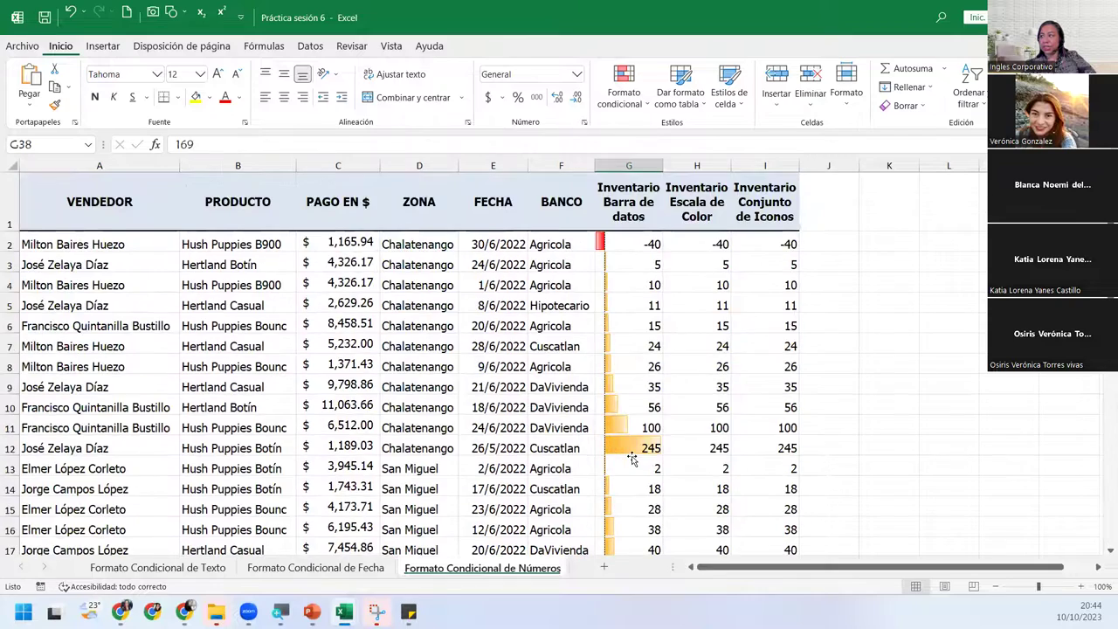
scroll(632, 459, "down", 6)
scroll(633, 458, "down", 2)
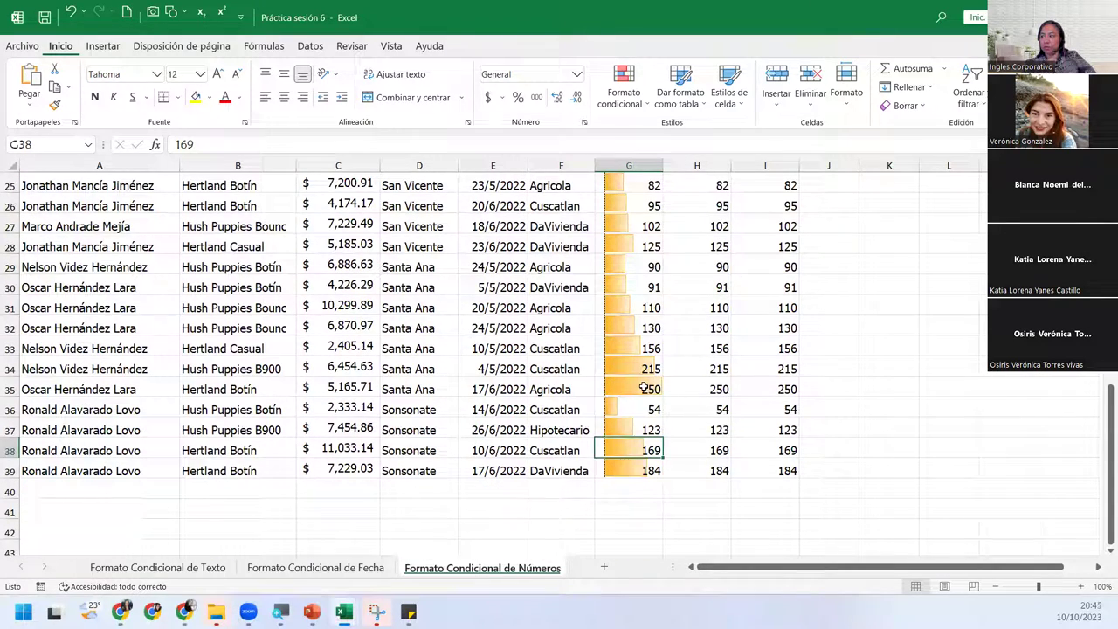
left_click(644, 388)
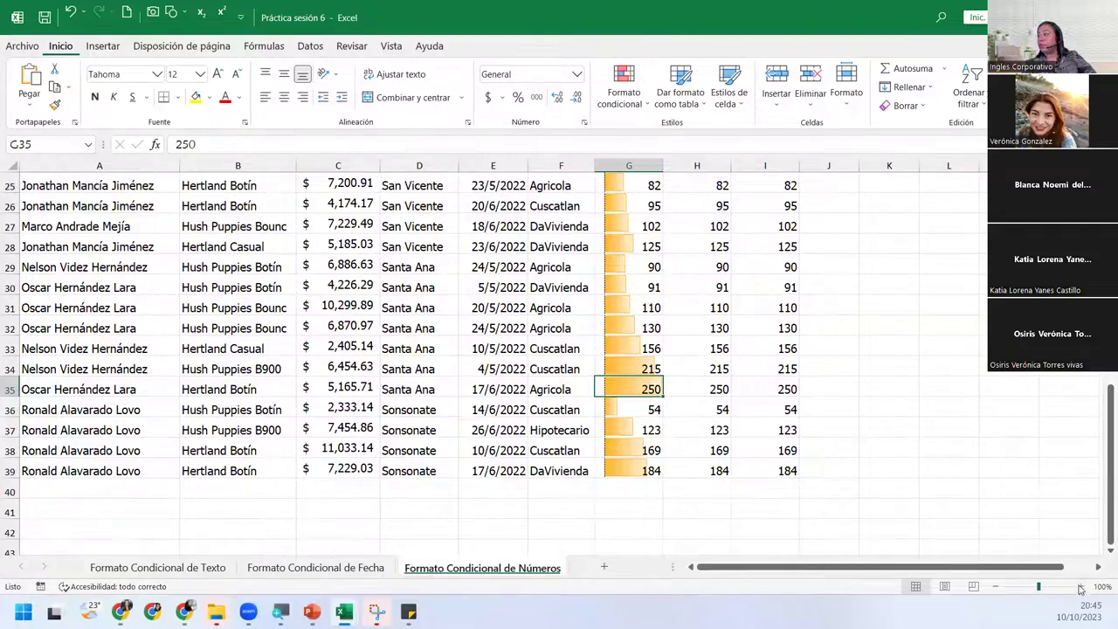
left_click(1080, 589)
left_click(1081, 588)
left_click(1081, 589)
left_click(1080, 588)
left_click(1081, 588)
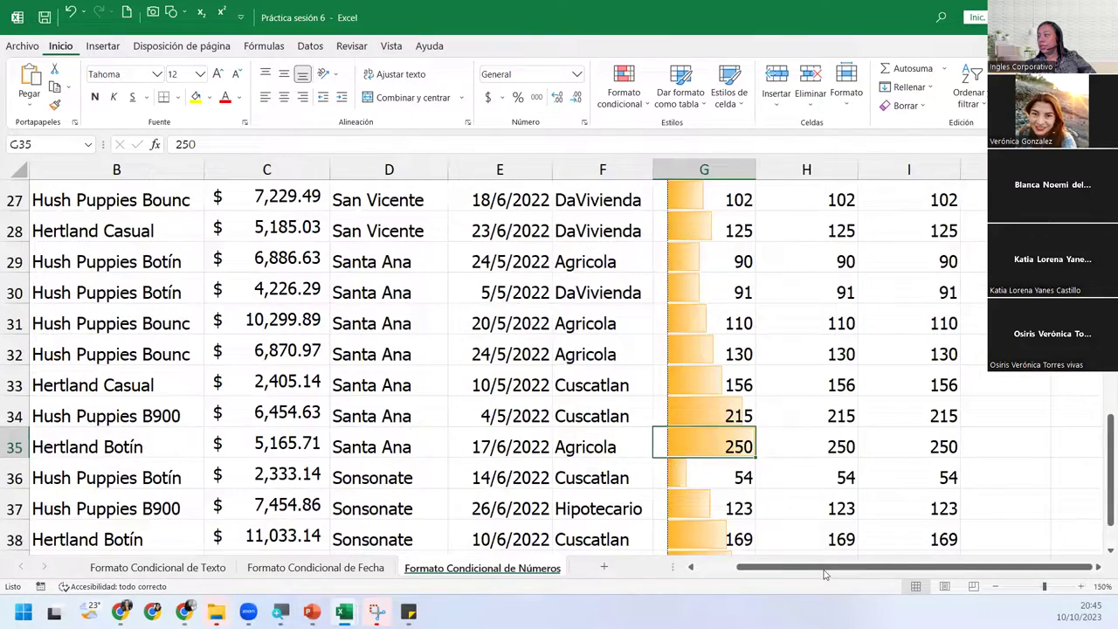
scroll(816, 429, "down", 2)
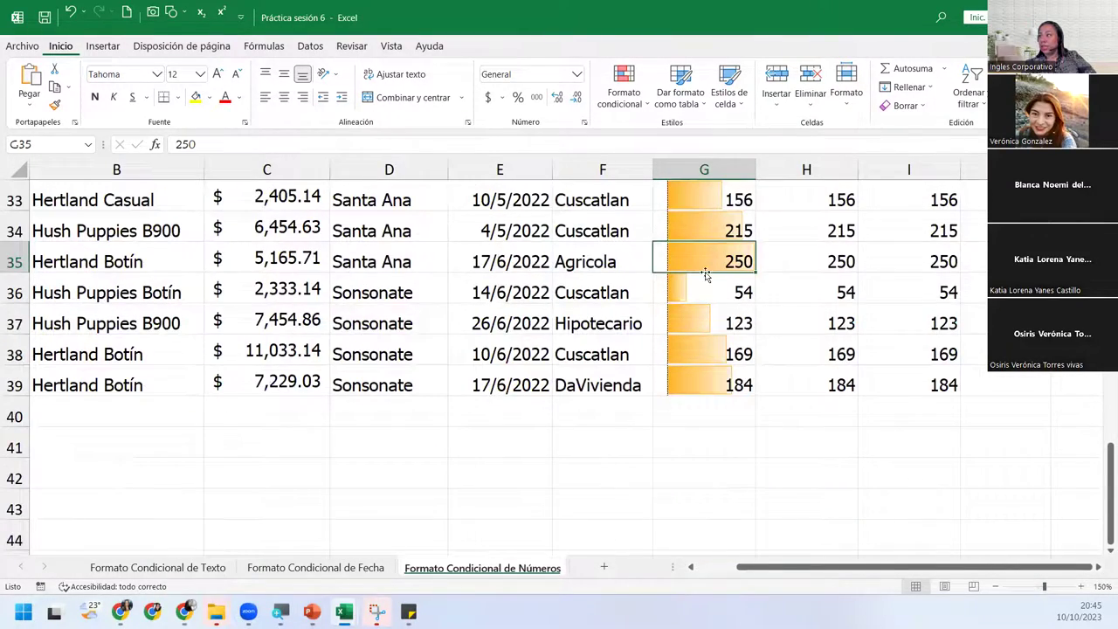
left_click(712, 309)
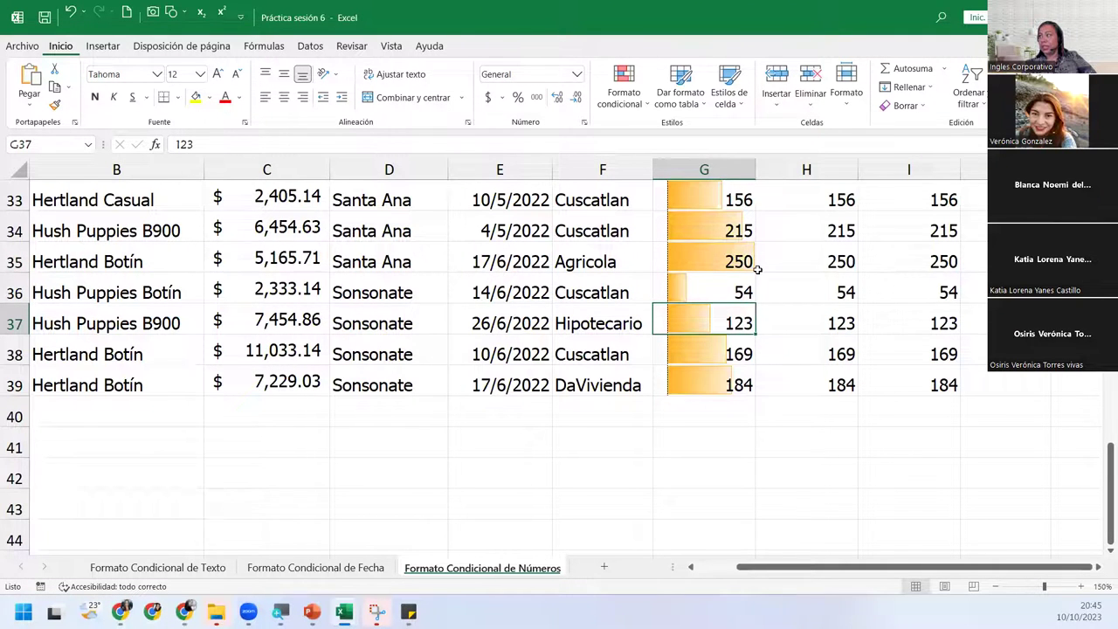
scroll(757, 269, "up", 6)
scroll(748, 259, "up", 4)
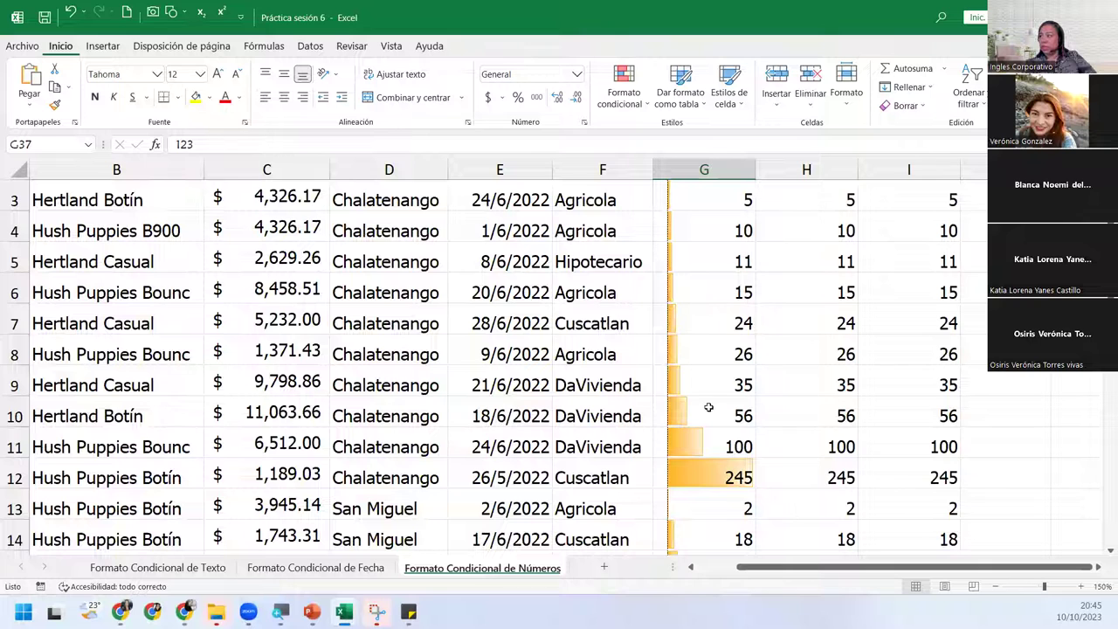
left_click(711, 437)
left_click(712, 403)
left_click(713, 384)
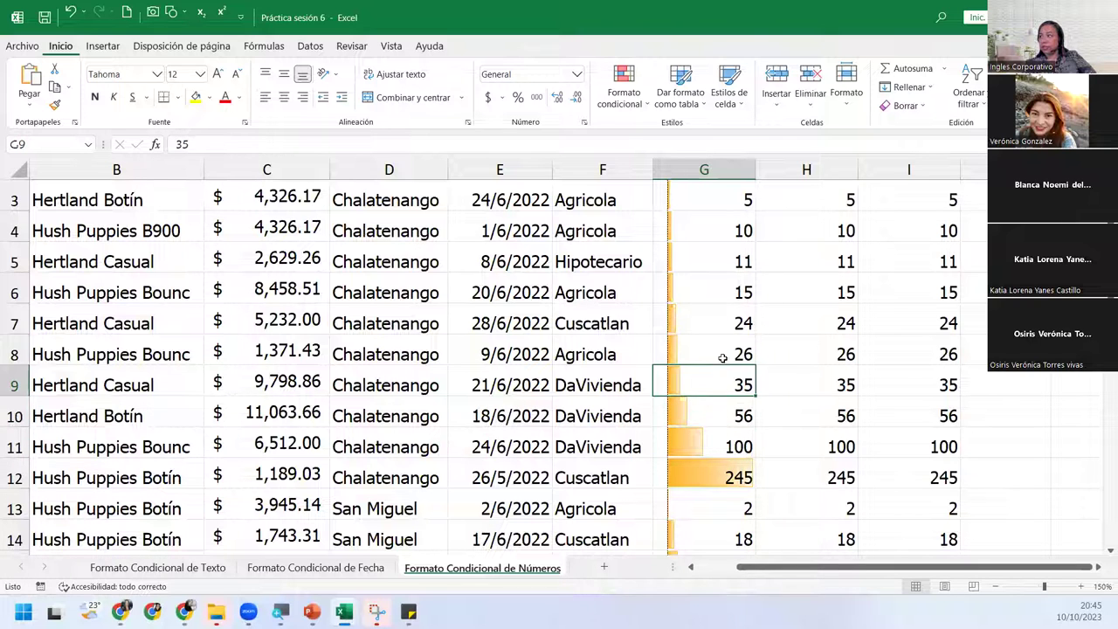
left_click(724, 346)
left_click(721, 318)
left_click(722, 288)
left_click(715, 231)
left_click(715, 202)
scroll(715, 202, "up", 1)
left_click(695, 438)
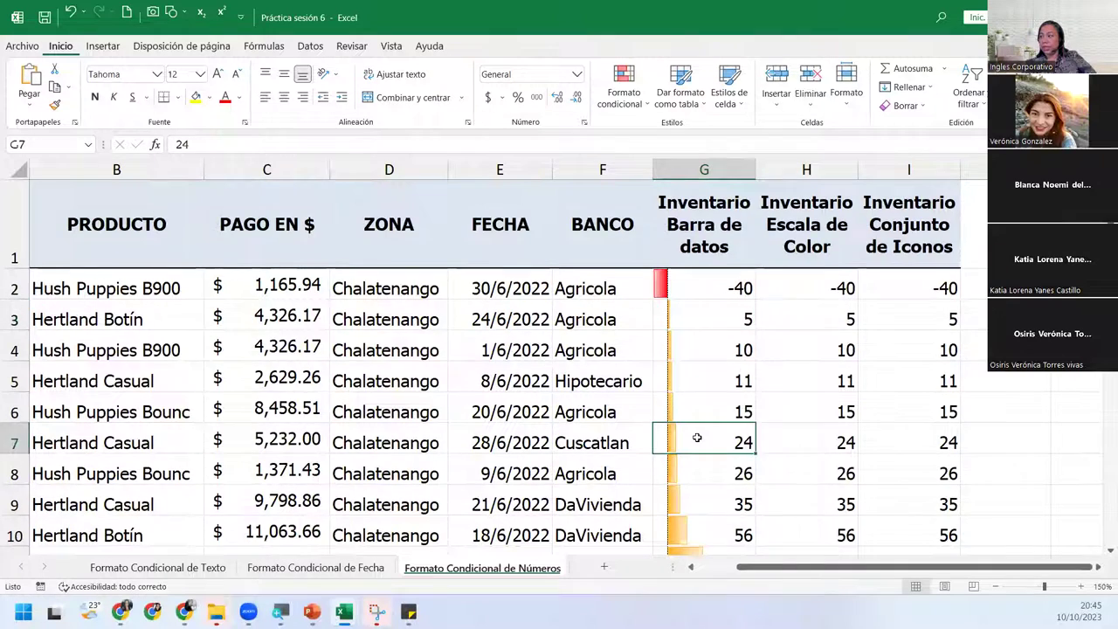
scroll(697, 437, "down", 4)
left_click(697, 438)
scroll(696, 438, "down", 6)
left_click(697, 438)
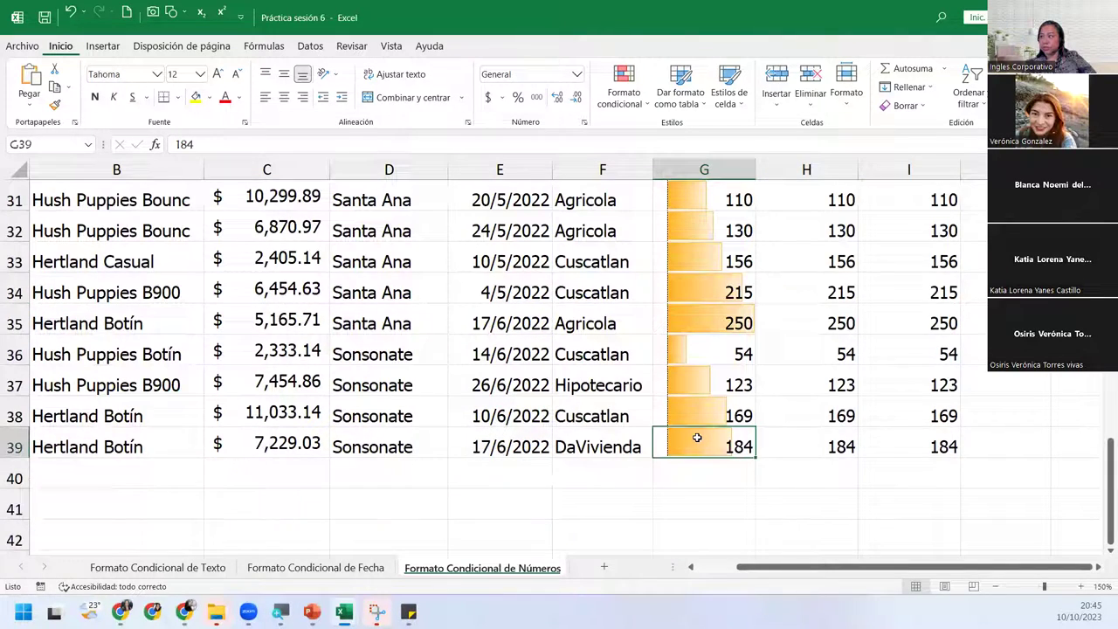
scroll(697, 438, "up", 6)
scroll(696, 436, "up", 4)
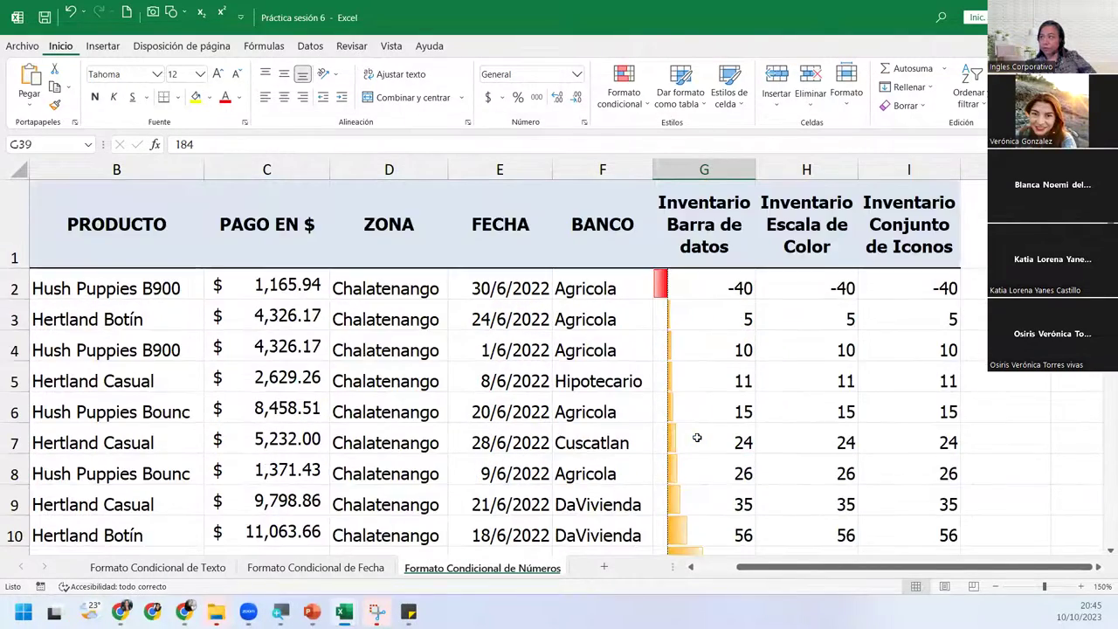
left_click(708, 296)
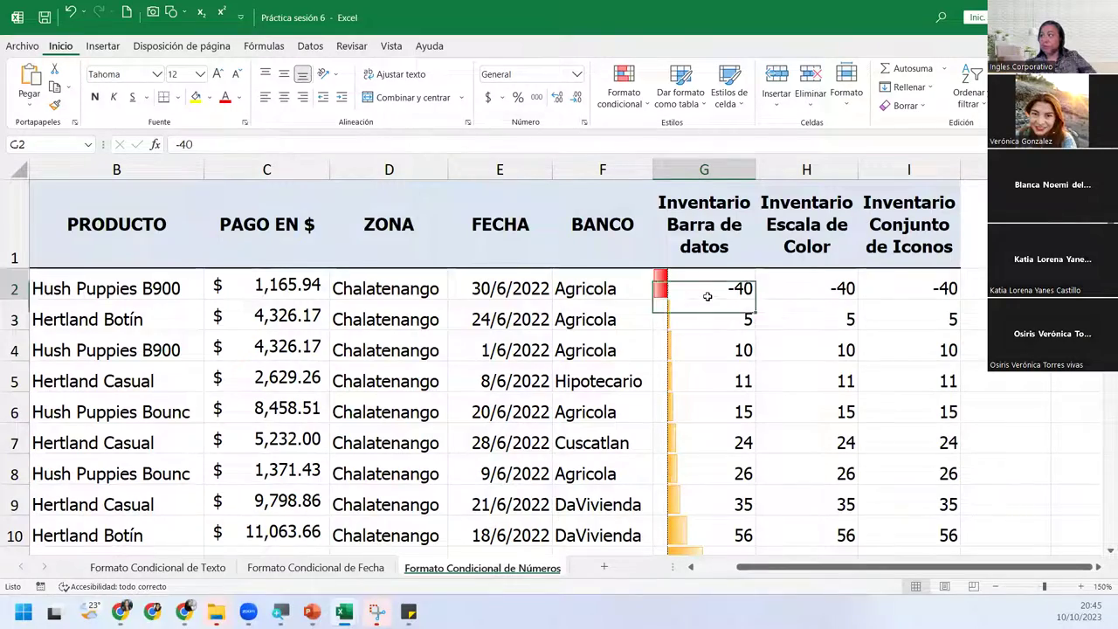
left_click(997, 587)
left_click(997, 587)
left_click(997, 586)
left_click(996, 587)
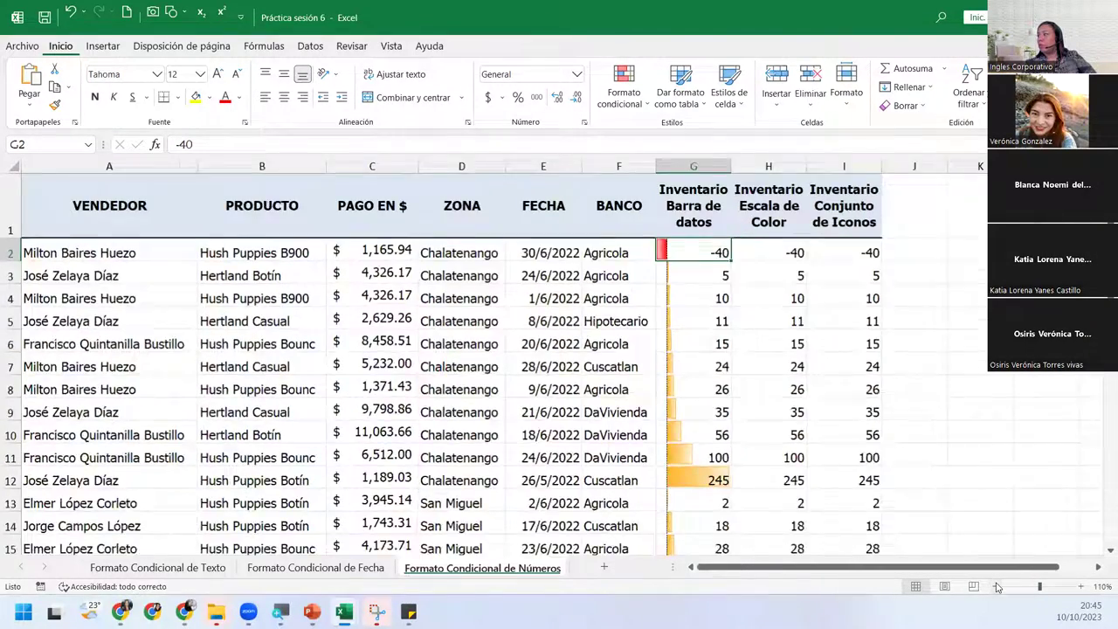
left_click(996, 587)
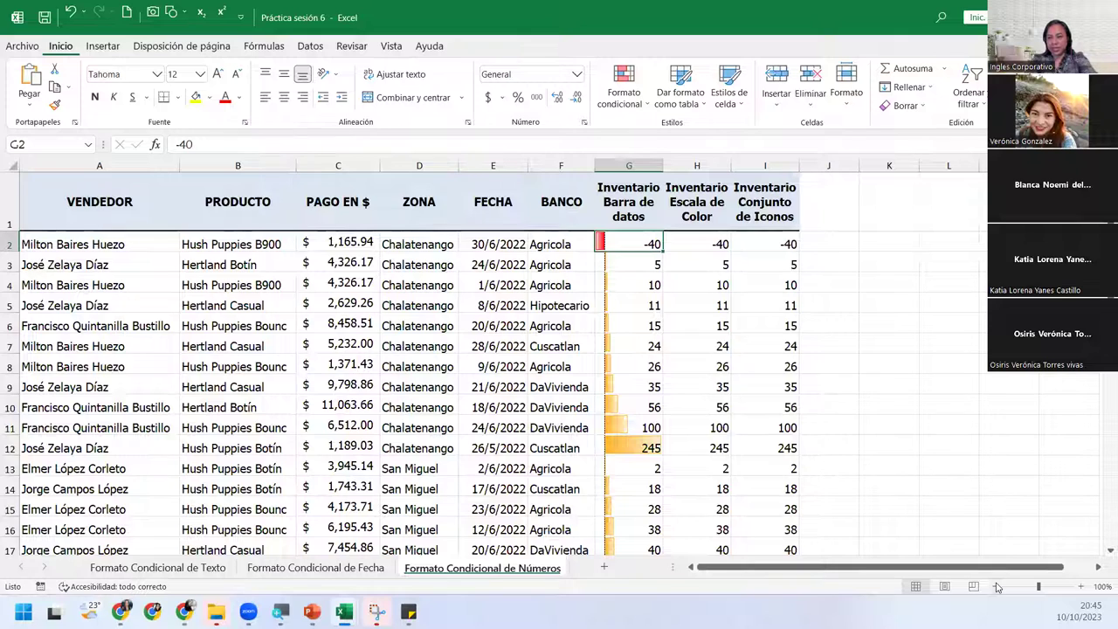
- Select G2:G39 and open Administrar reglas to list its conditional formatting rules
key("ctrl+shift+Down")
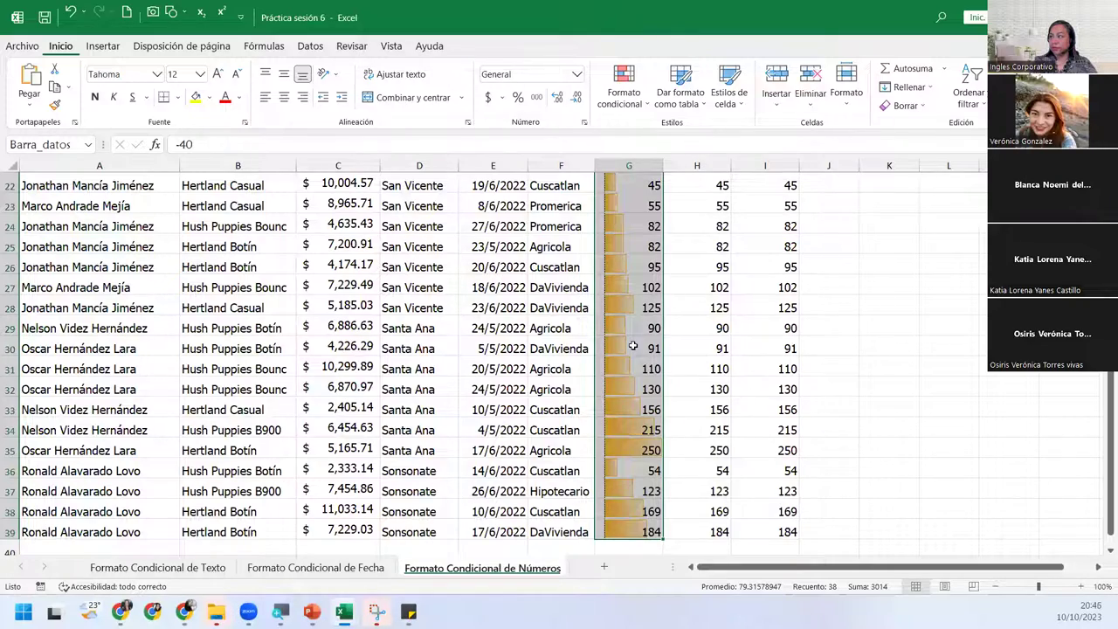
scroll(634, 346, "up", 7)
scroll(633, 346, "down", 13)
scroll(634, 346, "up", 6)
scroll(633, 346, "up", 7)
left_click(601, 103)
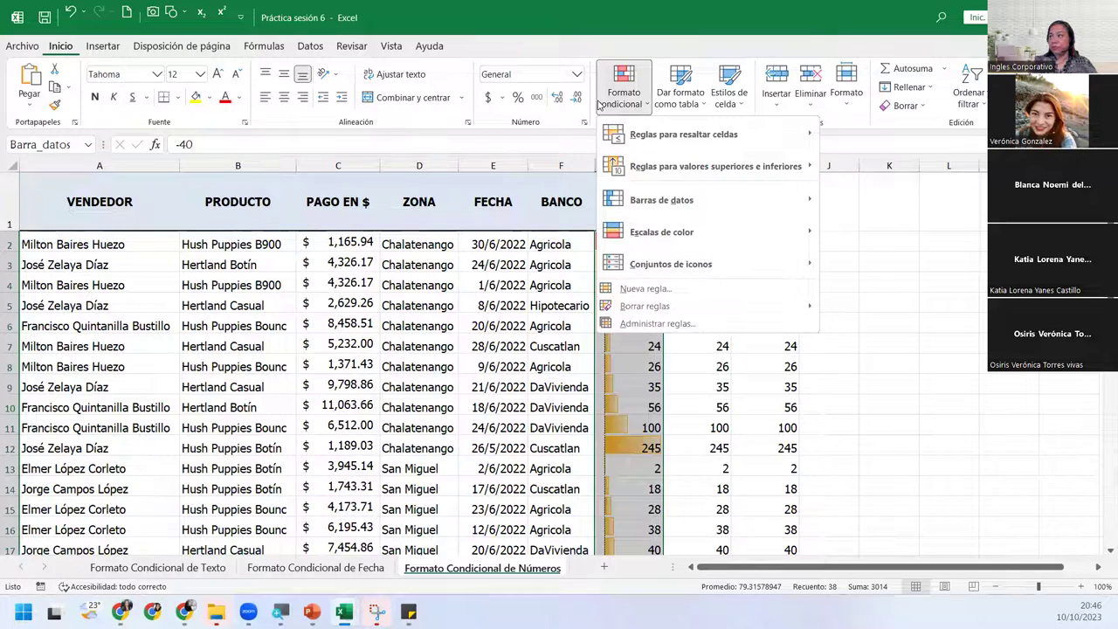
left_click(688, 324)
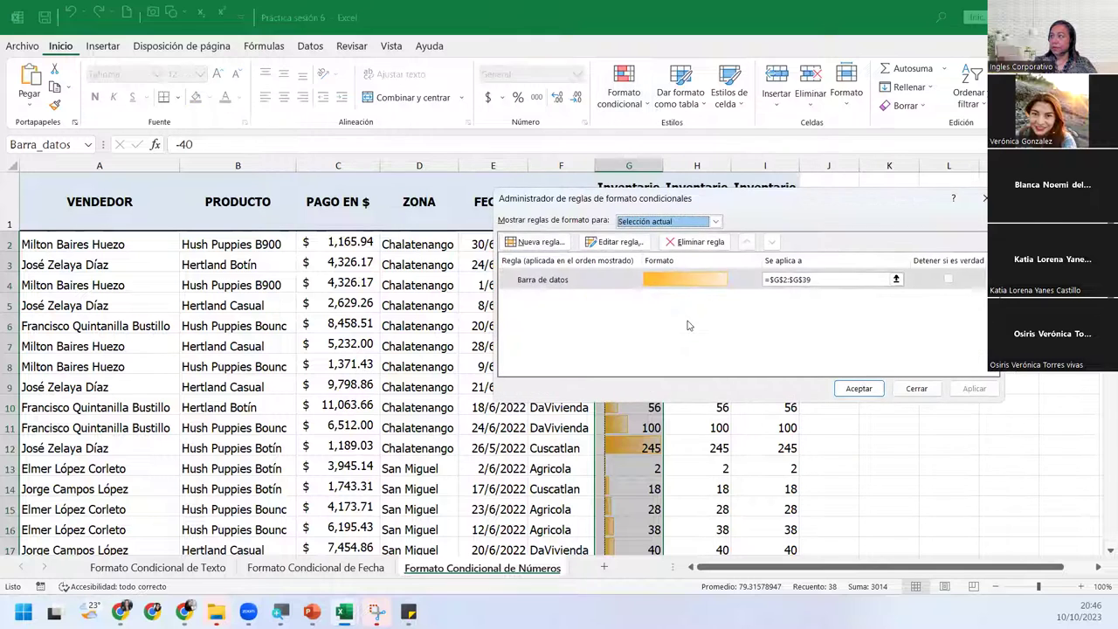
- Open the Barra de datos rule for editing, keeping Data Bar as the format style
left_click(558, 281)
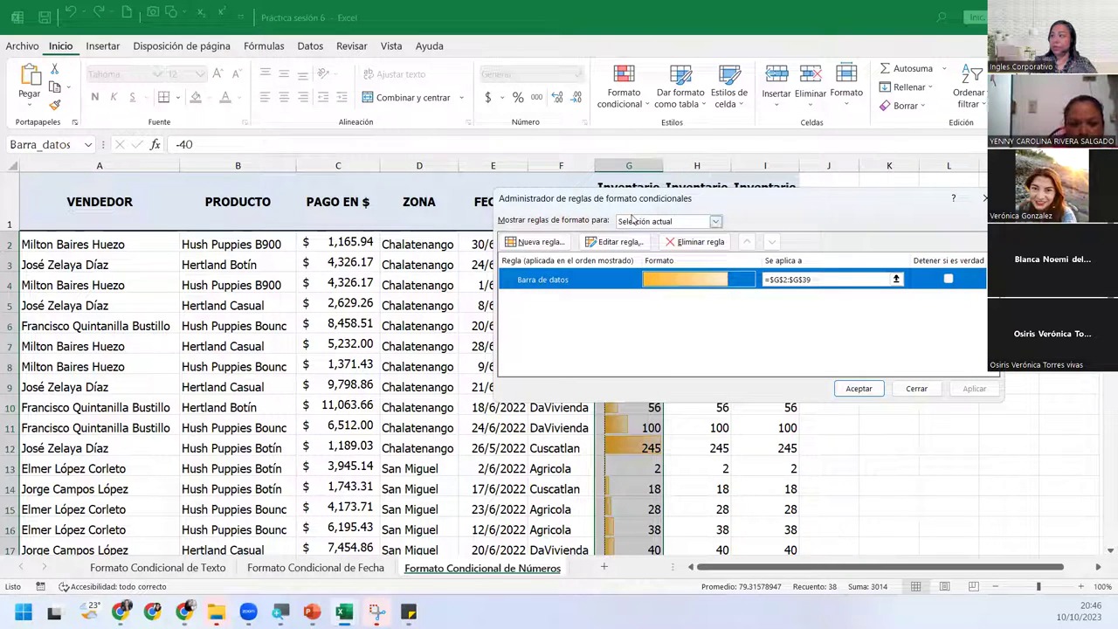
left_click_drag(631, 206, 36, 185)
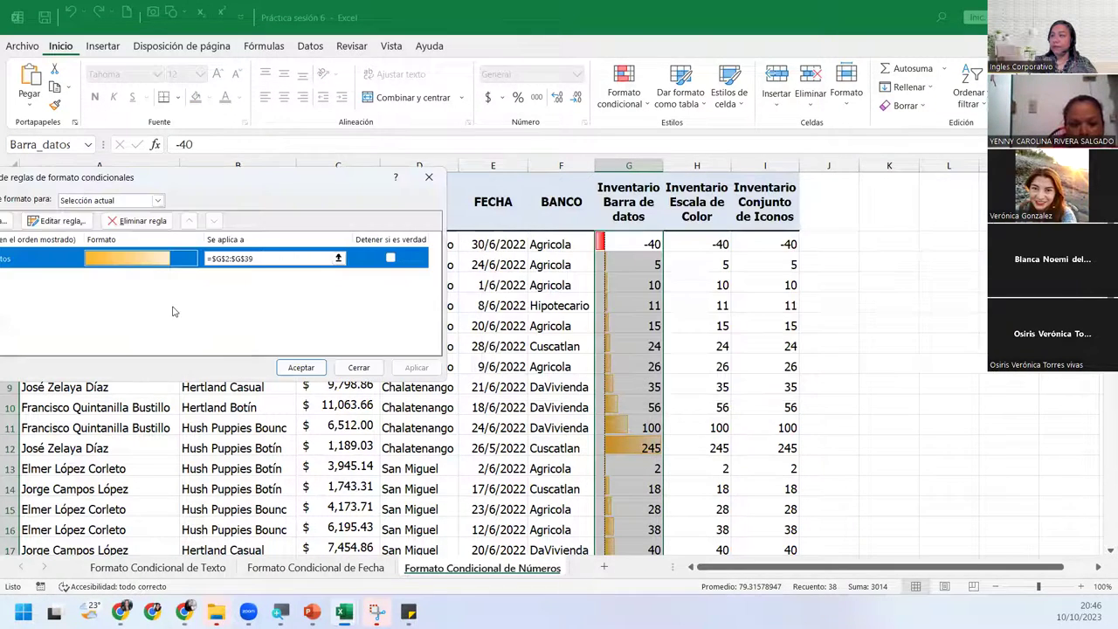
left_click_drag(145, 177, 333, 178)
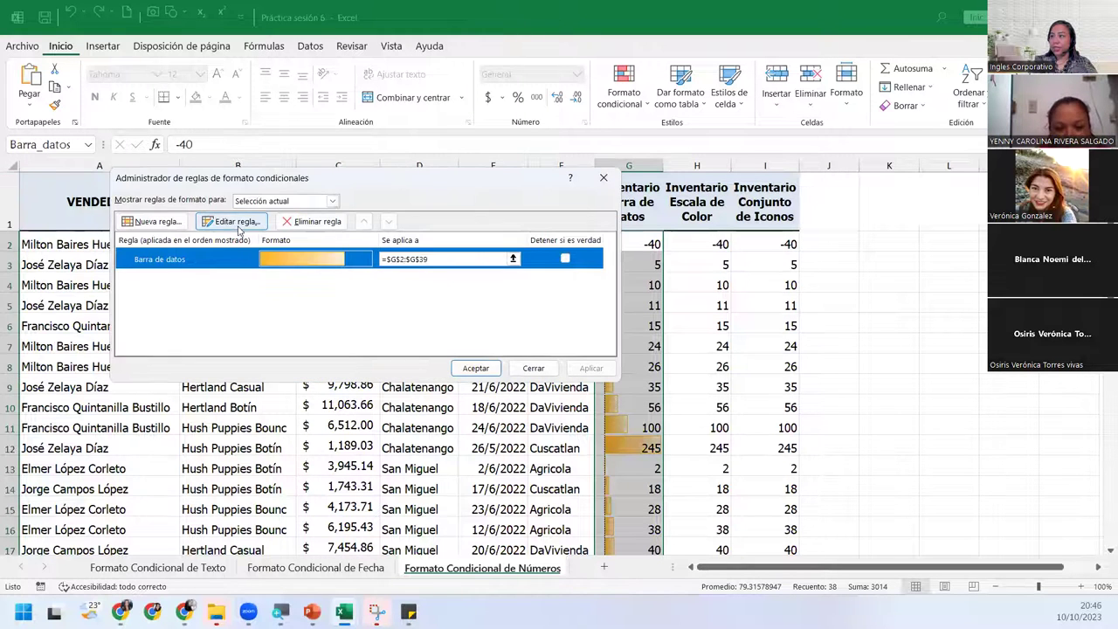
left_click(239, 223)
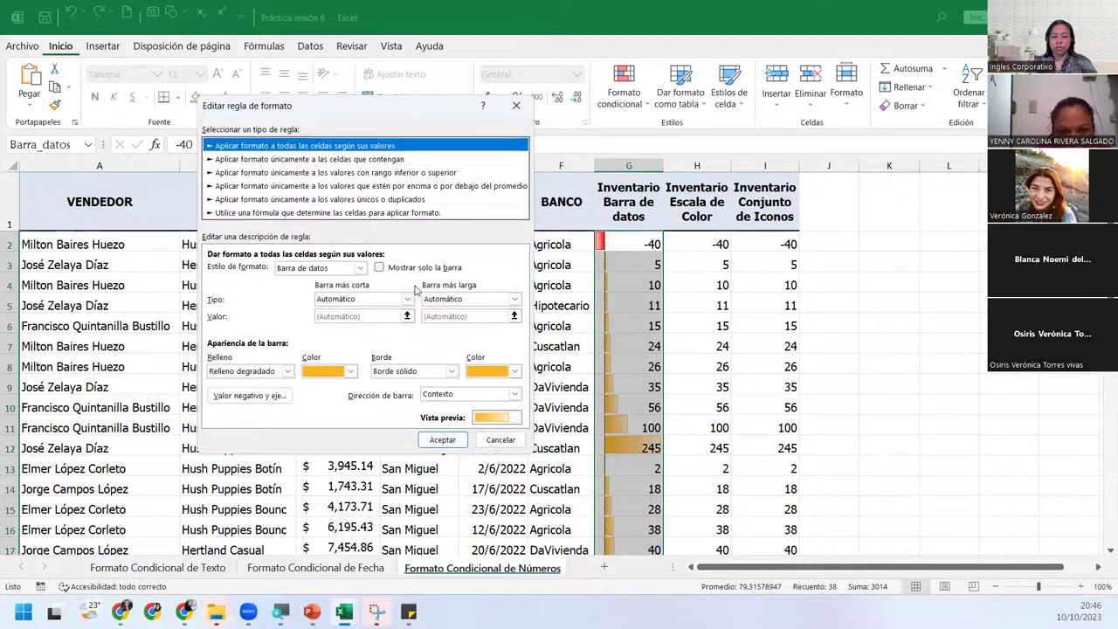
scroll(416, 290, "up", 3)
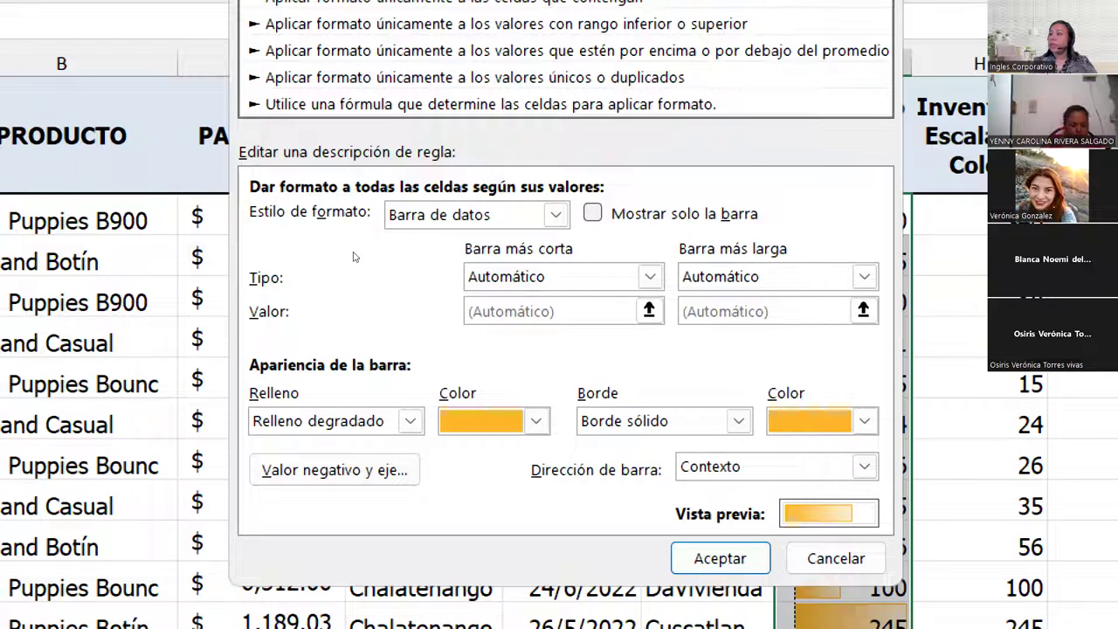
left_click(490, 215)
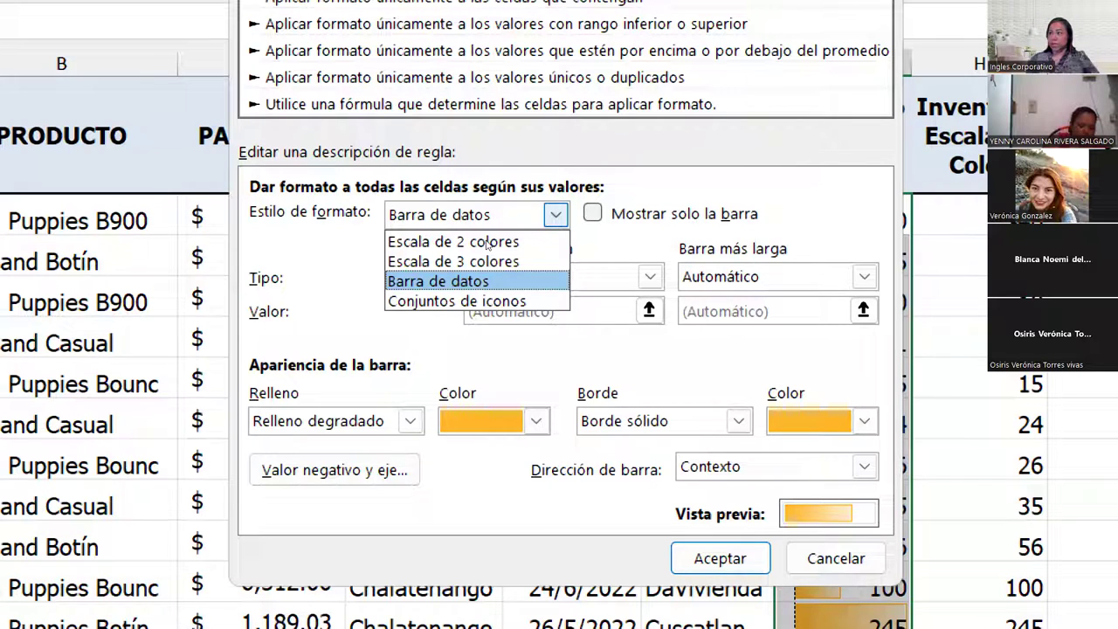
key("Escape")
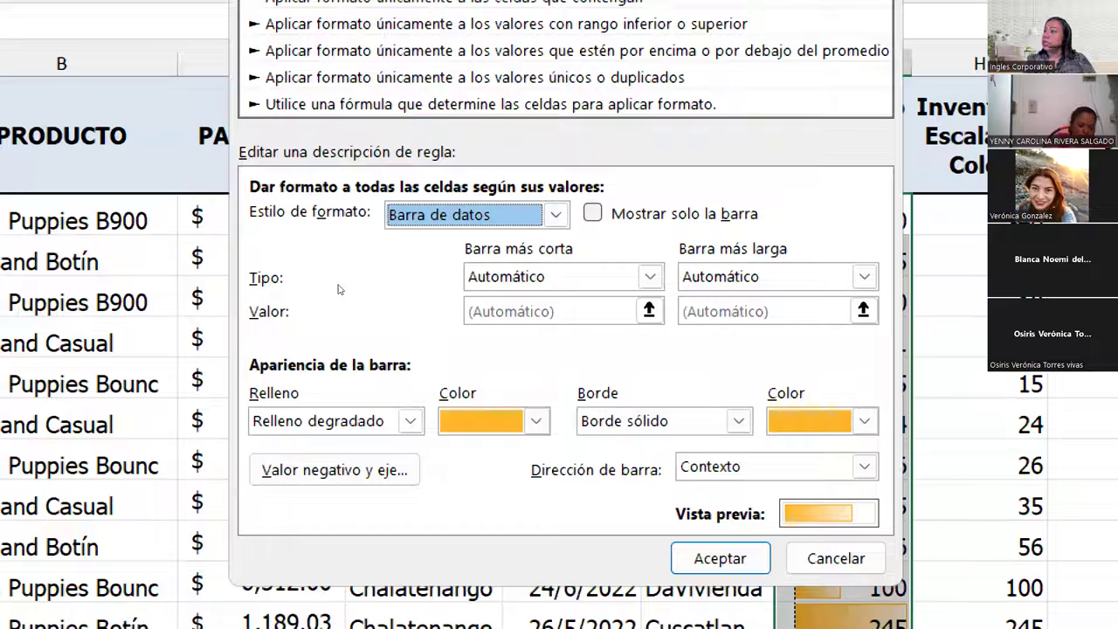
- Leave both the shortest and longest bar types set to Automático
left_click(536, 276)
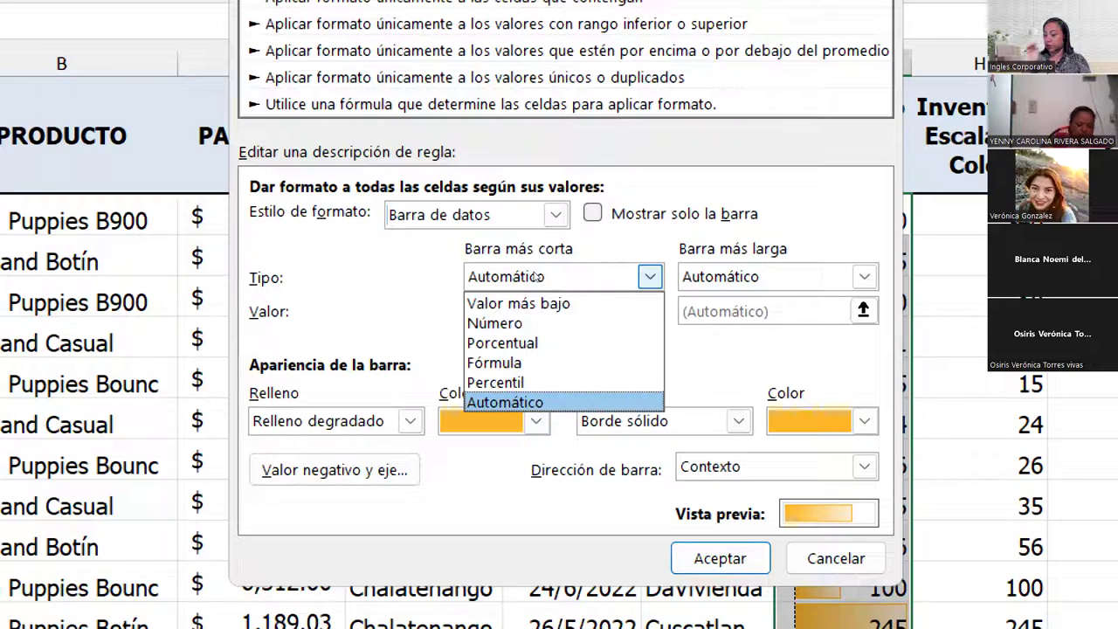
left_click(535, 276)
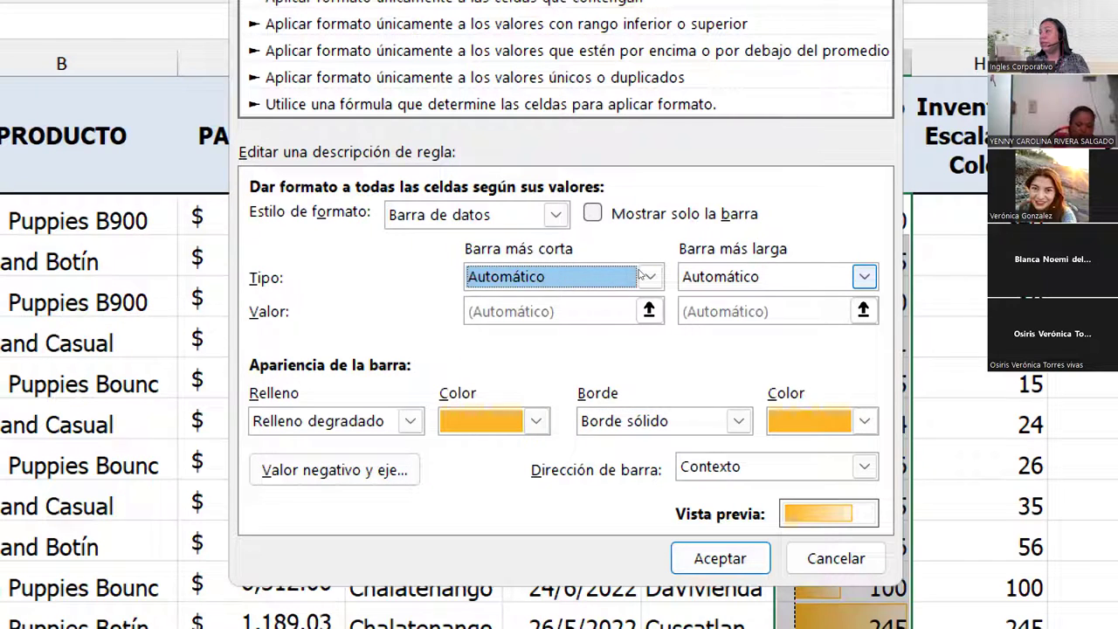
key("Tab")
key("alt+Down")
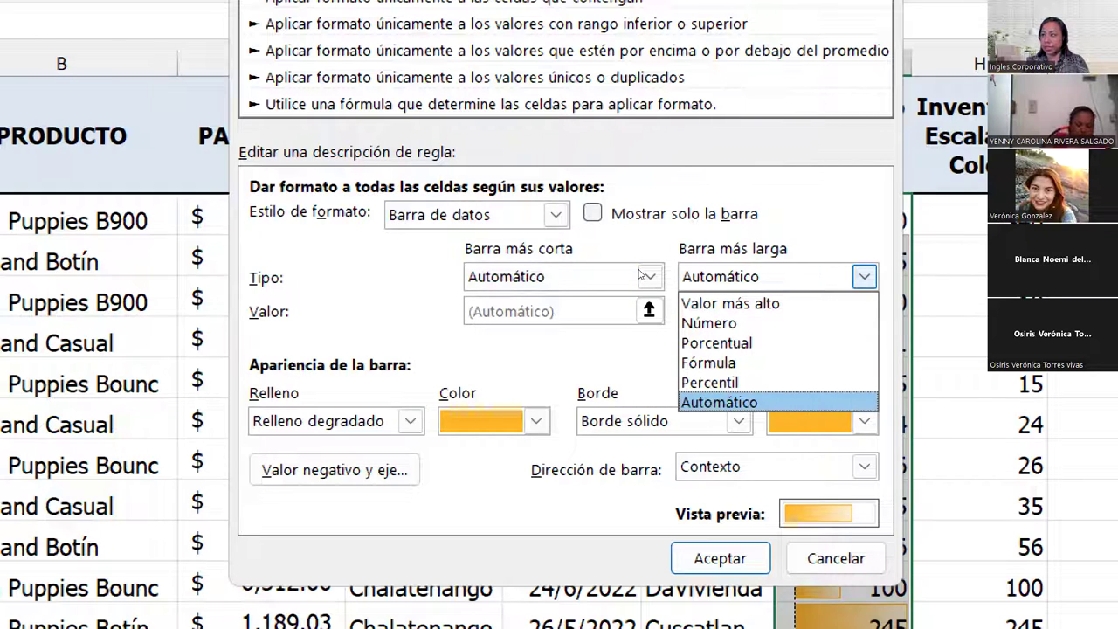
key("Return")
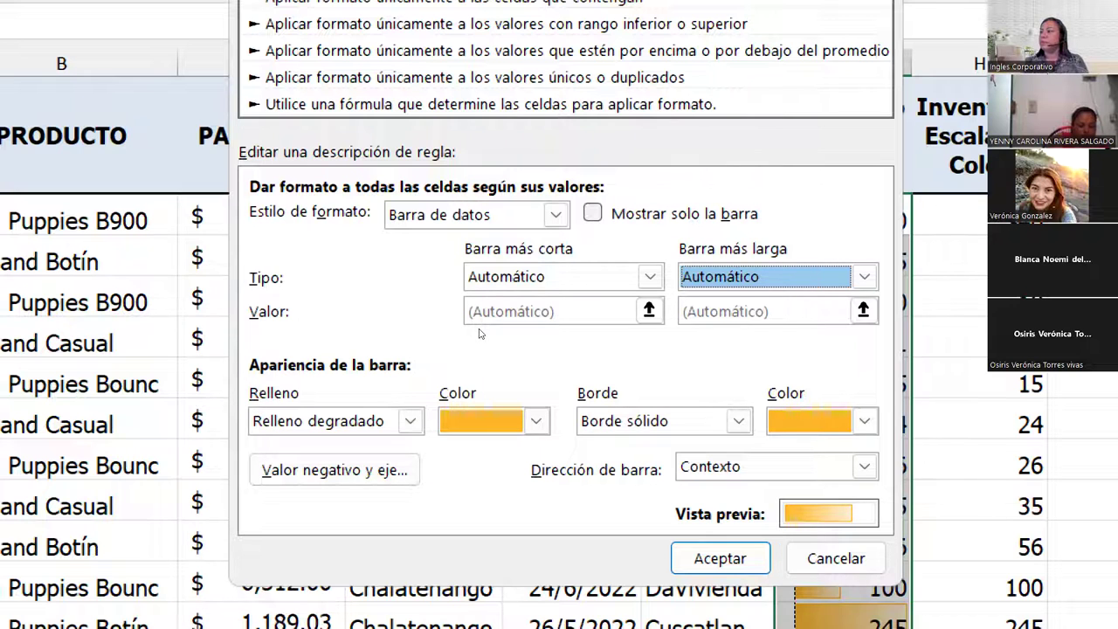
key("Tab")
key("alt+Down")
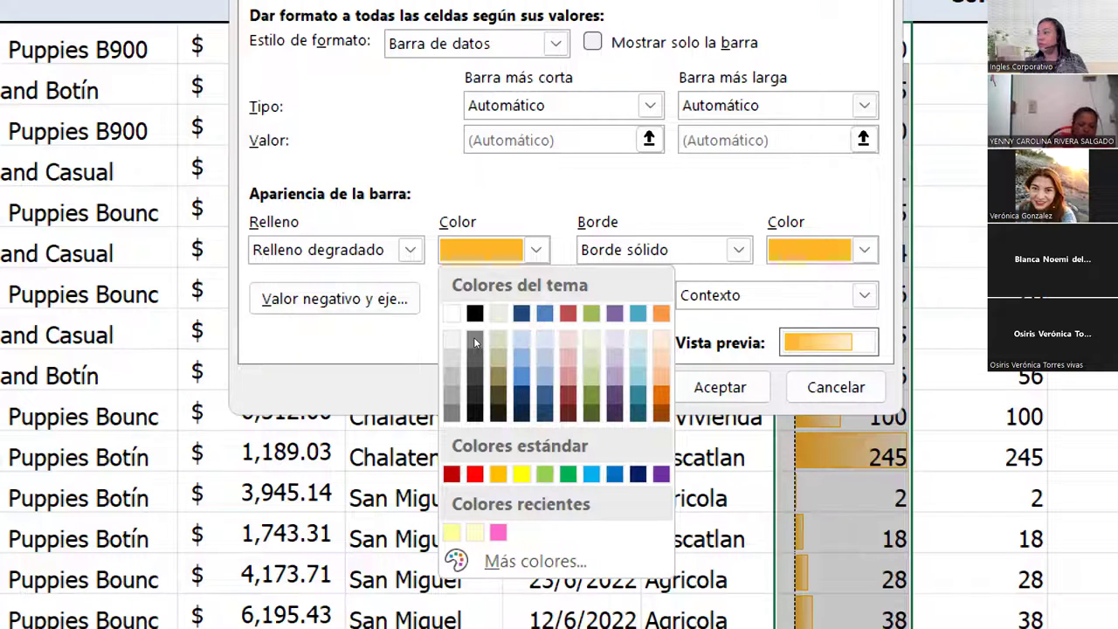
- Change the bar fill to a lavender gradient and the border to Sin borde
key("Right")
key("Right")
key("Right")
key("Up")
key("Left")
key("Return")
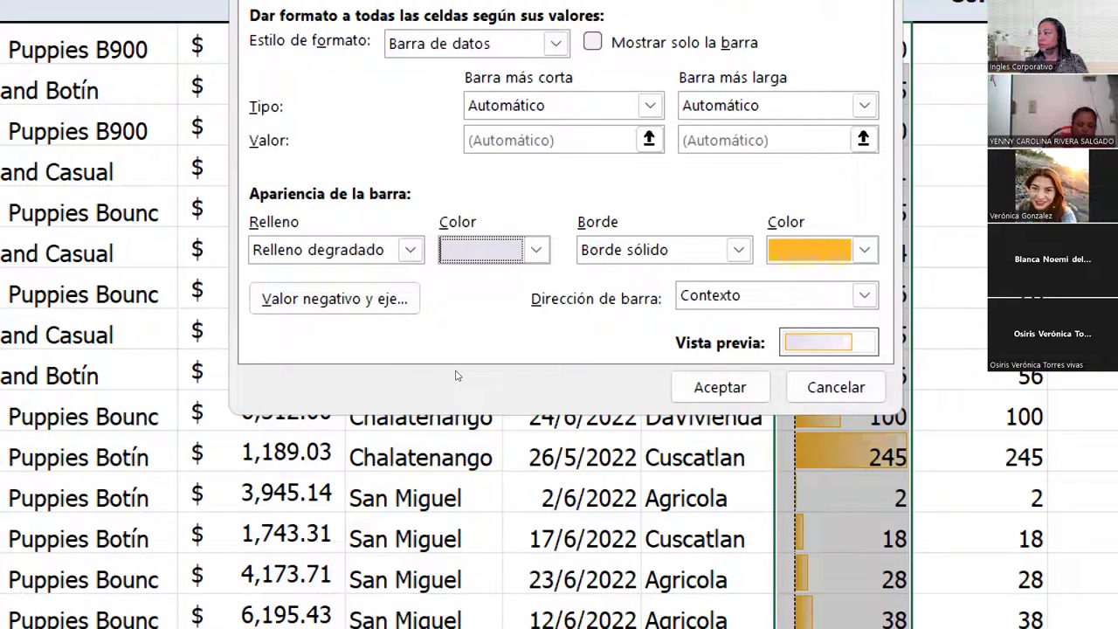
key("alt+Down")
key("Up")
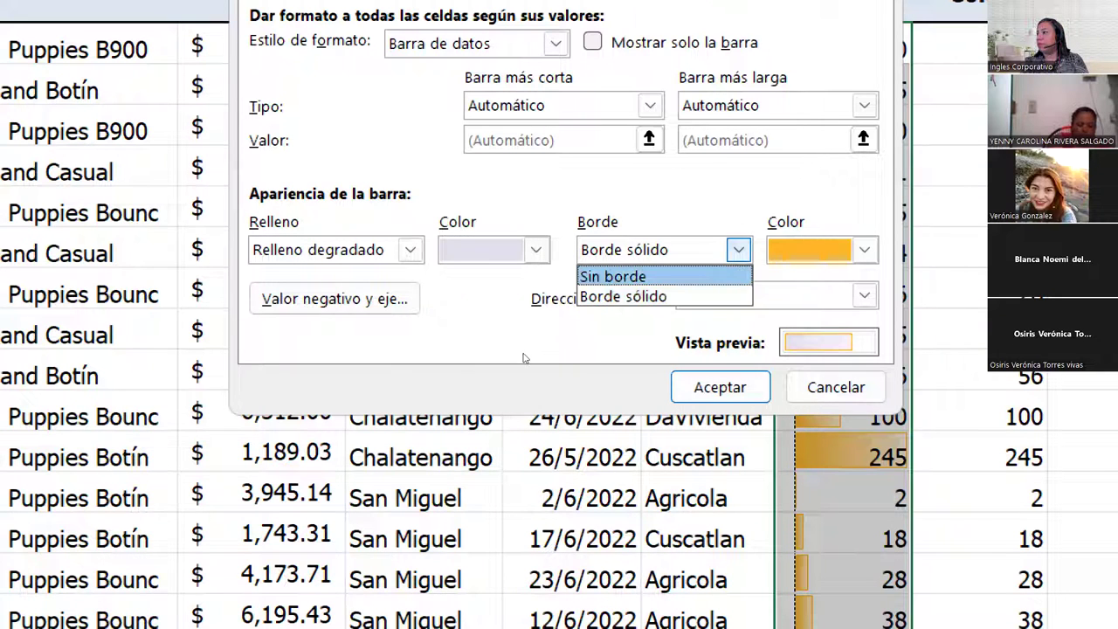
key("Return")
left_click(535, 250)
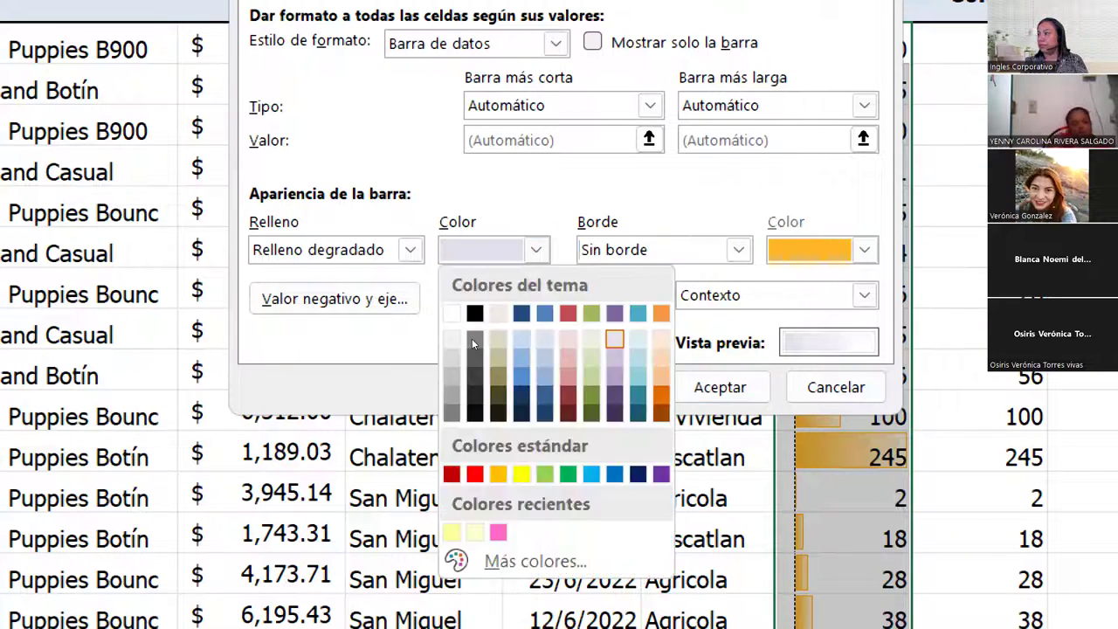
key("Return")
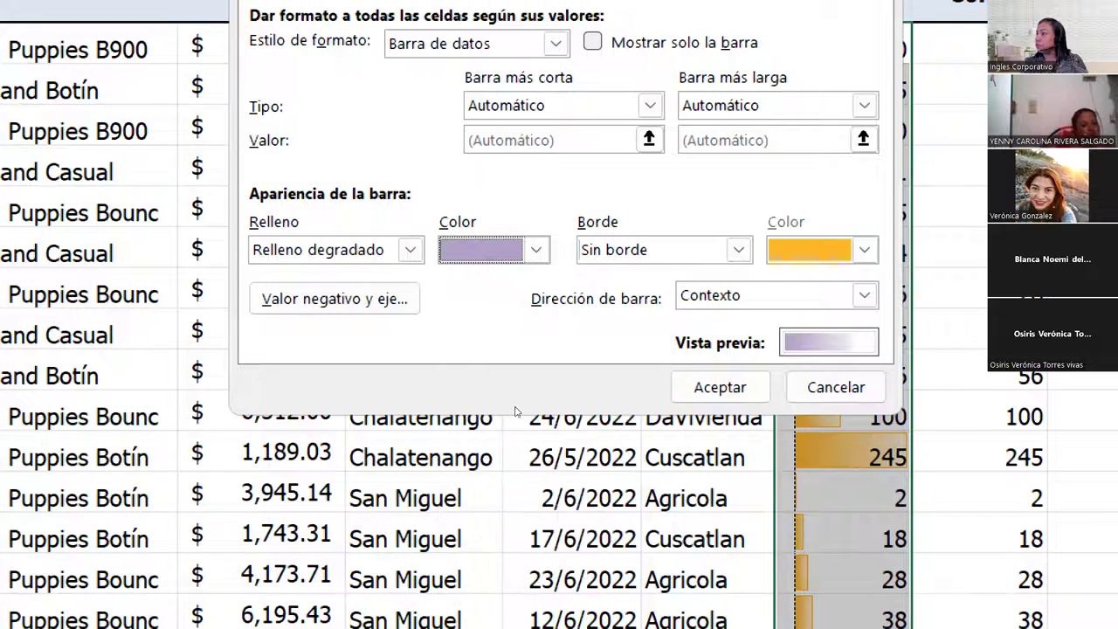
key("Tab")
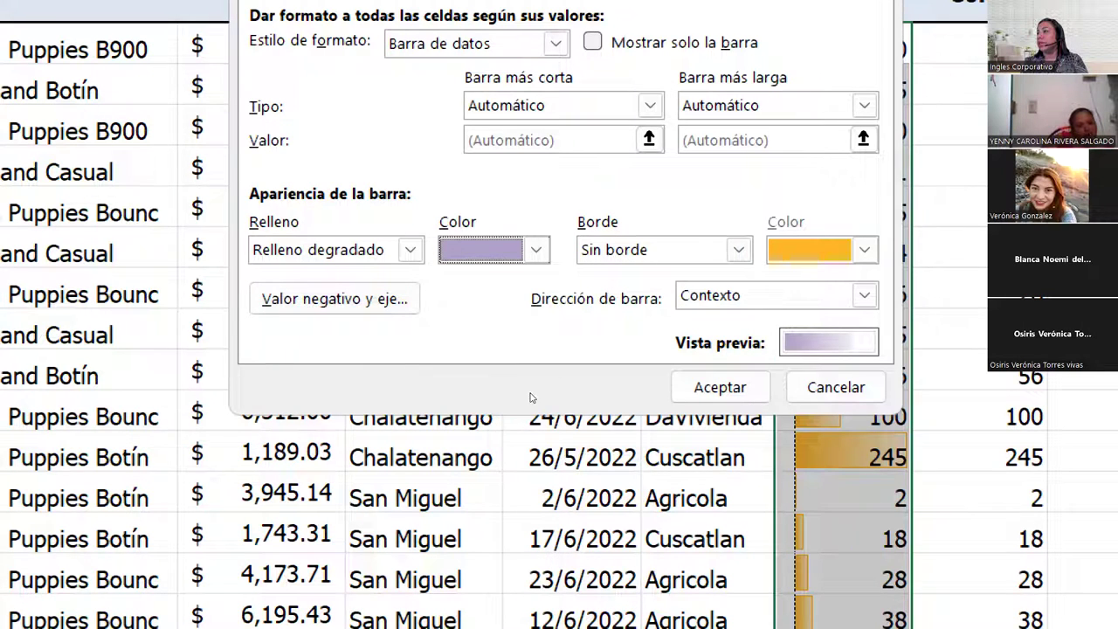
key("Tab")
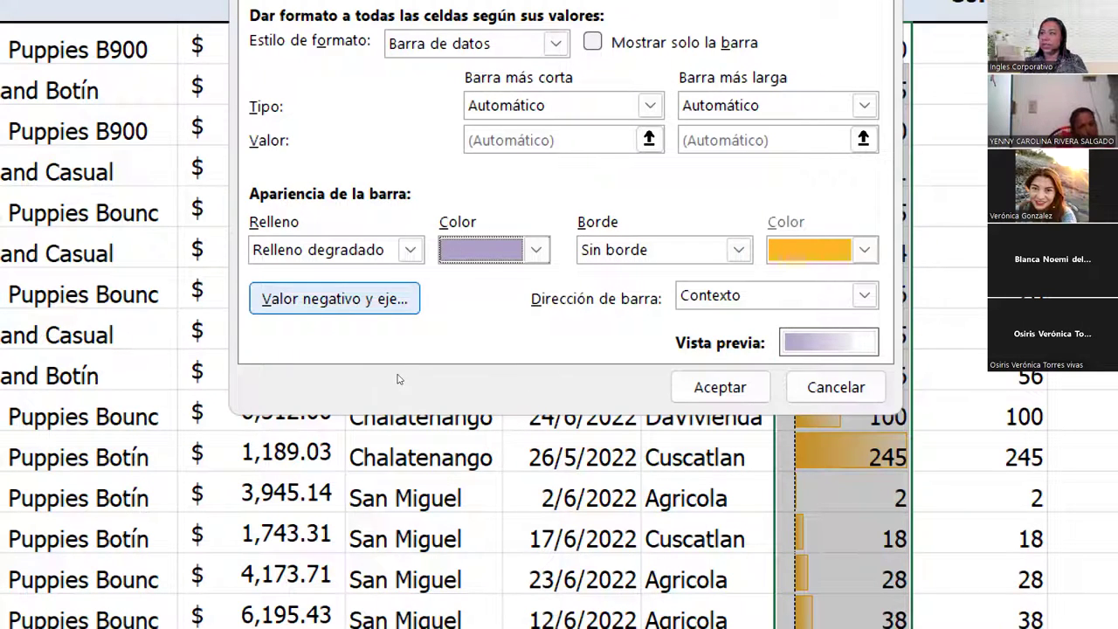
- Give negative data bars a gold fill and save the edited G2:G39 data bar rule
key("Return")
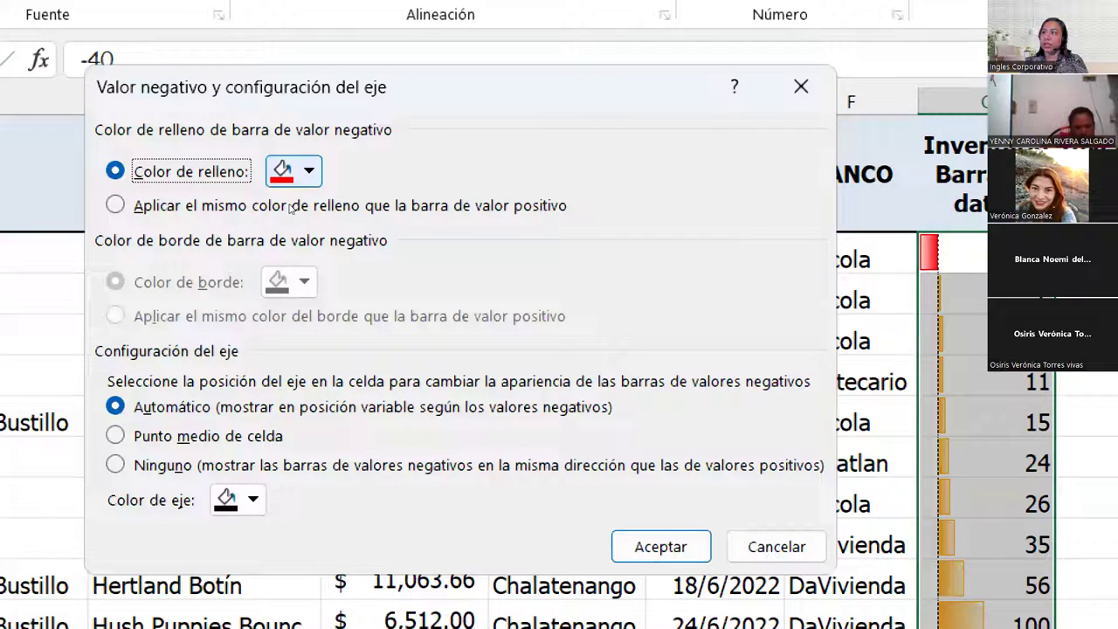
key("alt+Down")
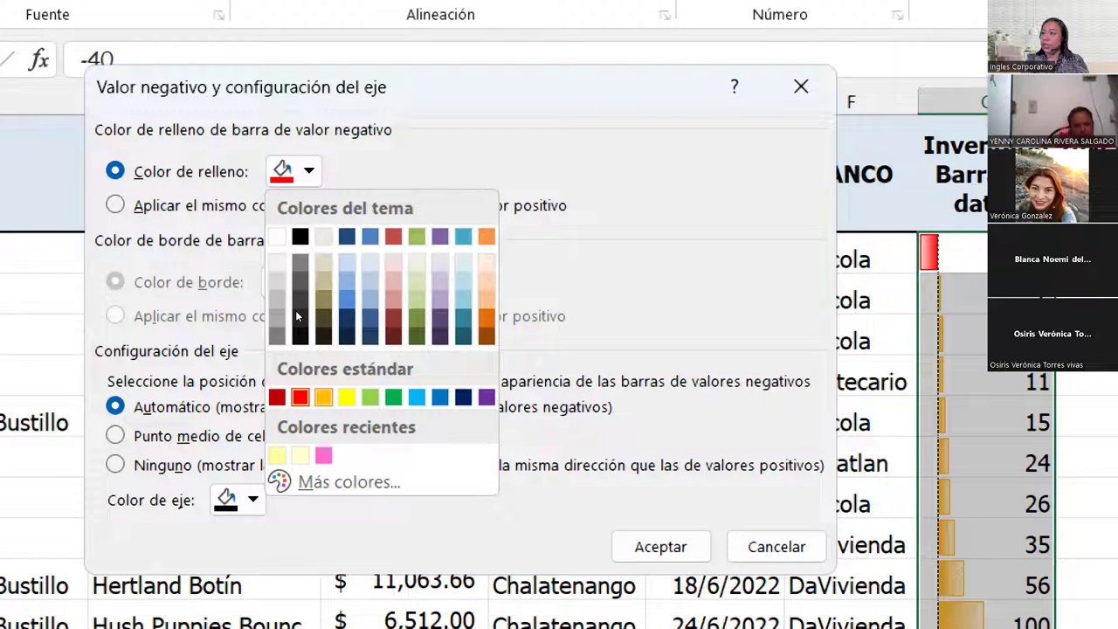
left_click(323, 397)
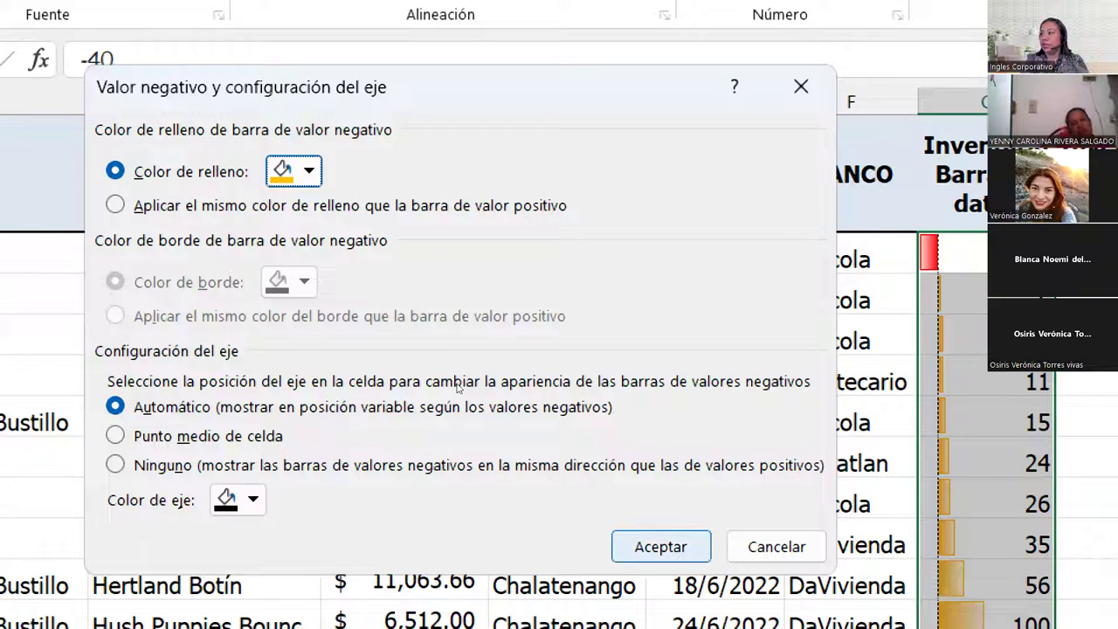
key("Return")
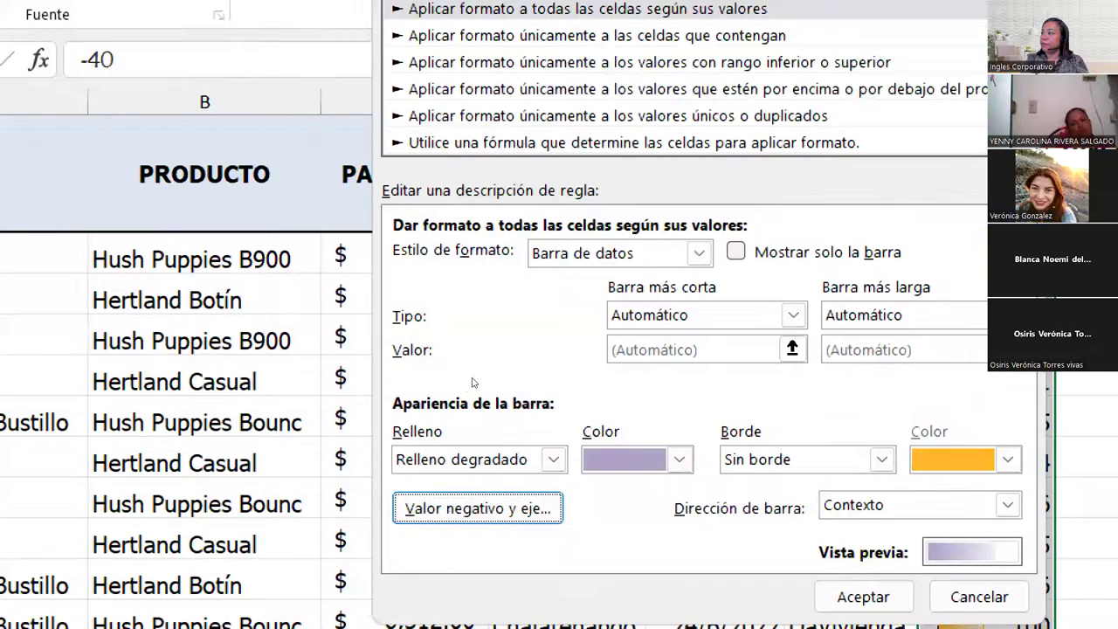
key("Return")
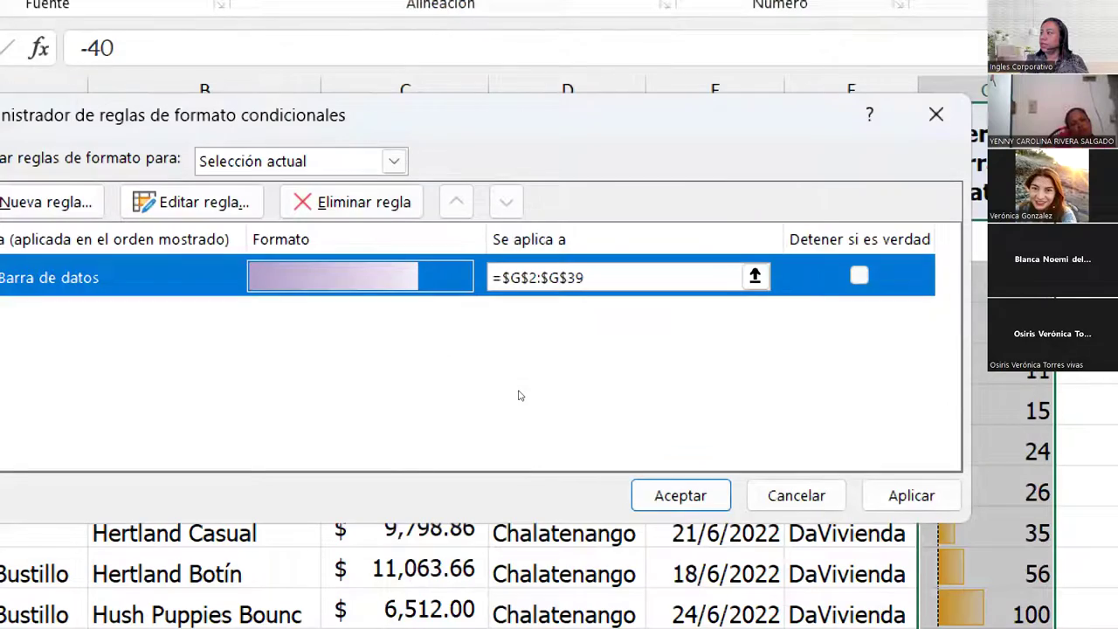
- Apply the data bar rule and inspect the gold bar on -40 in column G
key("Return")
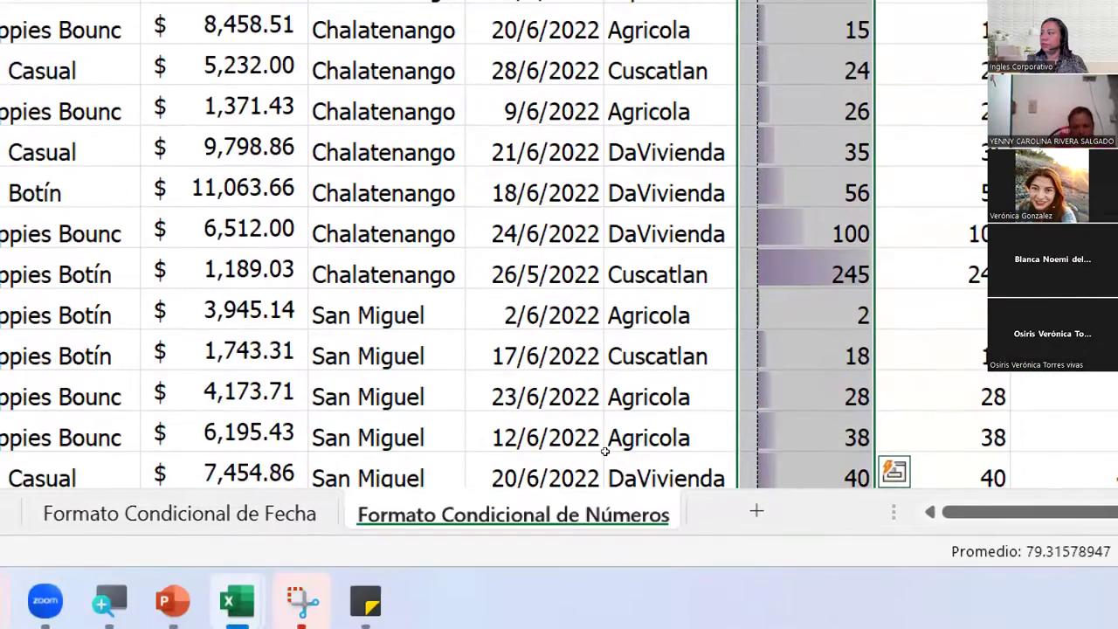
scroll(611, 450, "down", 3)
scroll(611, 454, "down", 3)
scroll(611, 453, "down", 3)
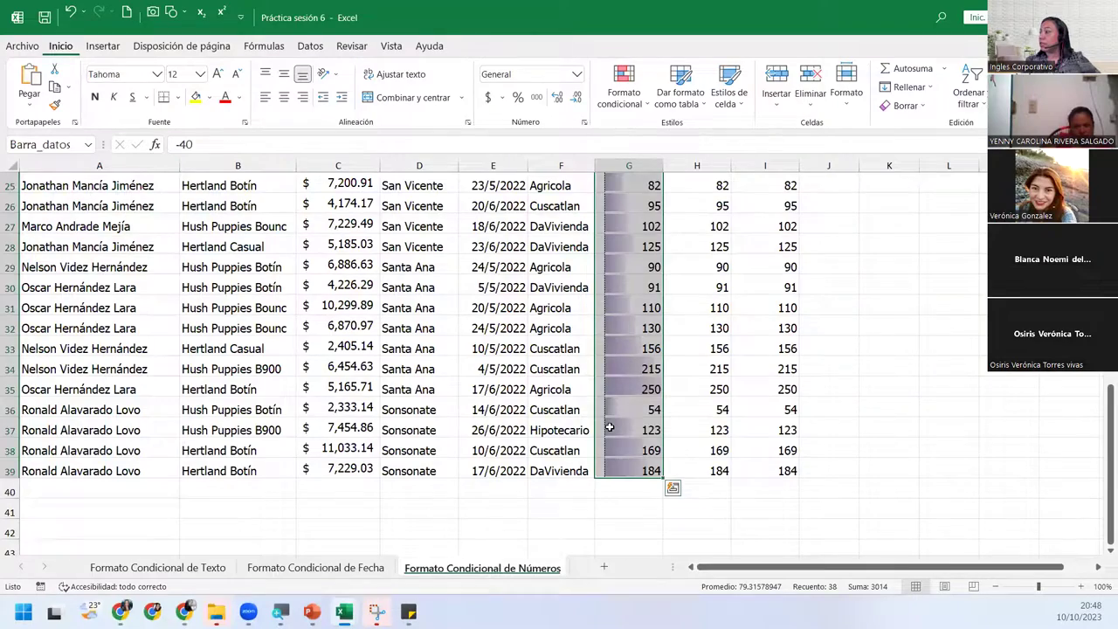
left_click(609, 427)
scroll(608, 427, "up", 8)
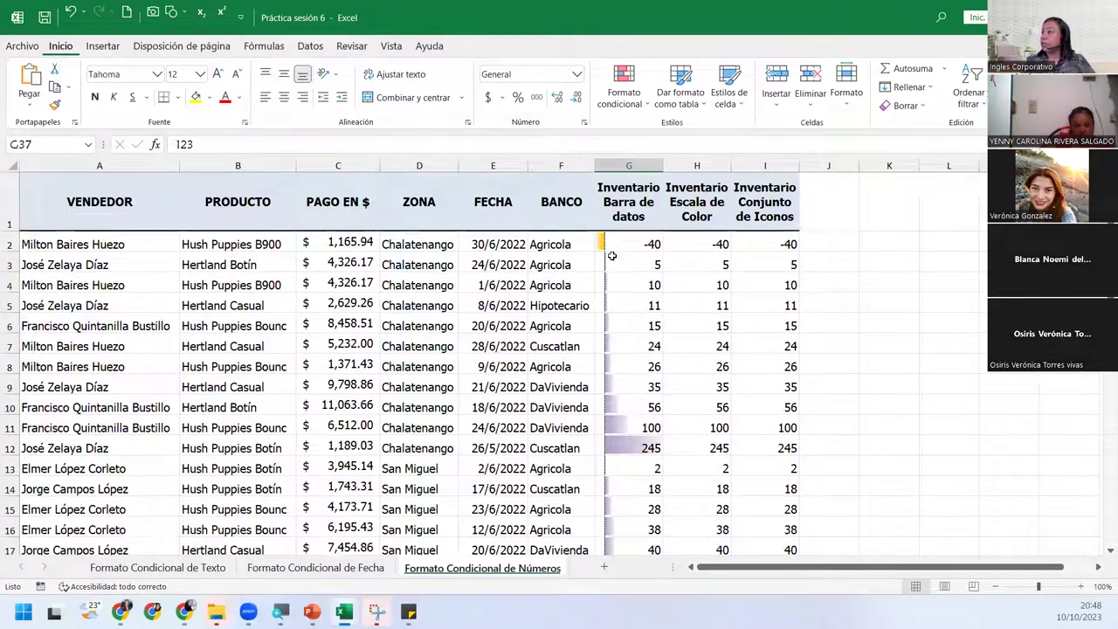
left_click(601, 241)
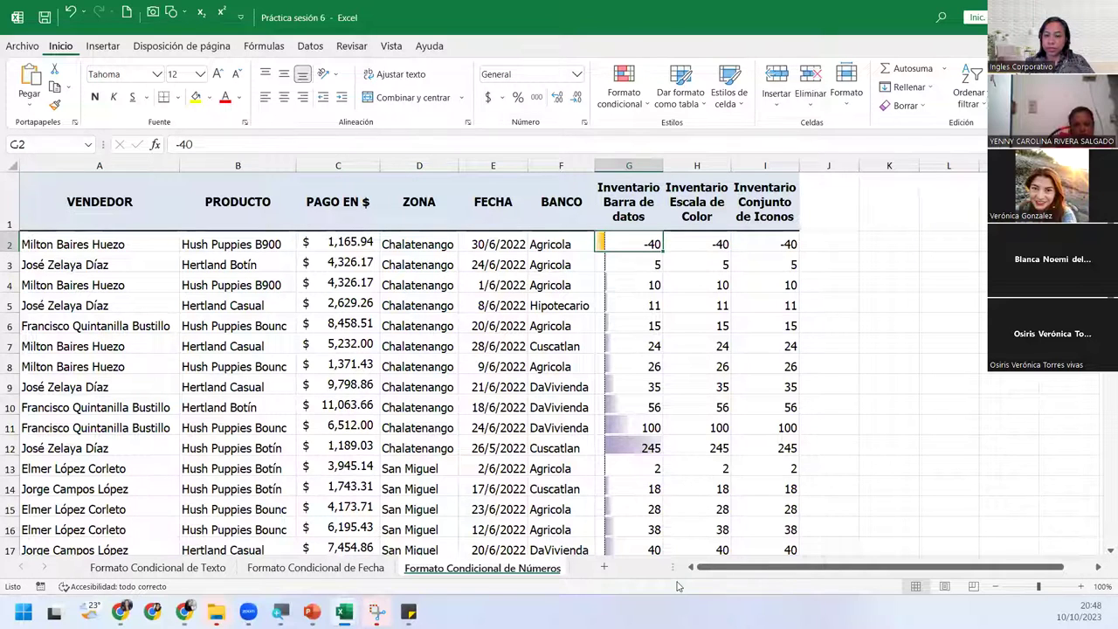
- Check bar lengths further down column G, comparing 169, 24 and the longest bar, 250
left_click(640, 407)
scroll(640, 409, "down", 4)
left_click(640, 411)
scroll(640, 411, "down", 5)
left_click(643, 409)
left_click(639, 387)
left_click(636, 329)
scroll(633, 340, "up", 5)
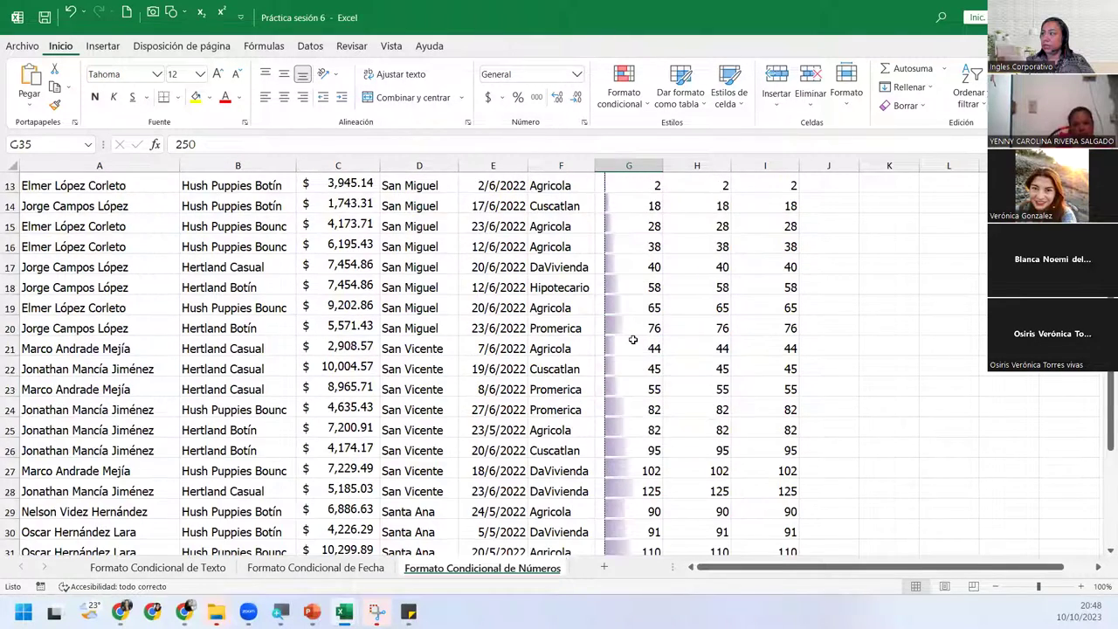
scroll(632, 339, "up", 4)
left_click(632, 339)
scroll(633, 340, "down", 8)
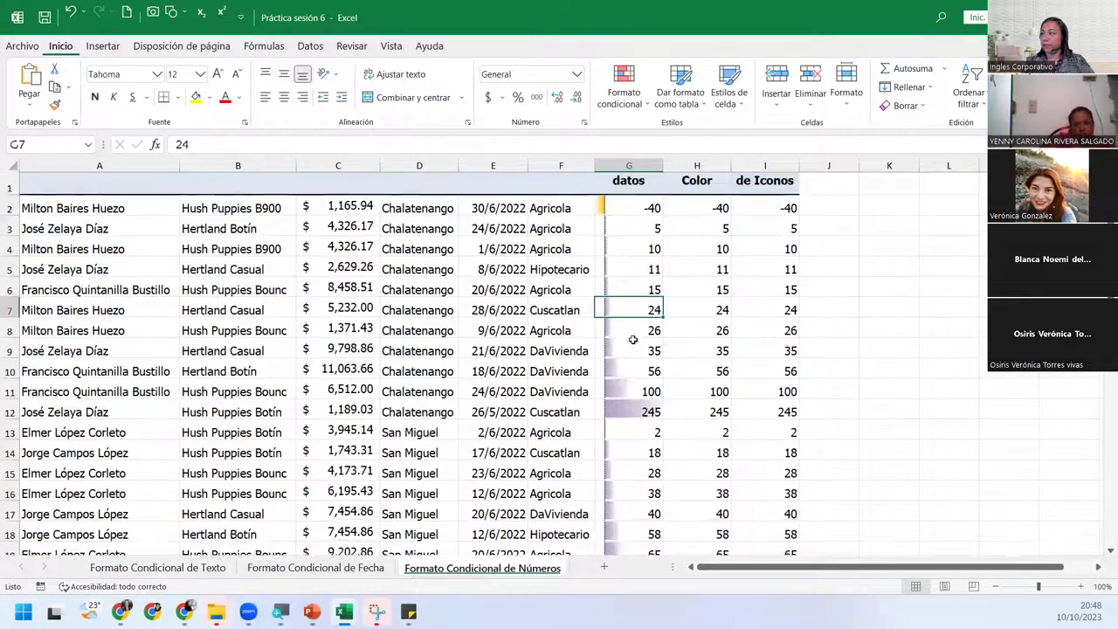
left_click(628, 390)
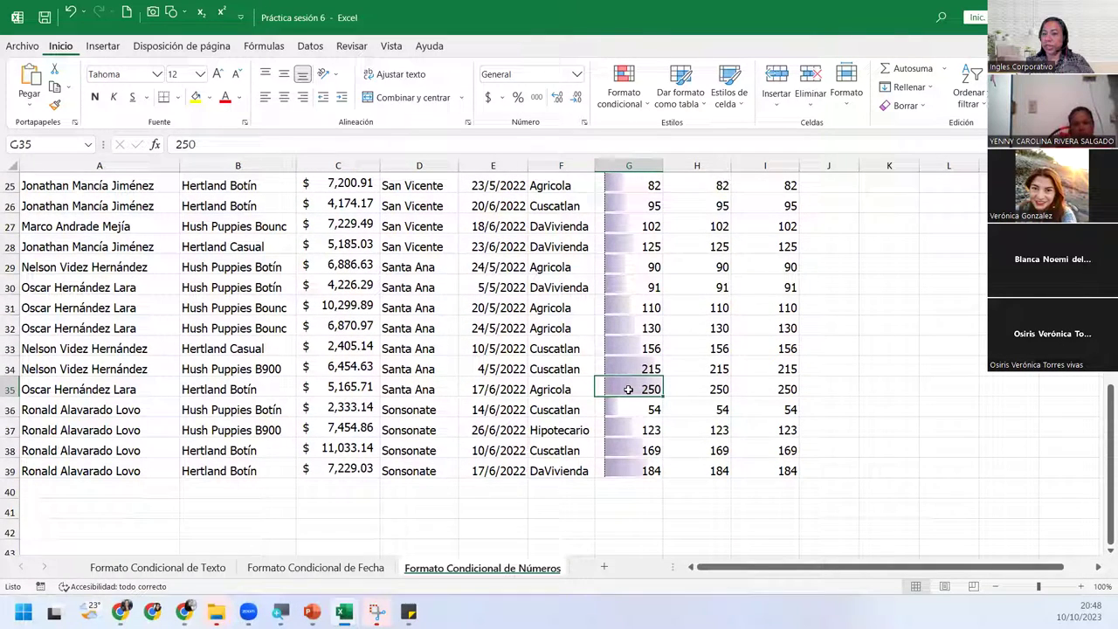
- Compare bars from -40 down column G, including the values 18, 45 and 44
scroll(628, 390, "up", 6)
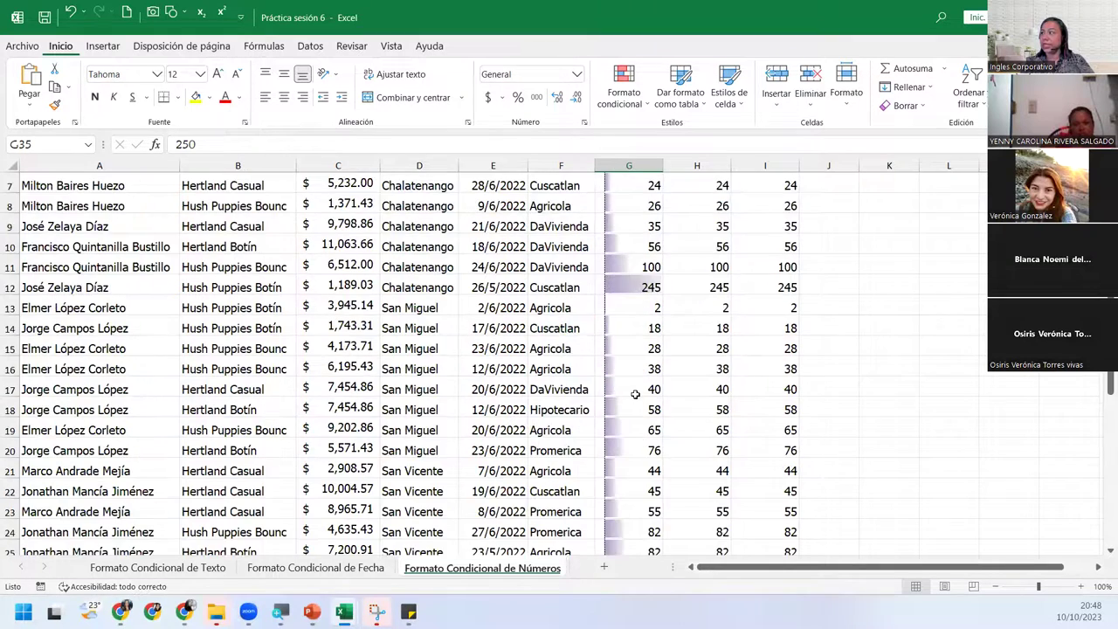
scroll(631, 384, "up", 2)
left_click(640, 268)
left_click(643, 244)
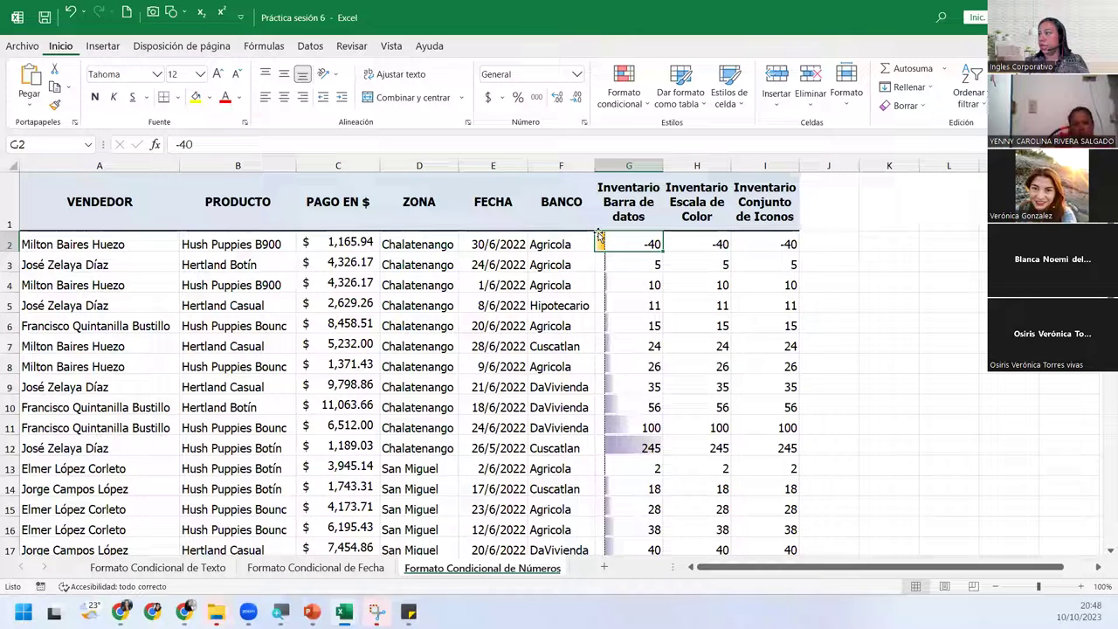
left_click(633, 266)
left_click(630, 282)
left_click(625, 307)
left_click(620, 365)
left_click(623, 405)
left_click(636, 490)
left_click(638, 524)
scroll(638, 524, "down", 3)
left_click(638, 524)
left_click(637, 452)
left_click(640, 429)
left_click(644, 409)
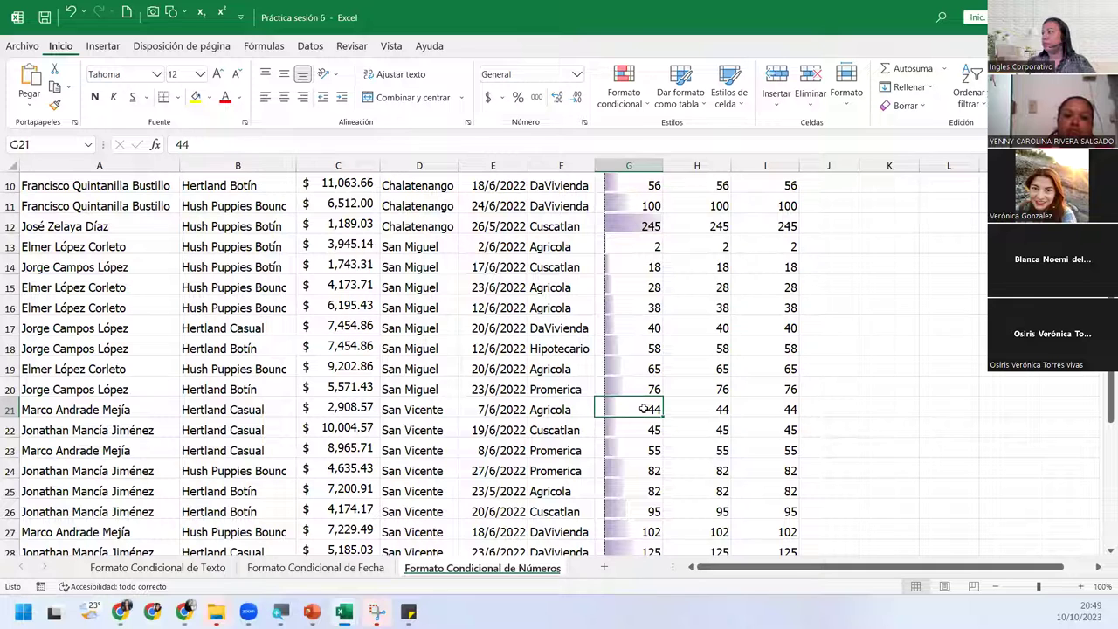
scroll(730, 343, "up", 3)
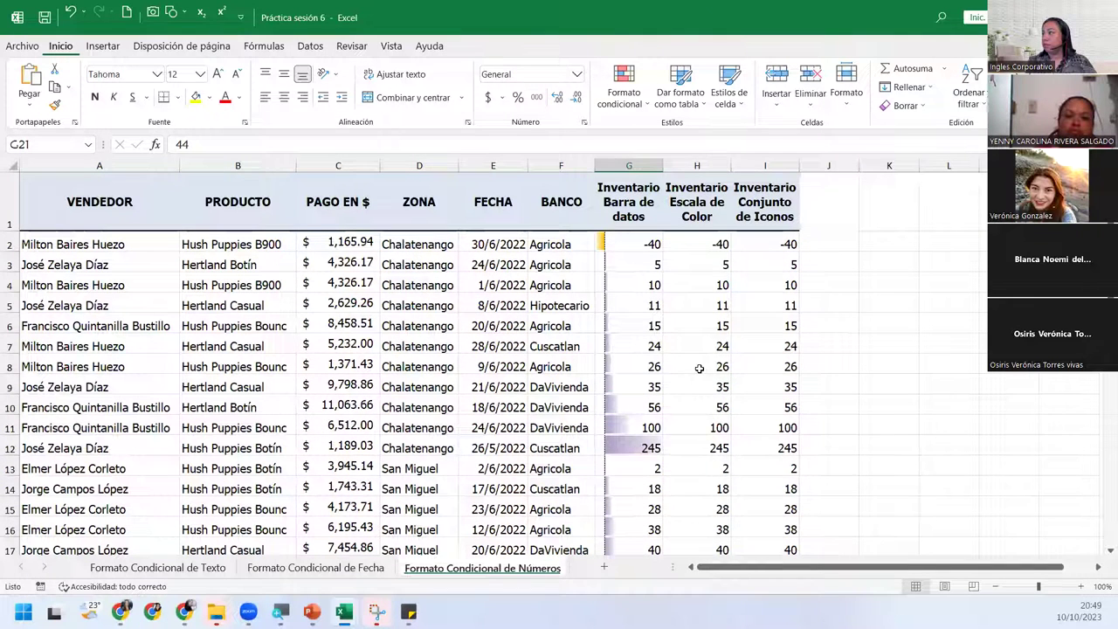
left_click(713, 251)
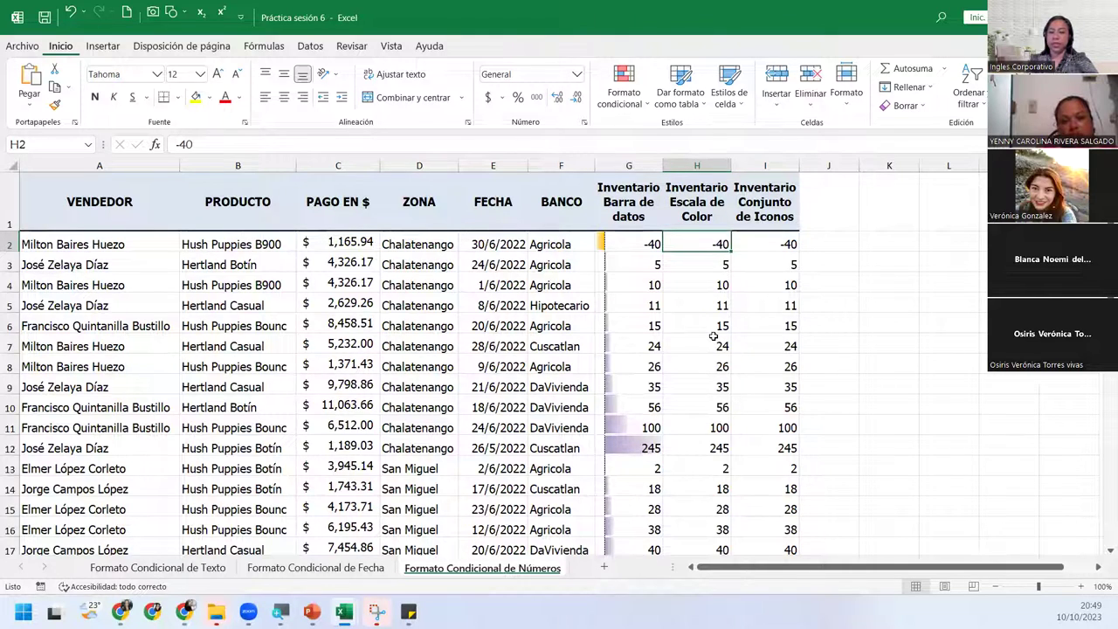
key("ctrl+shift+Down")
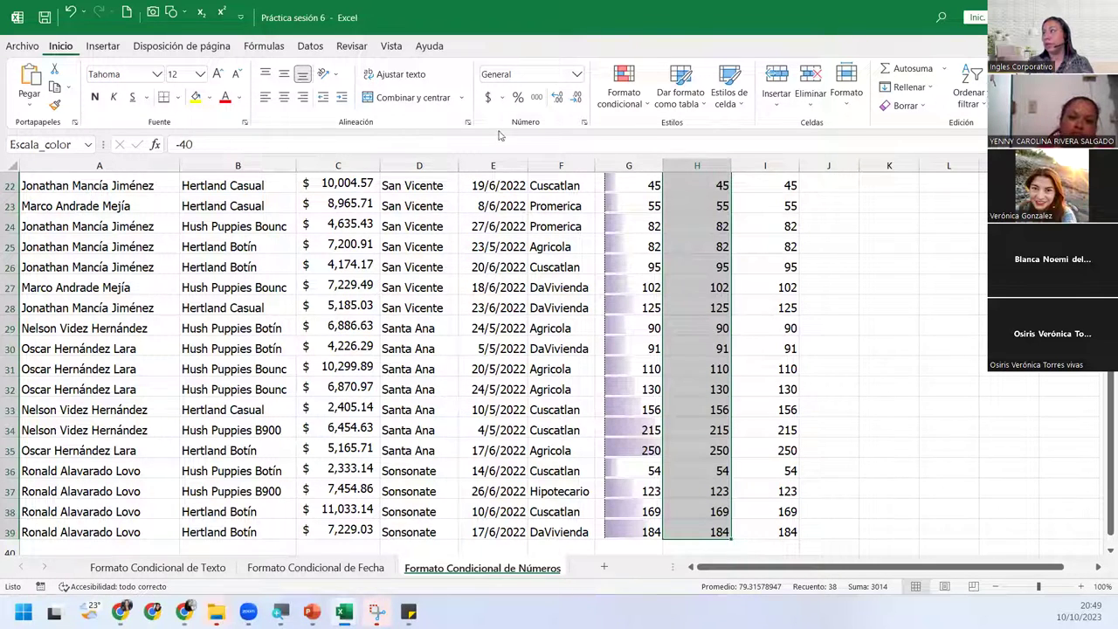
- Apply the green-to-yellow Escalas de color preset to the inventory values in column H
left_click(624, 86)
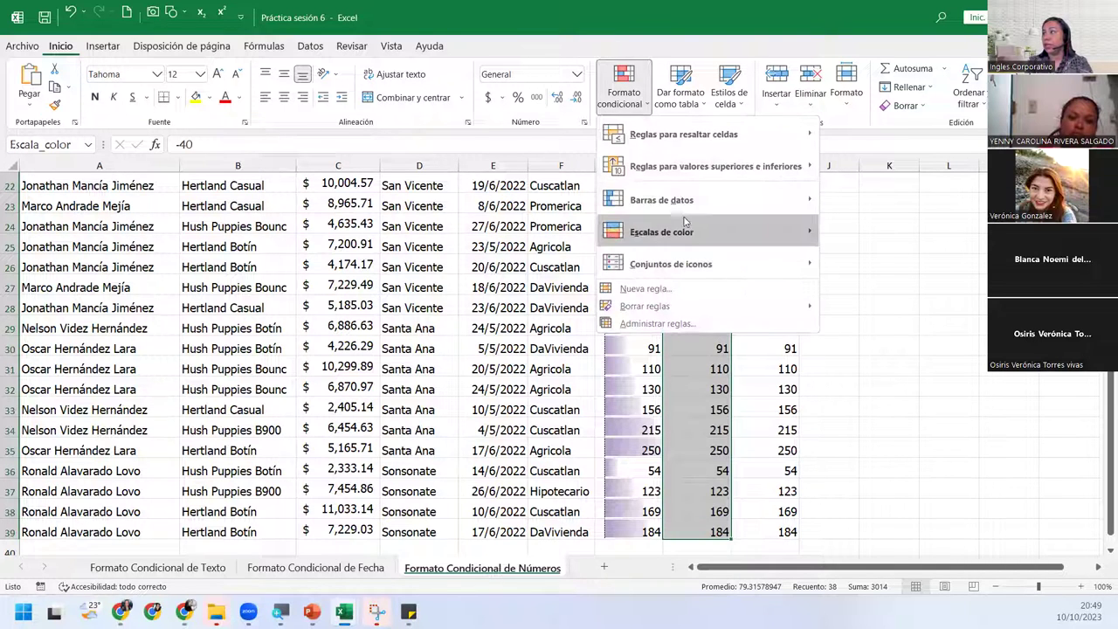
mouse_move(685, 225)
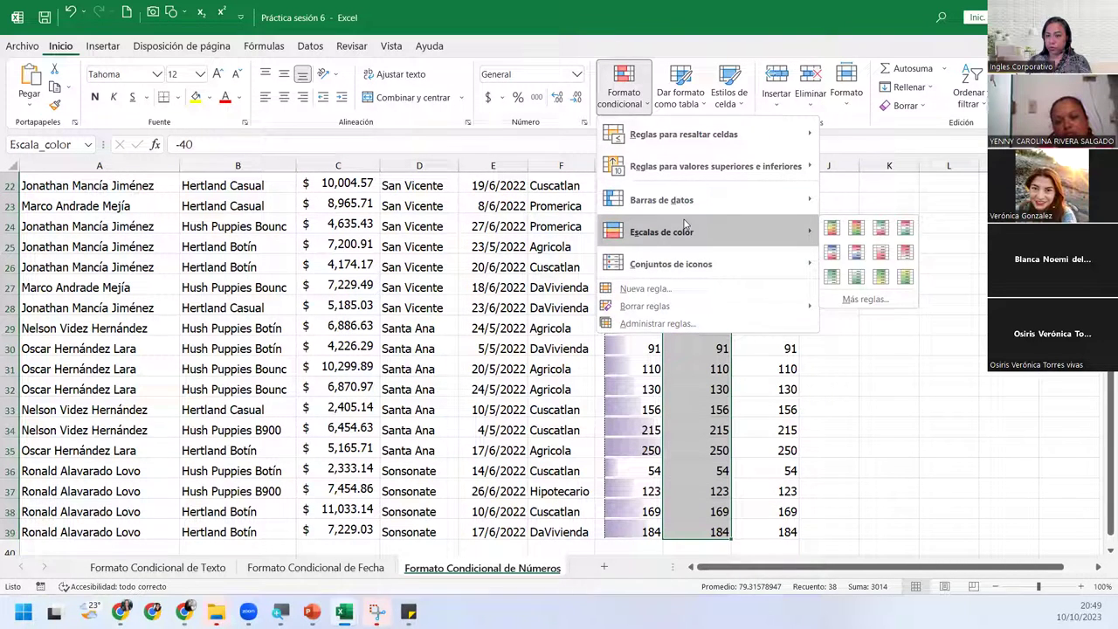
mouse_move(728, 215)
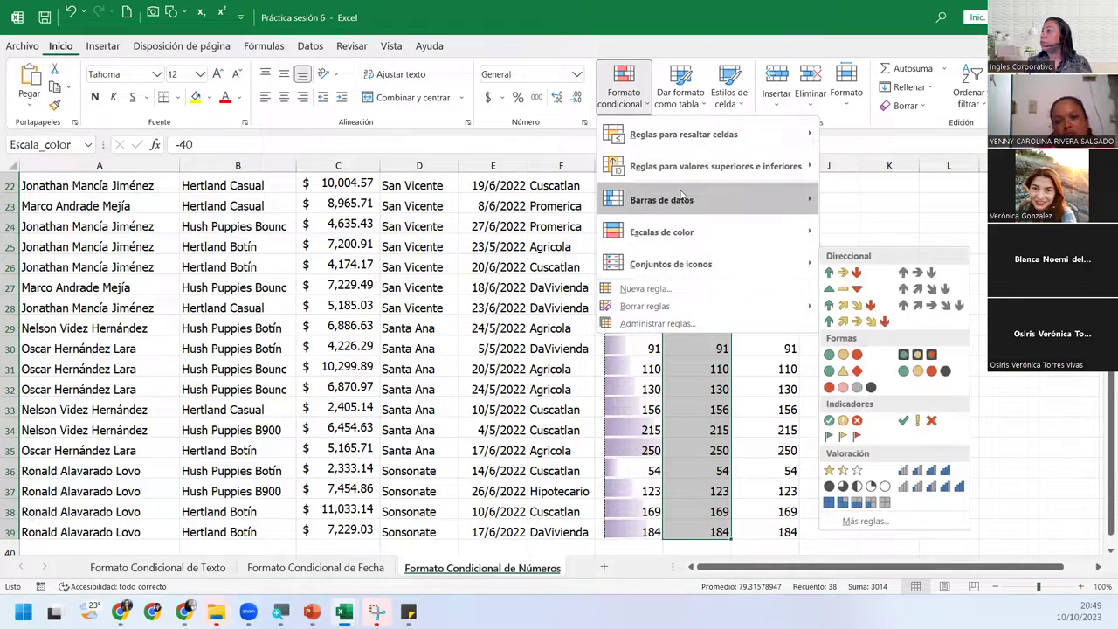
mouse_move(763, 234)
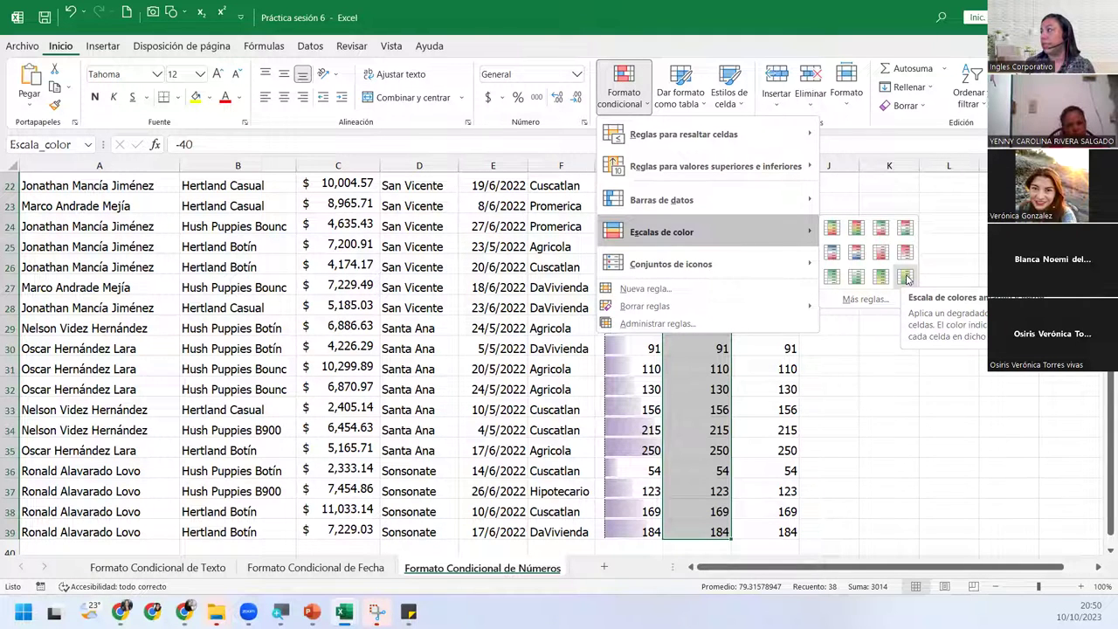
left_click(906, 277)
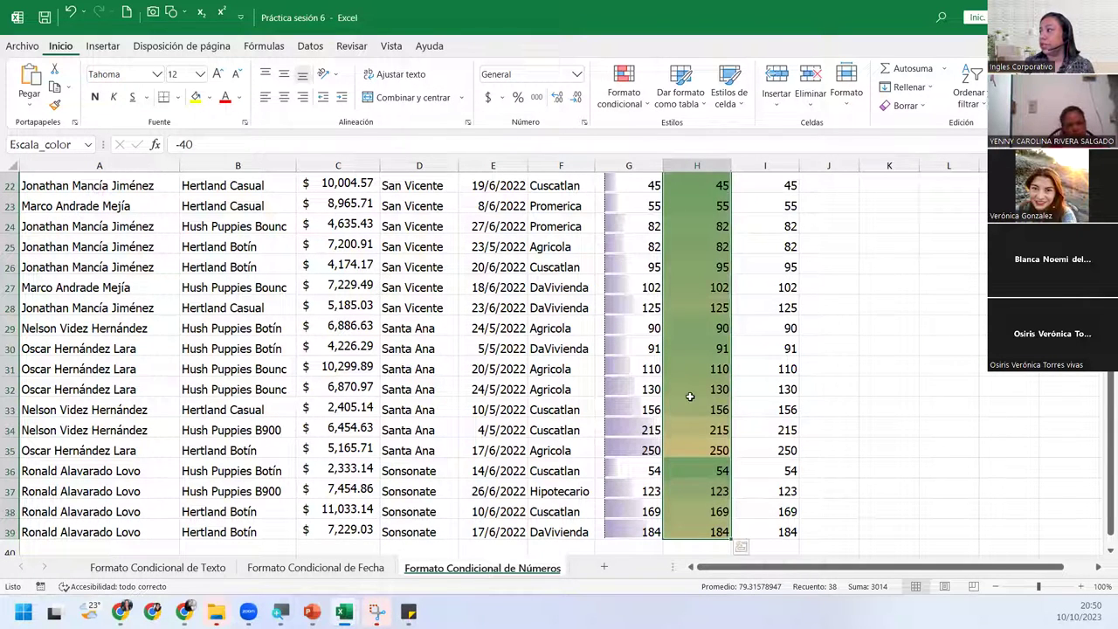
scroll(690, 396, "down", 7)
scroll(690, 397, "up", 14)
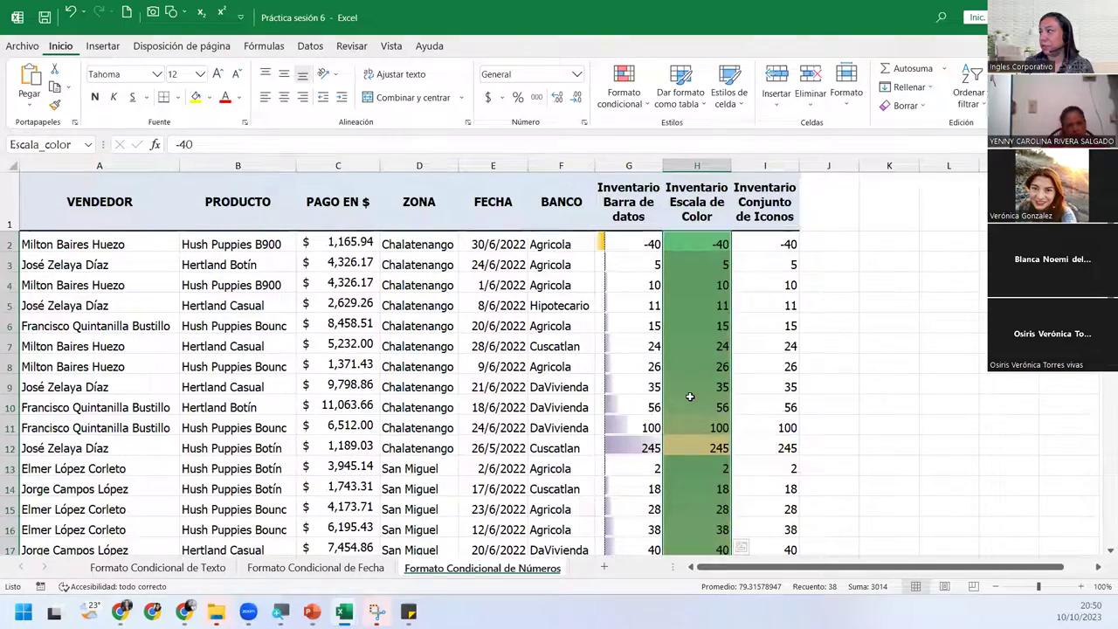
left_click(690, 396)
scroll(690, 397, "down", 8)
scroll(690, 396, "up", 6)
scroll(689, 397, "up", 2)
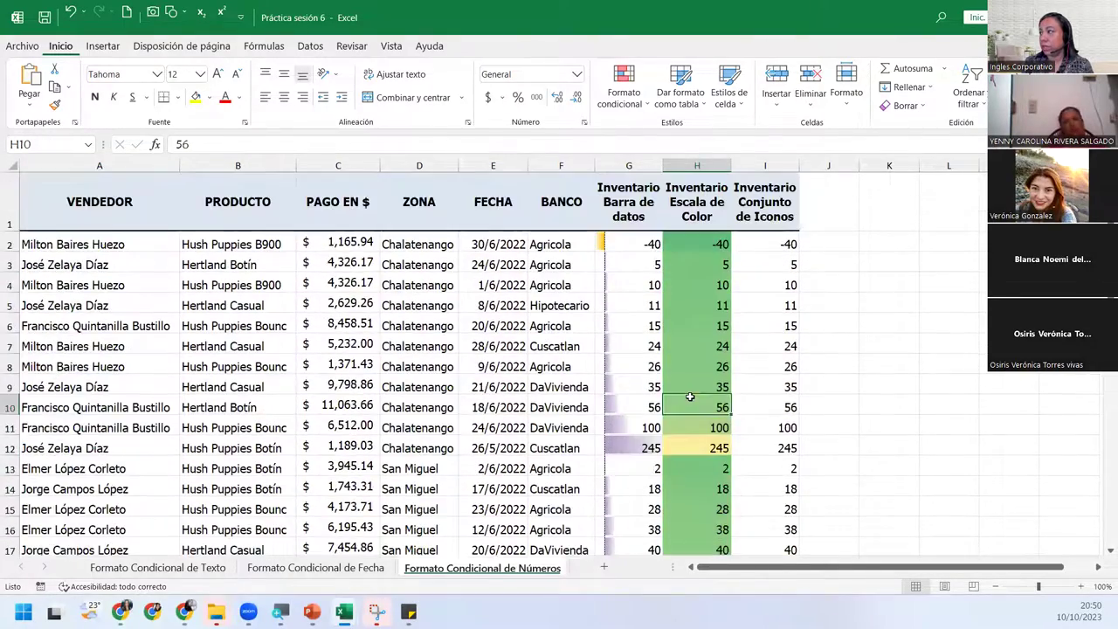
left_click(709, 258)
scroll(702, 374, "down", 5)
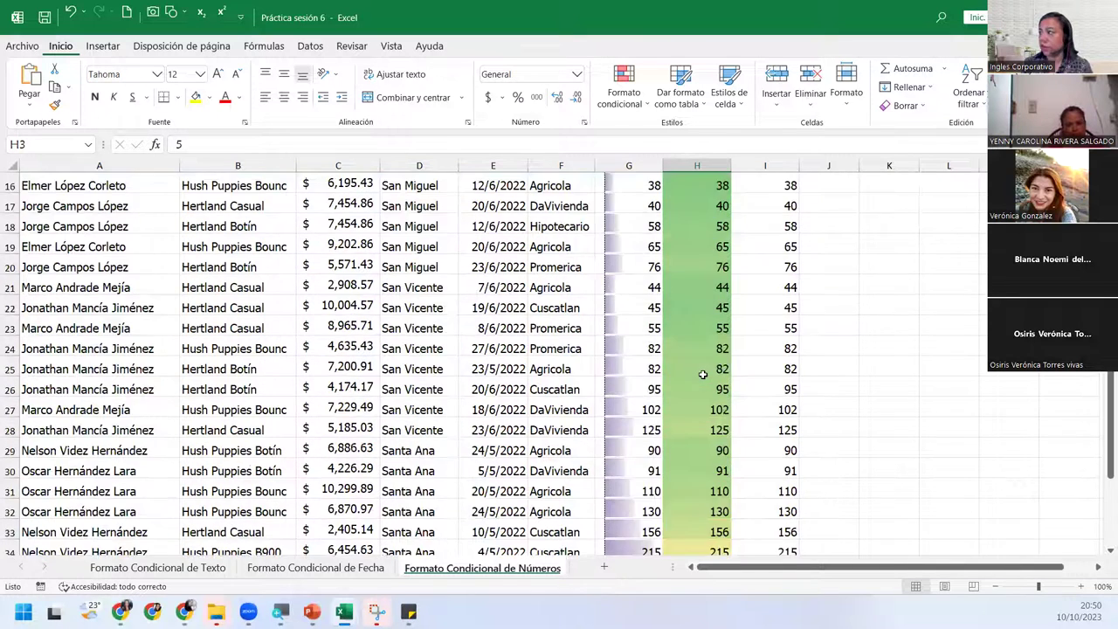
scroll(702, 374, "down", 3)
left_click(702, 385)
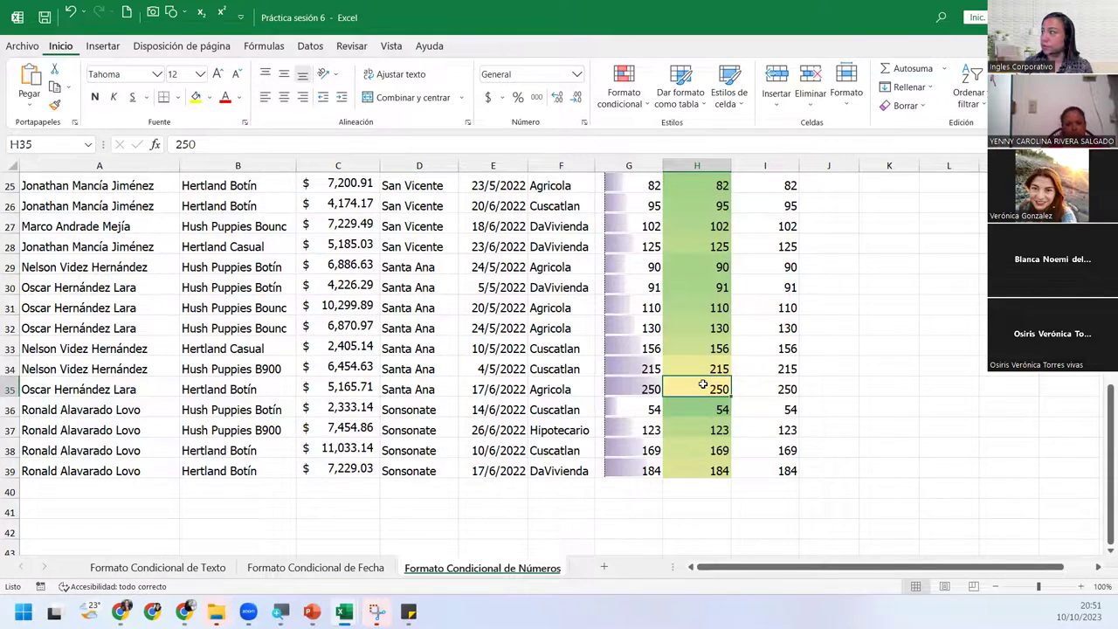
scroll(702, 385, "up", 5)
scroll(702, 386, "up", 3)
left_click(706, 299)
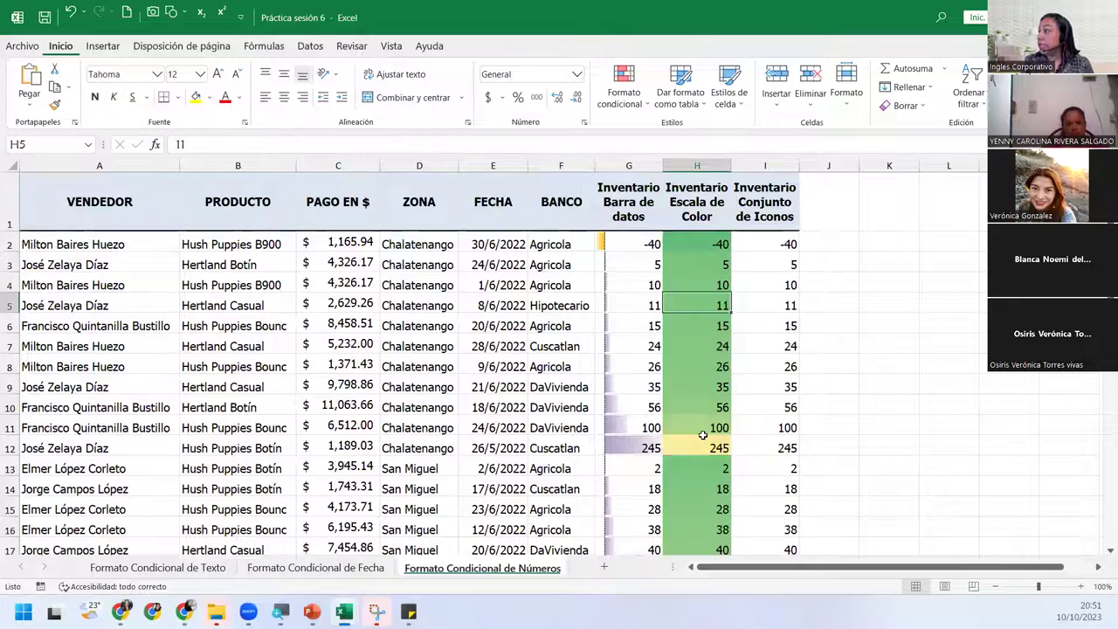
scroll(703, 434, "down", 5)
scroll(702, 434, "up", 5)
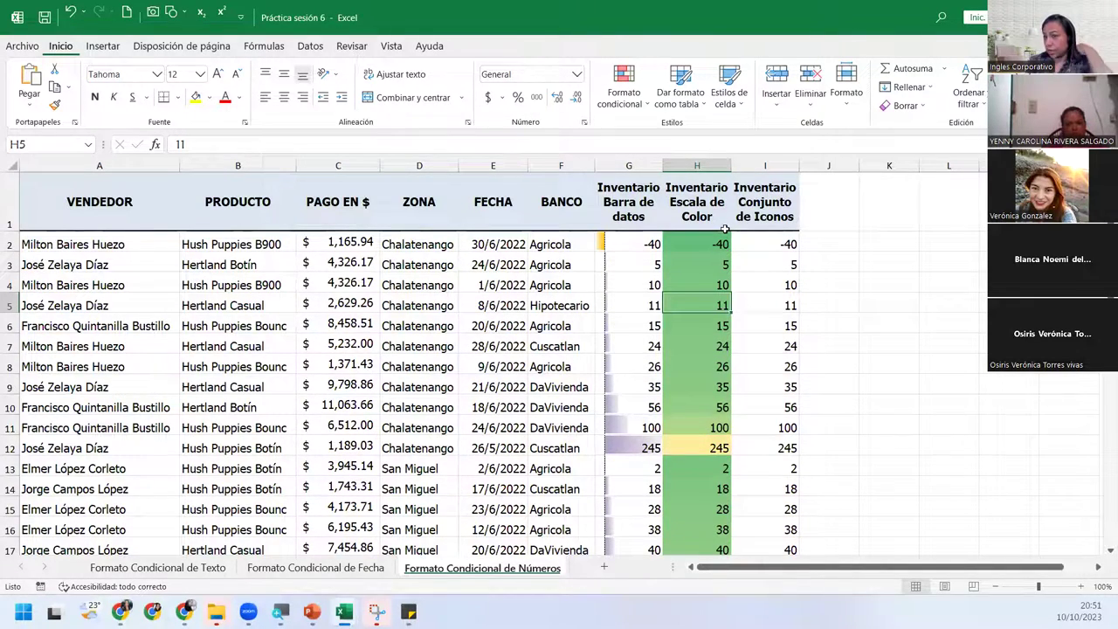
scroll(714, 482, "down", 3)
scroll(713, 483, "down", 7)
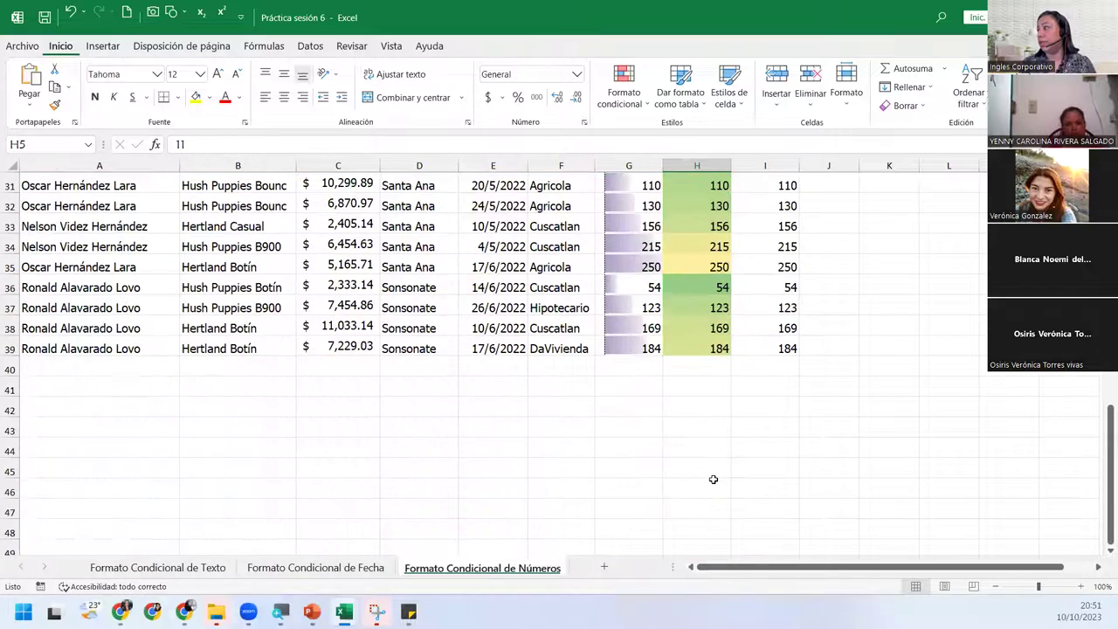
scroll(712, 479, "up", 5)
left_click(713, 485)
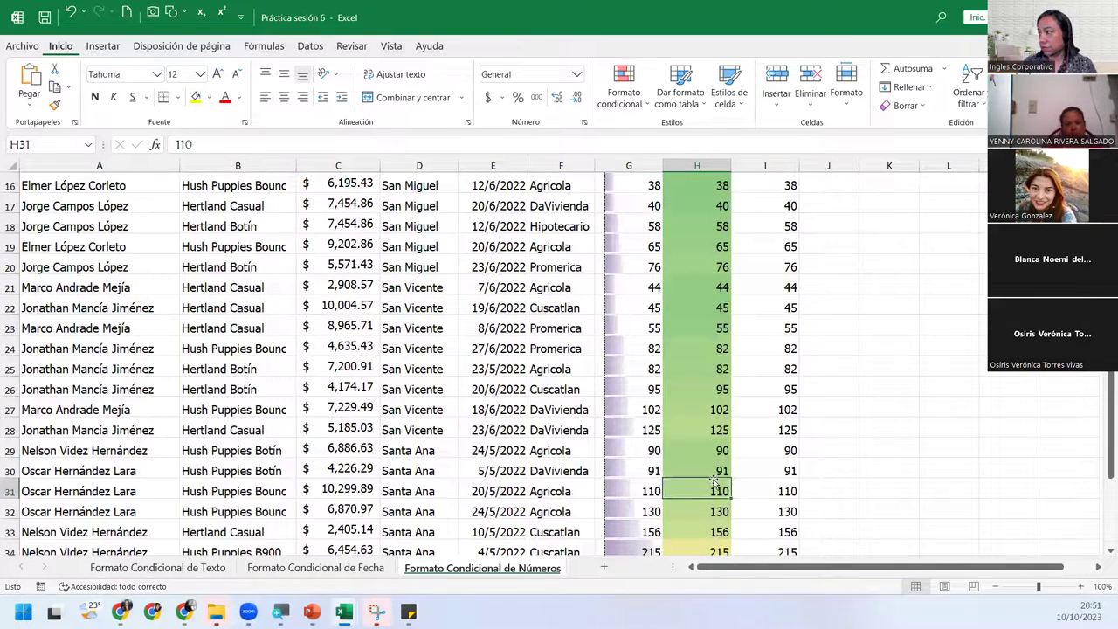
scroll(714, 480, "up", 5)
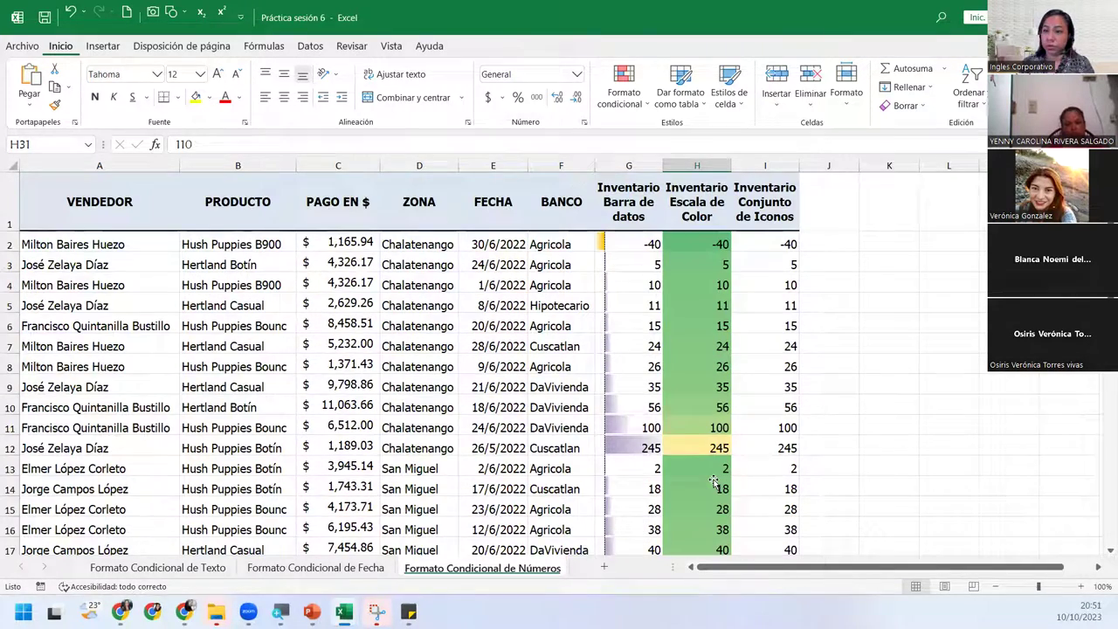
left_click(697, 248)
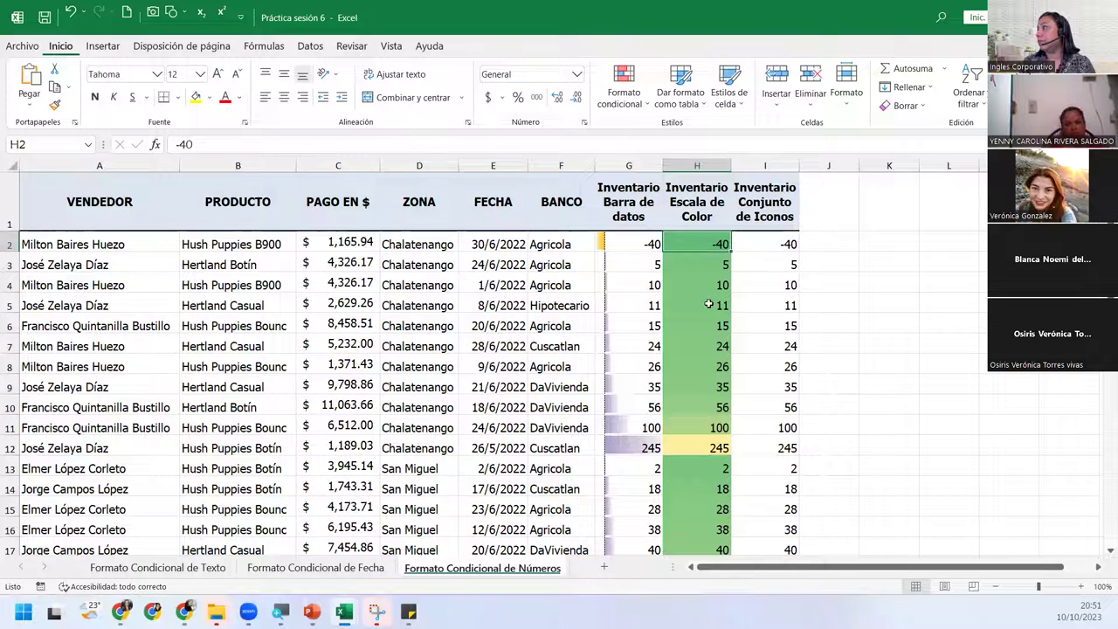
- Sort the rows ascending (Ordenar de menor a mayor) by column H
left_click(970, 81)
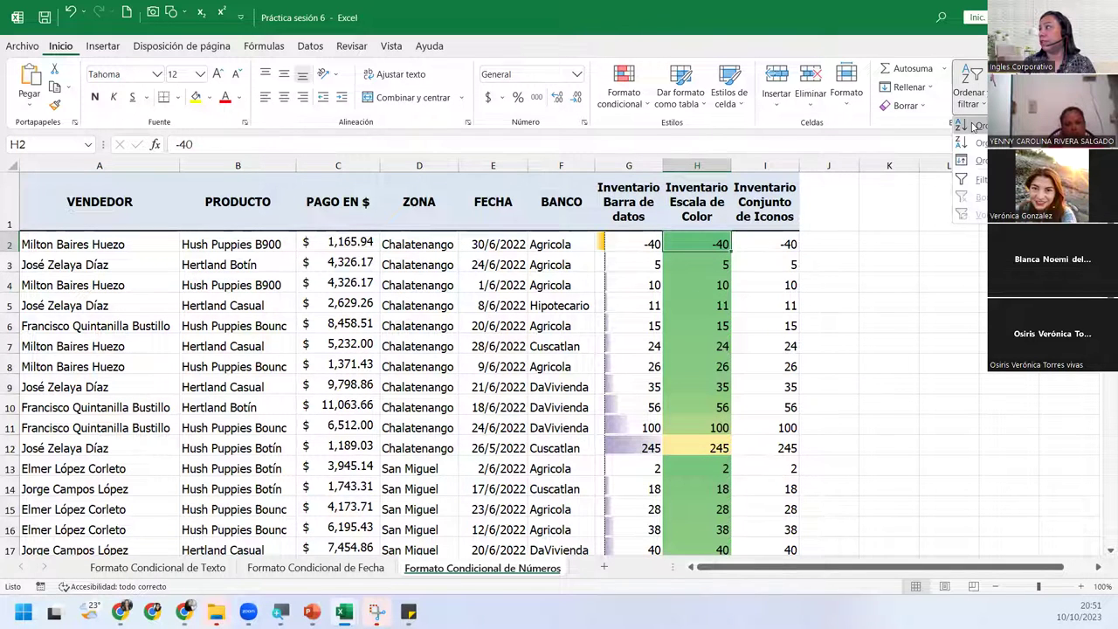
left_click(972, 127)
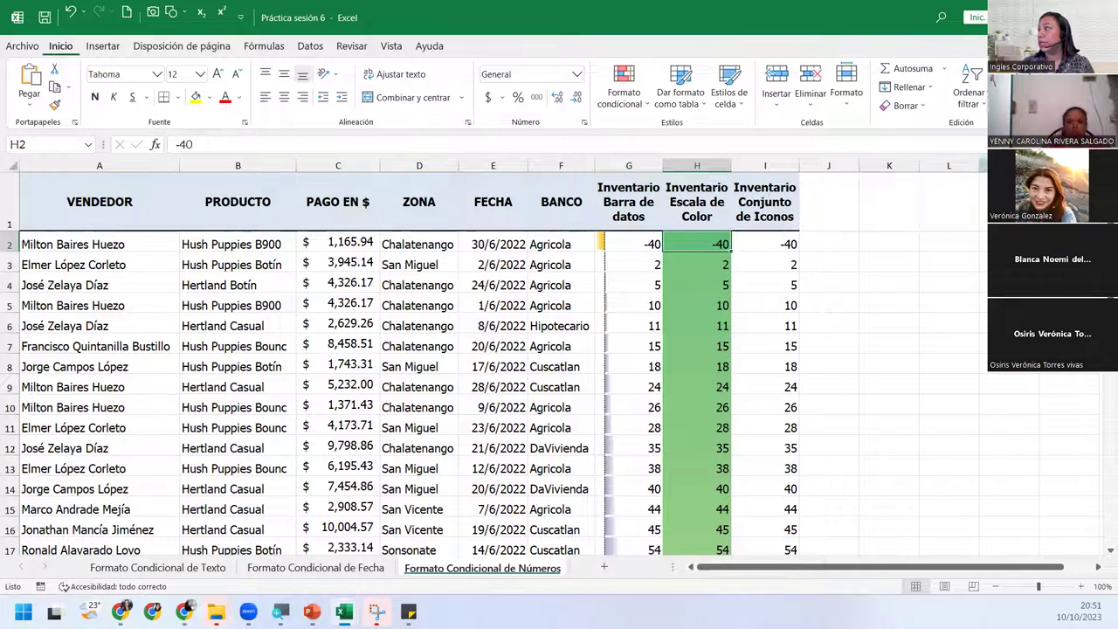
left_click(970, 87)
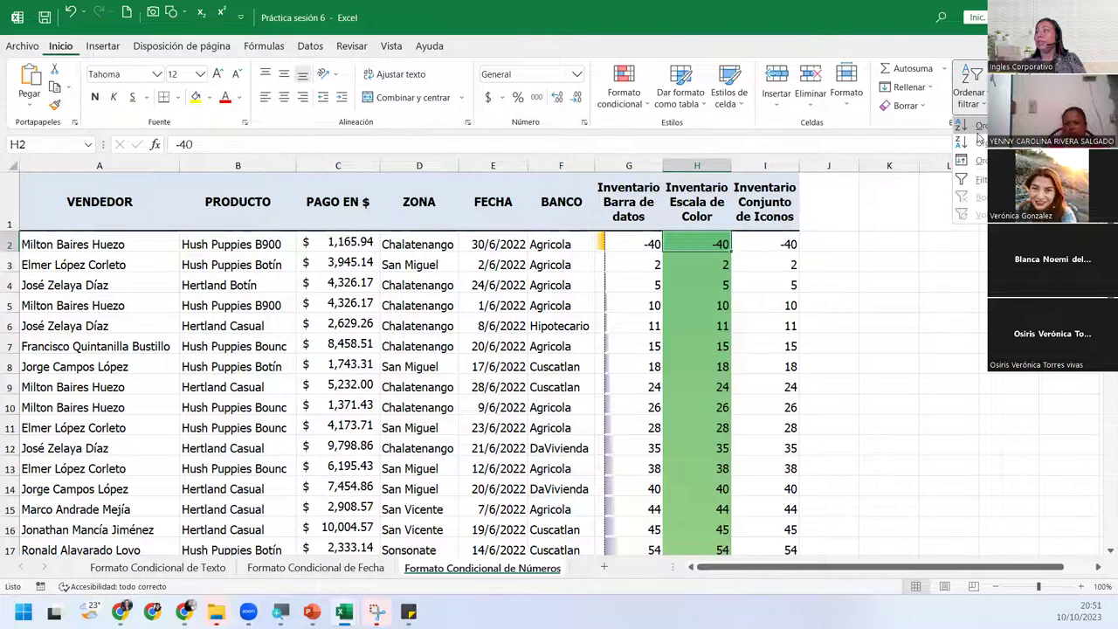
left_click(706, 244)
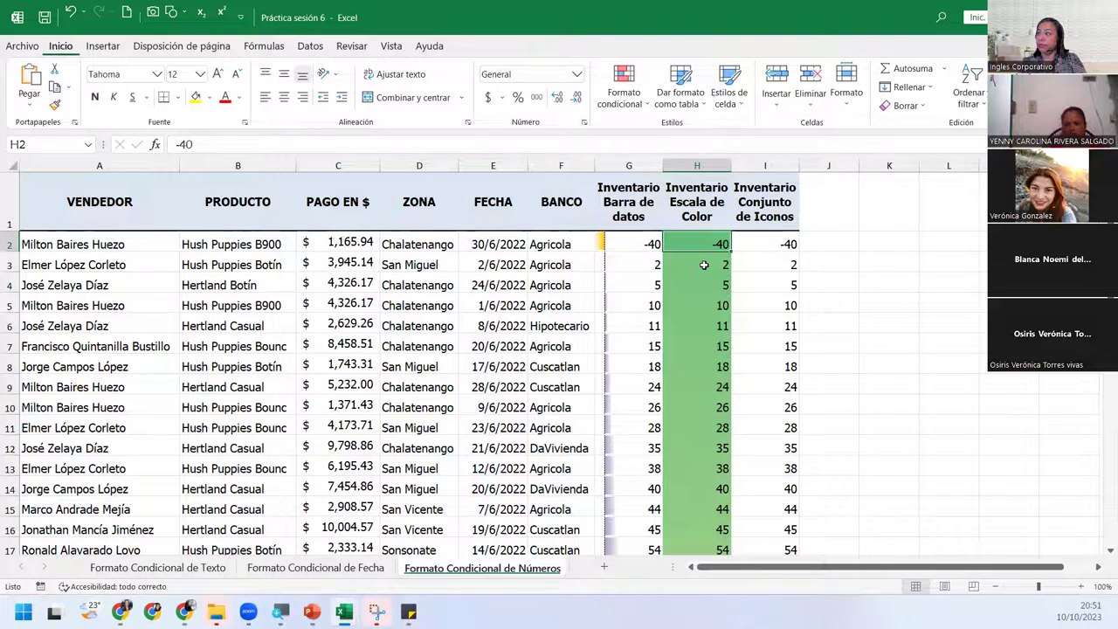
- Inspect the colour shading of the largest value, 250, at the bottom of column H
scroll(704, 264, "down", 2)
scroll(704, 264, "down", 2)
scroll(704, 264, "down", 3)
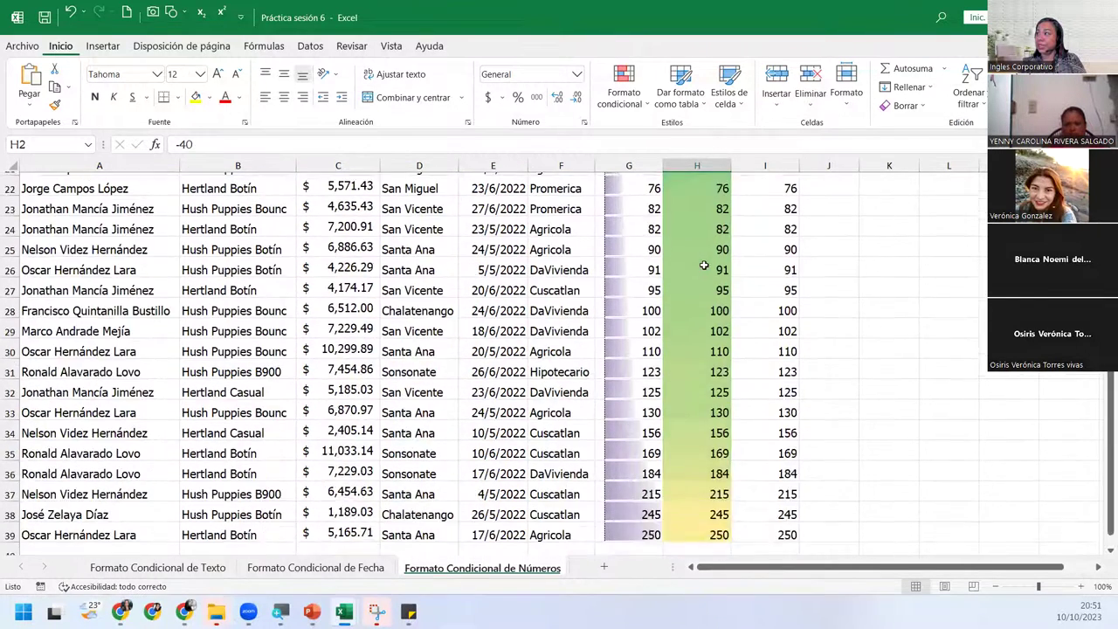
scroll(704, 265, "down", 1)
scroll(704, 265, "down", 2)
scroll(704, 264, "down", 1)
left_click(704, 288)
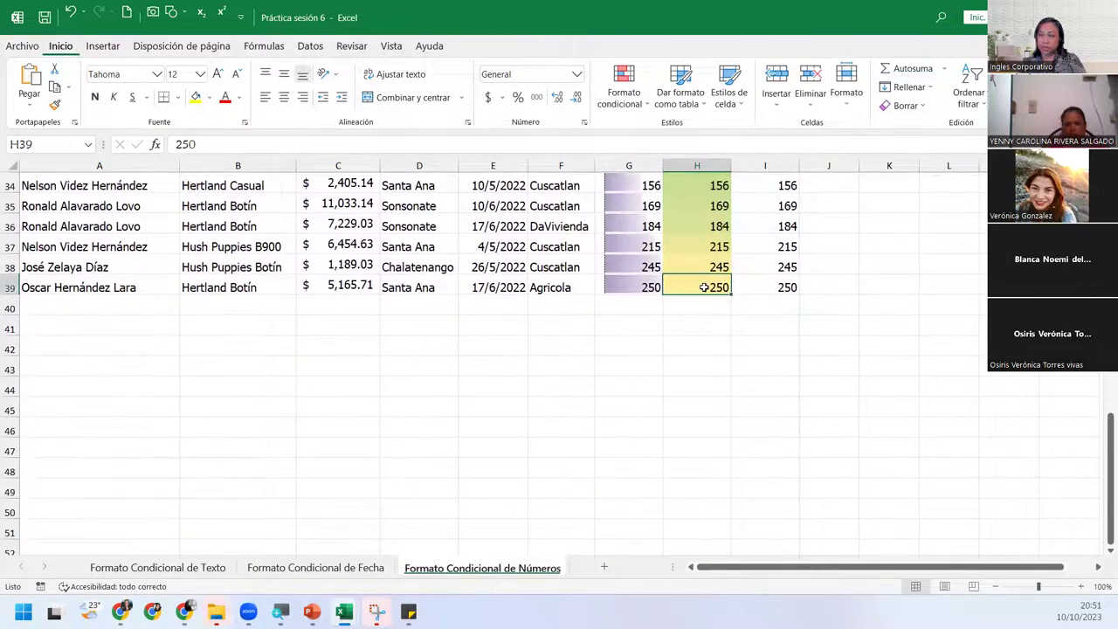
scroll(704, 287, "up", 8)
scroll(704, 287, "up", 4)
scroll(704, 287, "down", 7)
scroll(704, 287, "down", 4)
scroll(704, 287, "up", 5)
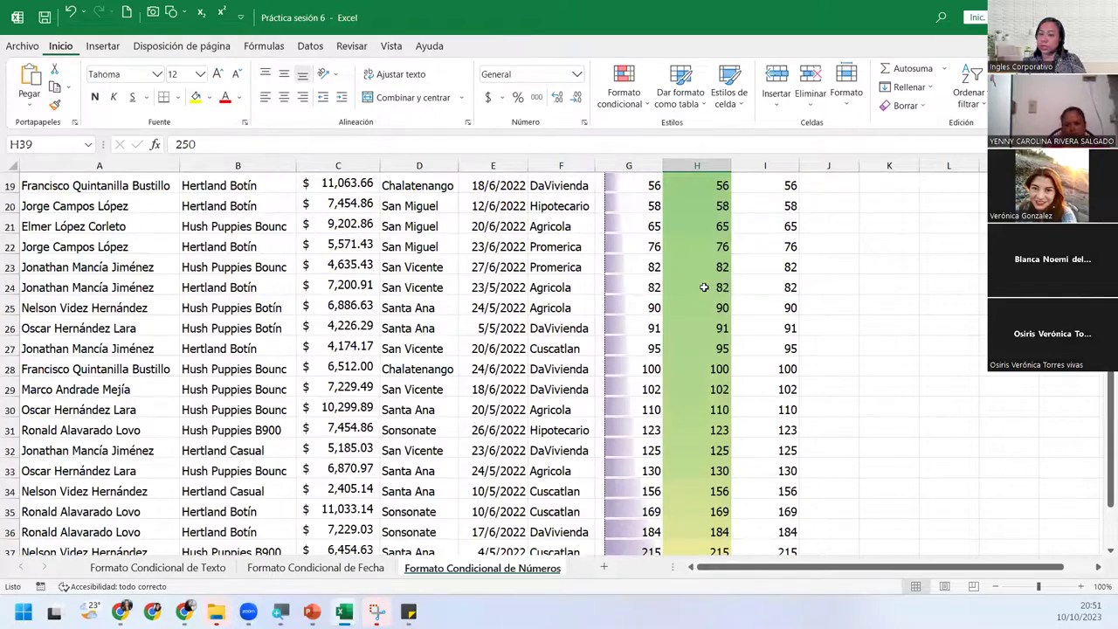
scroll(704, 287, "up", 4)
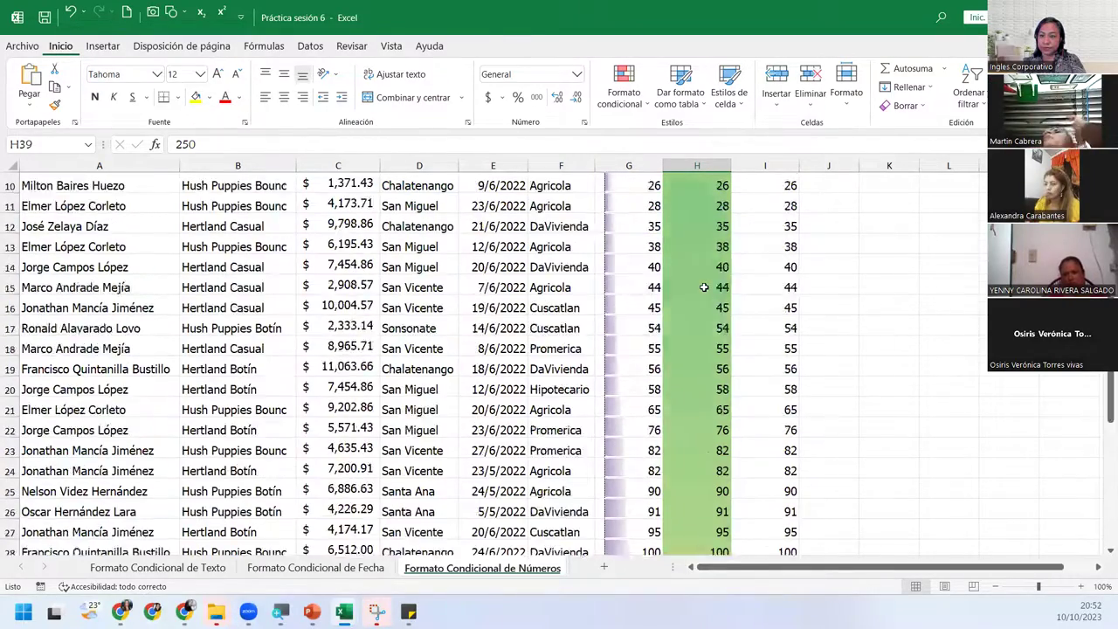
scroll(704, 287, "up", 2)
scroll(704, 288, "down", 4)
scroll(704, 287, "down", 1)
scroll(704, 287, "down", 1)
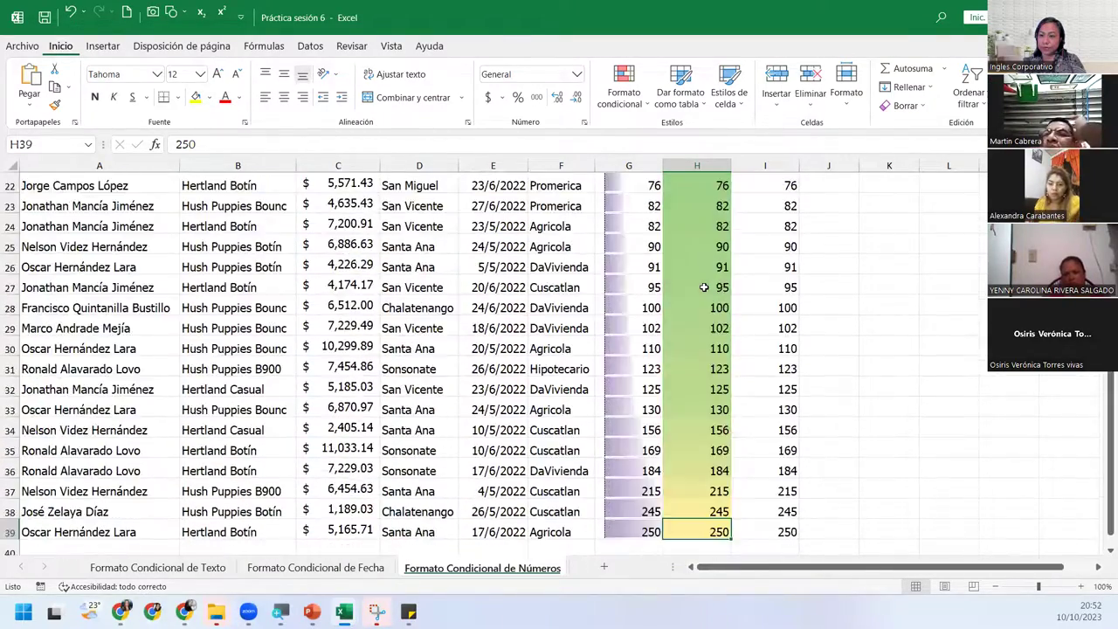
scroll(704, 287, "up", 7)
- Select the column H values H2:H39
left_click(704, 287)
left_click(721, 247)
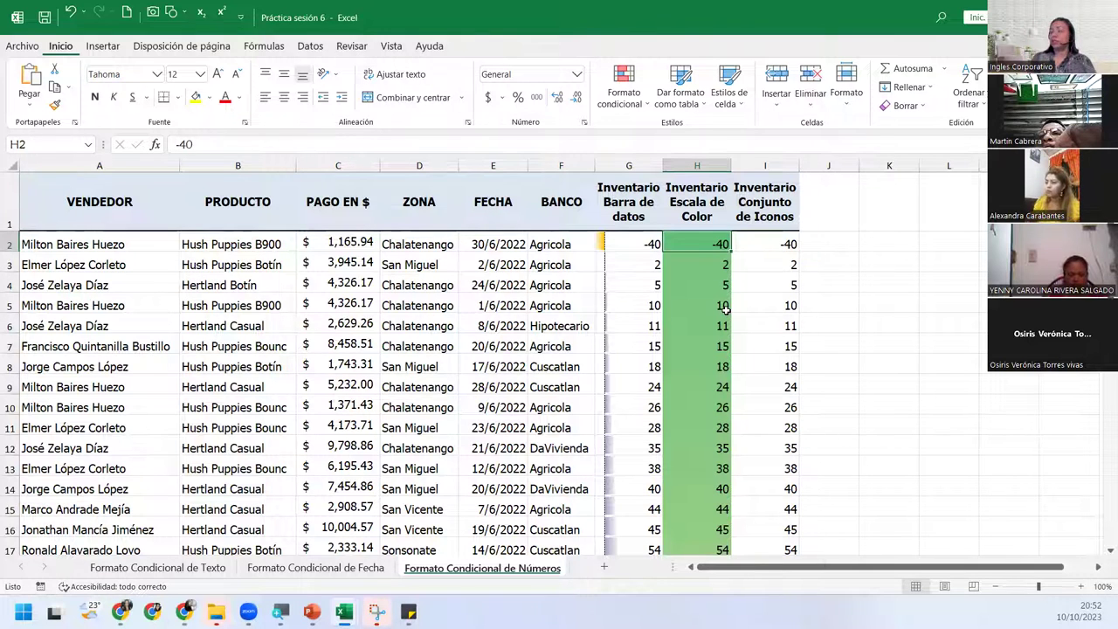
key("ctrl+shift+Down")
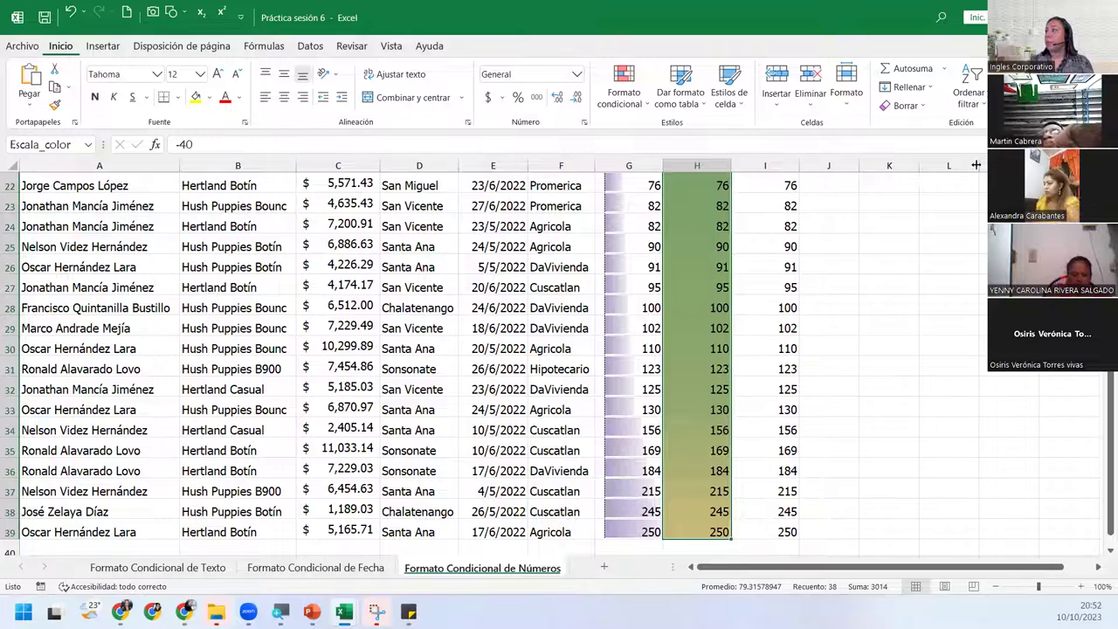
- Open the Escala de color escalonada rule for editing in the rules manager
left_click(625, 94)
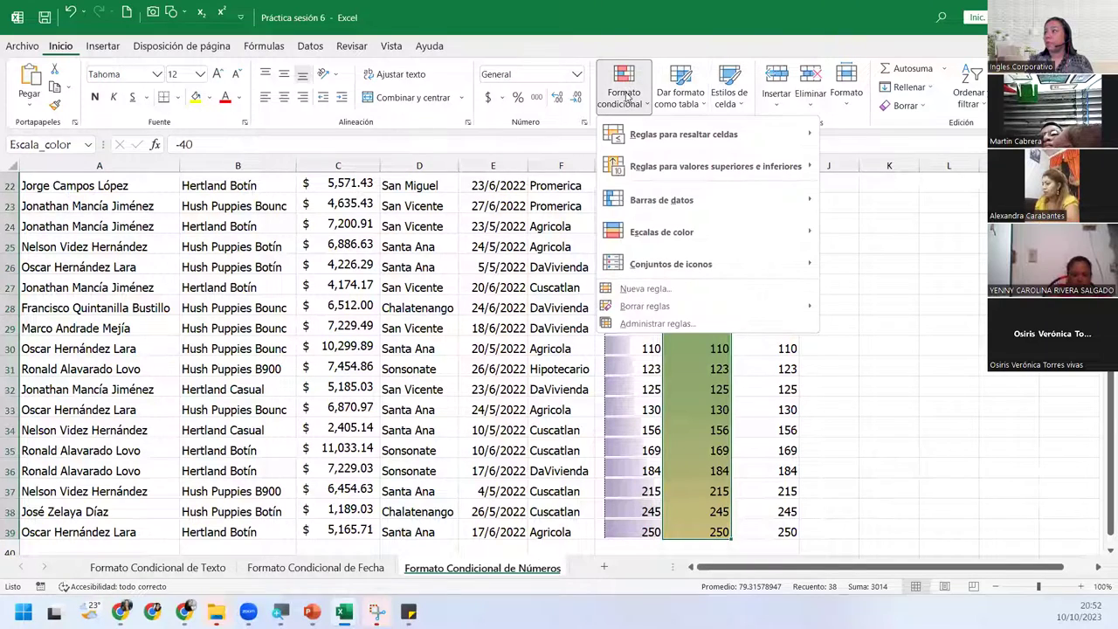
left_click(678, 325)
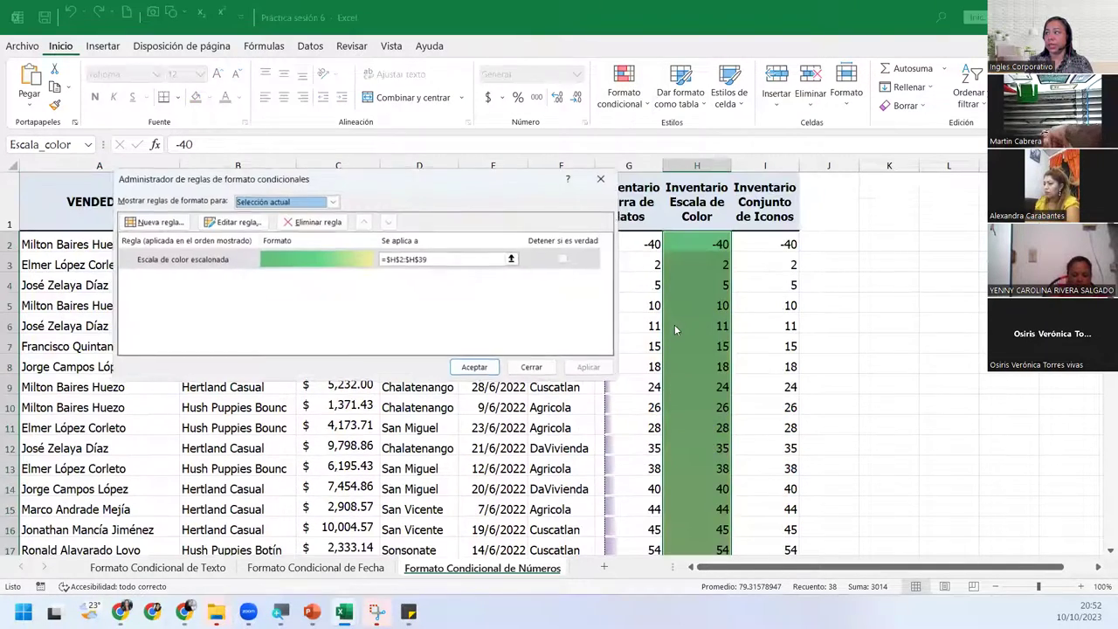
left_click(197, 261)
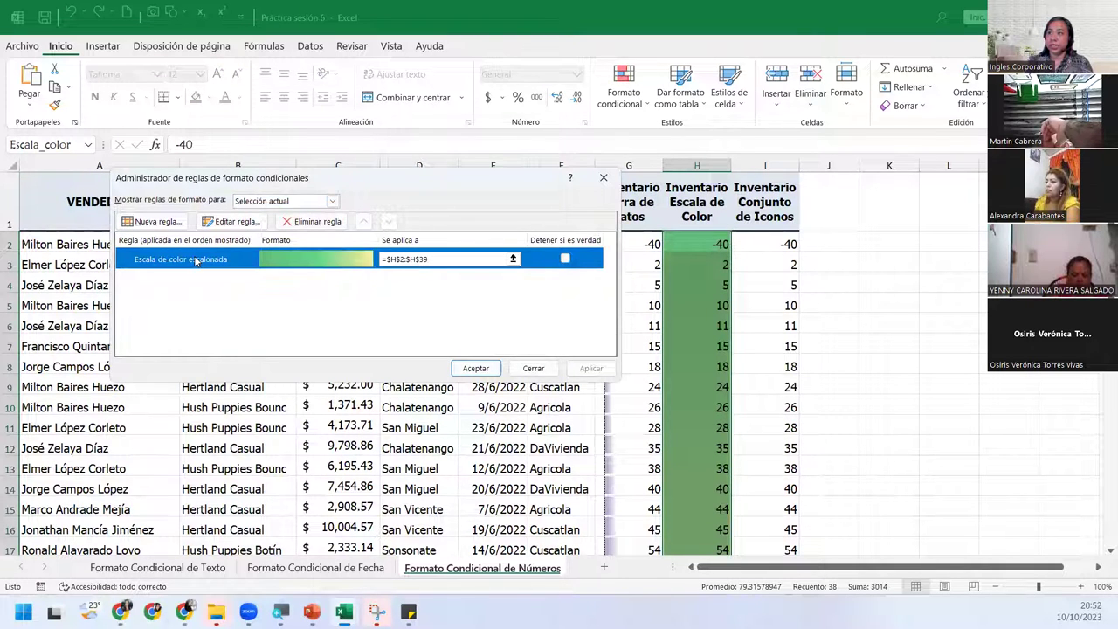
left_click(225, 220)
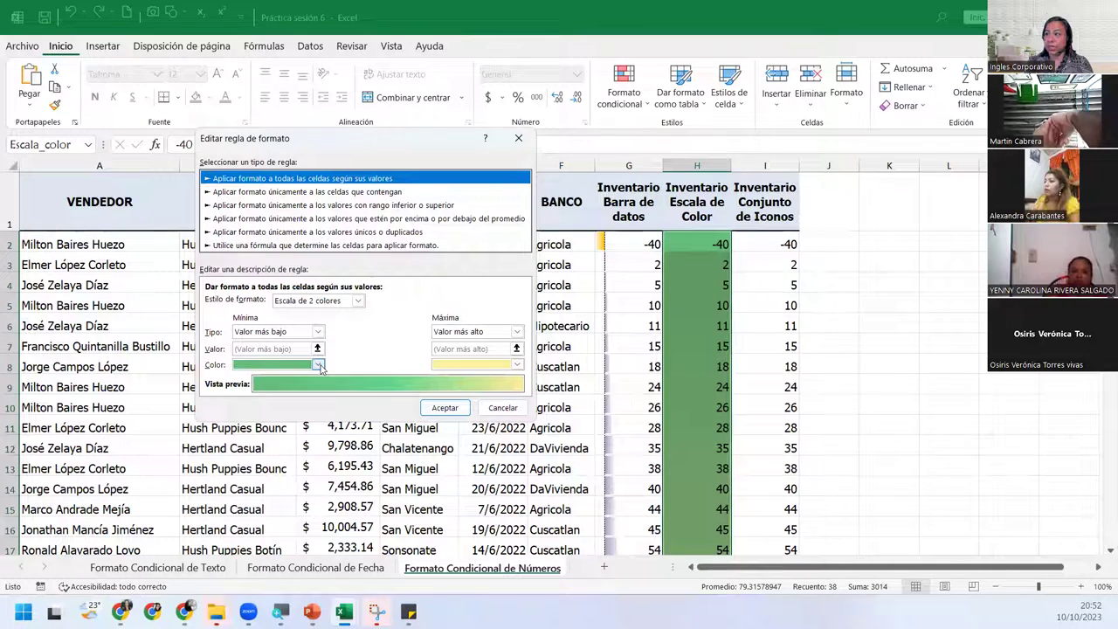
- Set the minimum colour to light peach and the maximum colour to dark brown
left_click(318, 365)
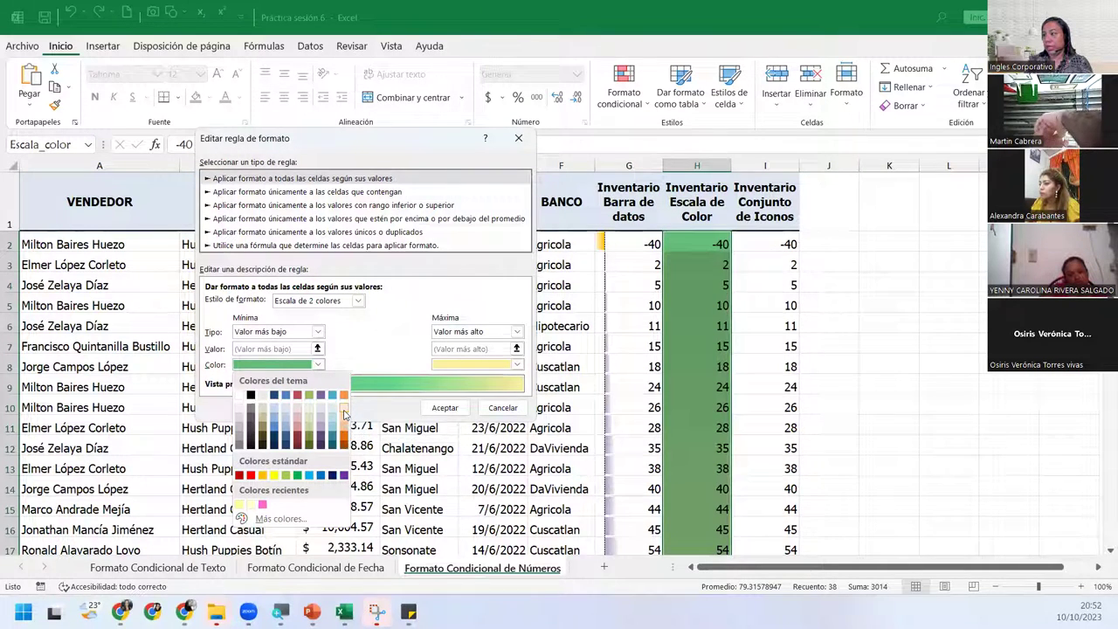
left_click(345, 414)
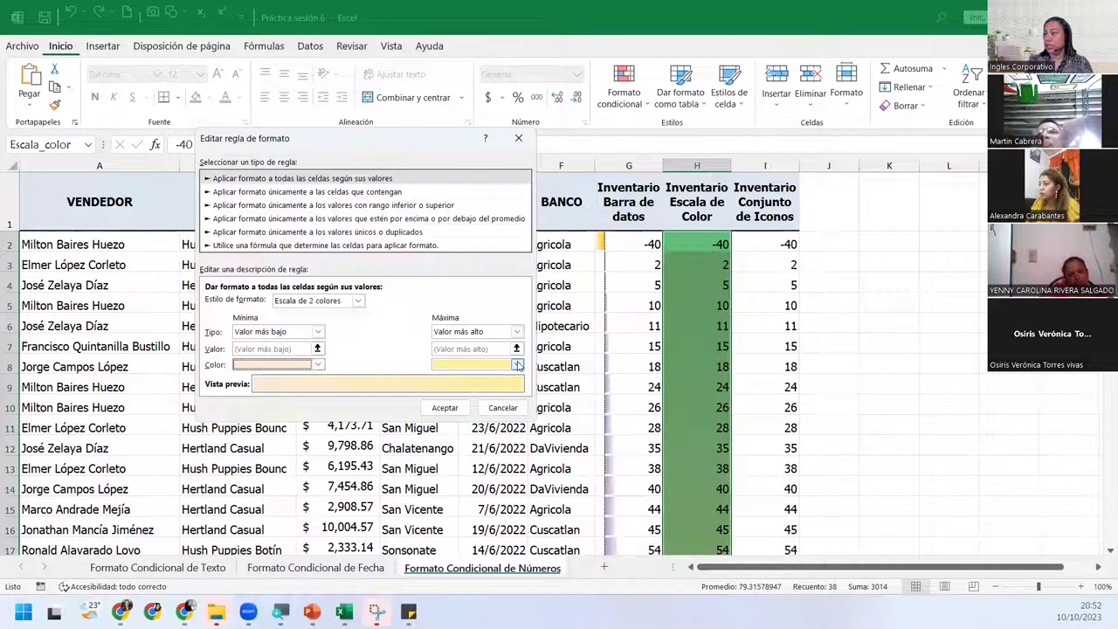
left_click(518, 365)
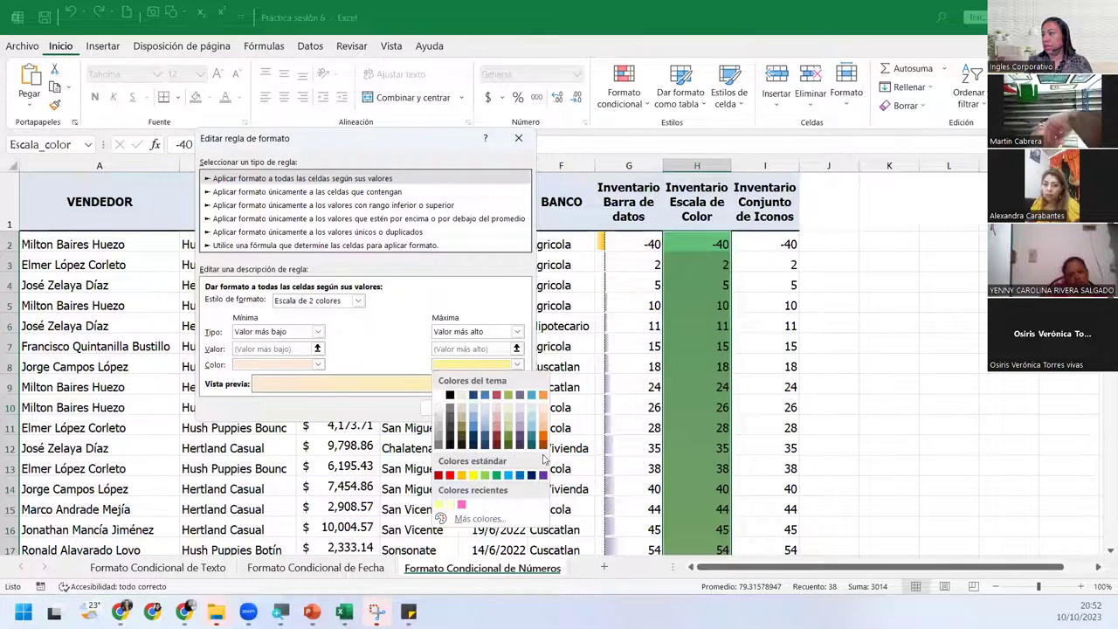
left_click(451, 476)
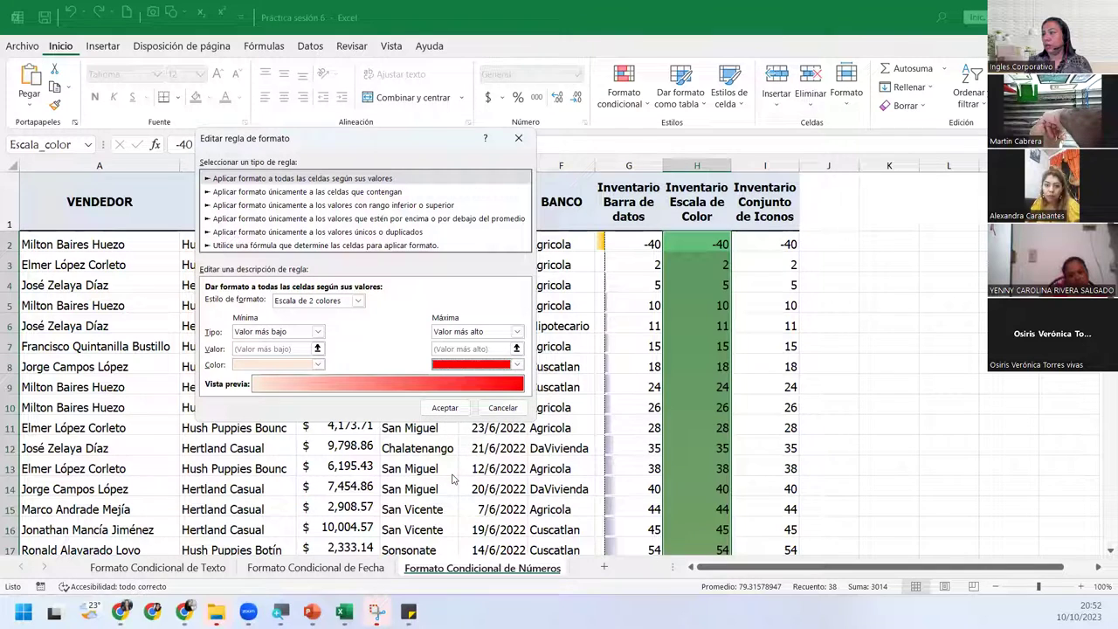
left_click(518, 365)
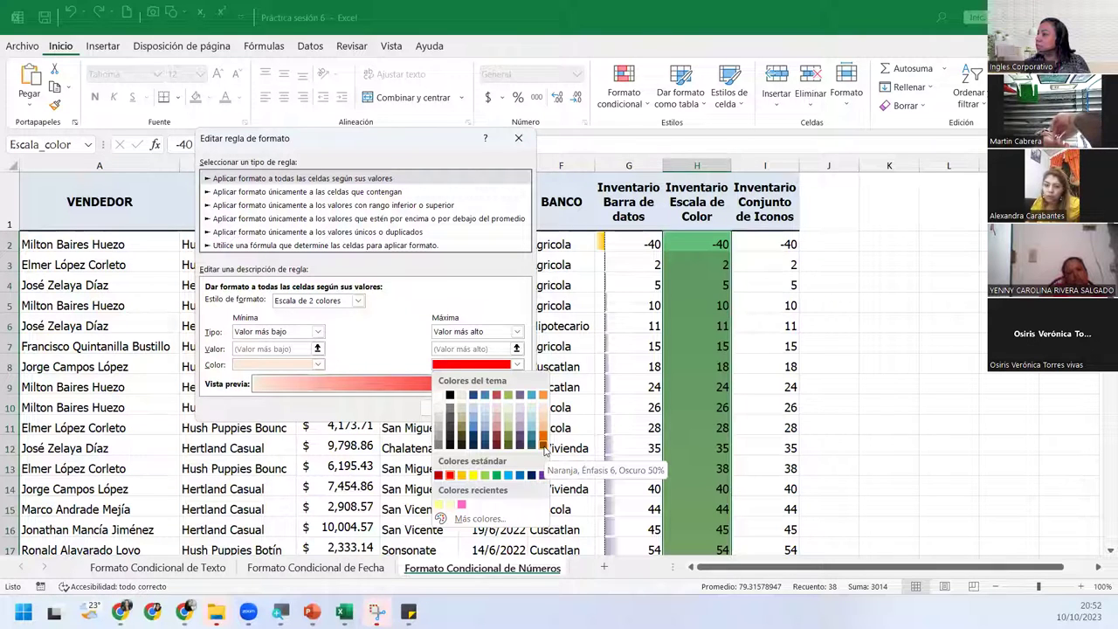
left_click(544, 447)
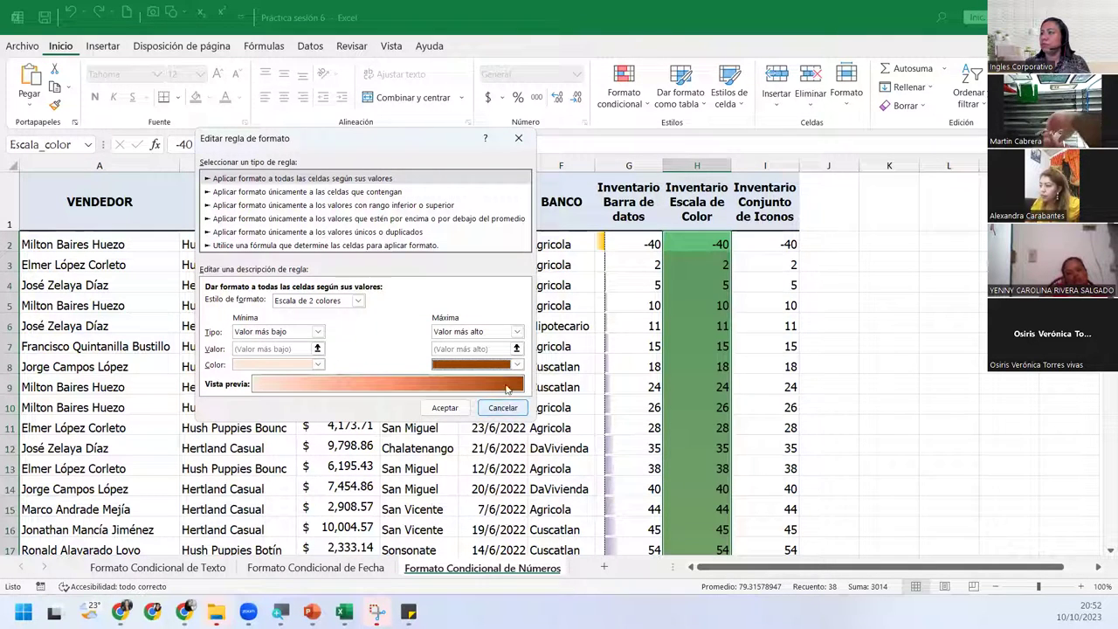
left_click(319, 366)
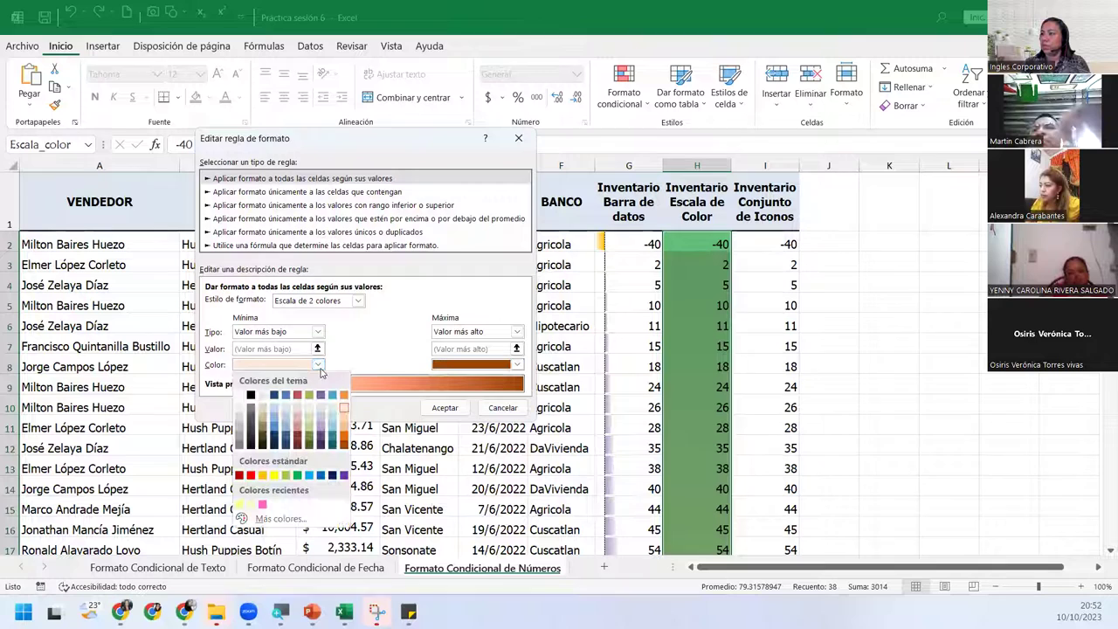
left_click(345, 412)
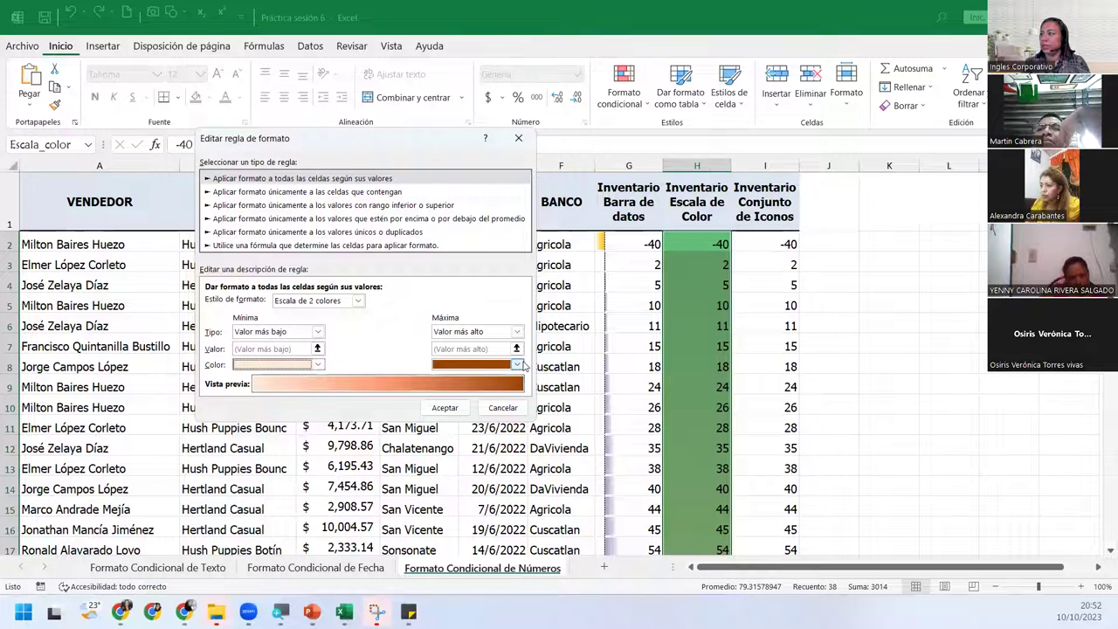
left_click(522, 364)
left_click(542, 447)
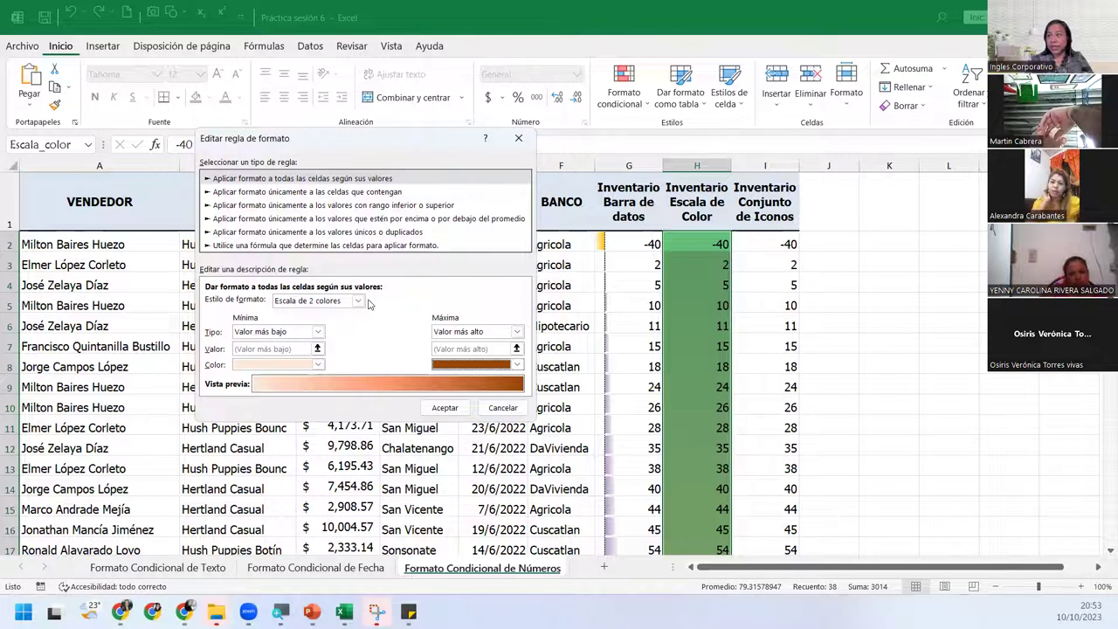
- Switch to Escala de 3 colores with a yellow Percentil 50 midpoint and apply it to H2:H39
left_click(358, 300)
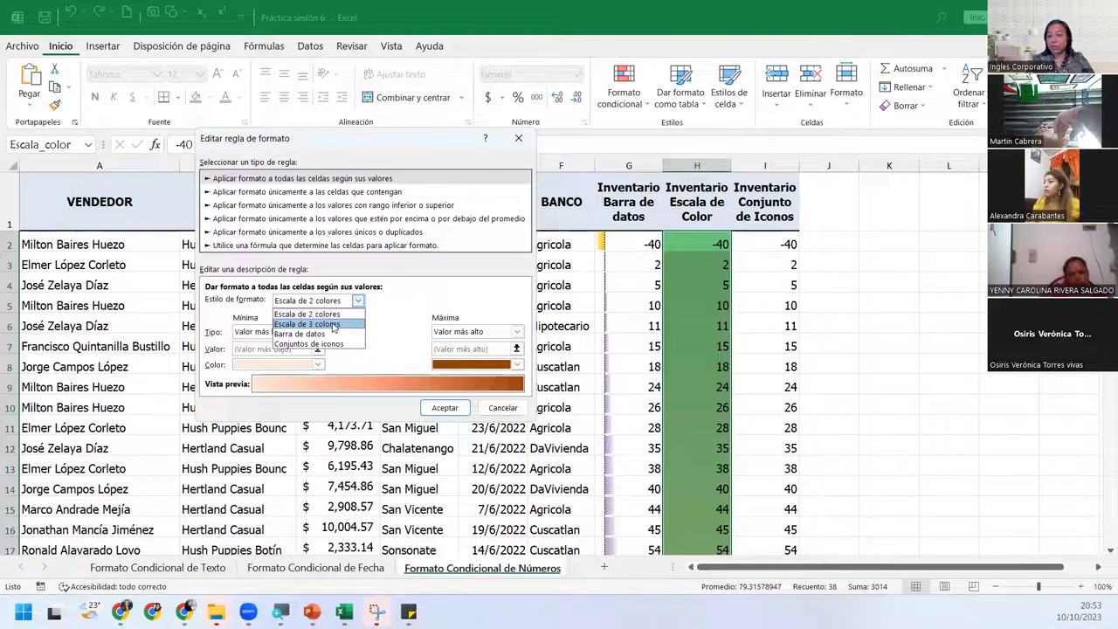
left_click(333, 324)
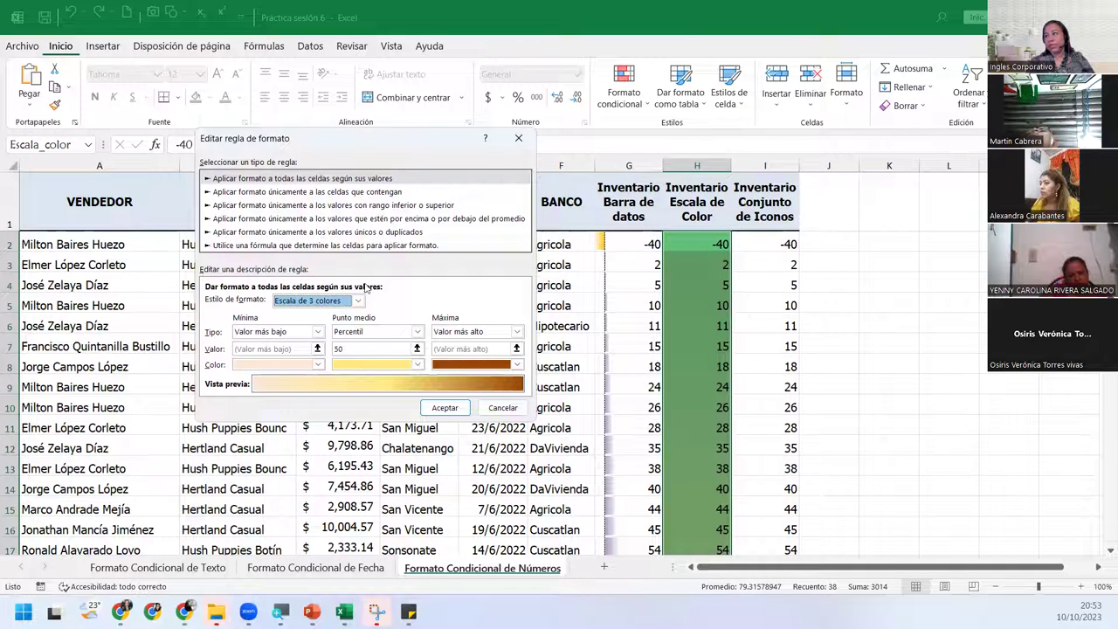
left_click(359, 300)
left_click(360, 302)
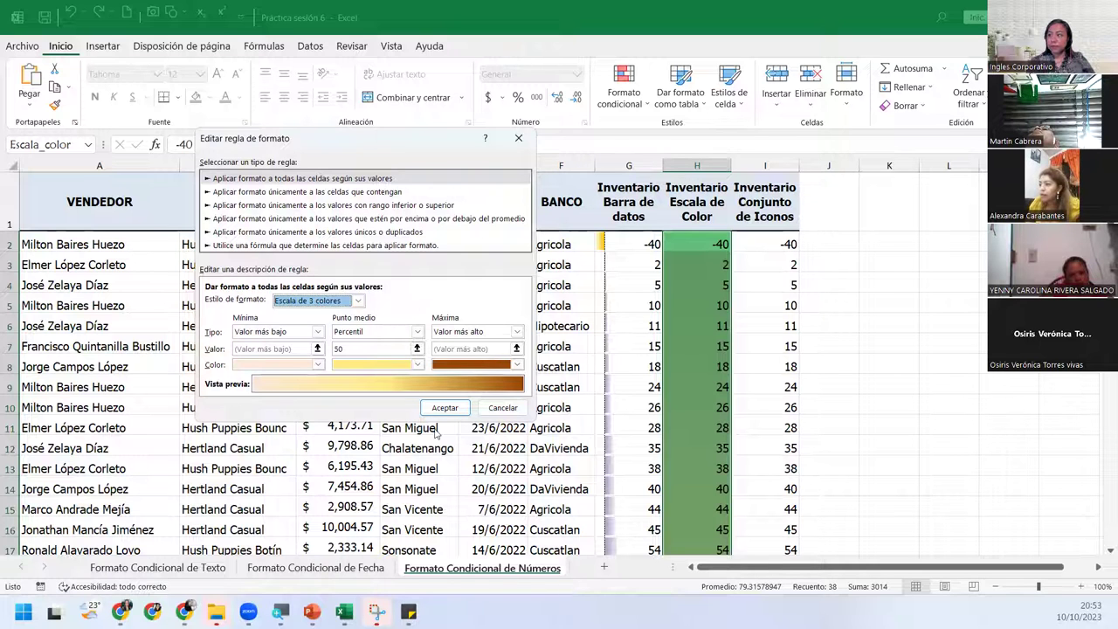
left_click(462, 409)
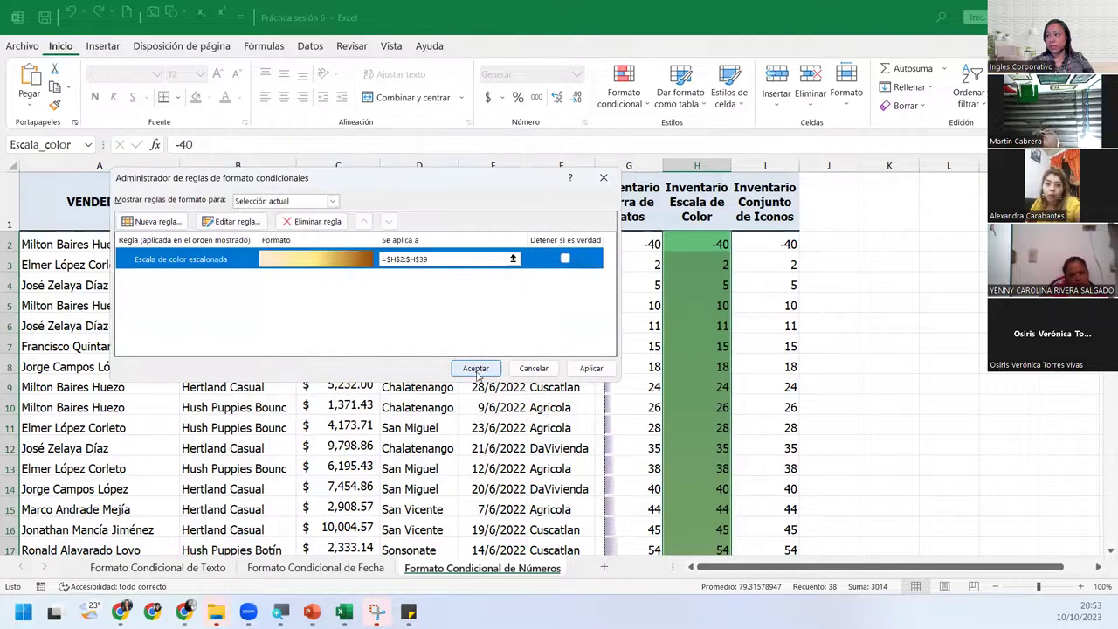
left_click(476, 370)
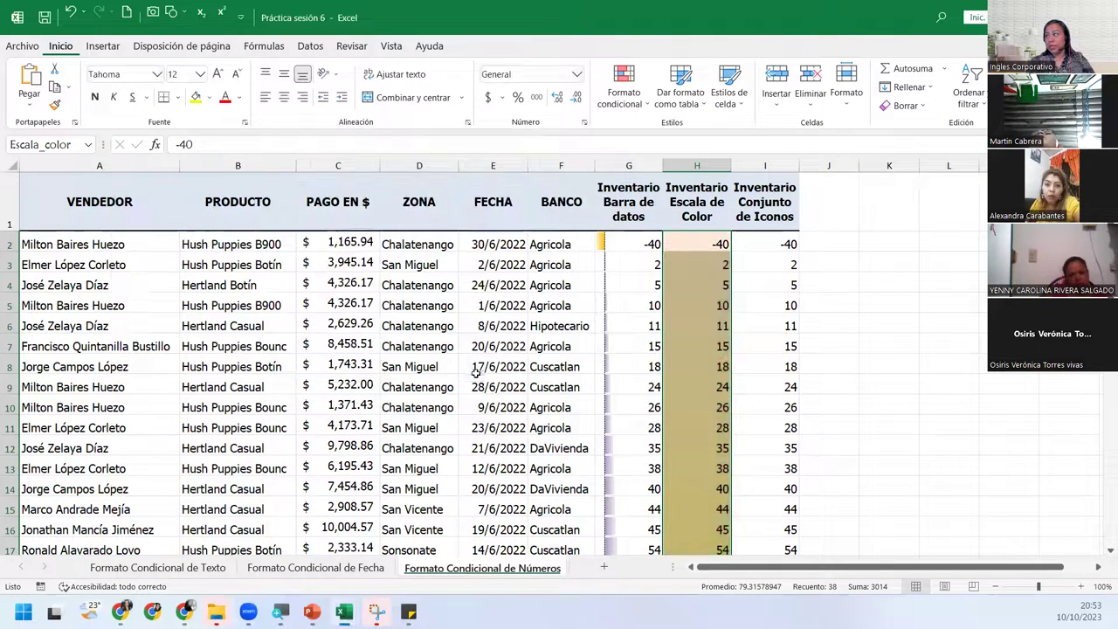
left_click(698, 244)
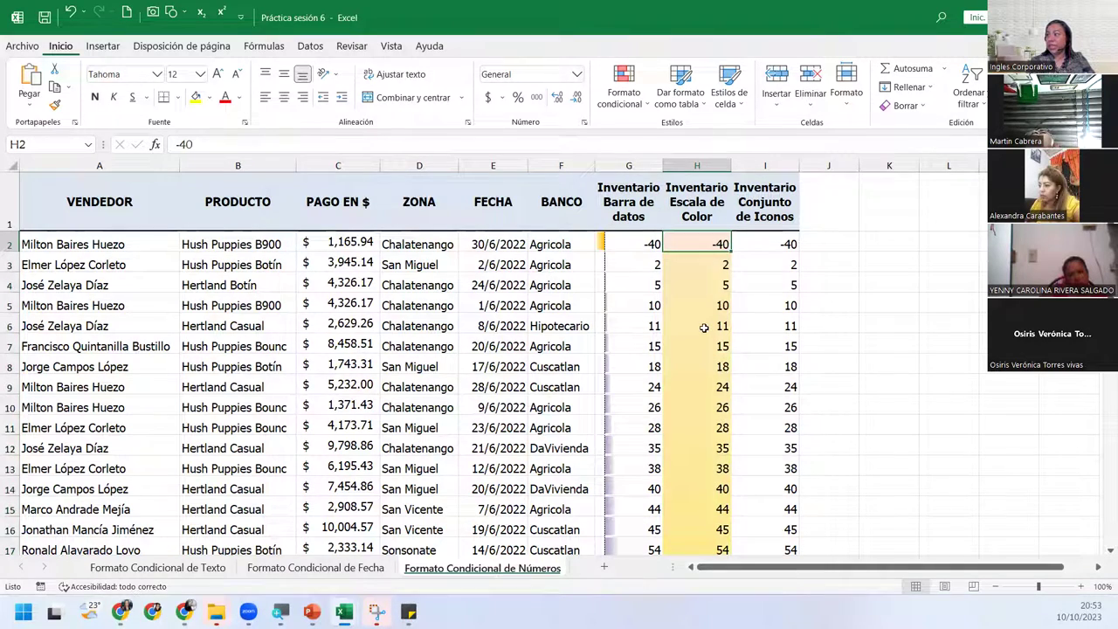
scroll(704, 328, "down", 1)
scroll(704, 327, "down", 1)
scroll(703, 327, "down", 2)
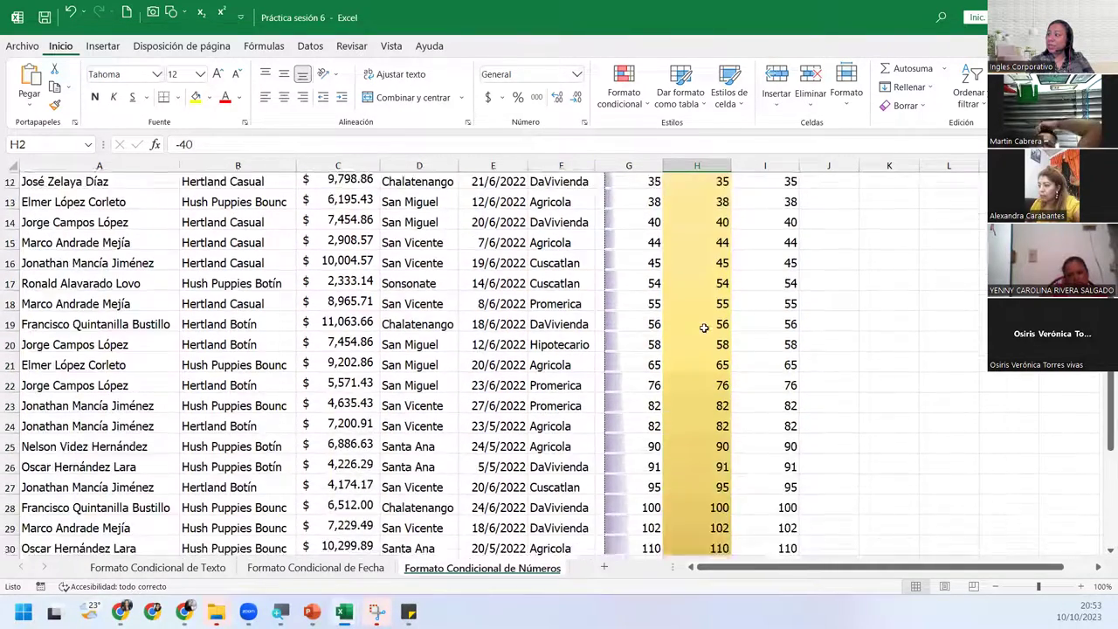
scroll(704, 327, "down", 1)
scroll(704, 327, "down", 1)
scroll(699, 341, "down", 4)
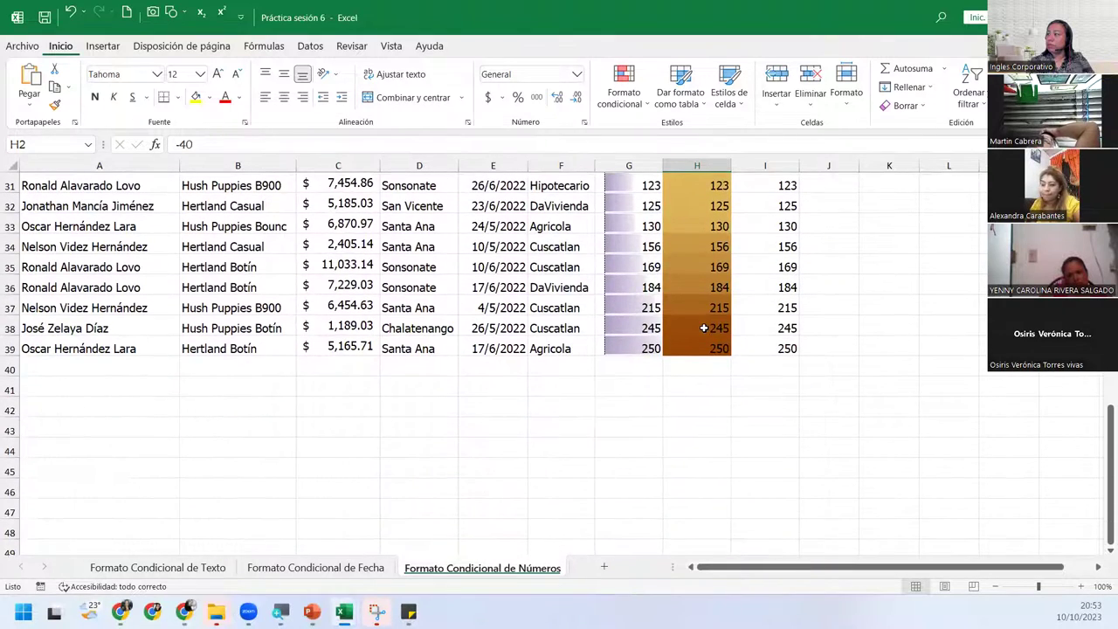
left_click(696, 347)
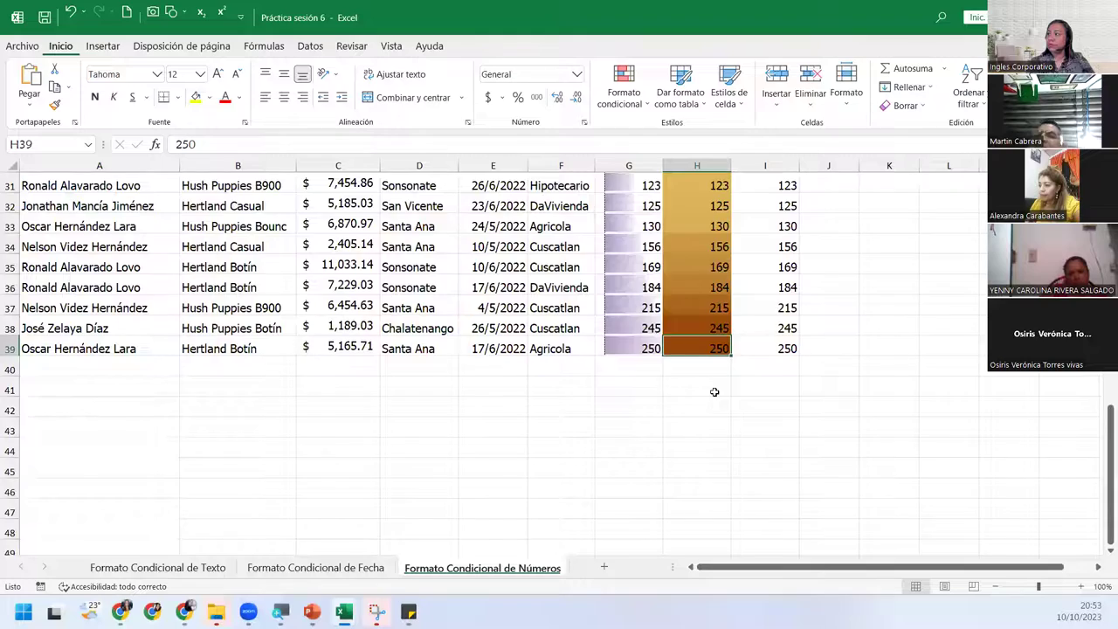
scroll(714, 391, "up", 6)
scroll(714, 391, "up", 4)
scroll(714, 391, "down", 5)
scroll(715, 392, "down", 4)
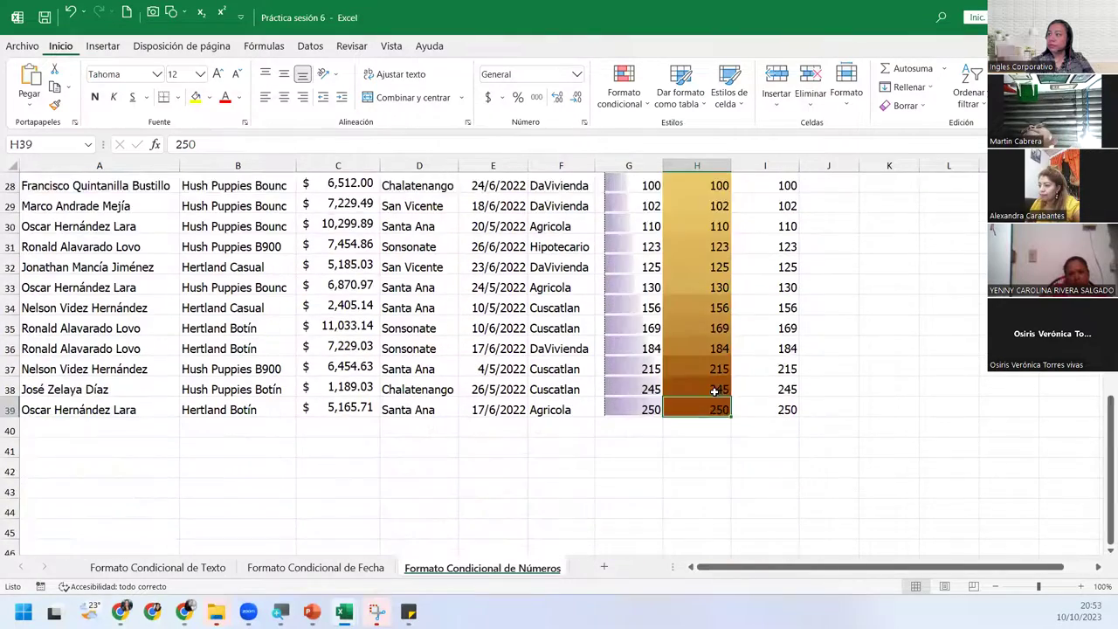
scroll(714, 391, "down", 1)
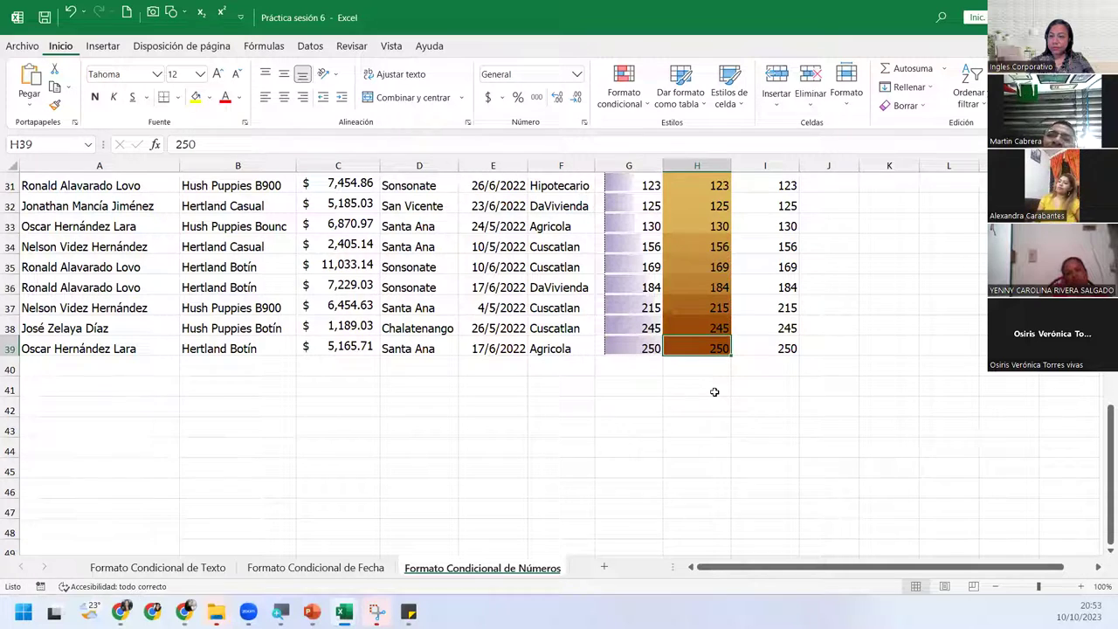
scroll(714, 392, "up", 5)
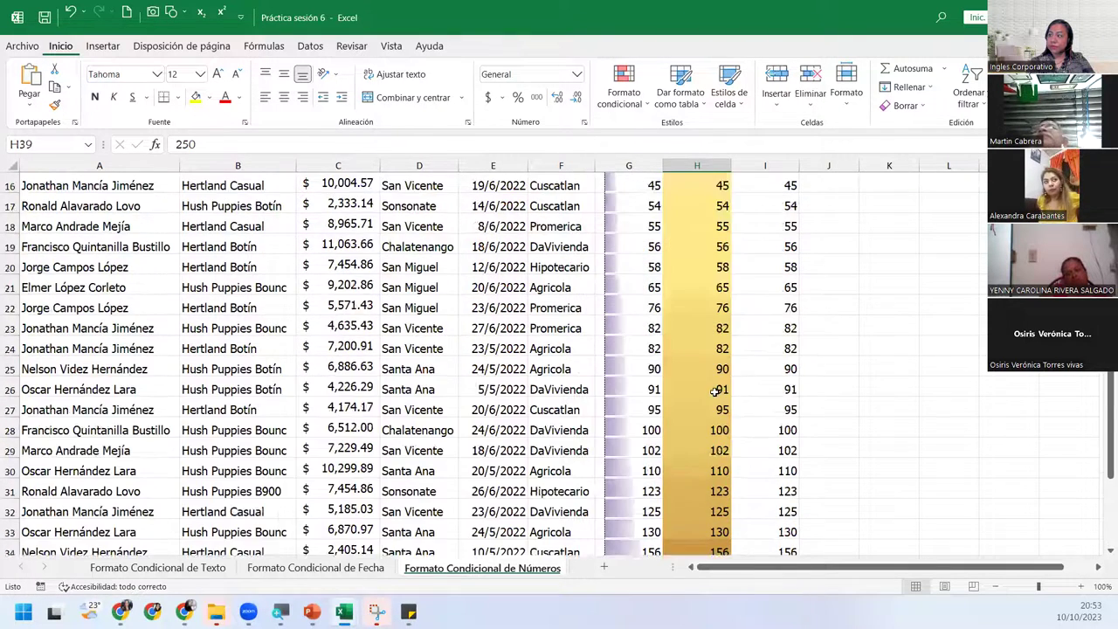
scroll(714, 391, "up", 5)
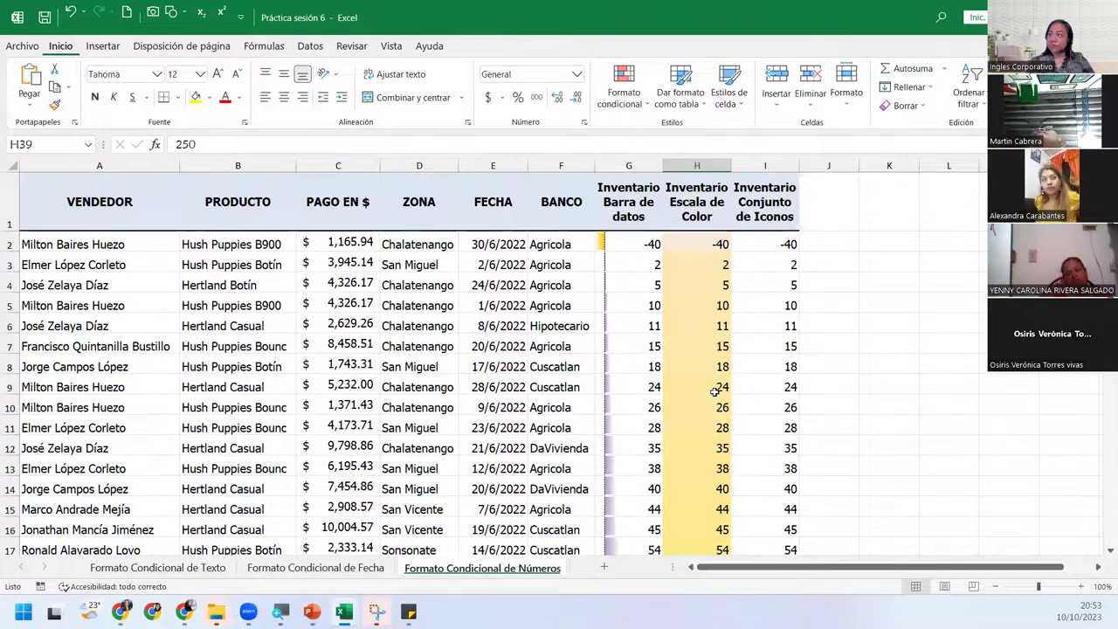
left_click(772, 241)
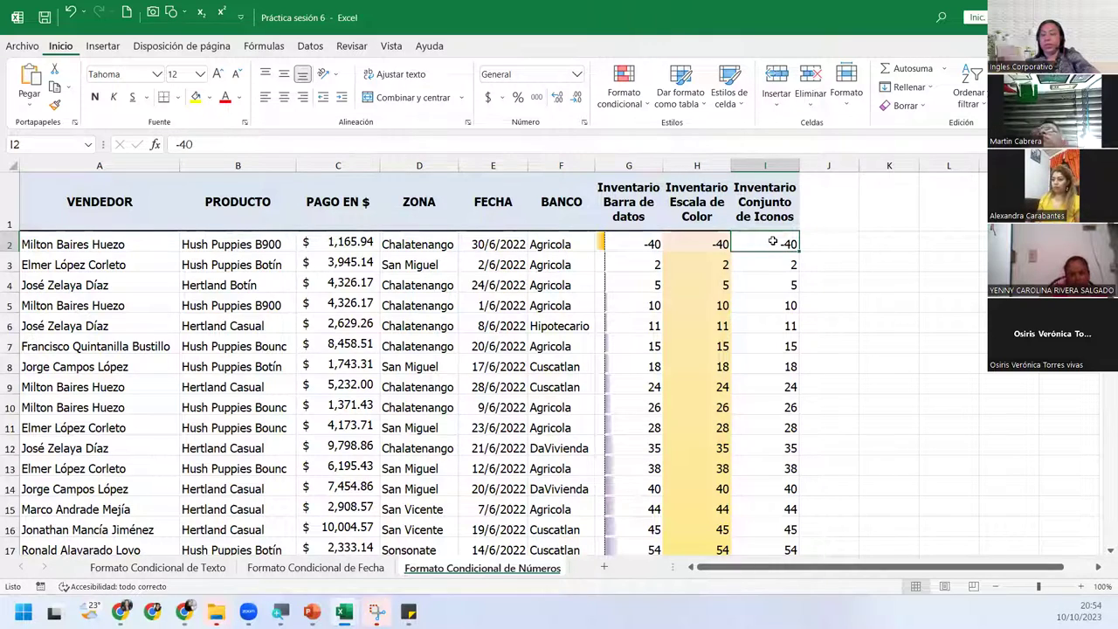
- Select I2:I39 and show the Conjuntos de iconos gallery under Formato condicional
key("ctrl+shift+Down")
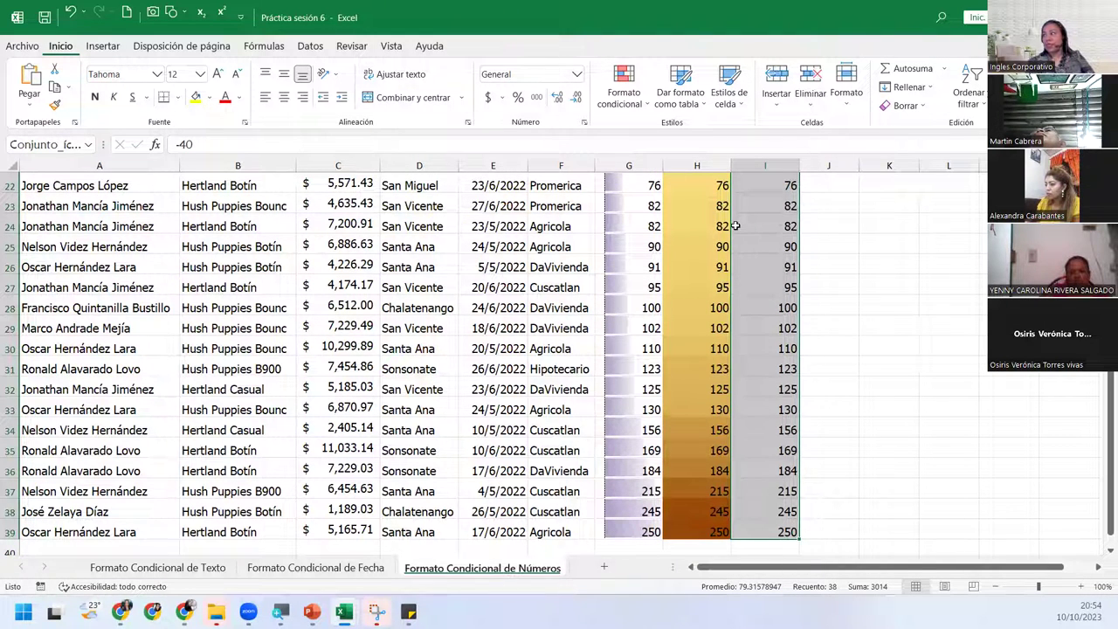
left_click(635, 111)
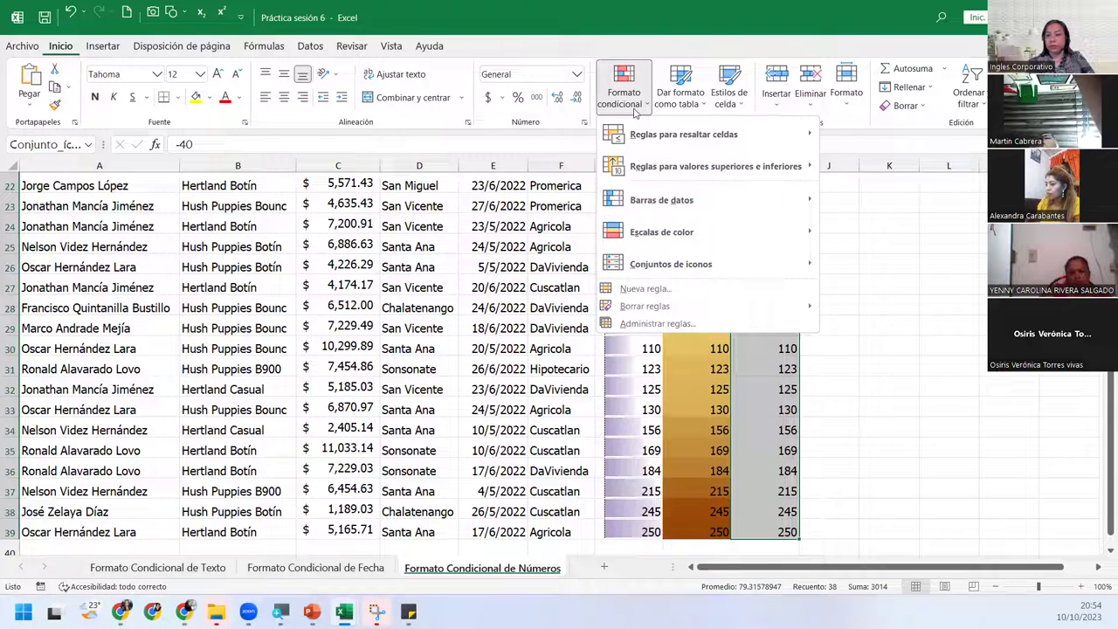
mouse_move(734, 276)
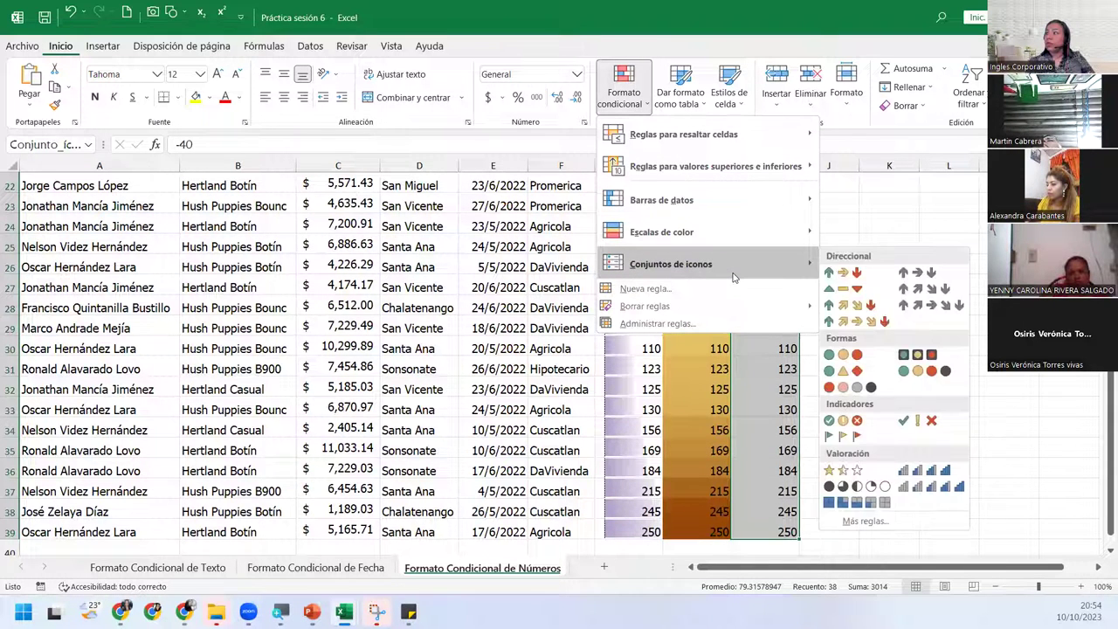
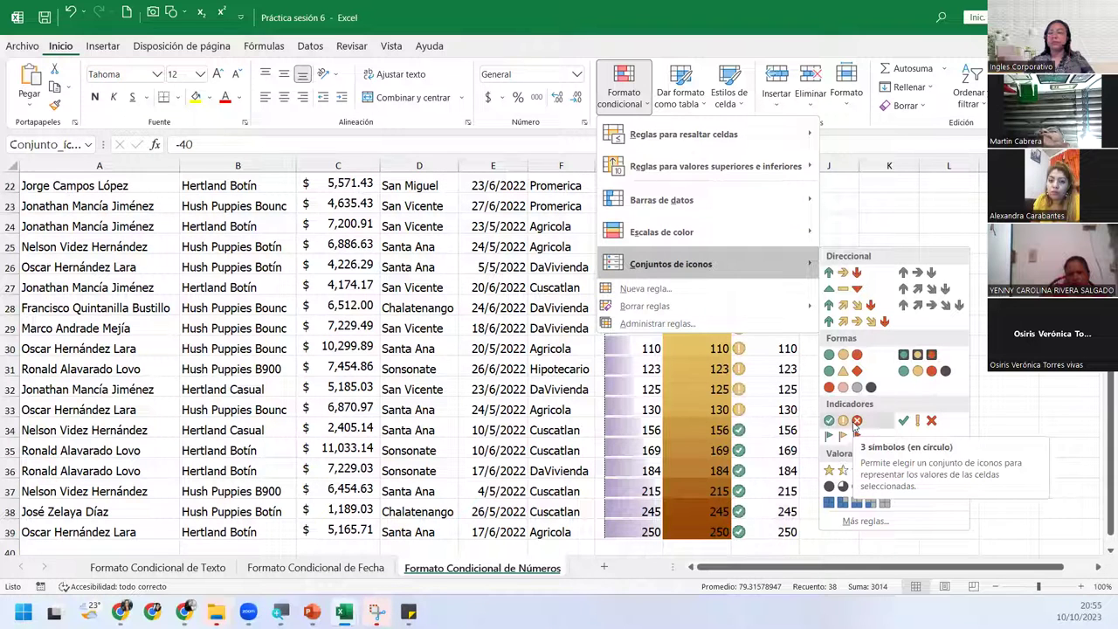
- Apply the 3 Symbols (Circled) icon set and deselect the column to view the icons
left_click(855, 423)
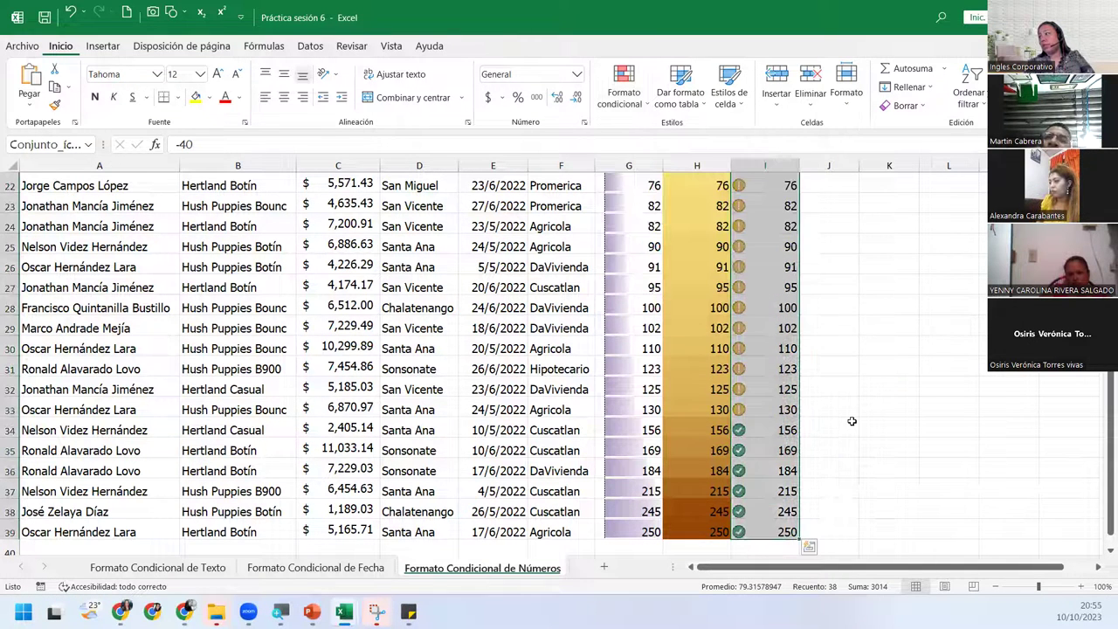
left_click(773, 410)
scroll(774, 404, "down", 6)
scroll(774, 404, "up", 5)
scroll(773, 406, "up", 2)
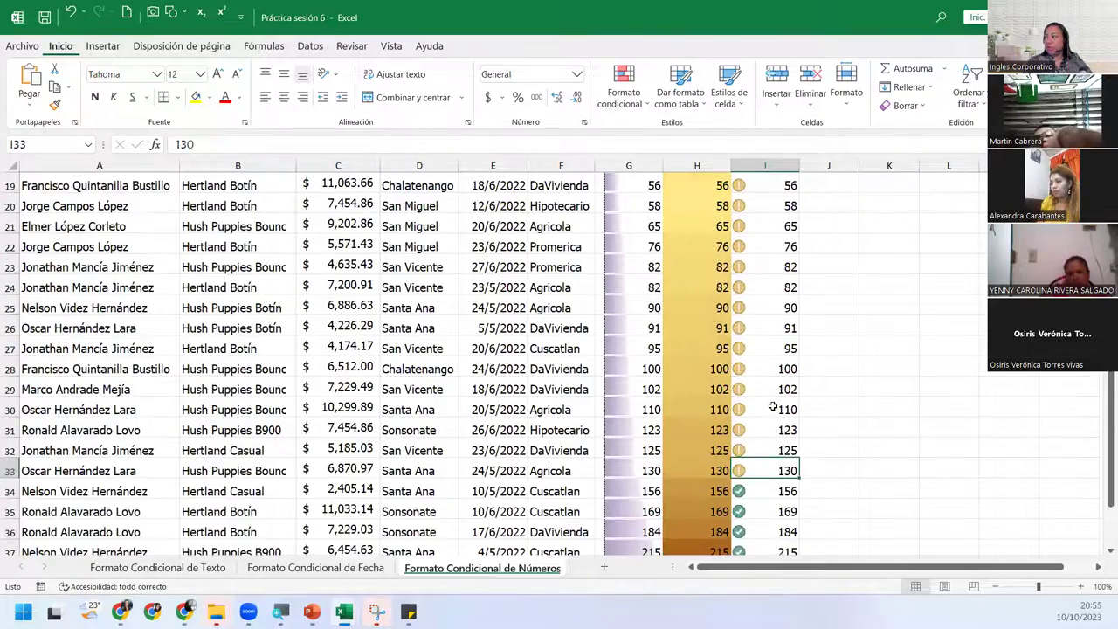
scroll(773, 406, "up", 3)
scroll(773, 406, "up", 3)
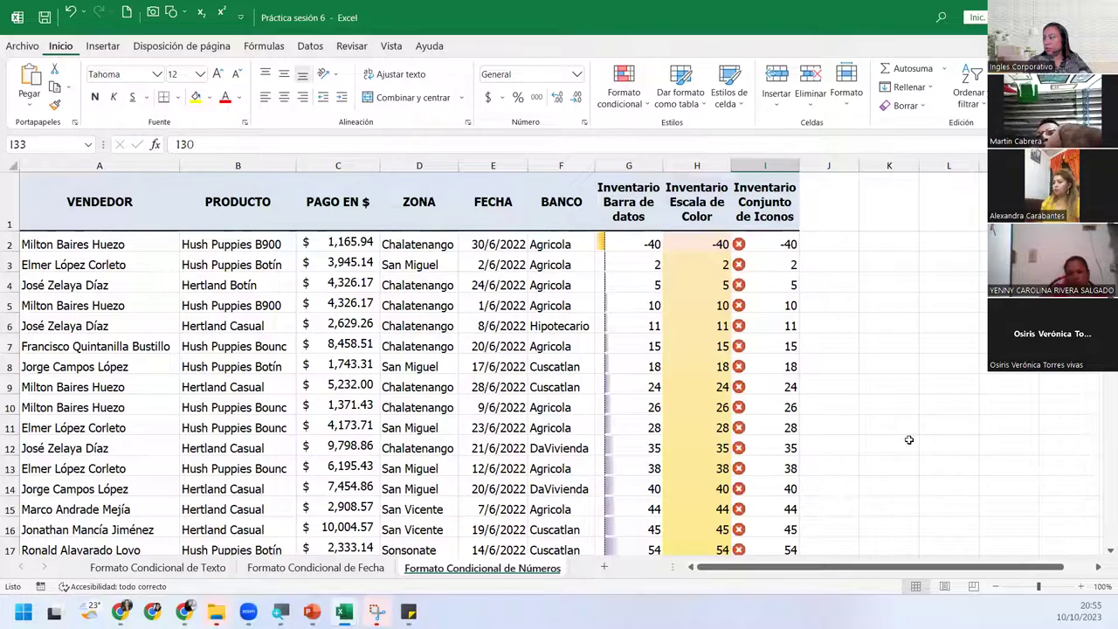
- Reselect the icon column values I2:I39
left_click(769, 366)
left_click(762, 249)
left_click_drag(762, 255, 765, 515)
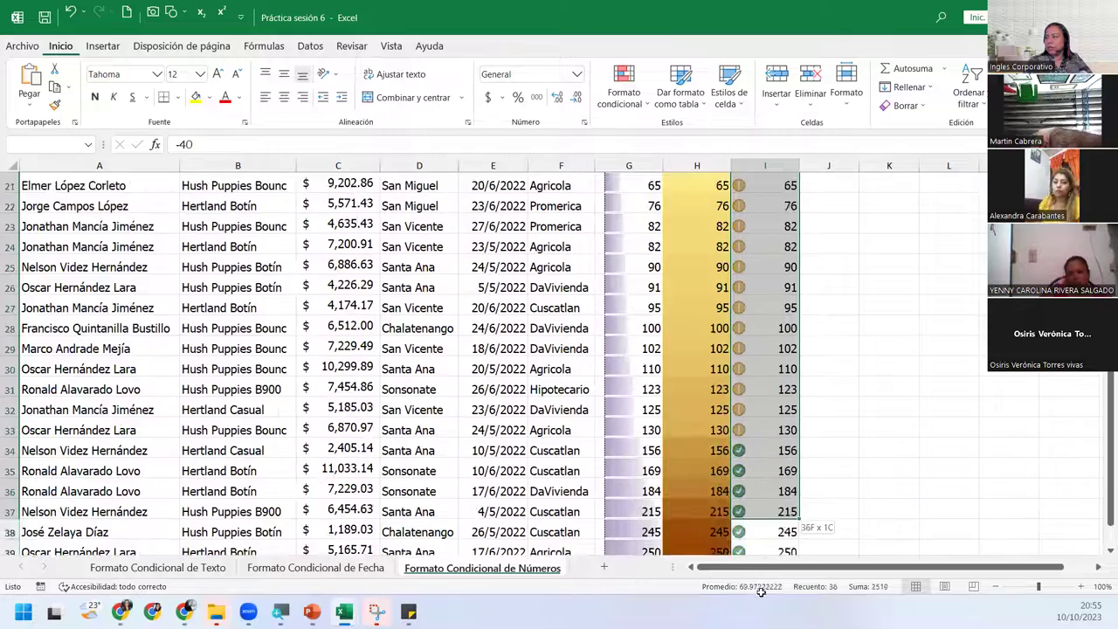
scroll(765, 514, "up", 7)
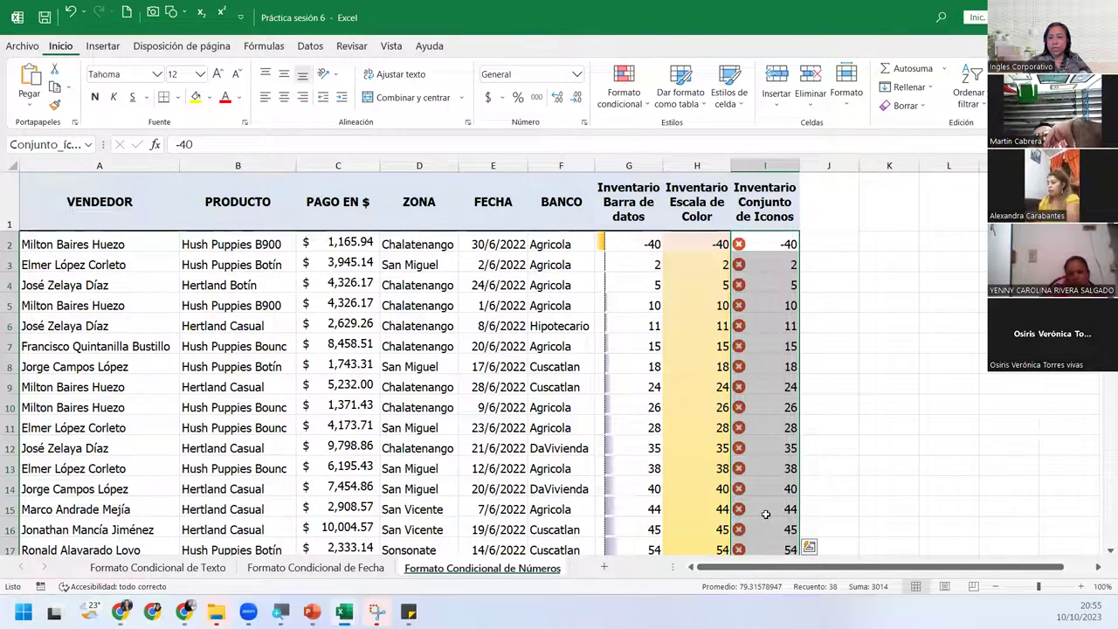
- Open the Icon Set rule from Manage Rules in Edit Rule, keeping Icon Sets style, and expand Icon Style
left_click(643, 103)
left_click(649, 323)
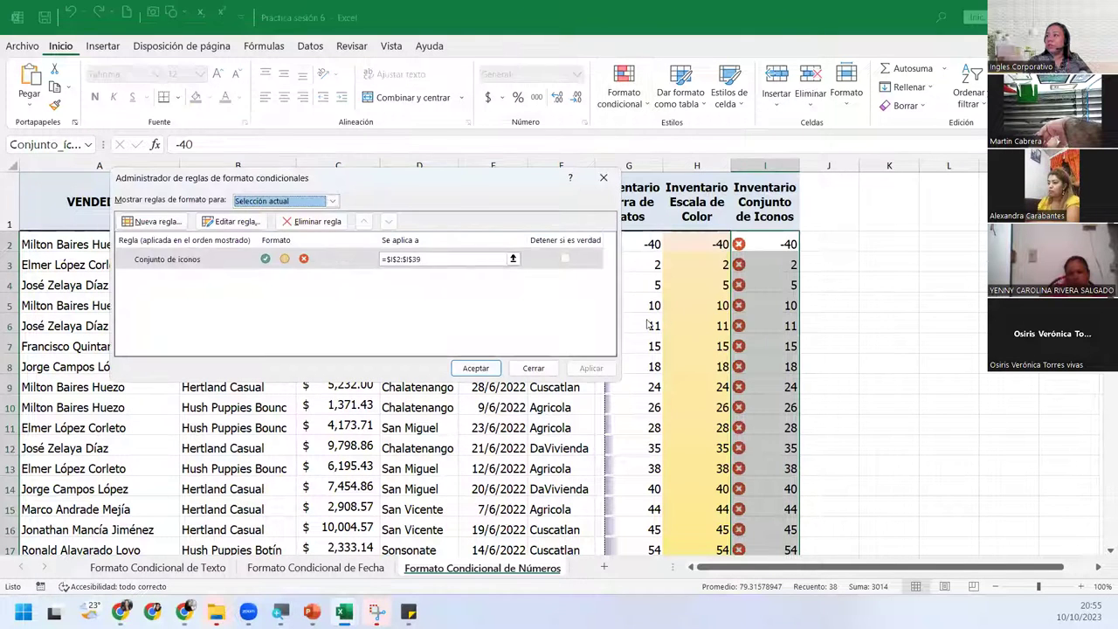
left_click(212, 262)
left_click(216, 222)
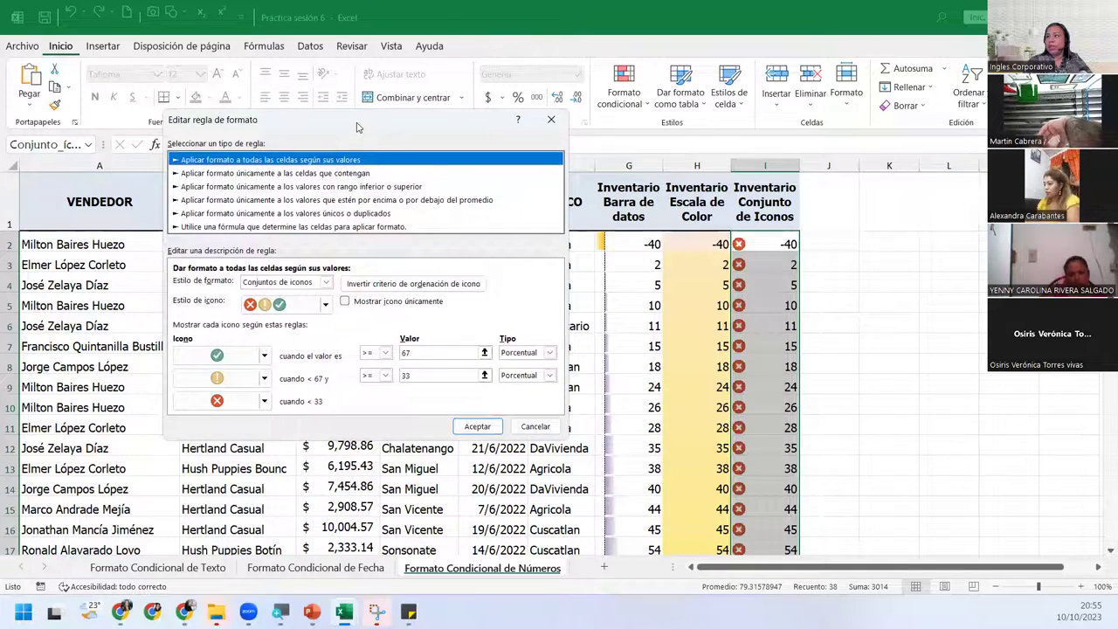
left_click_drag(357, 125, 511, 141)
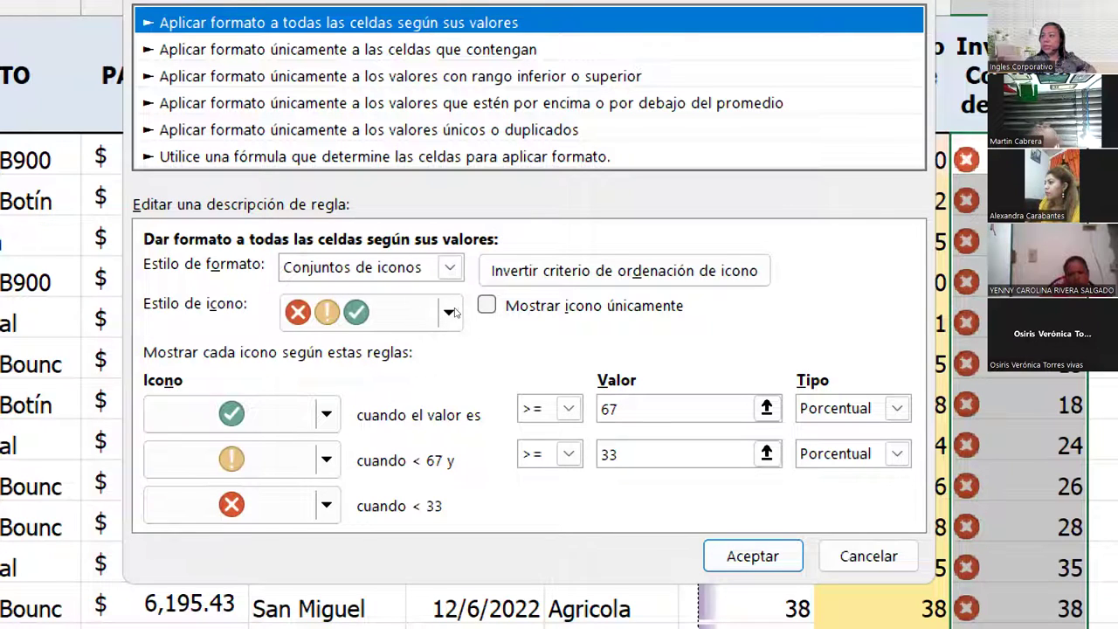
key("alt+Down")
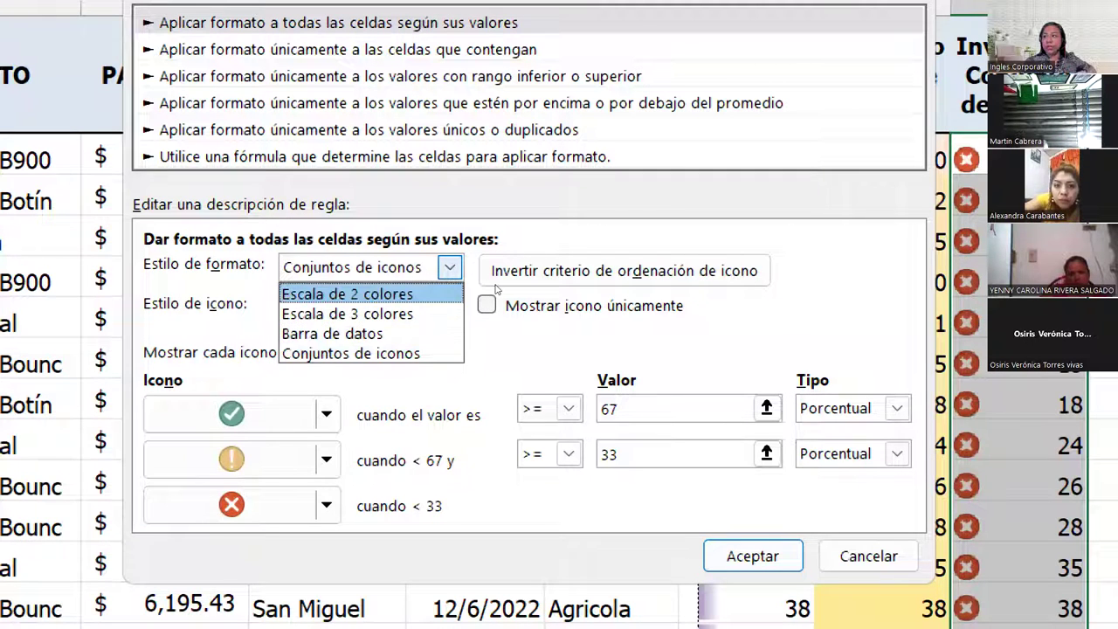
left_click(495, 289)
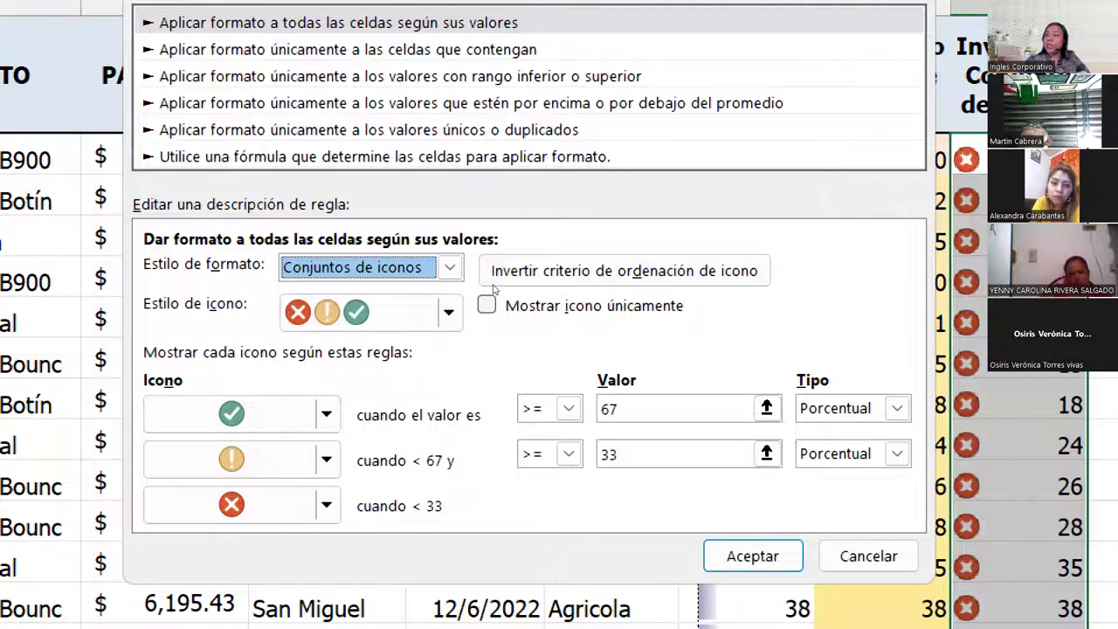
left_click(448, 312)
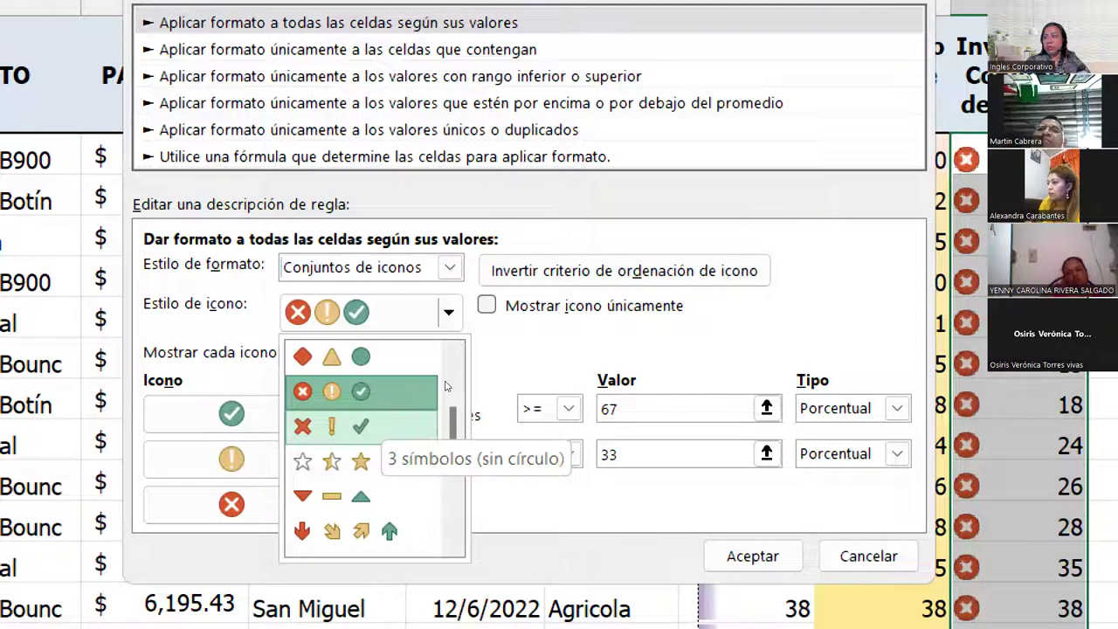
- Pick 3 Symbols (Uncircled) as the icon style
left_click(444, 388)
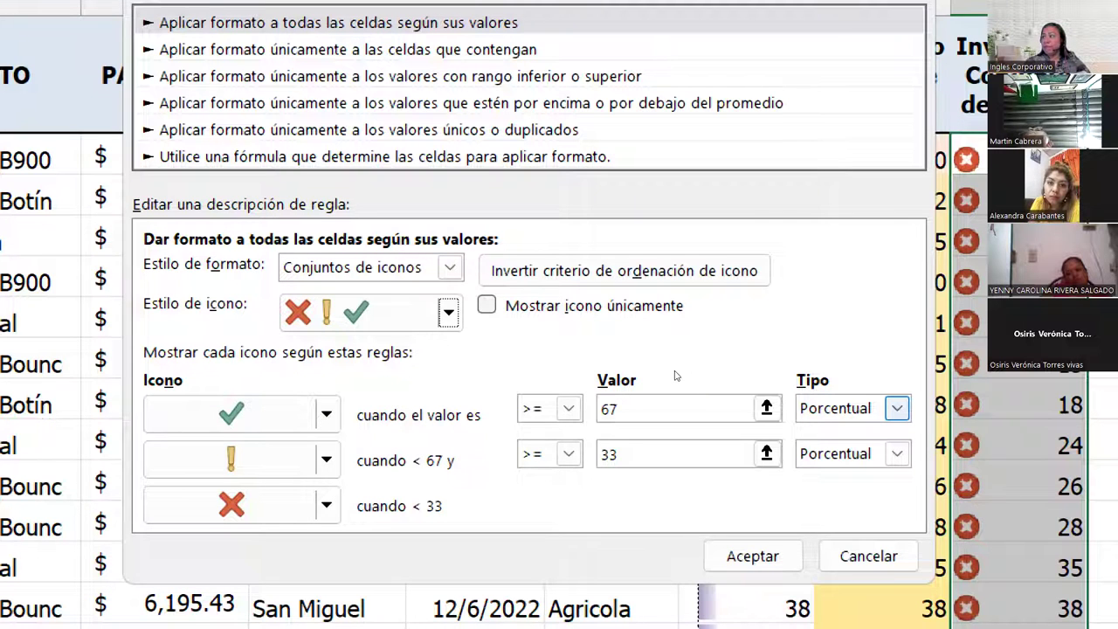
- Change the upper and lower threshold types from Percent to Number
key("alt+Down")
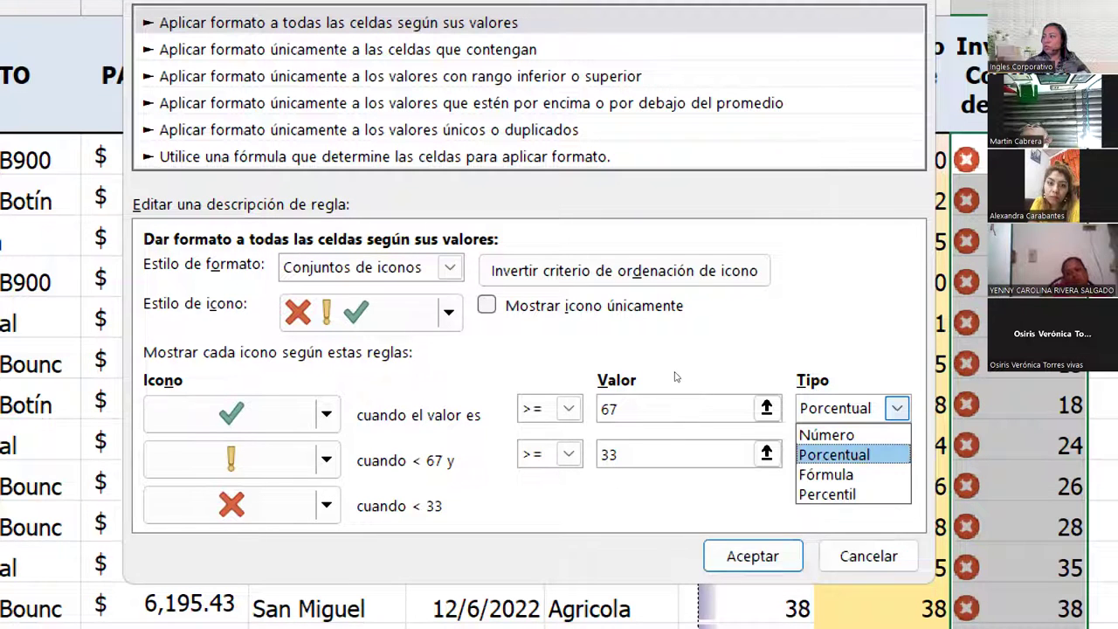
key("Down")
key("Down")
key("Up")
key("Up")
key("Up")
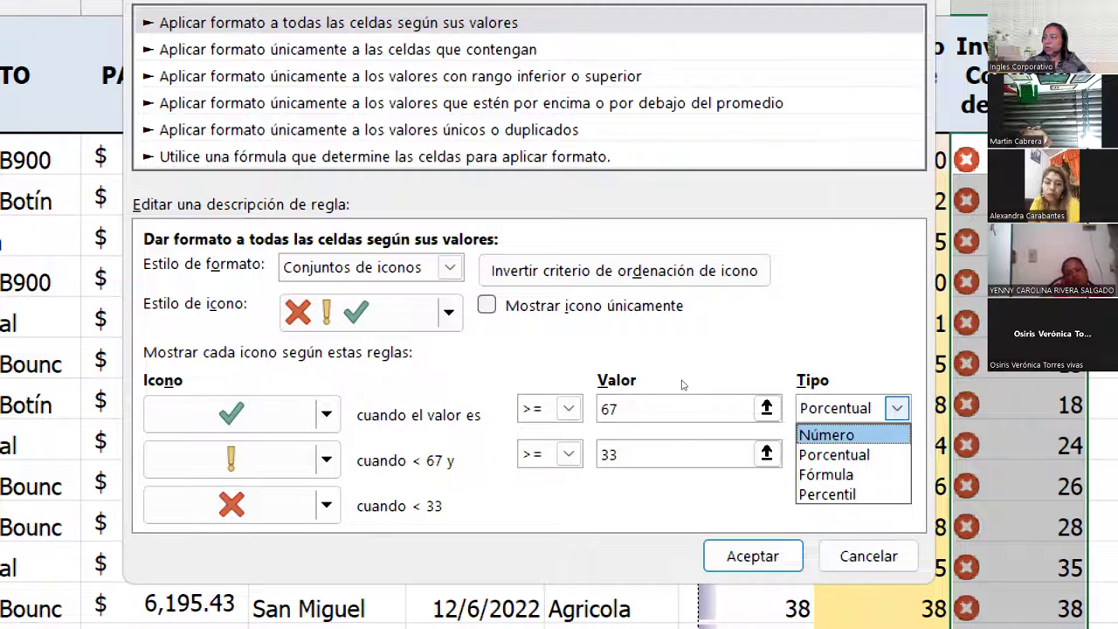
key("Return")
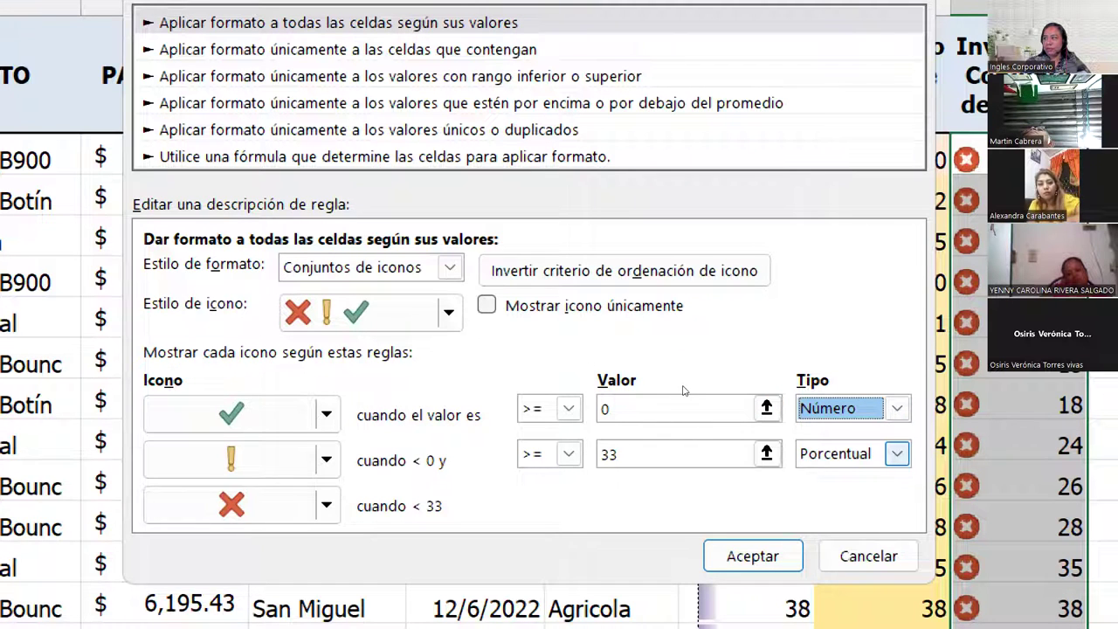
key("Tab")
key("alt+Down")
key("Up")
key("Return")
- Confirm both threshold types remain Número and return to the upper threshold value
key("shift+Tab")
key("shift+Tab")
key("shift+Tab")
key("shift+Tab")
key("alt+Down")
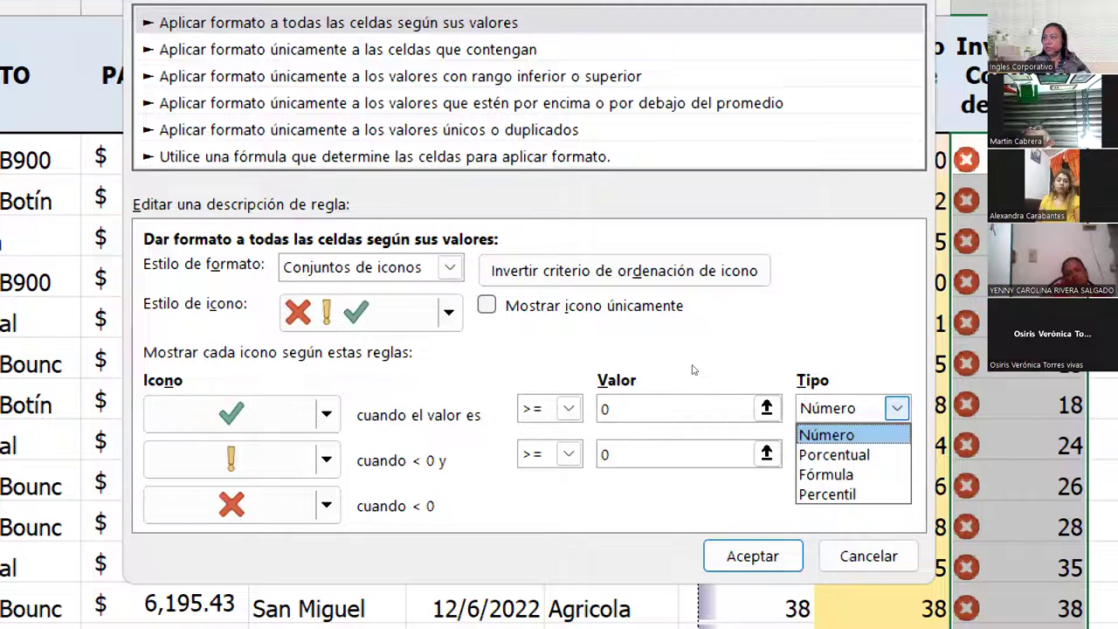
key("Return")
key("Tab")
key("alt+Down")
key("Return")
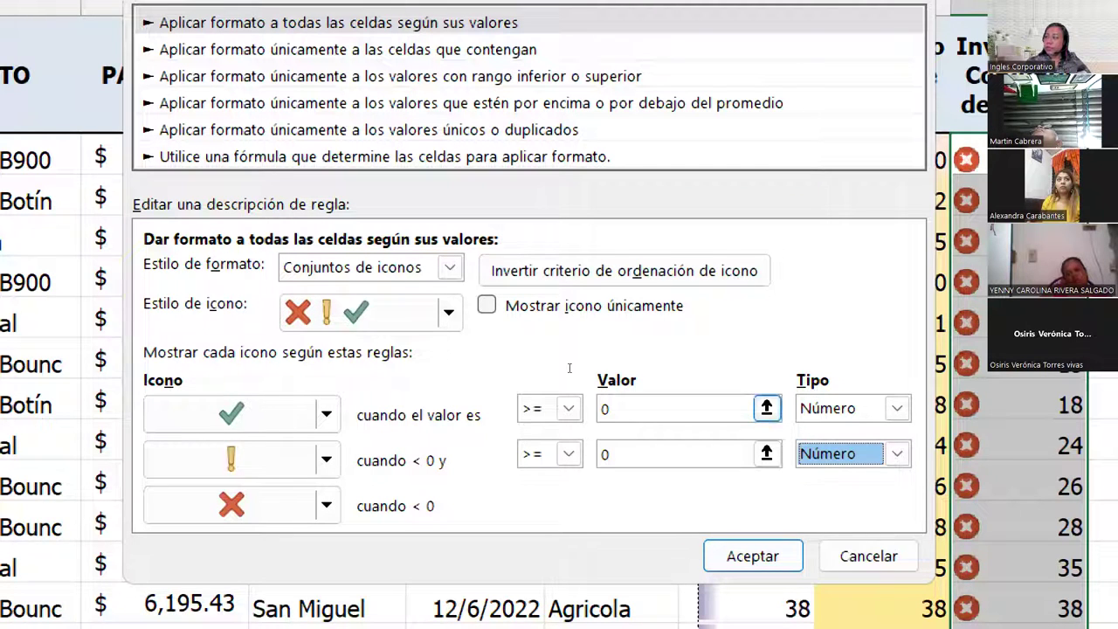
key("shift+Tab")
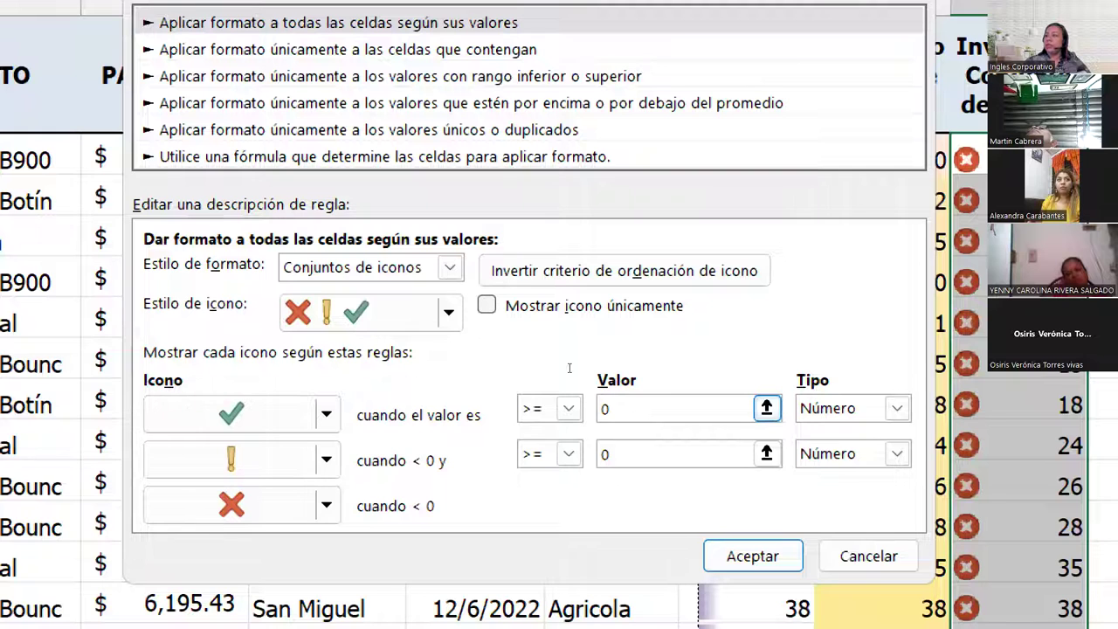
- Enter 75 as the upper and 30 as the lower threshold value
type("7")
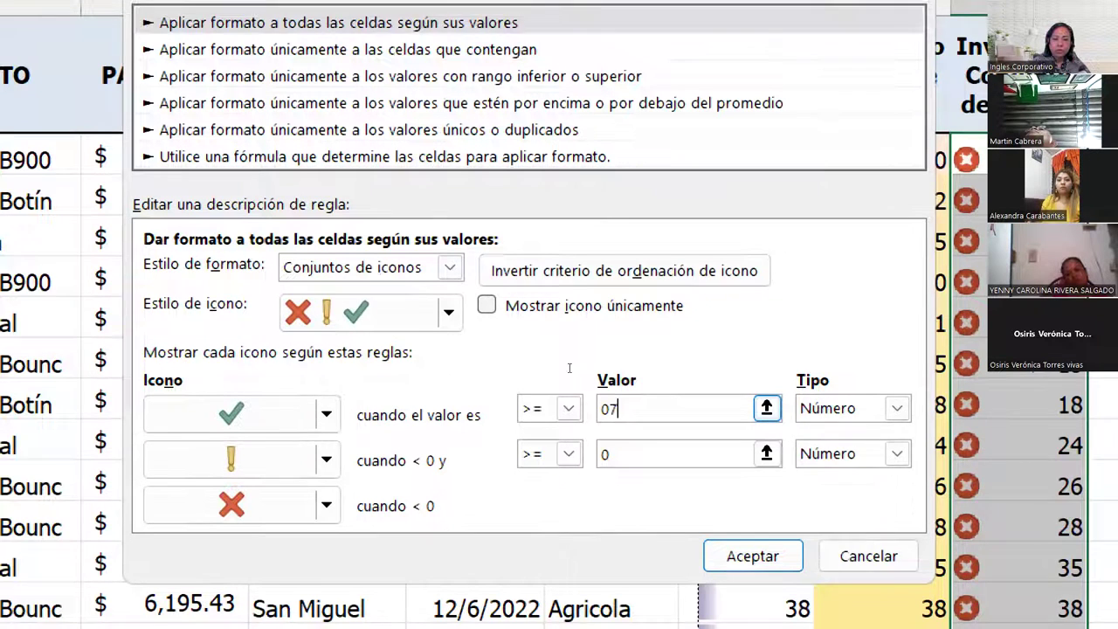
type("5")
key("BackSpace")
key("BackSpace")
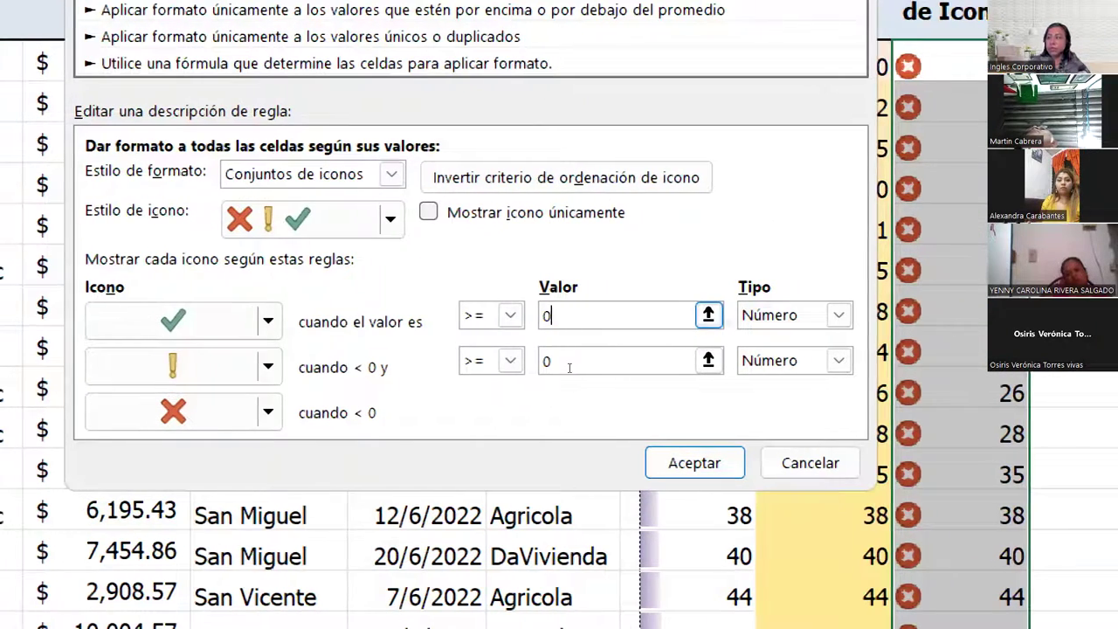
key("BackSpace")
type("75")
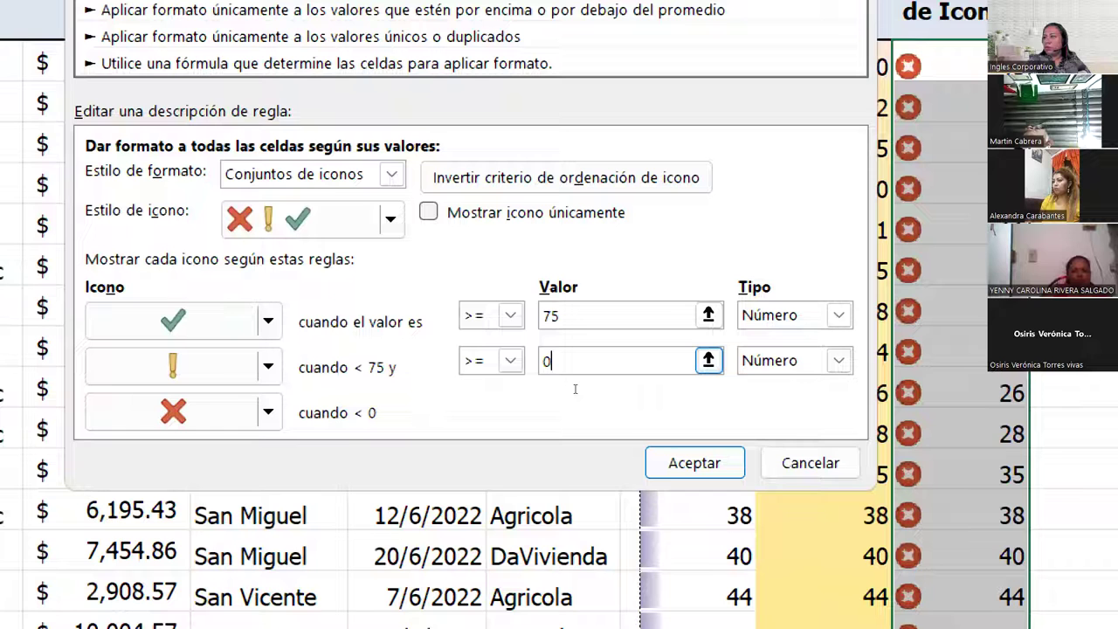
key("BackSpace")
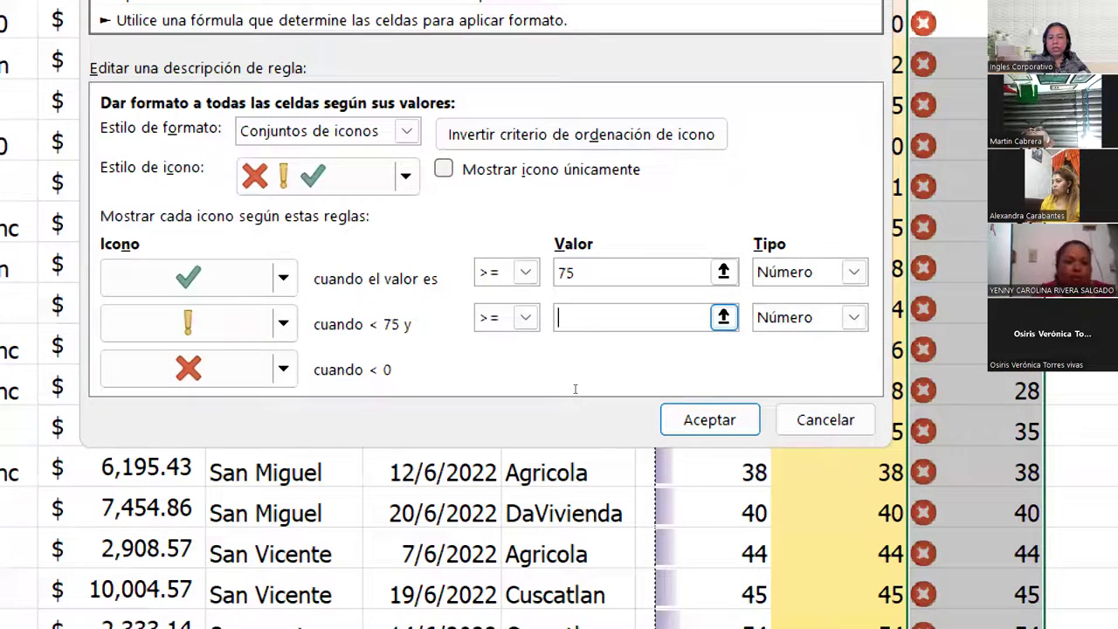
type("30")
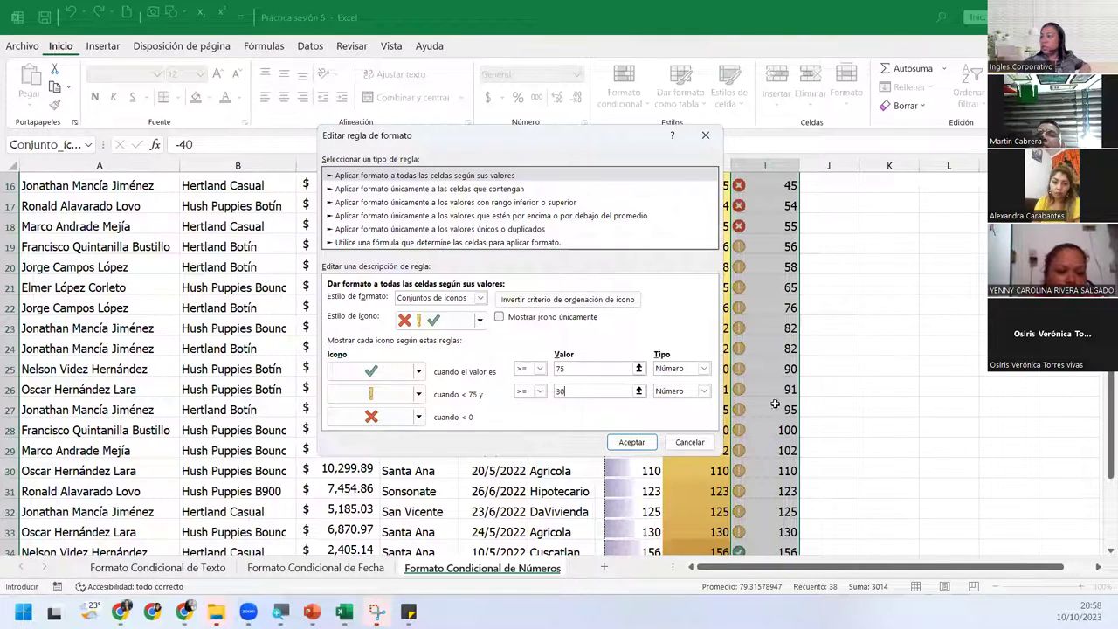
- Confirm the rule in Edit Rule and the Rules Manager, then review the values below 30
left_click(636, 444)
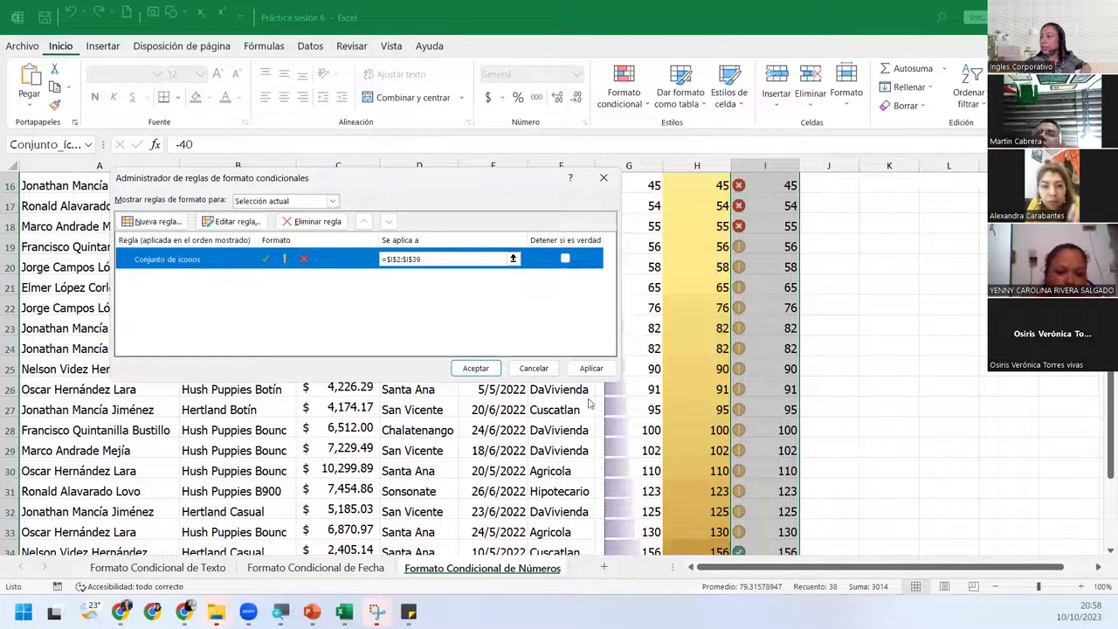
left_click(476, 367)
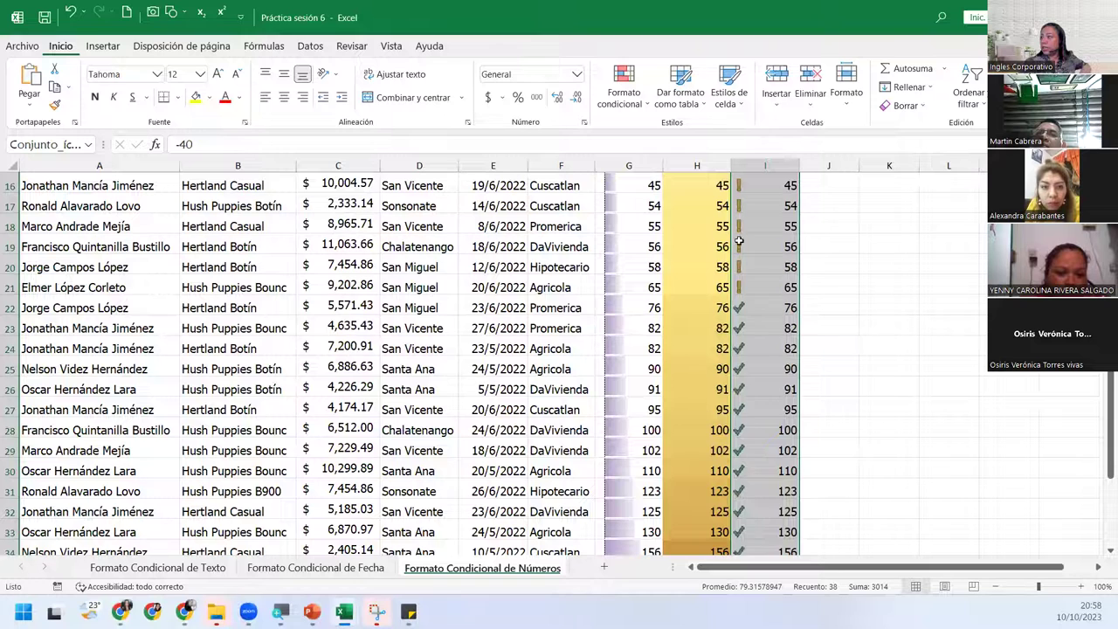
left_click(754, 333)
scroll(754, 338, "up", 5)
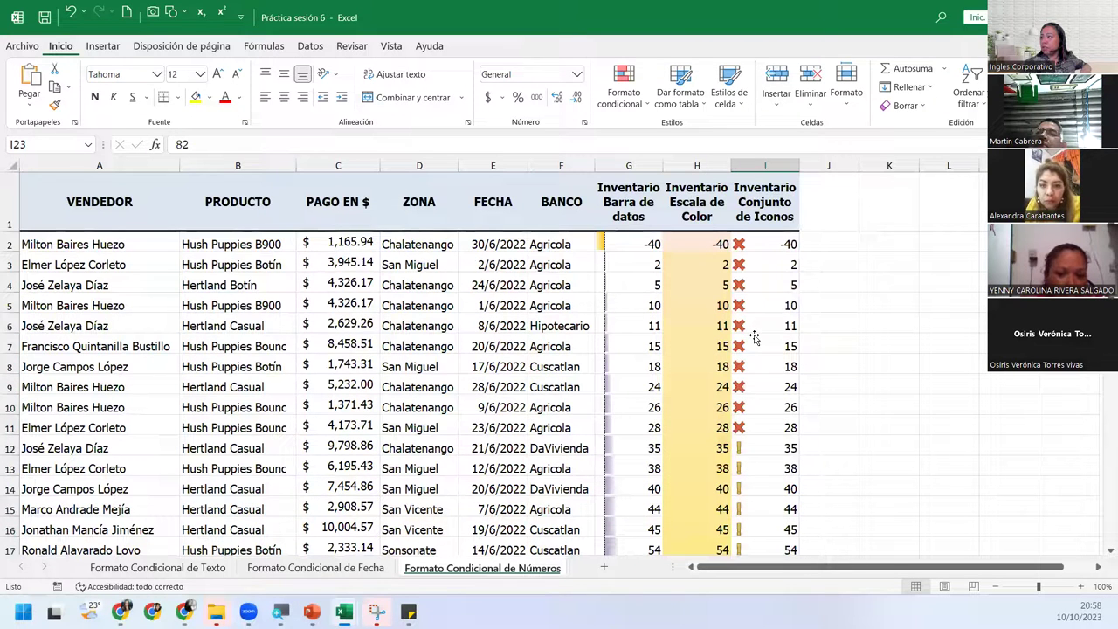
left_click_drag(764, 244, 771, 419)
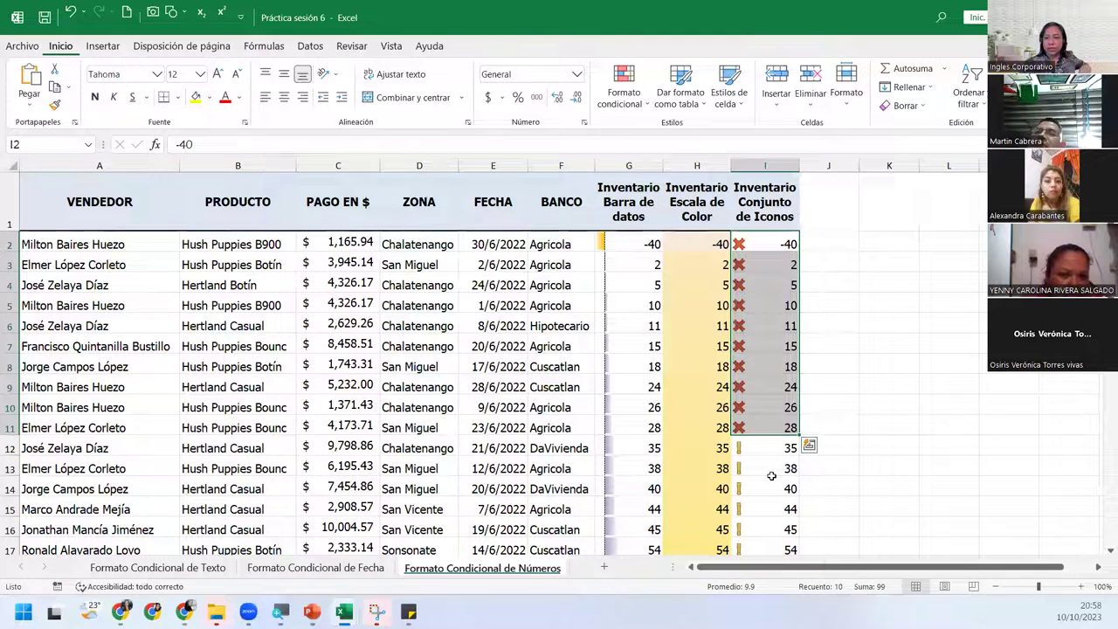
- Select the 35–65 values and the higher values to review their icon groups
left_click(780, 448)
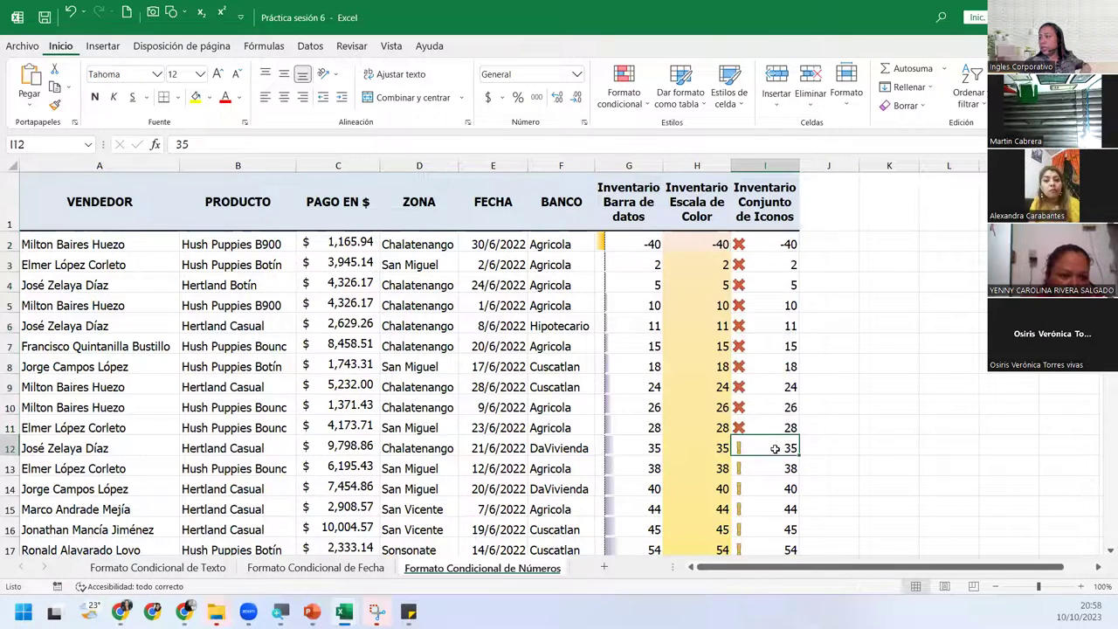
scroll(780, 448, "down", 3)
left_click_drag(759, 220, 771, 418)
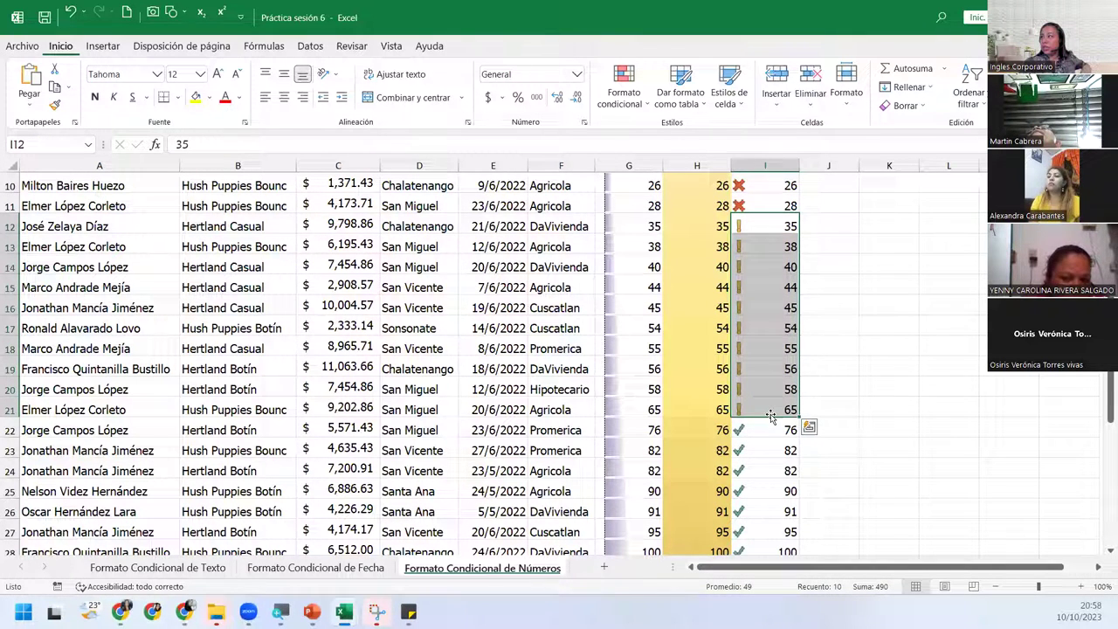
mouse_move(771, 494)
left_mouse_down()
mouse_move(774, 568)
mouse_move(778, 525)
left_mouse_up()
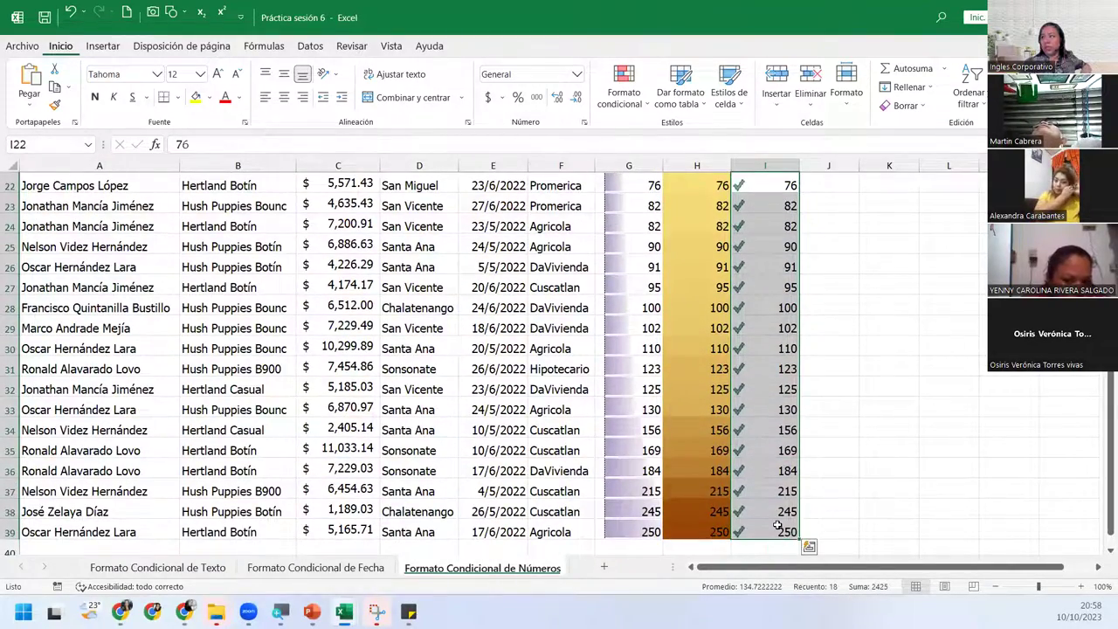
scroll(777, 525, "up", 6)
scroll(777, 525, "down", 3)
scroll(778, 525, "down", 3)
scroll(778, 525, "down", 3)
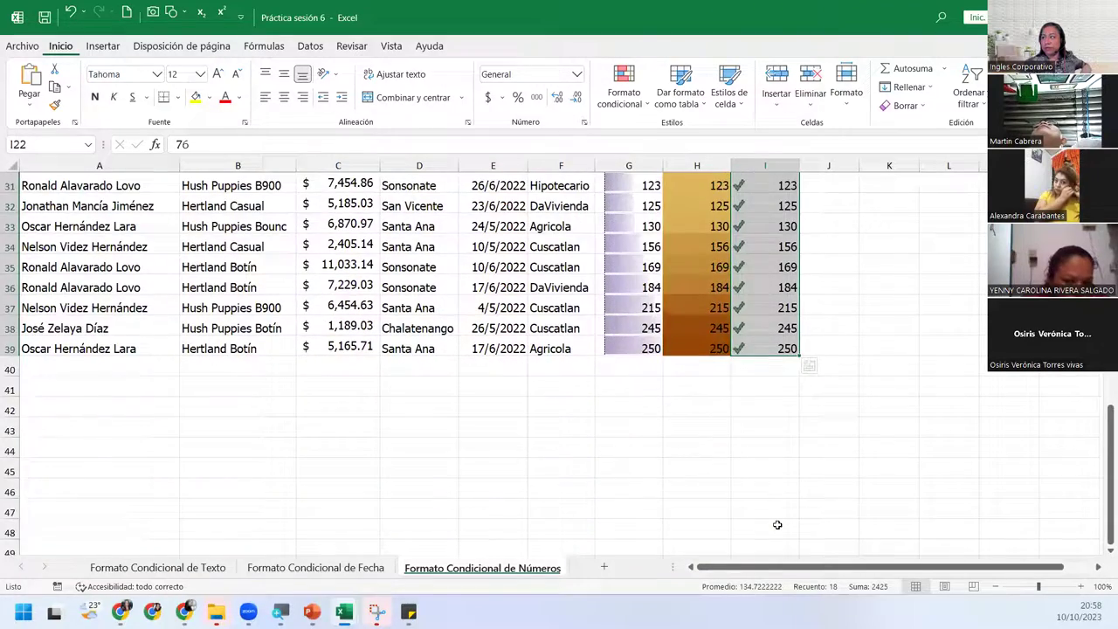
scroll(777, 525, "up", 6)
scroll(777, 525, "up", 4)
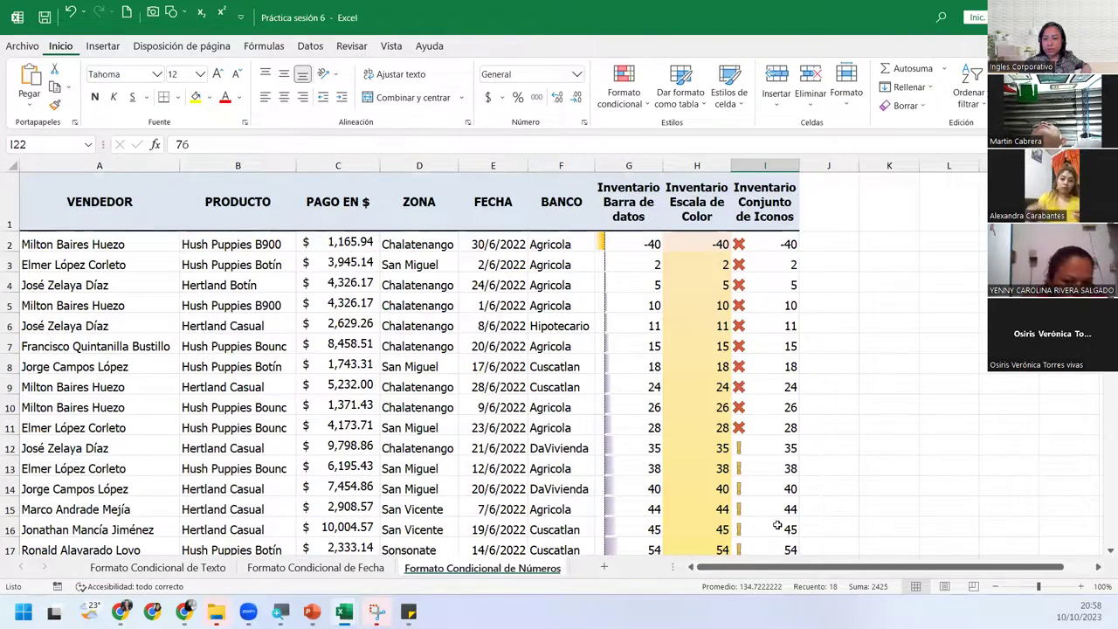
- Select the whole icon column starting from the -40 value in I2
left_click_drag(765, 236, 773, 518)
left_click(765, 236)
scroll(764, 289, "down", 3)
scroll(764, 288, "up", 3)
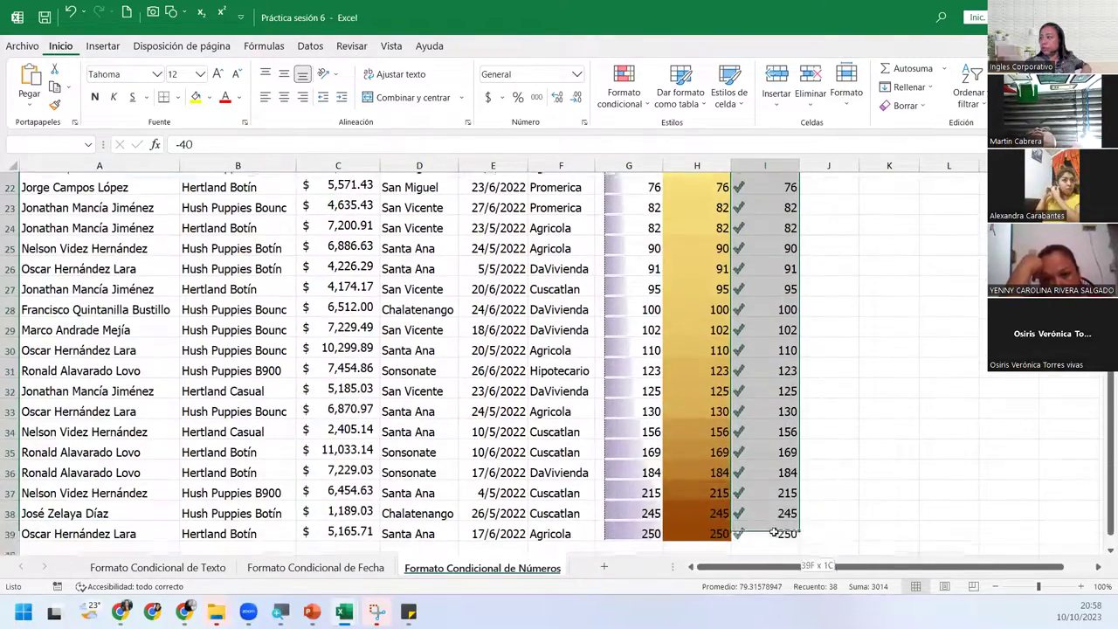
- Open the Conjunto de iconos rule for editing from Administrar reglas
left_click(624, 87)
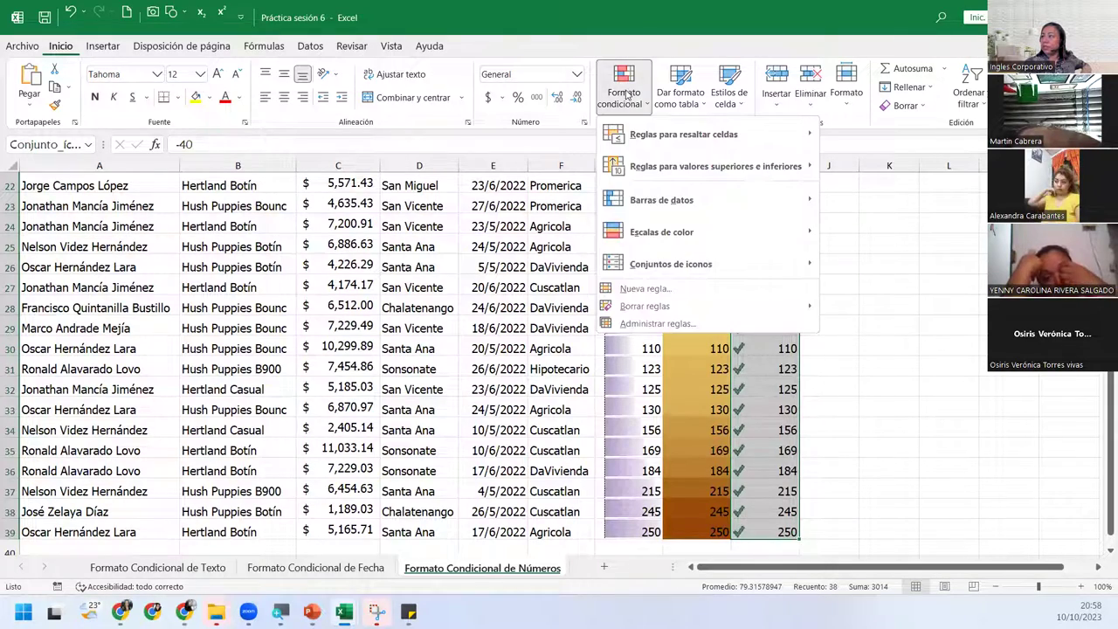
left_click(656, 323)
left_click(347, 261)
double_click(347, 259)
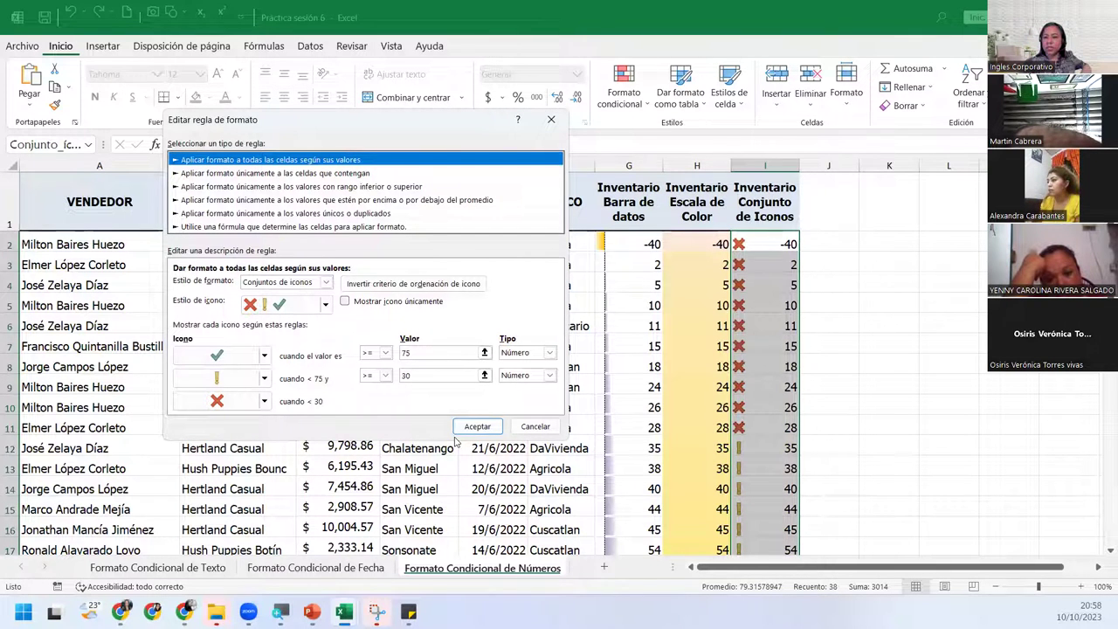
- Use a green flag for ≥75, half gold star for 30–75, empty signal meter below 30, and confirm
left_click(265, 356)
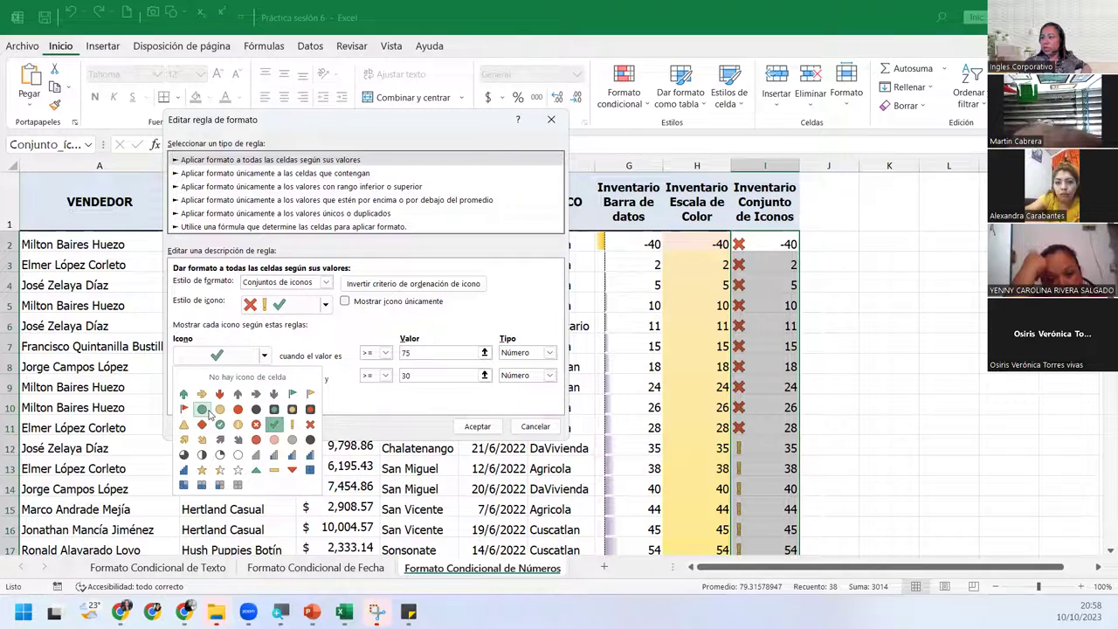
left_click(293, 395)
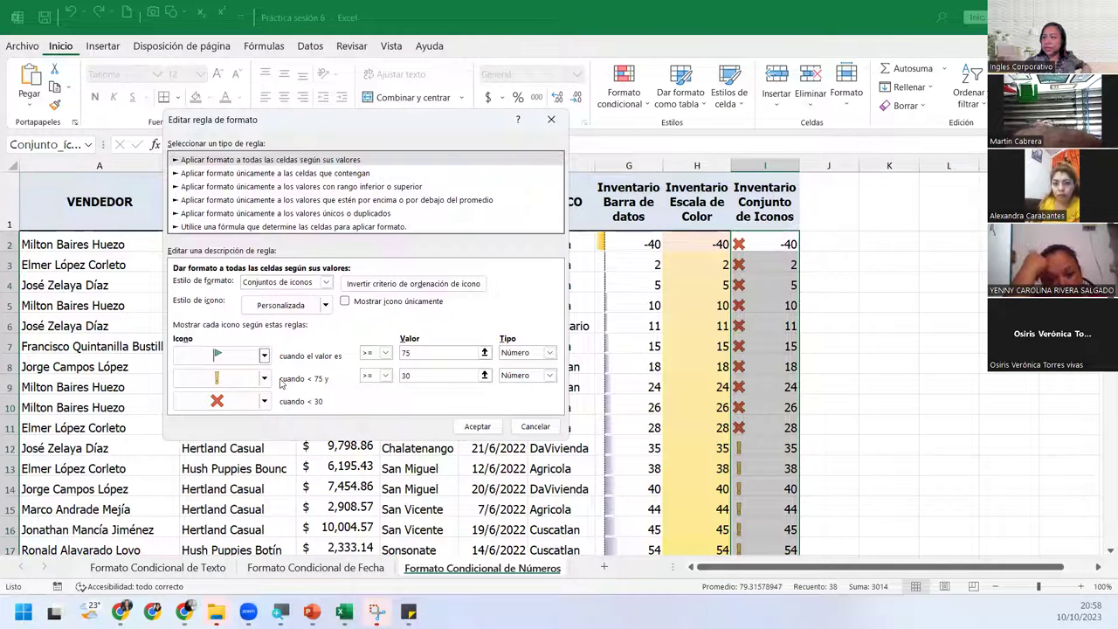
left_click(264, 379)
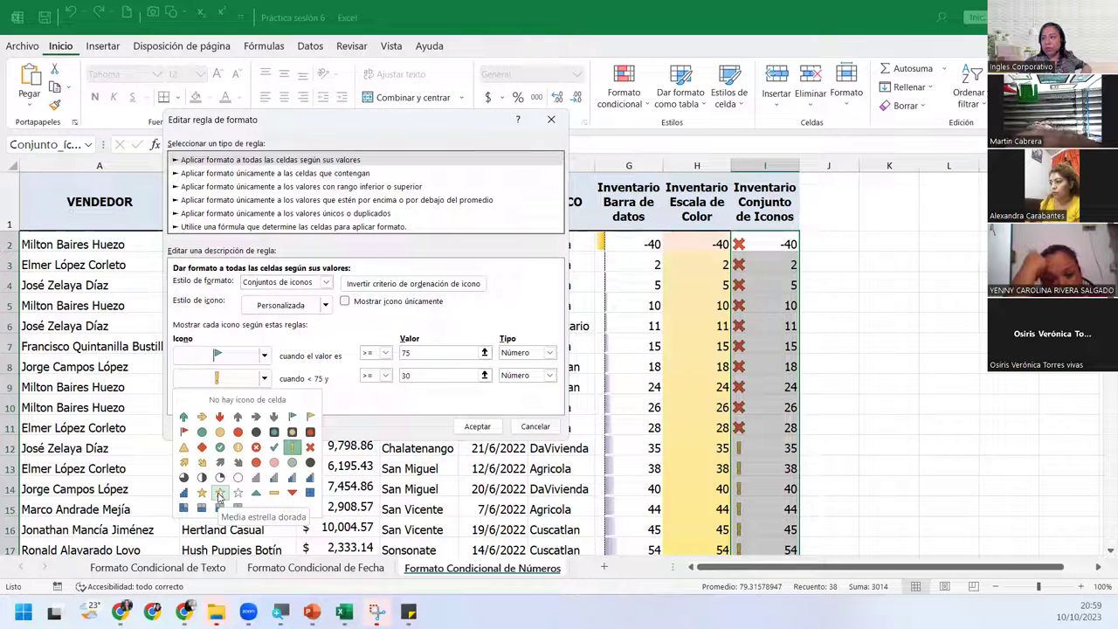
left_click(220, 495)
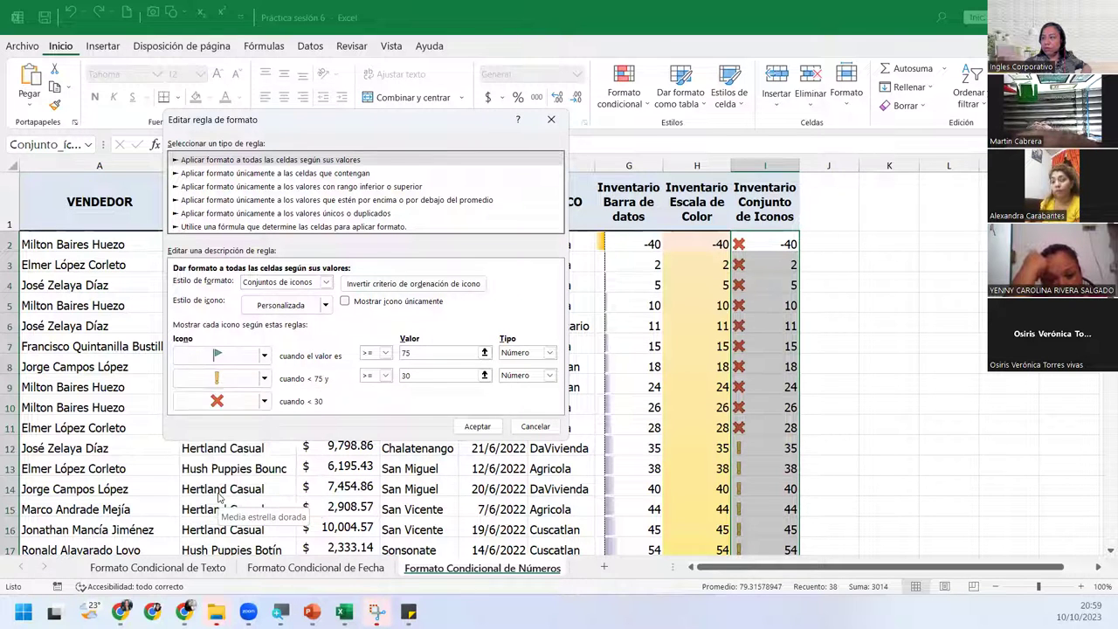
left_click(265, 401)
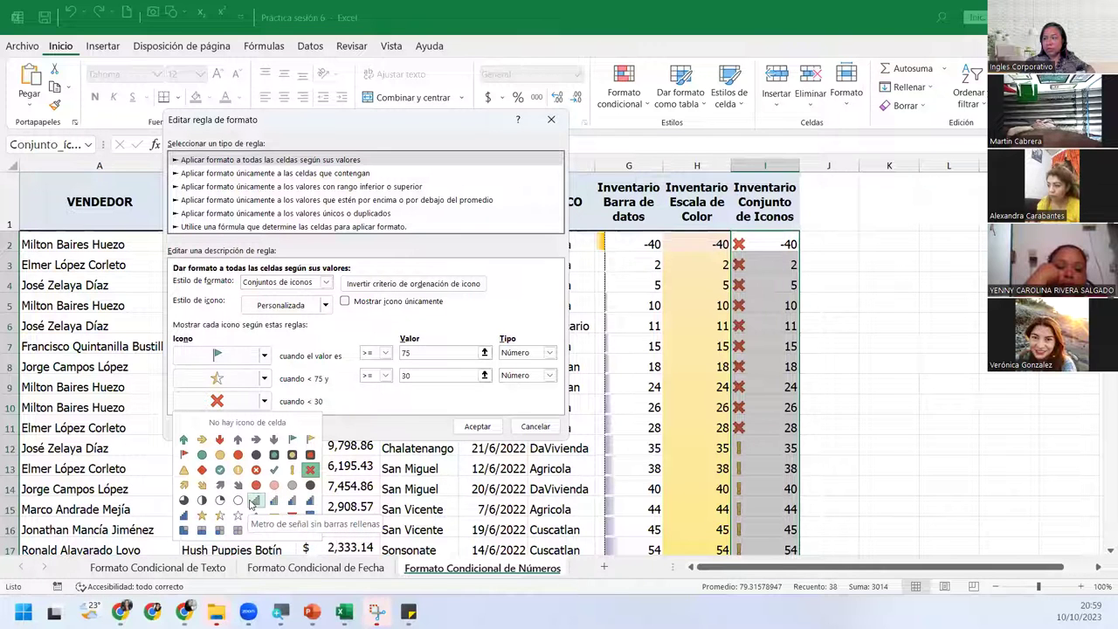
left_click(253, 501)
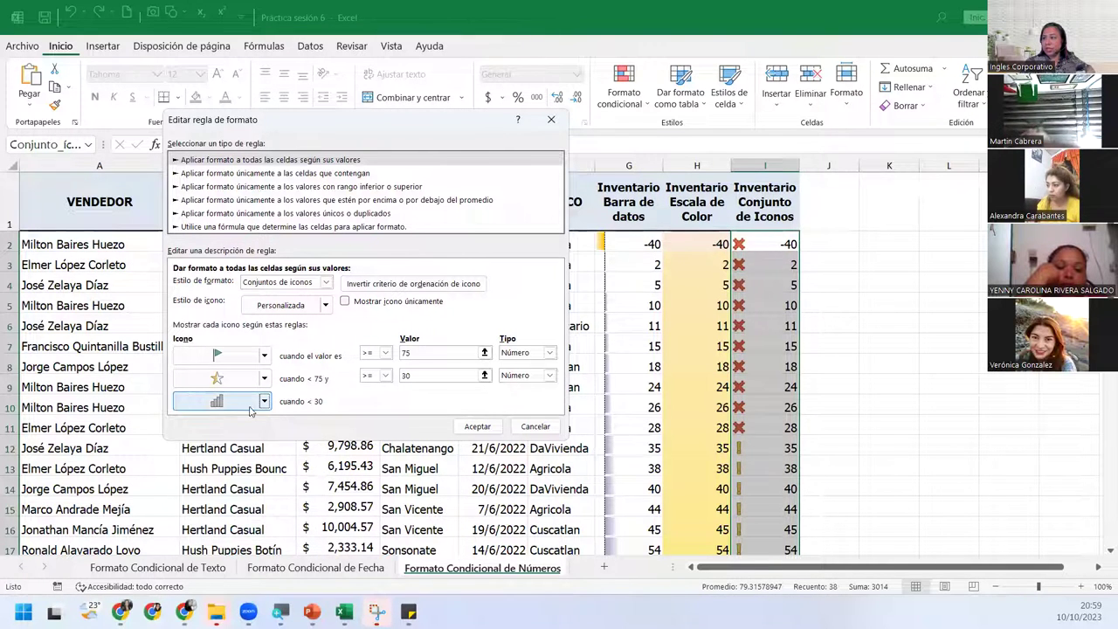
left_click(477, 427)
- Apply the rules, check column I's signal meters and half stars, and return to I2
left_click(475, 368)
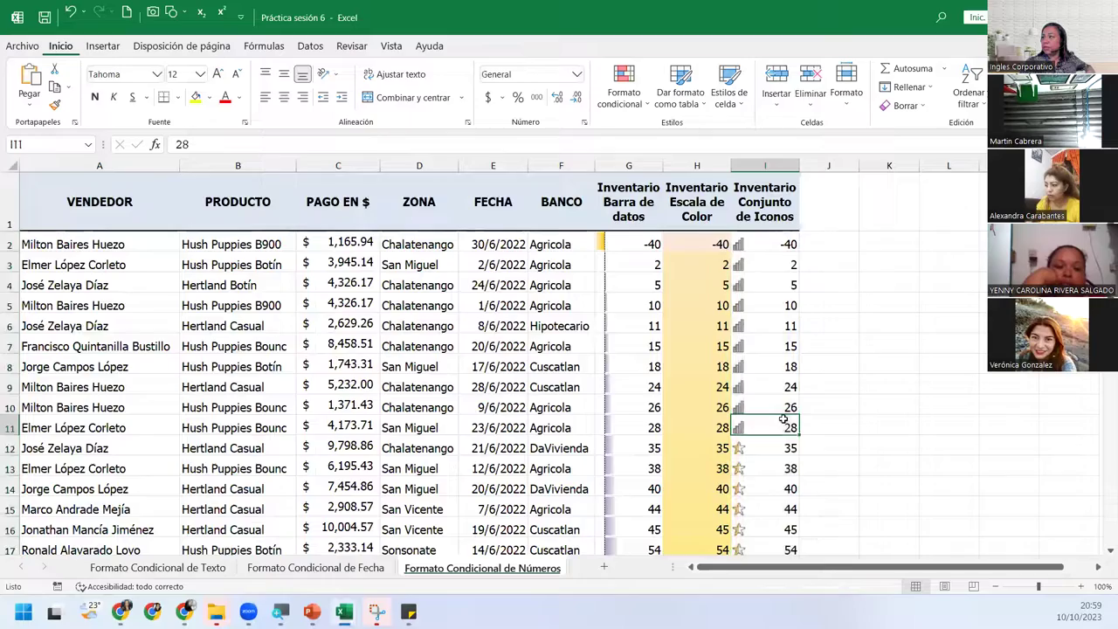
scroll(783, 419, "down", 4)
scroll(783, 448, "down", 4)
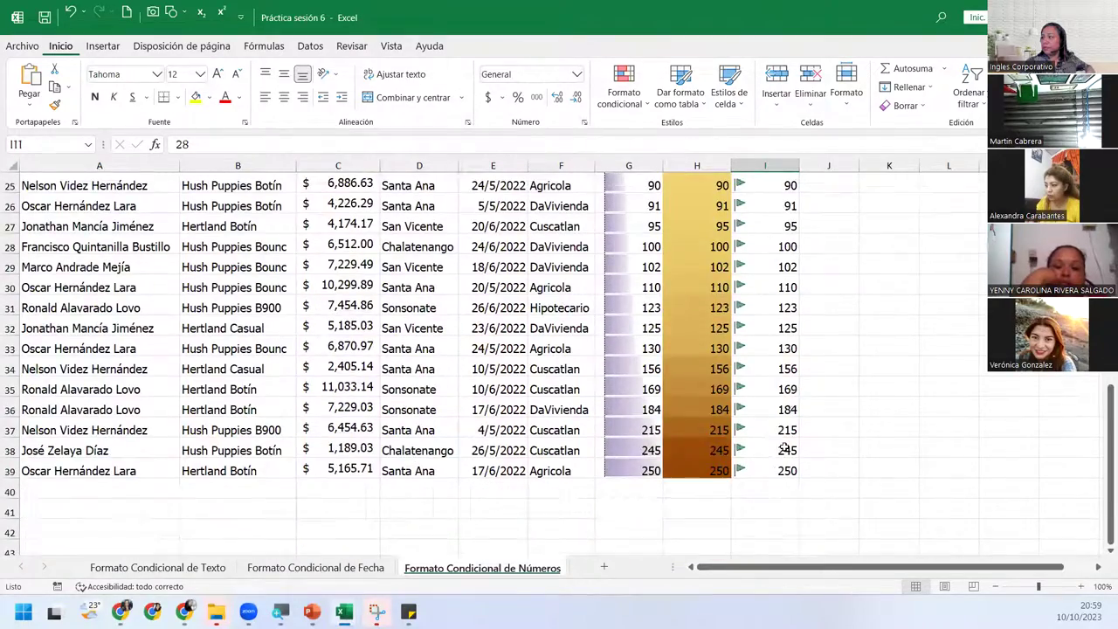
scroll(784, 448, "up", 3)
scroll(783, 448, "up", 3)
scroll(783, 448, "up", 2)
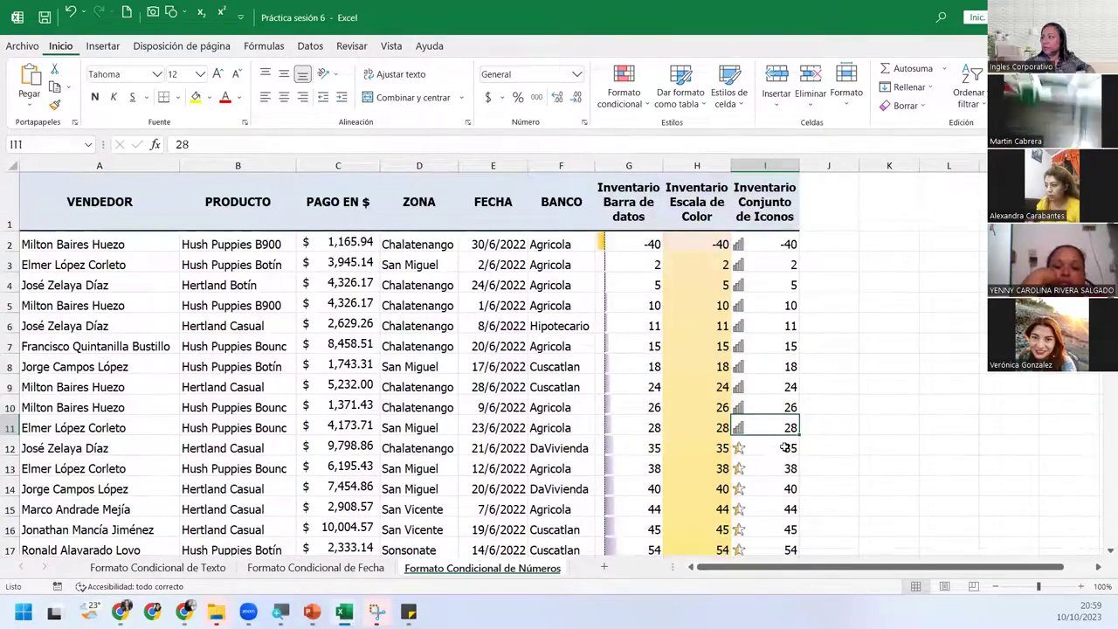
scroll(783, 447, "down", 2)
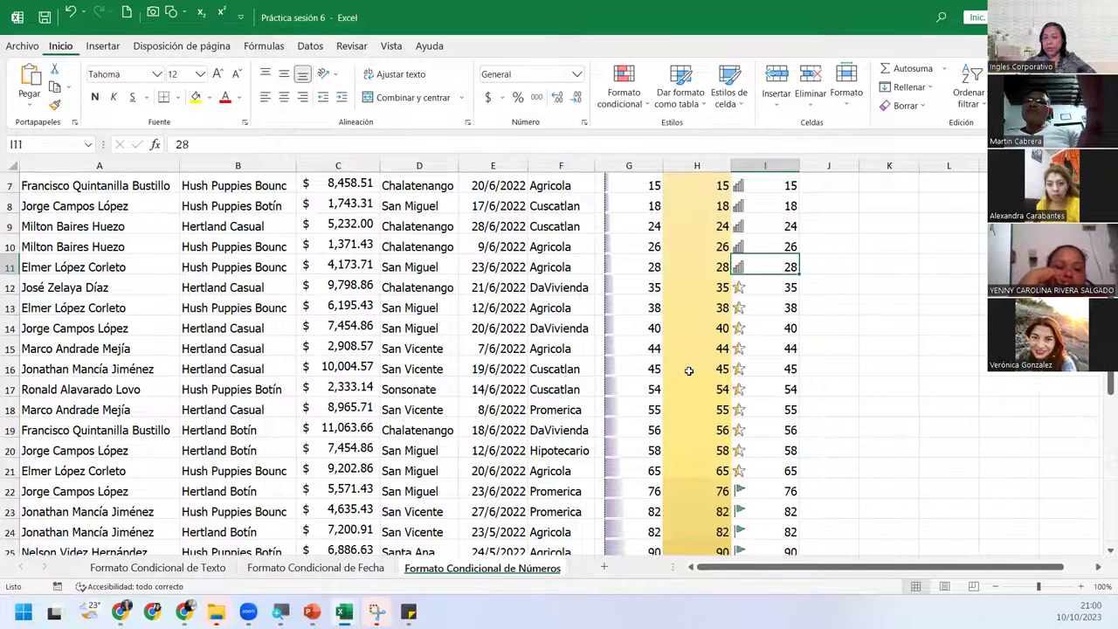
scroll(689, 370, "down", 10)
scroll(689, 370, "up", 10)
scroll(689, 370, "up", 3)
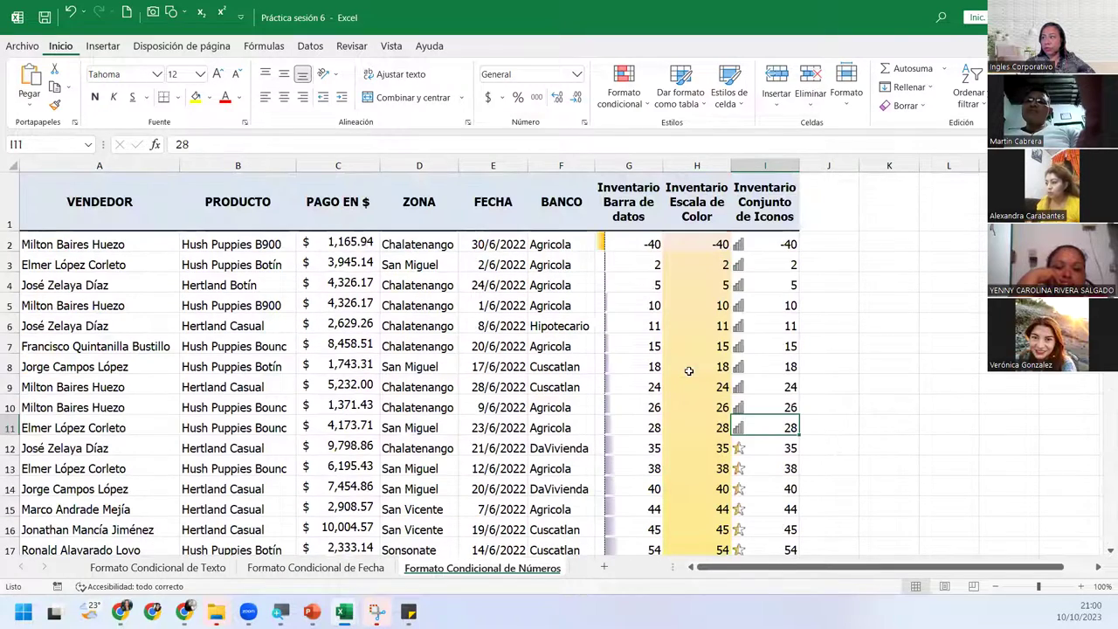
left_click(782, 245)
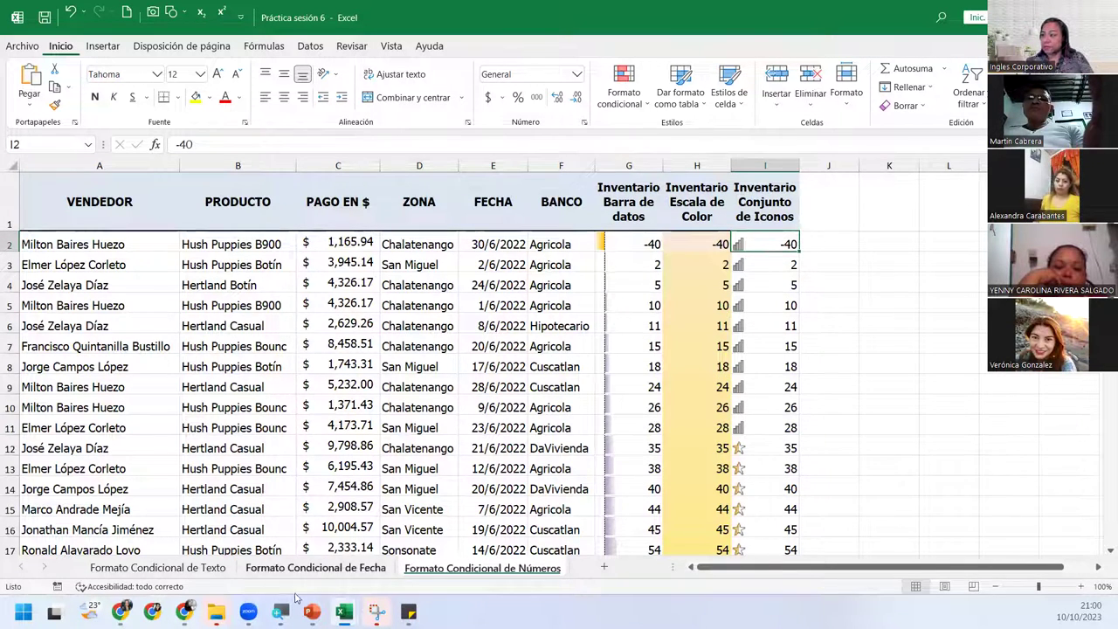
- Look through the Texto and Fecha sheets, then return to the Números sheet
left_click(138, 568)
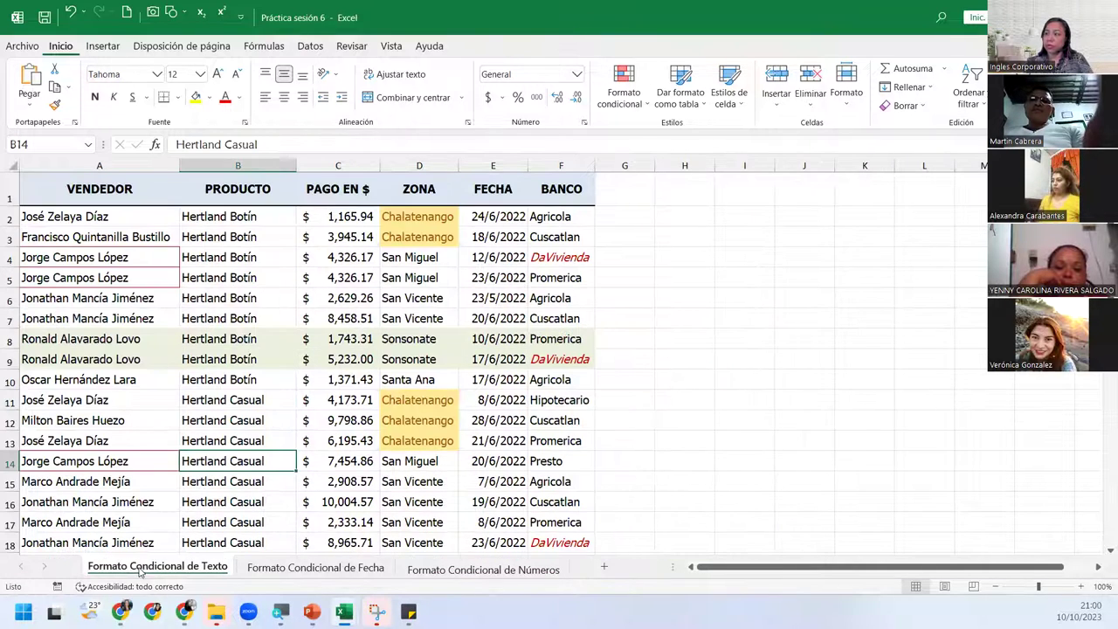
left_click(323, 566)
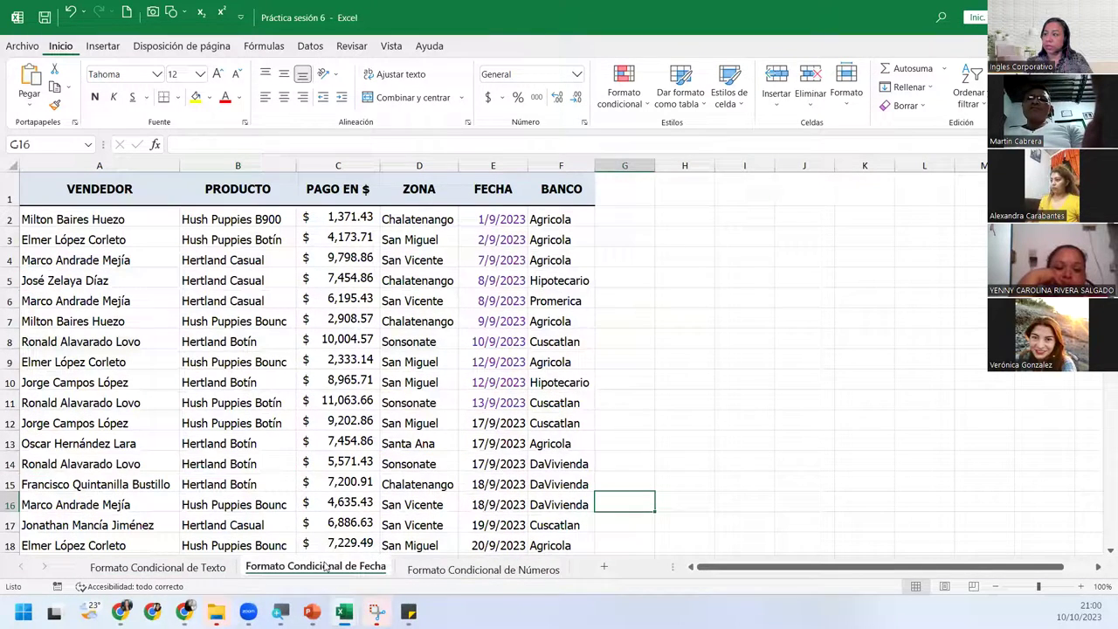
left_click(428, 569)
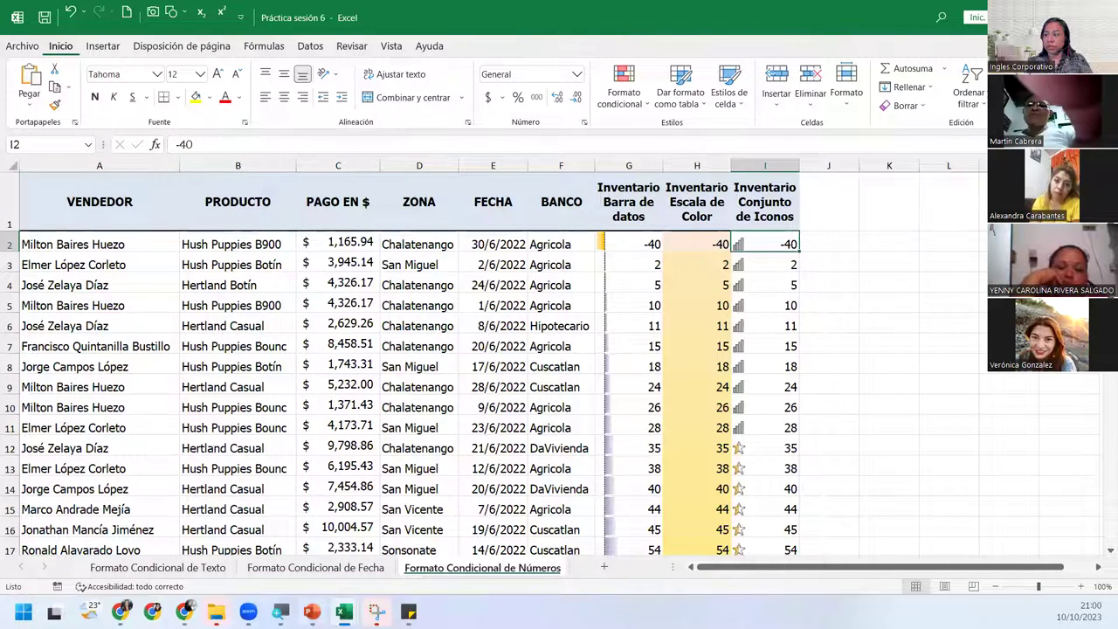
- Switch to PowerPoint, start the slideshow from the current slide and advance to CIERRE Y CONCLUSIONES
key("alt+Tab")
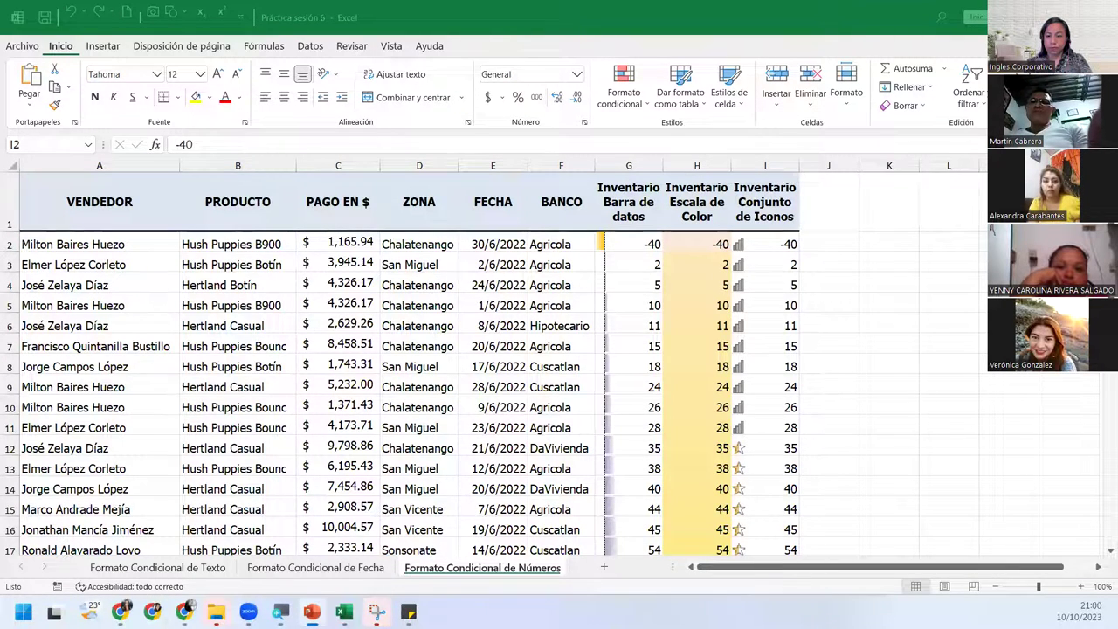
key("shift+F5")
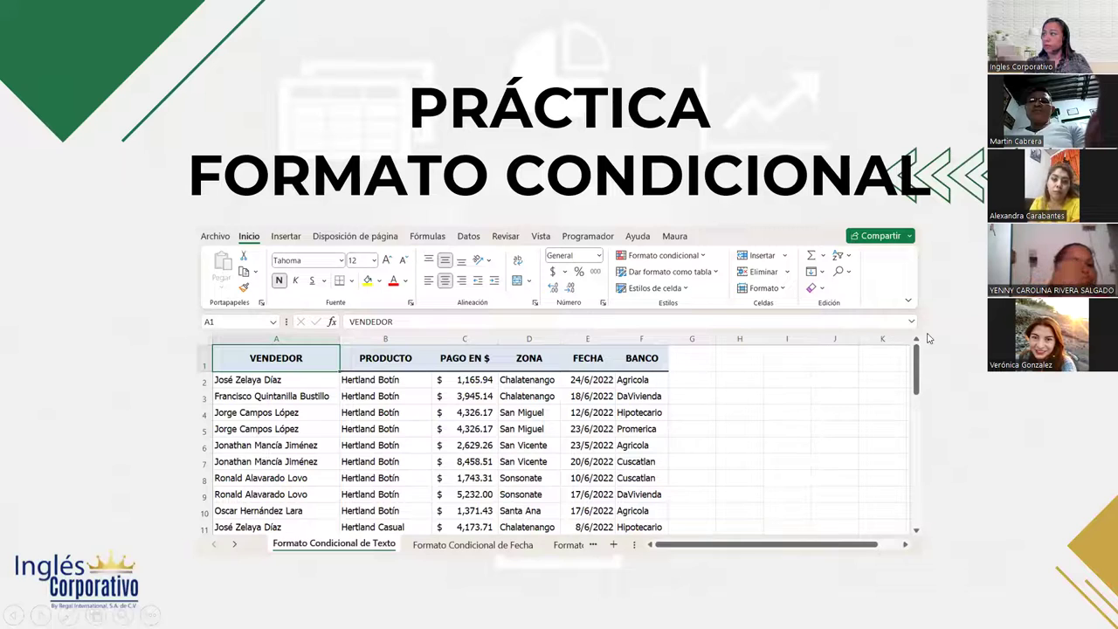
key("Right")
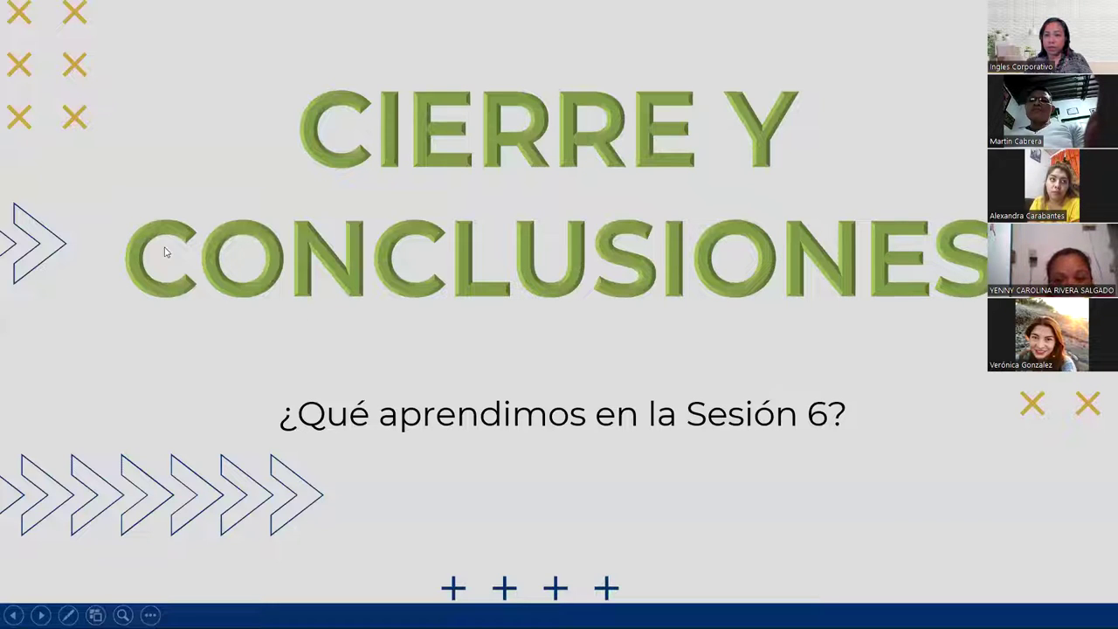